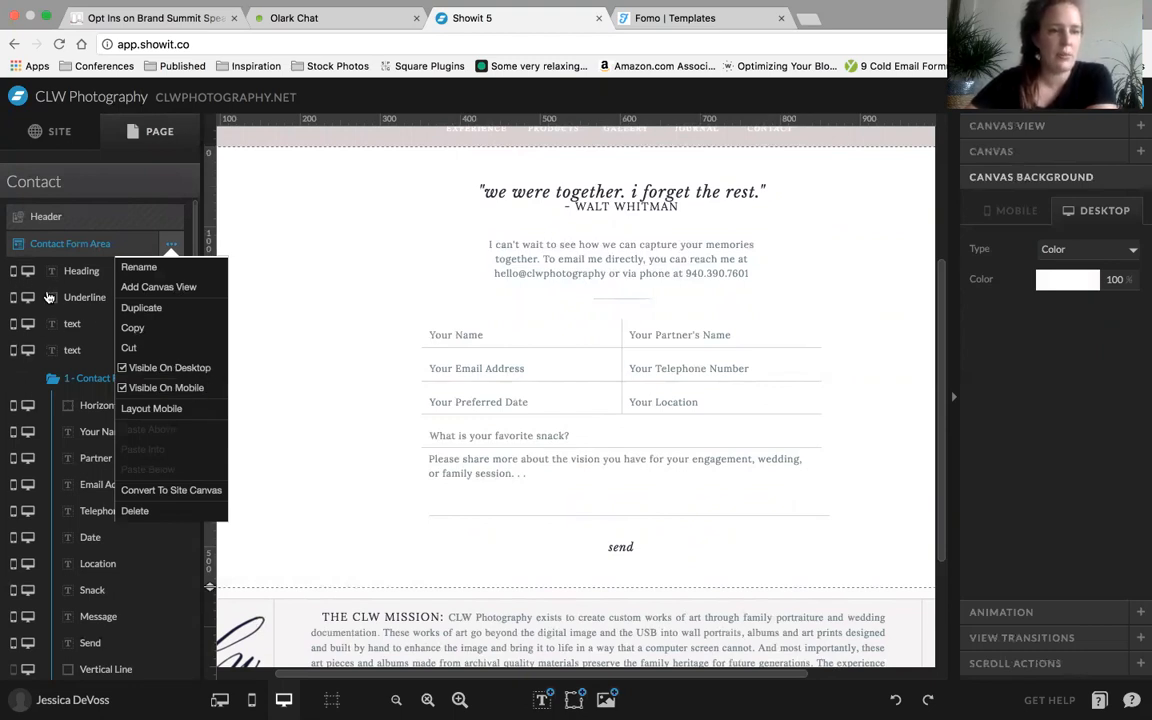
View the canvas options available for the Mobile Navigation site canvas
{"action": "scroll", "coordinate": [47, 383], "scroll_direction": "down", "scroll_amount": 5}
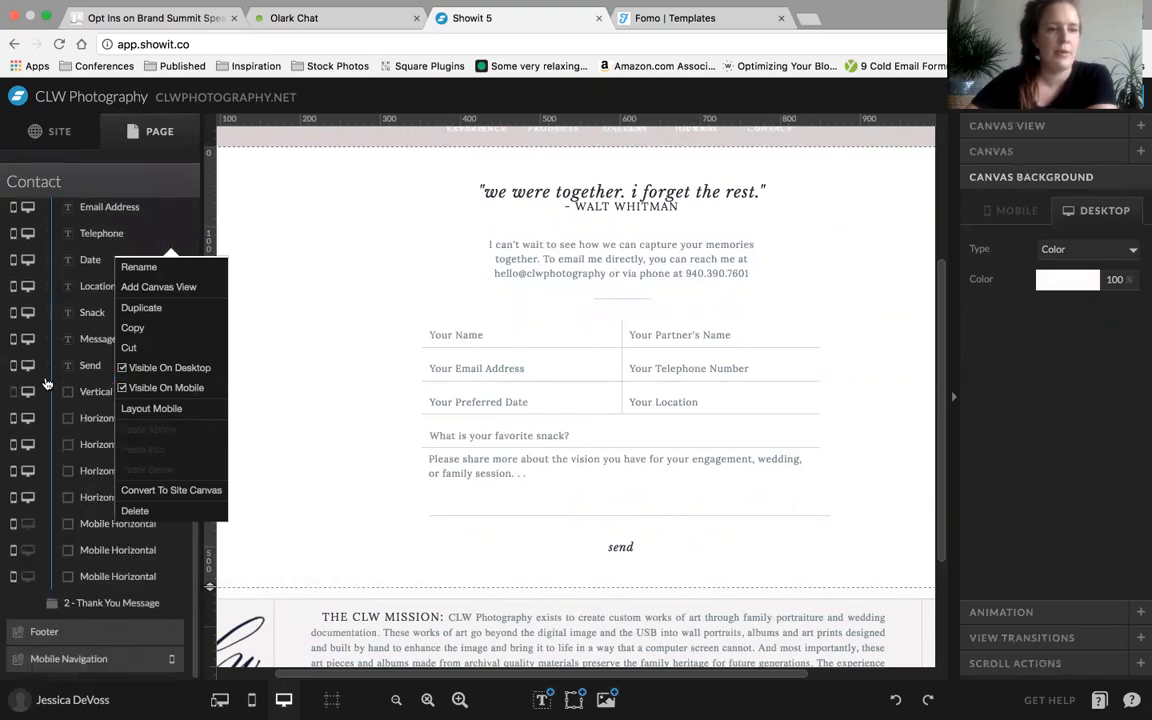
{"action": "left_click", "coordinate": [155, 658]}
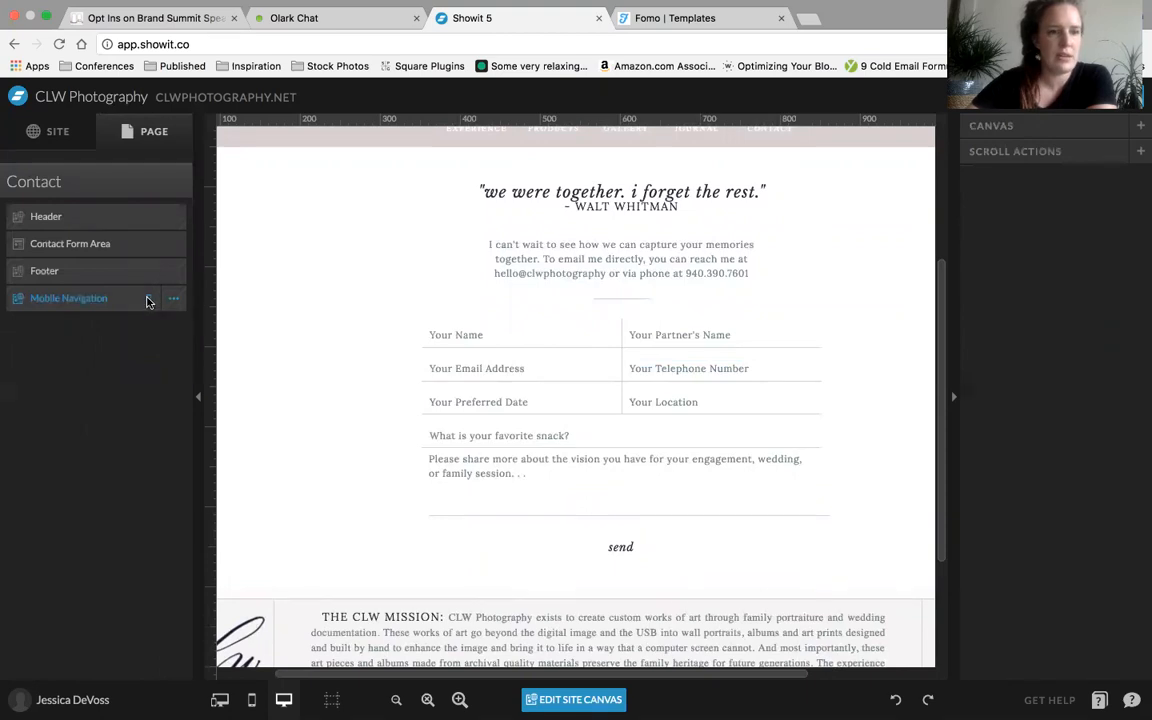
{"action": "left_click", "coordinate": [173, 298]}
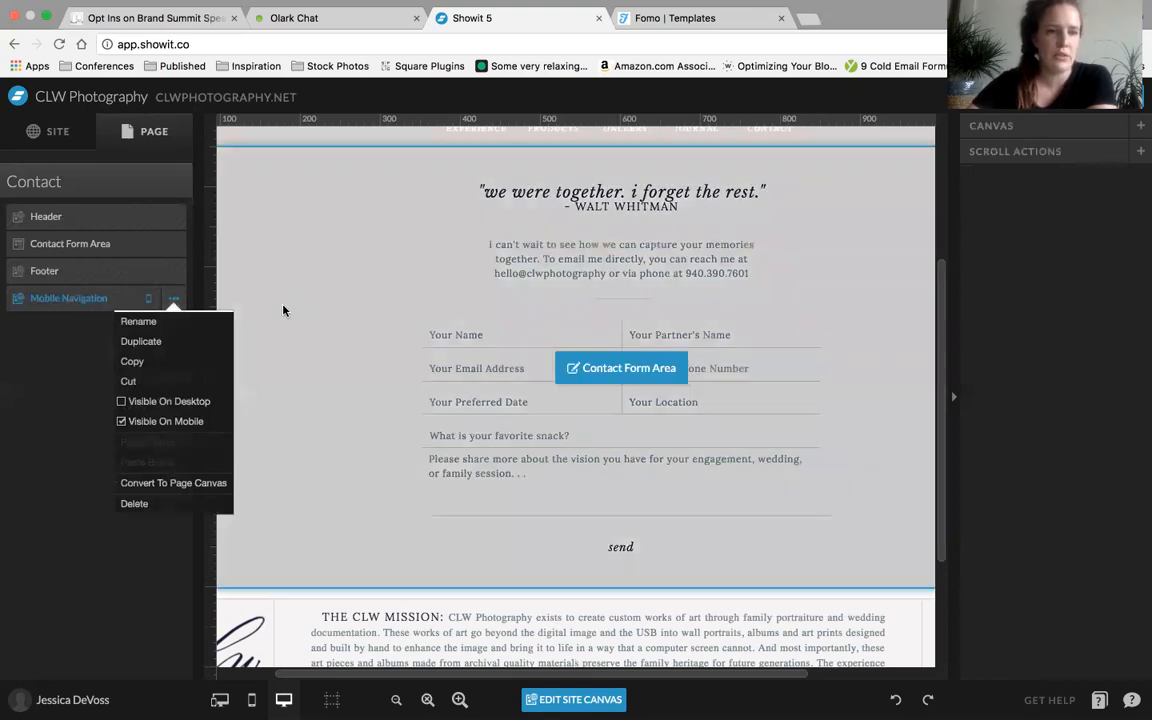
Copy the Contact Form Area canvas of the Contact page
{"action": "left_click", "coordinate": [123, 246]}
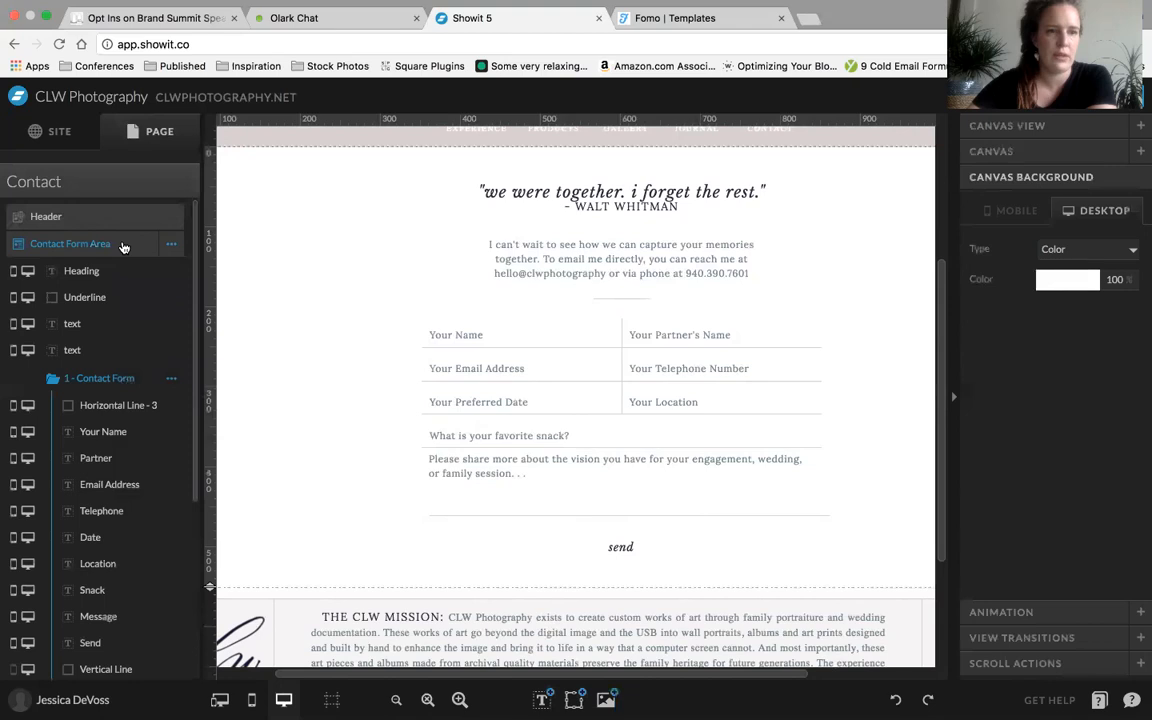
{"action": "left_click", "coordinate": [172, 243]}
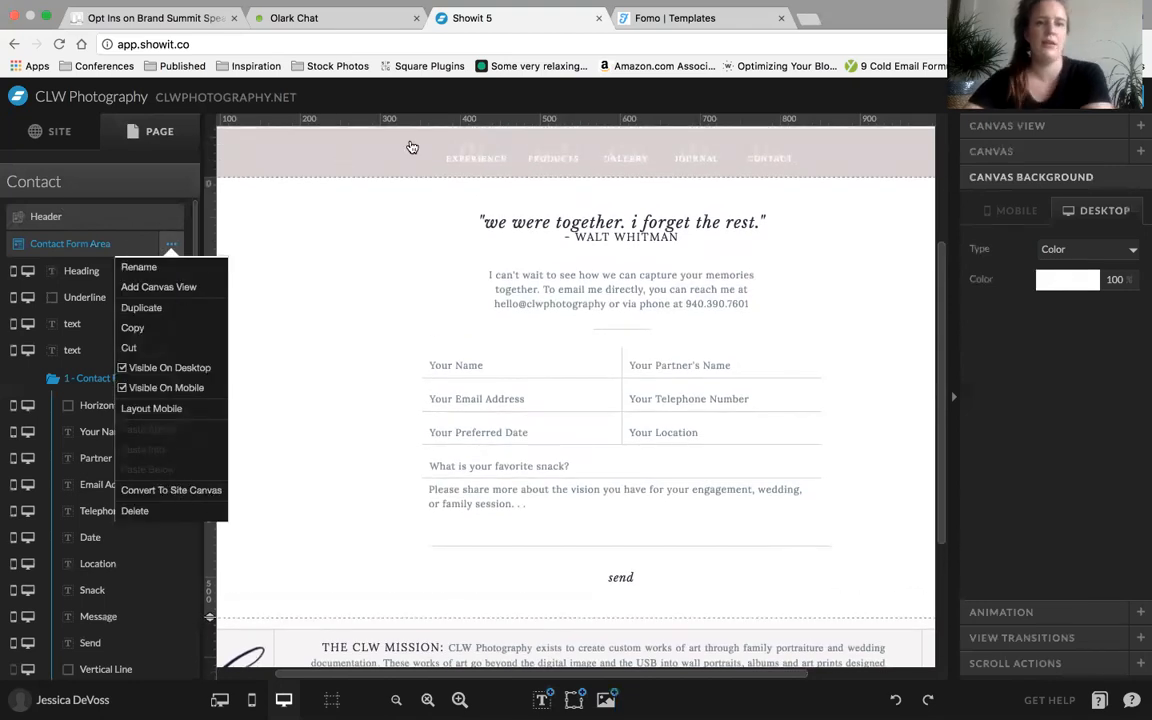
{"action": "scroll", "coordinate": [411, 147], "scroll_direction": "up", "scroll_amount": 4}
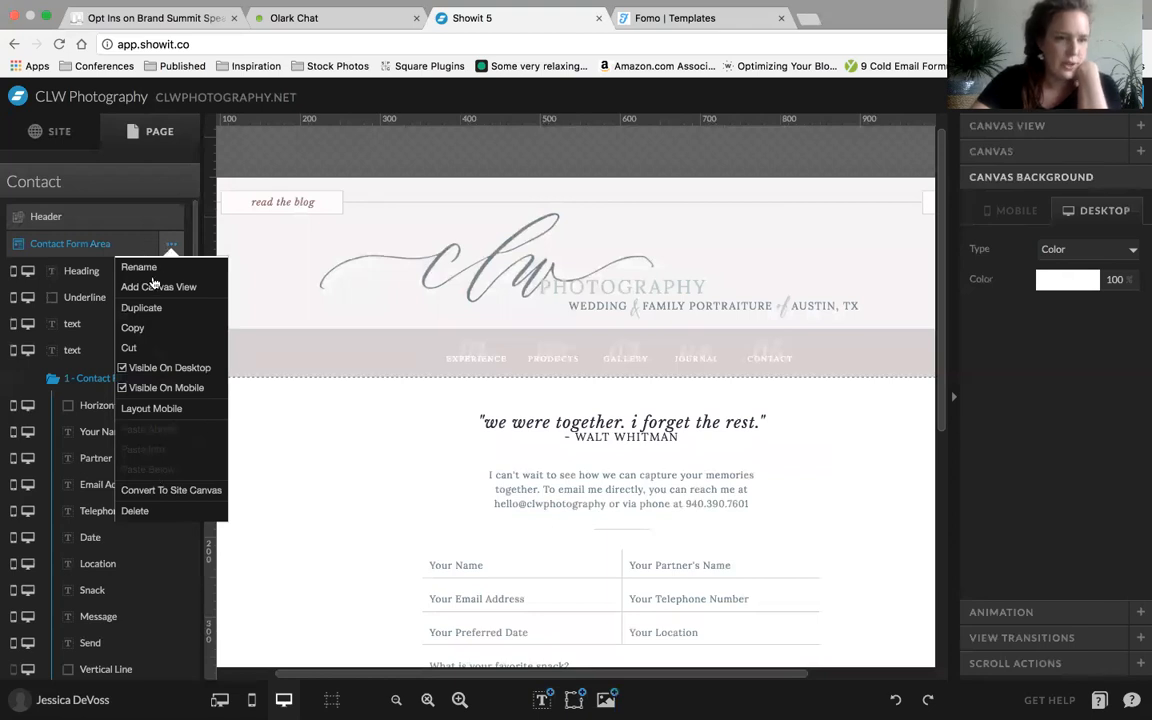
{"action": "left_click", "coordinate": [138, 331]}
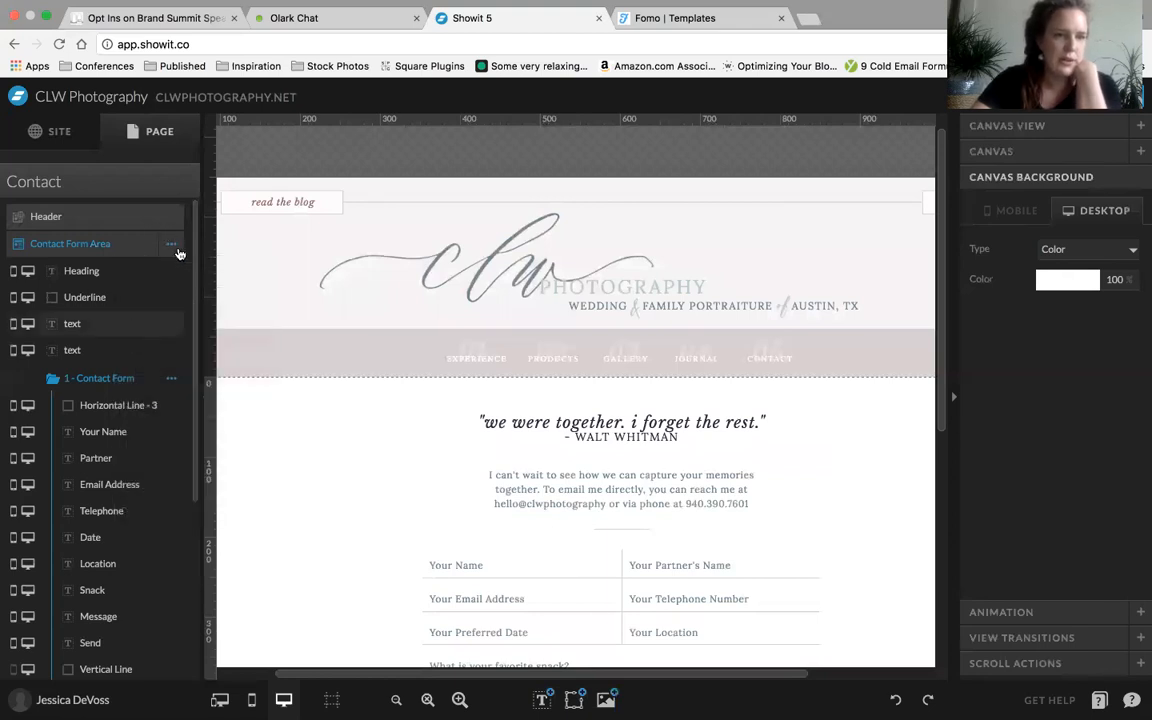
Add a new canvas to the Contact page
{"action": "scroll", "coordinate": [180, 256], "scroll_direction": "down", "scroll_amount": 5}
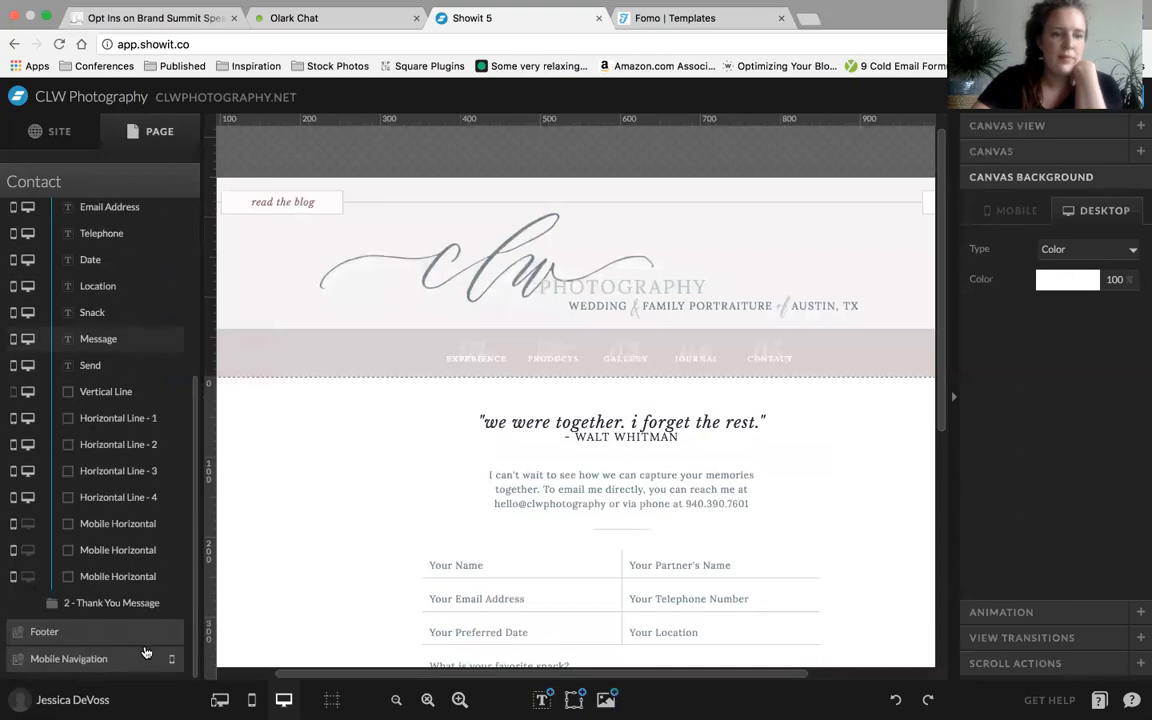
{"action": "scroll", "coordinate": [332, 545], "scroll_direction": "down", "scroll_amount": 5}
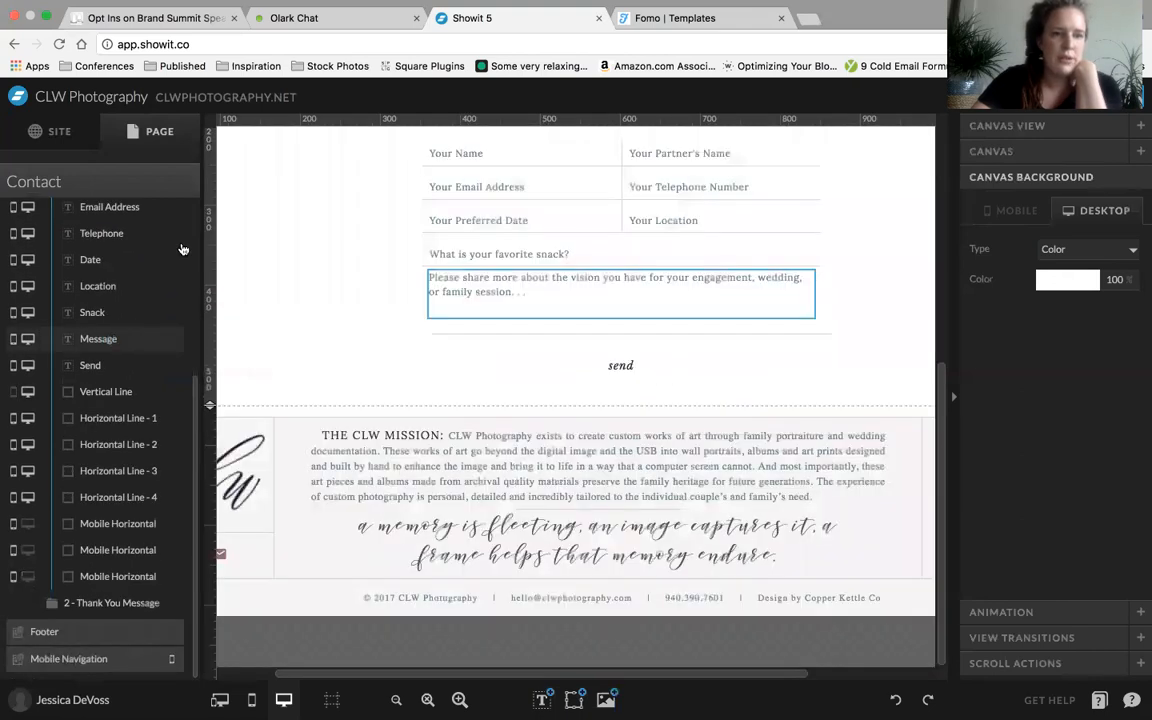
{"action": "left_click", "coordinate": [173, 190]}
{"action": "left_click", "coordinate": [180, 182]}
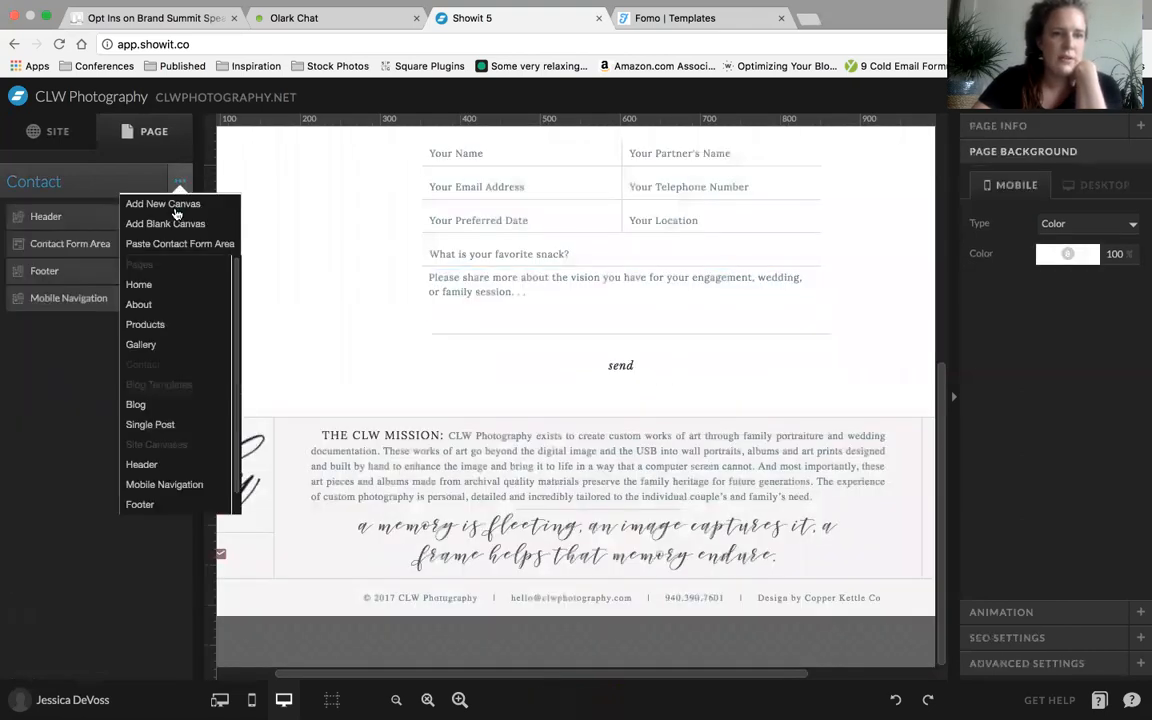
{"action": "left_click", "coordinate": [158, 204]}
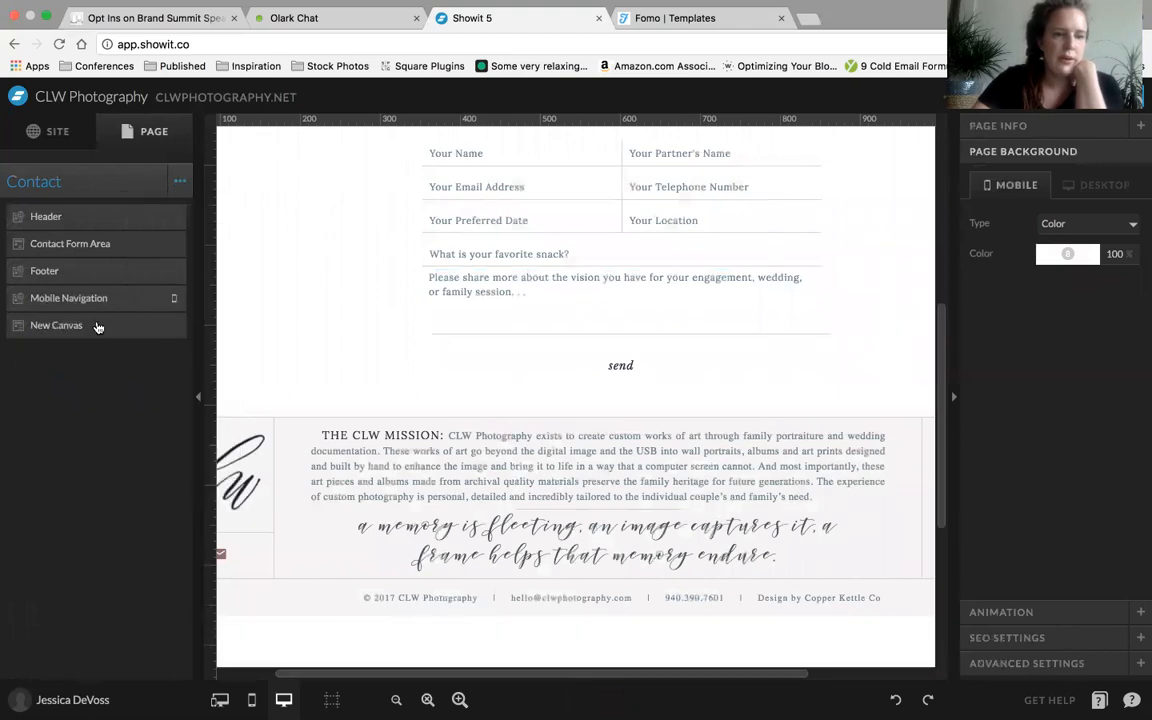
Paste the copied Contact Form Area into the new canvas and paste another copy above it
{"action": "left_click", "coordinate": [98, 327]}
{"action": "left_click", "coordinate": [173, 326]}
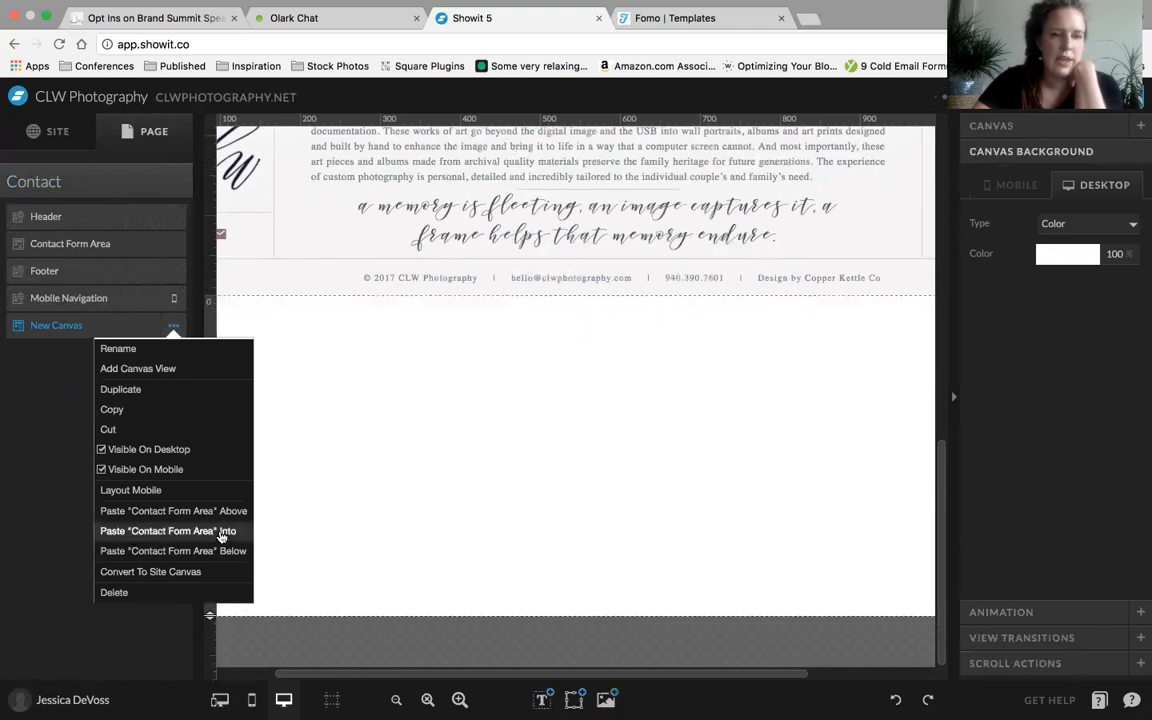
{"action": "left_click", "coordinate": [221, 536]}
{"action": "left_click", "coordinate": [175, 327]}
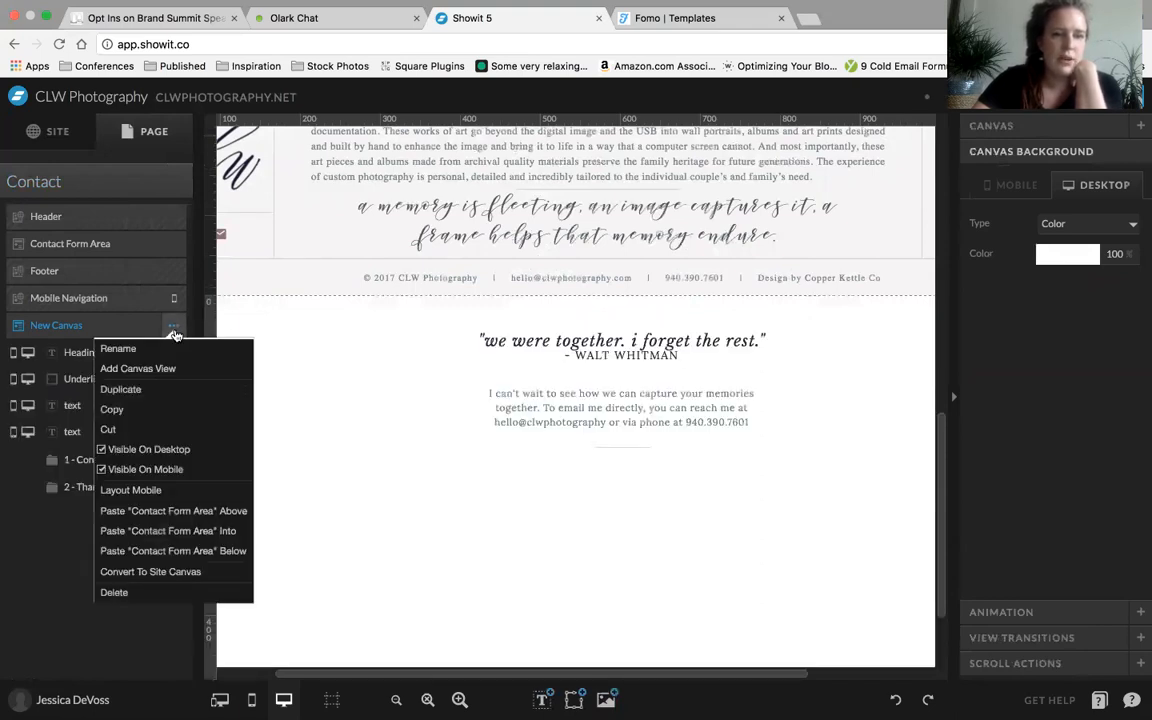
{"action": "left_click", "coordinate": [158, 513]}
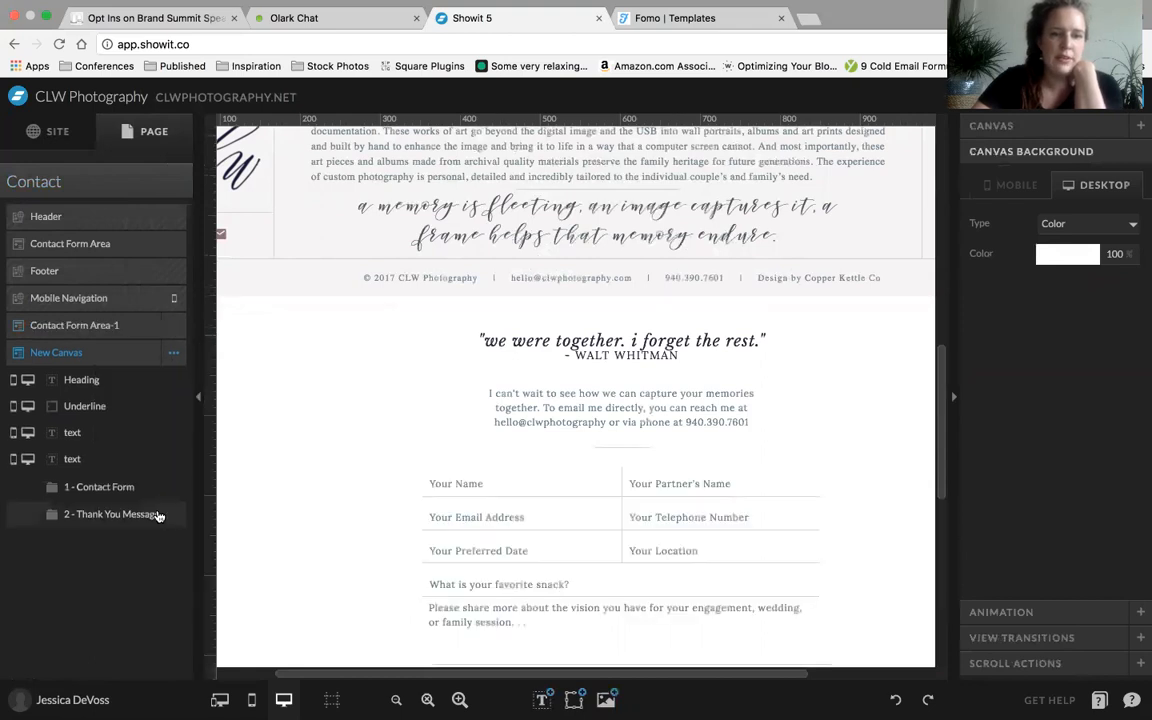
Compare the two pasted canvases and show the Contact Form view of the new canvas
{"action": "scroll", "coordinate": [367, 496], "scroll_direction": "down", "scroll_amount": 1}
{"action": "scroll", "coordinate": [367, 496], "scroll_direction": "down", "scroll_amount": 5}
{"action": "scroll", "coordinate": [367, 496], "scroll_direction": "up", "scroll_amount": 4}
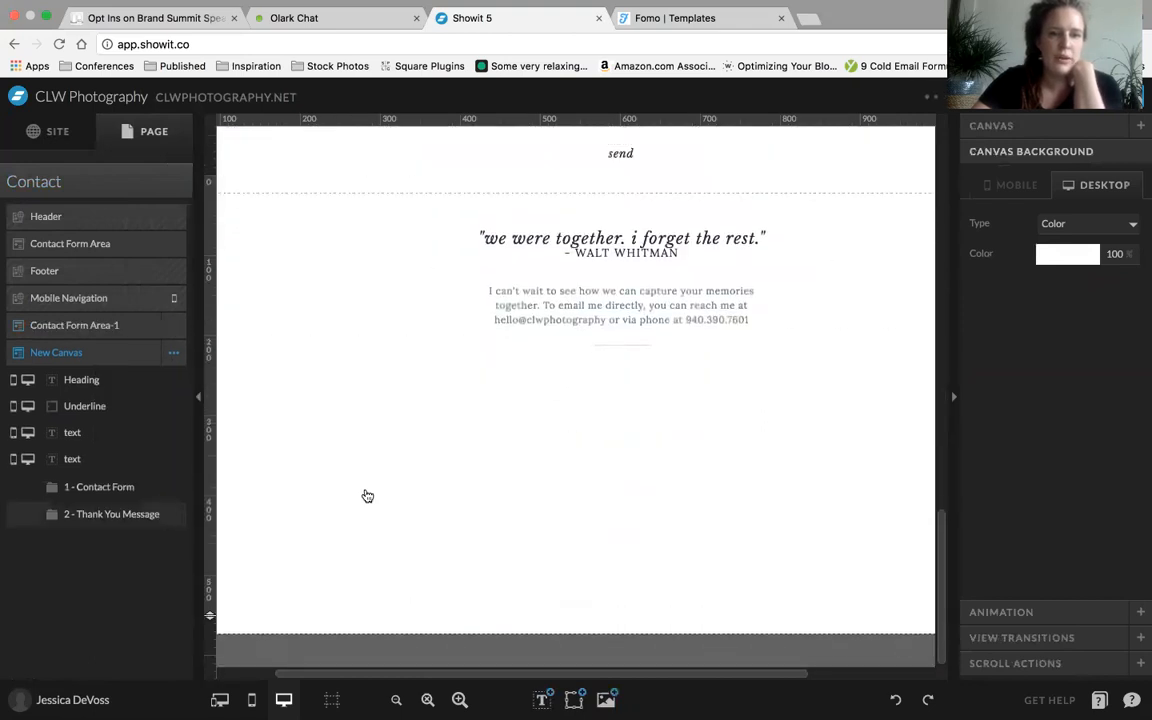
{"action": "scroll", "coordinate": [367, 496], "scroll_direction": "down", "scroll_amount": 5}
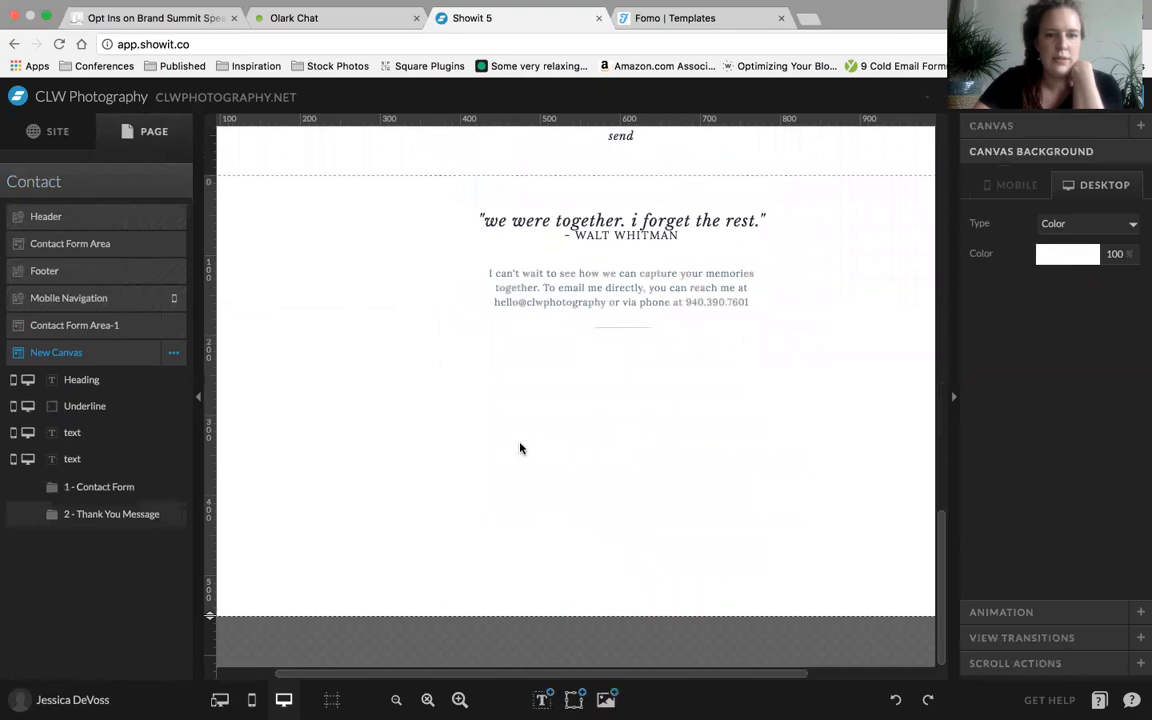
{"action": "scroll", "coordinate": [457, 455], "scroll_direction": "up", "scroll_amount": 3}
{"action": "scroll", "coordinate": [440, 456], "scroll_direction": "down", "scroll_amount": 3}
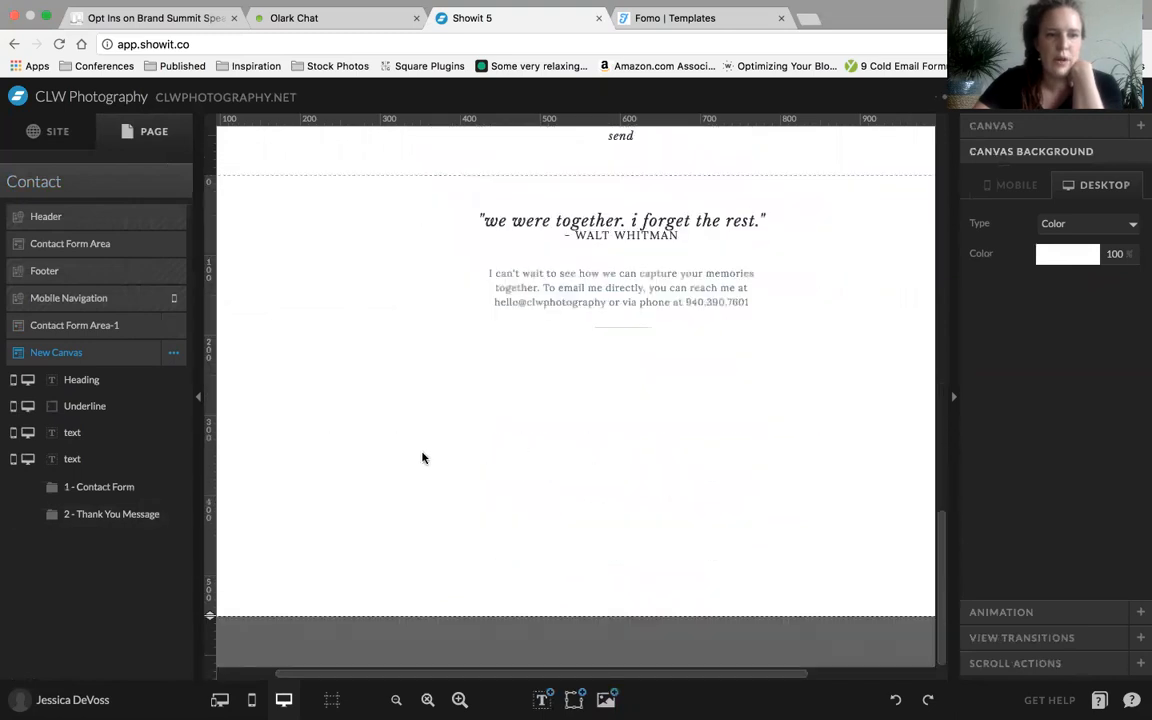
{"action": "left_click", "coordinate": [113, 487]}
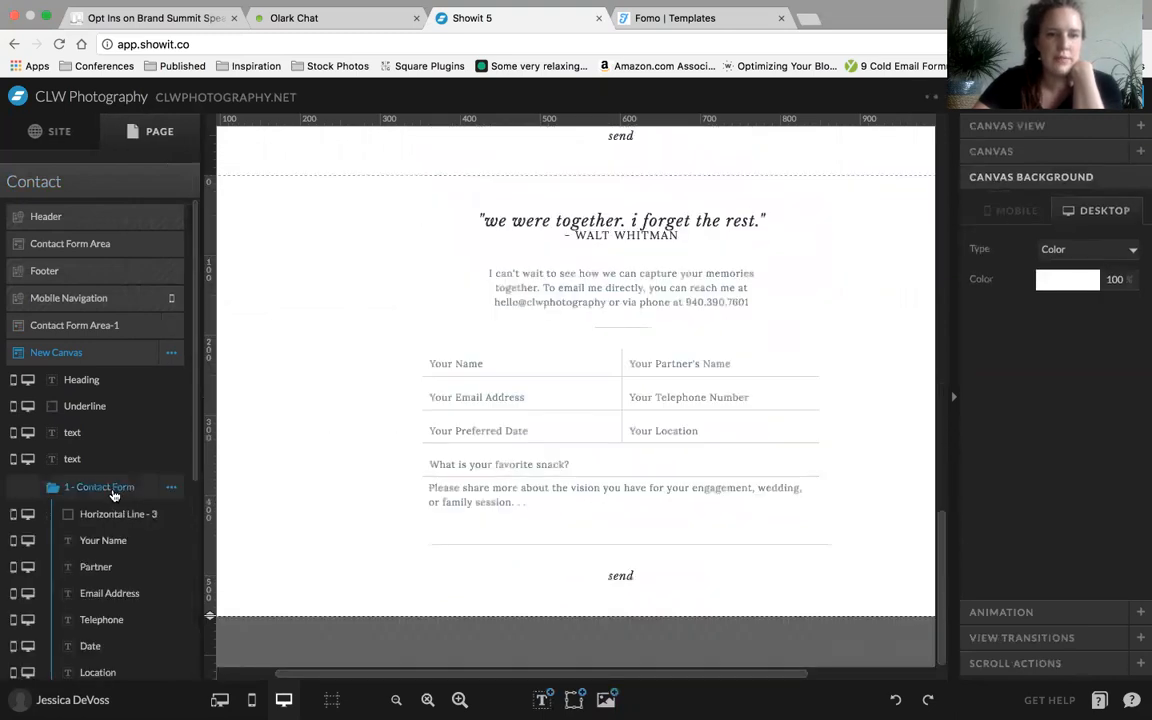
Delete both the pasted Contact Form Area-1 canvas and the New Canvas from the Contact page
{"action": "left_click", "coordinate": [175, 330]}
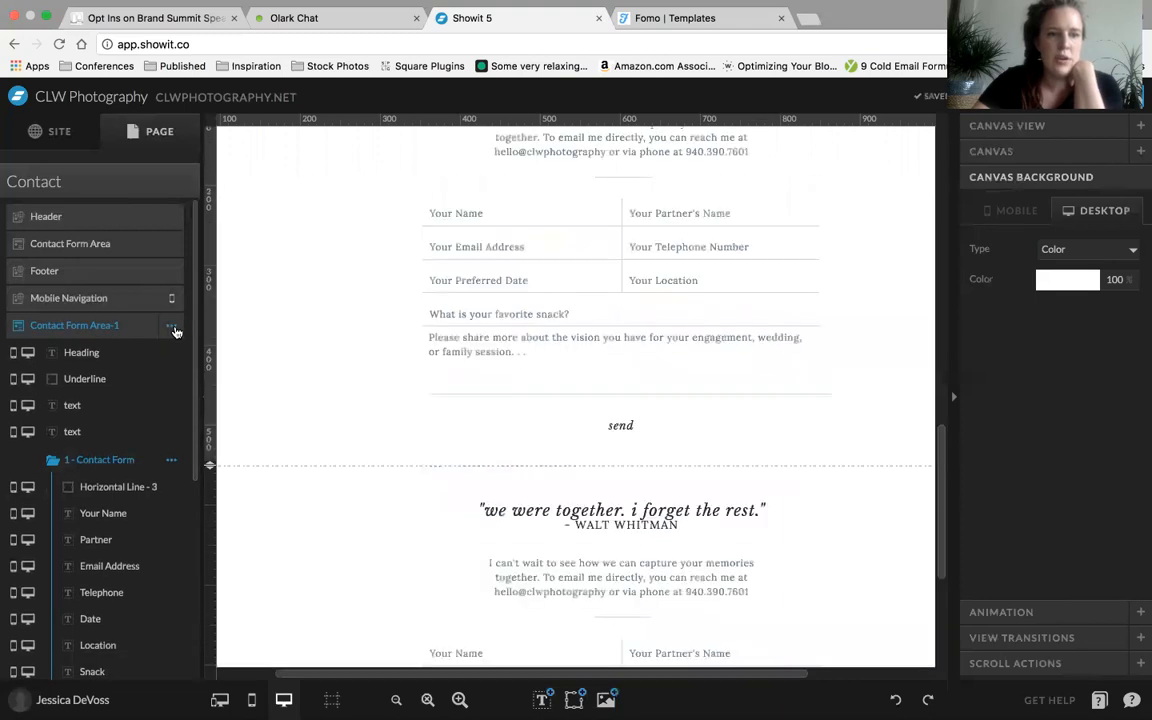
{"action": "left_click", "coordinate": [171, 326]}
{"action": "left_click", "coordinate": [112, 592]}
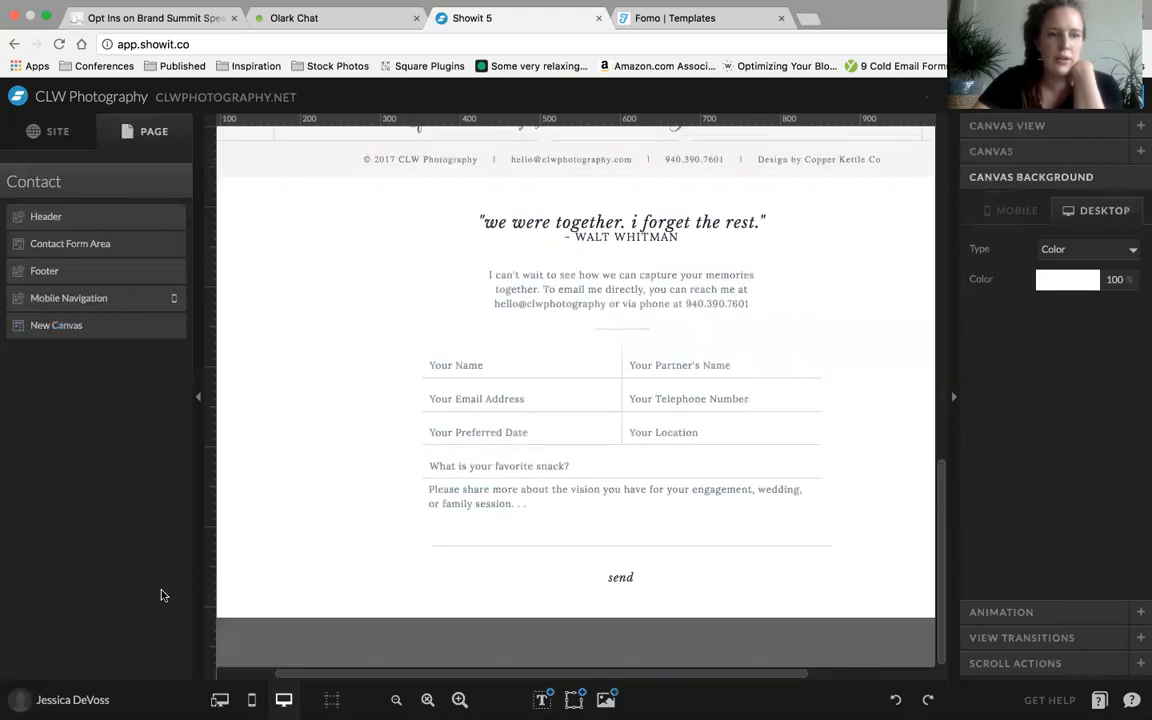
{"action": "left_click", "coordinate": [169, 333]}
{"action": "left_click", "coordinate": [171, 326]}
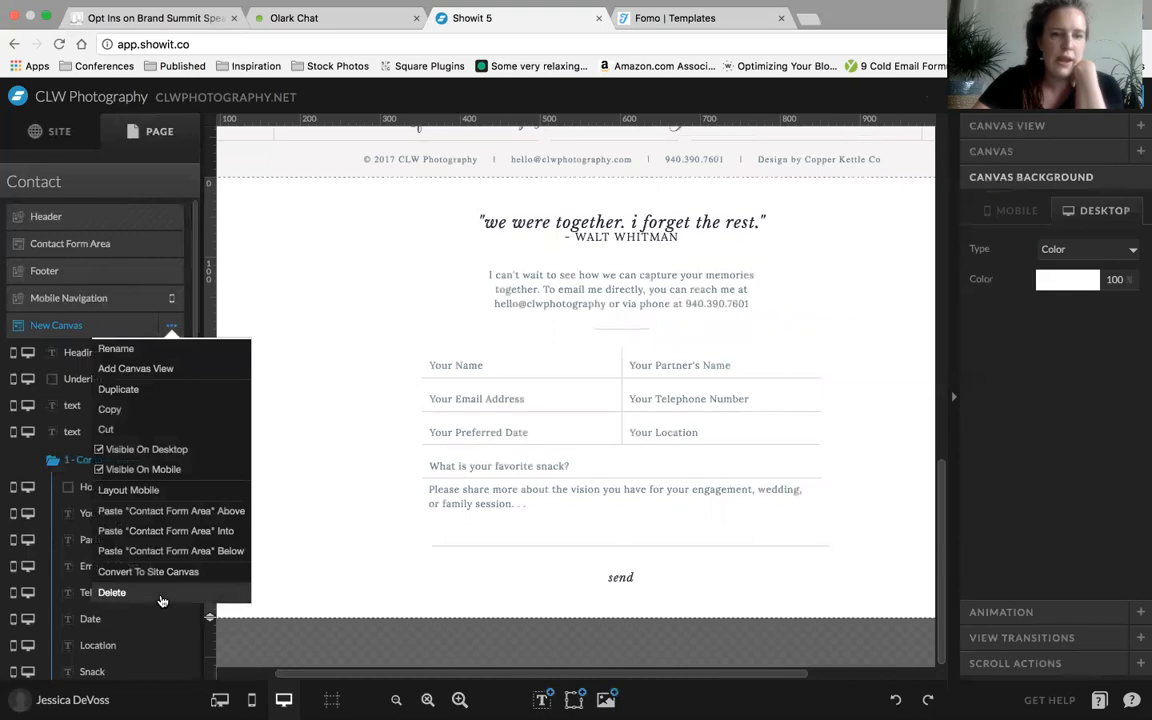
{"action": "left_click", "coordinate": [112, 592]}
Examine the original Contact Form Area canvas between the header and footer of the Contact page
{"action": "scroll", "coordinate": [345, 410], "scroll_direction": "up", "scroll_amount": 5}
{"action": "left_click", "coordinate": [91, 243]}
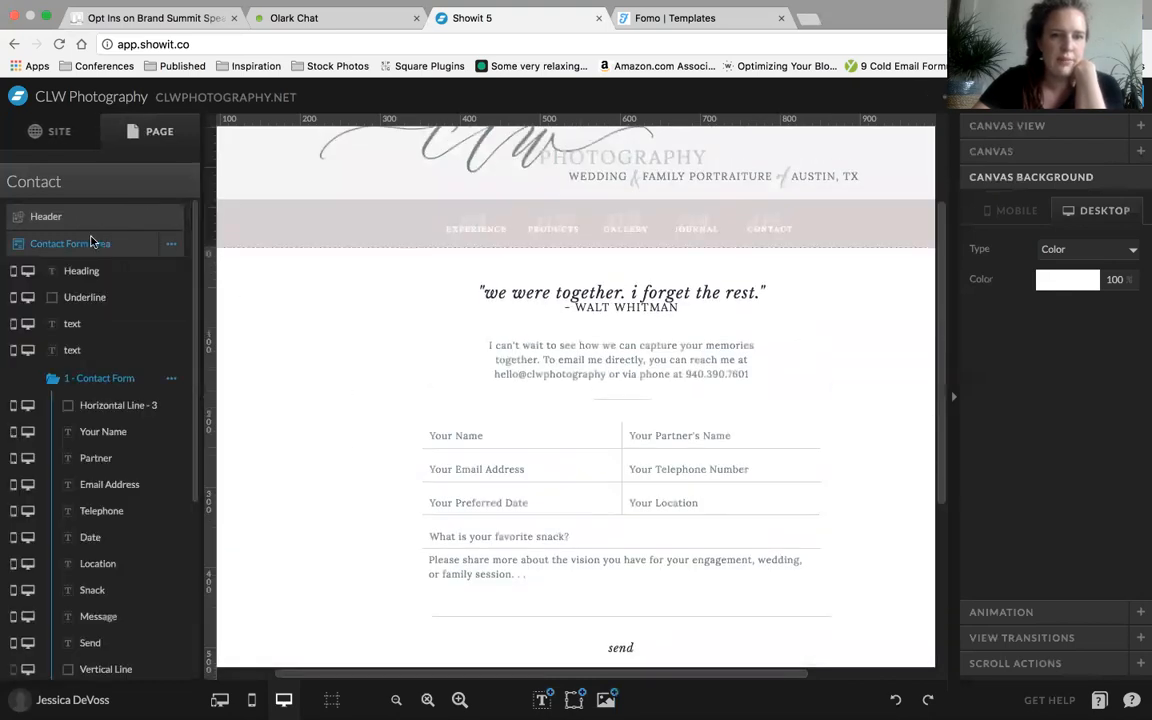
{"action": "scroll", "coordinate": [384, 445], "scroll_direction": "down", "scroll_amount": 3}
{"action": "scroll", "coordinate": [386, 455], "scroll_direction": "up", "scroll_amount": 5}
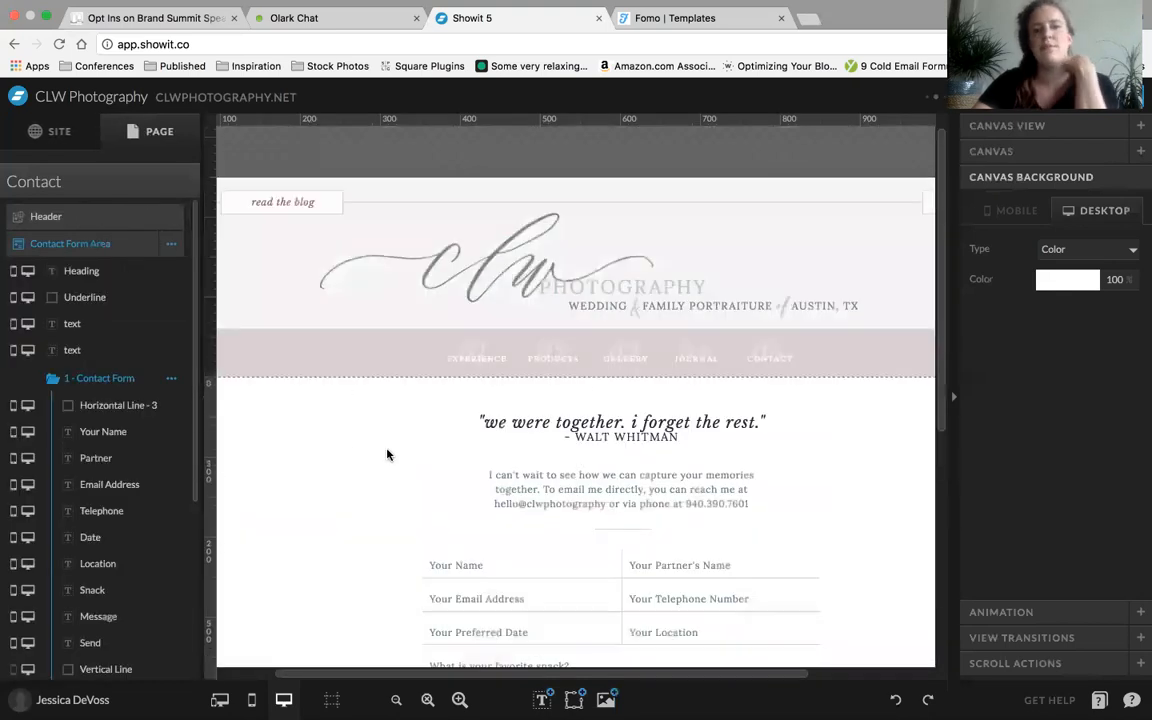
{"action": "scroll", "coordinate": [388, 455], "scroll_direction": "down", "scroll_amount": 3}
{"action": "scroll", "coordinate": [388, 455], "scroll_direction": "down", "scroll_amount": 2}
{"action": "scroll", "coordinate": [388, 455], "scroll_direction": "up", "scroll_amount": 8}
Open the Products page and examine how its product sections are laid out as separate repeated canvases
{"action": "left_click", "coordinate": [60, 128]}
{"action": "left_click", "coordinate": [77, 375]}
{"action": "scroll", "coordinate": [424, 470], "scroll_direction": "down", "scroll_amount": 10}
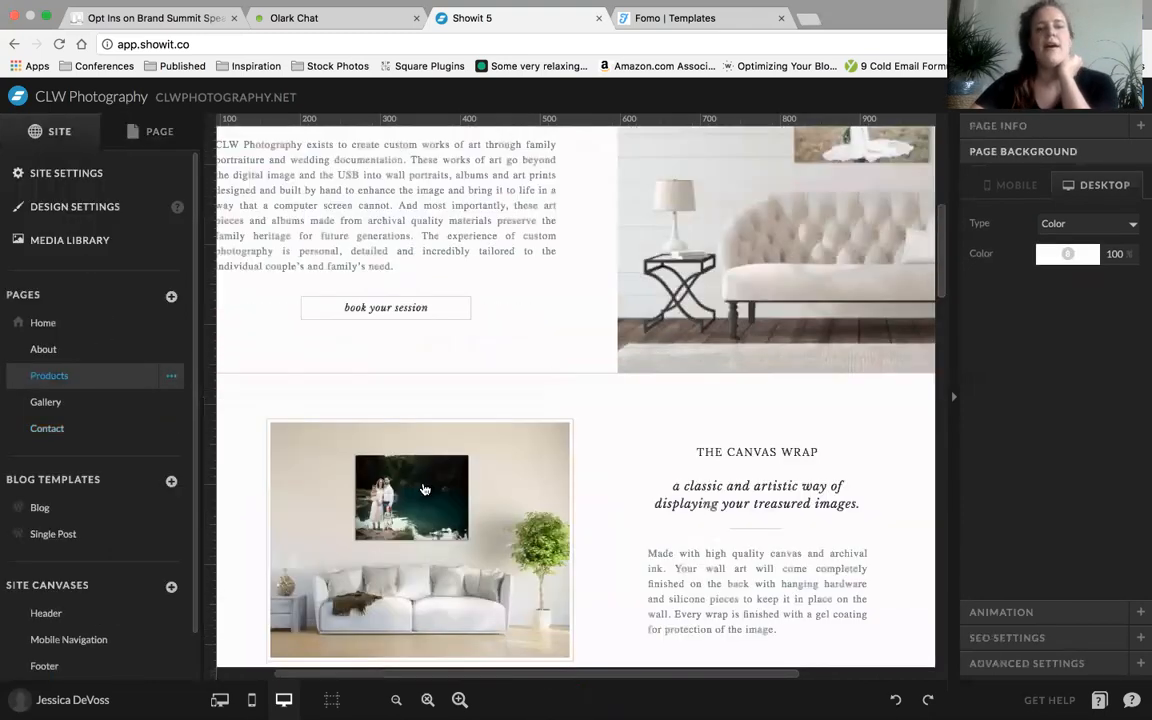
{"action": "scroll", "coordinate": [424, 489], "scroll_direction": "down", "scroll_amount": 10}
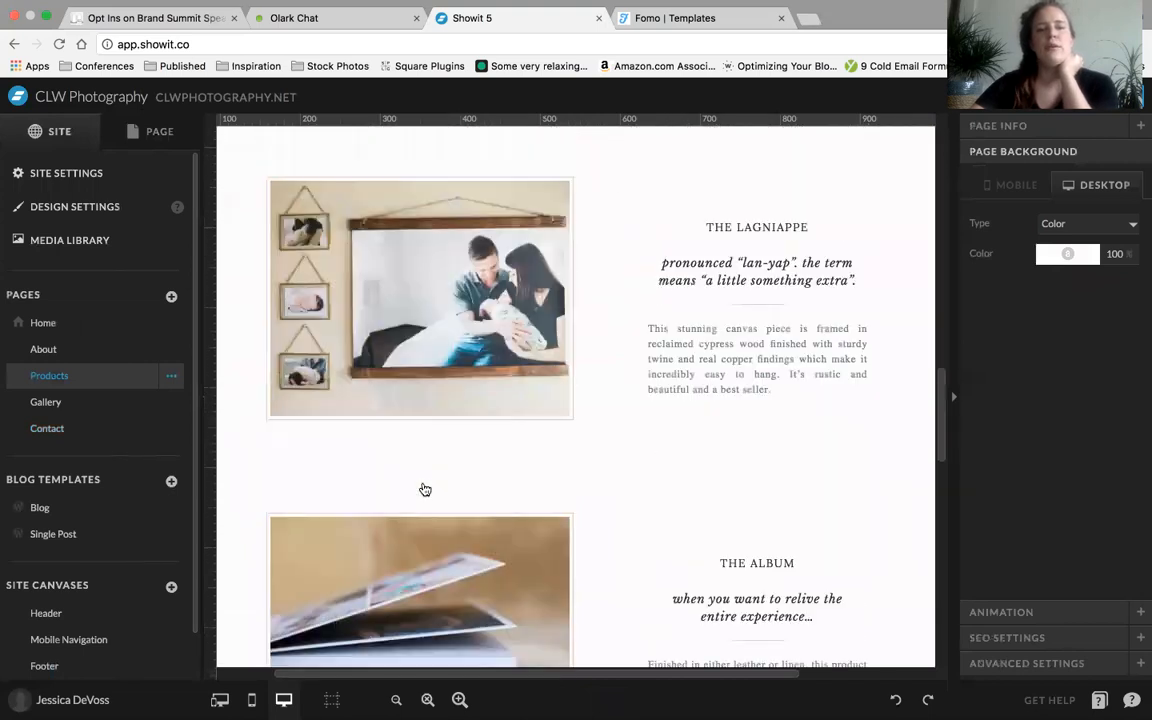
{"action": "scroll", "coordinate": [424, 489], "scroll_direction": "down", "scroll_amount": 8}
{"action": "scroll", "coordinate": [424, 489], "scroll_direction": "up", "scroll_amount": 4}
{"action": "scroll", "coordinate": [424, 489], "scroll_direction": "up", "scroll_amount": 10}
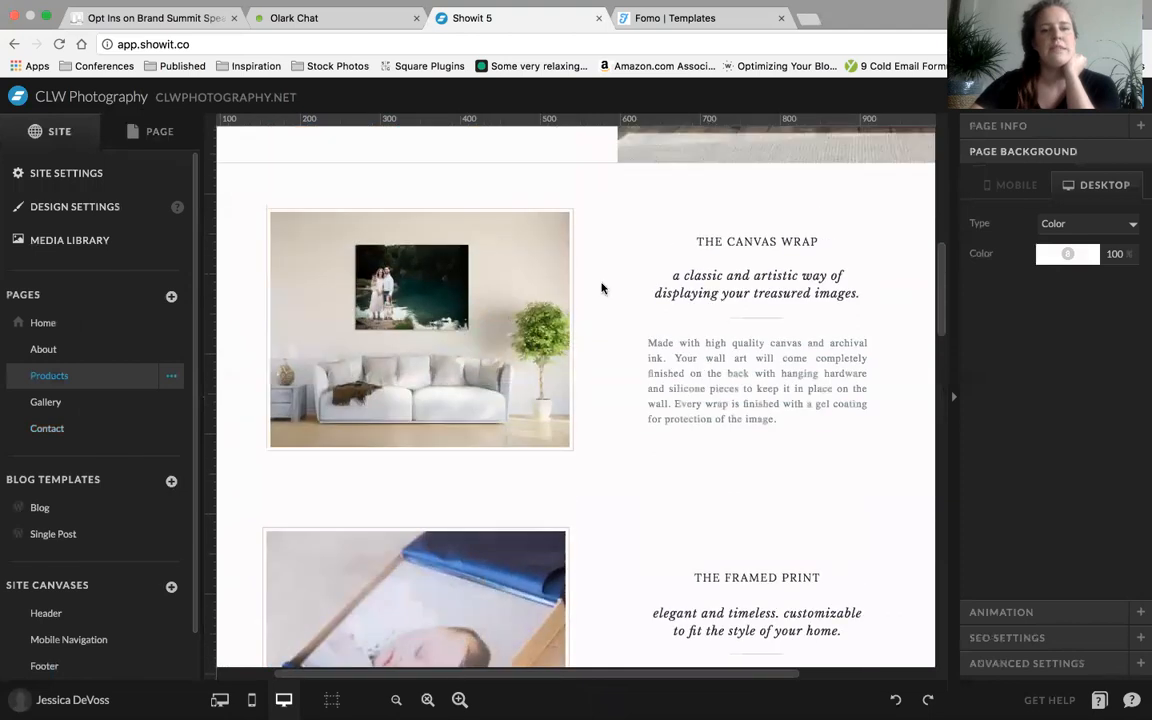
{"action": "left_click", "coordinate": [600, 290]}
{"action": "scroll", "coordinate": [629, 596], "scroll_direction": "down", "scroll_amount": 3}
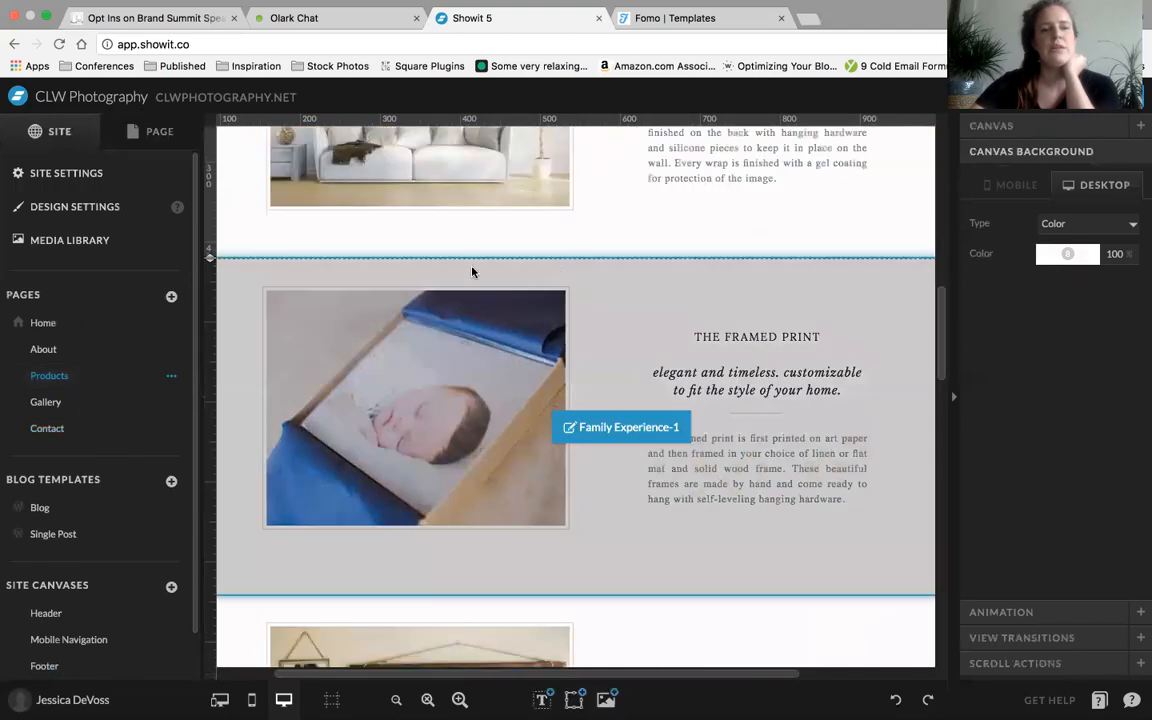
{"action": "scroll", "coordinate": [625, 615], "scroll_direction": "down", "scroll_amount": 4}
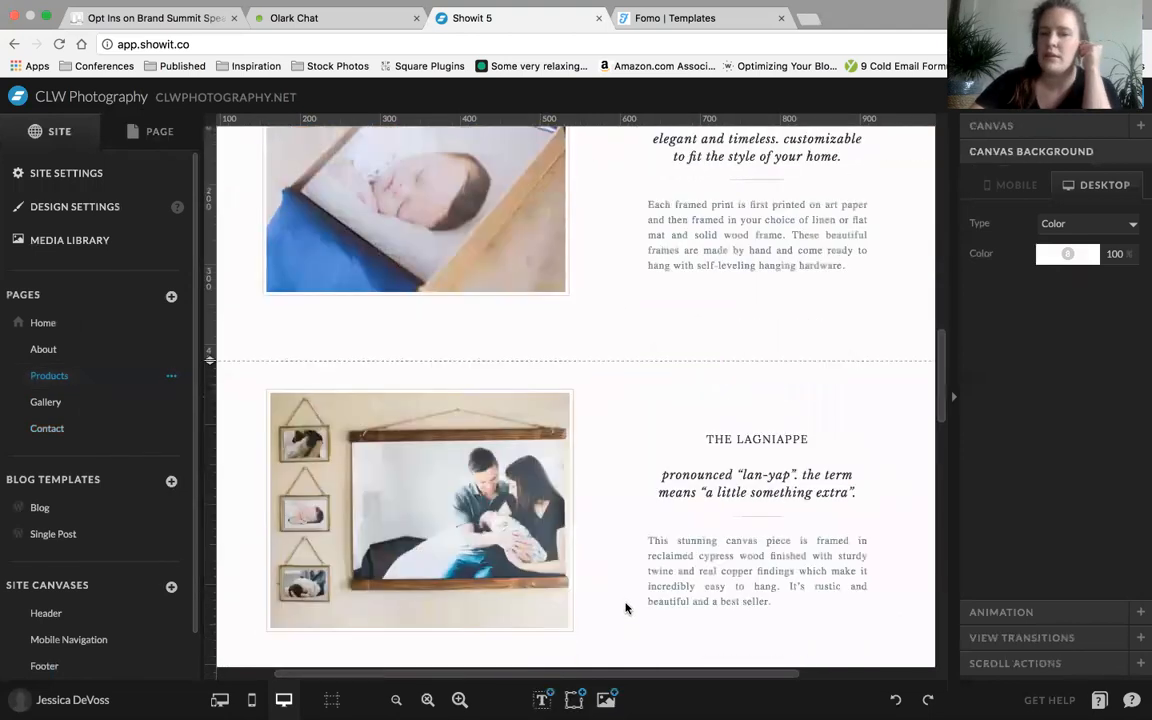
{"action": "scroll", "coordinate": [590, 480], "scroll_direction": "up", "scroll_amount": 1}
{"action": "scroll", "coordinate": [605, 352], "scroll_direction": "down", "scroll_amount": 4}
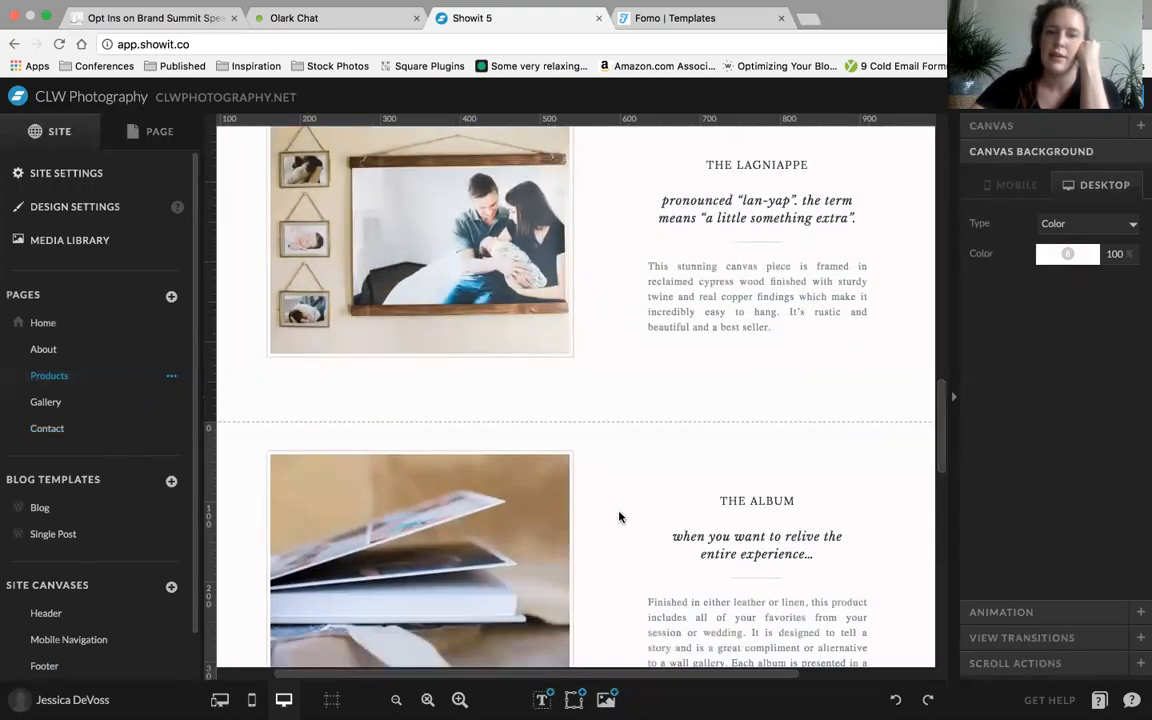
{"action": "scroll", "coordinate": [619, 517], "scroll_direction": "down", "scroll_amount": 5}
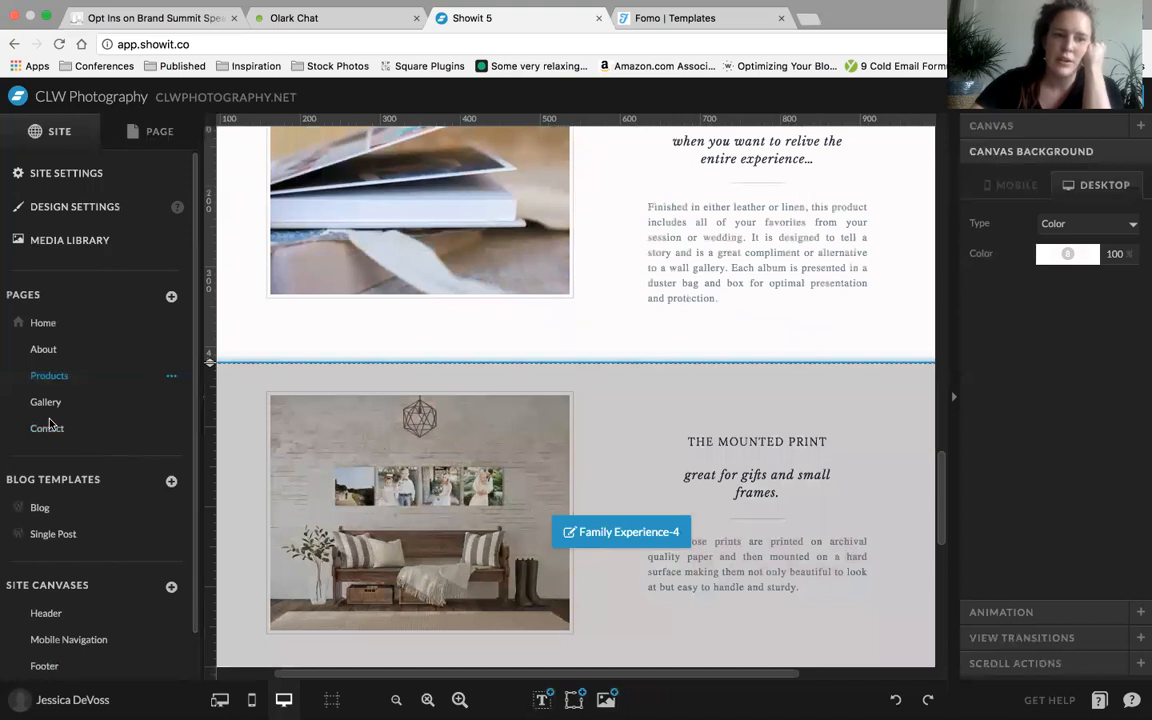
Return to the Contact page and select the Your Name field in its contact form
{"action": "left_click", "coordinate": [47, 427]}
{"action": "scroll", "coordinate": [317, 287], "scroll_direction": "up", "scroll_amount": 1}
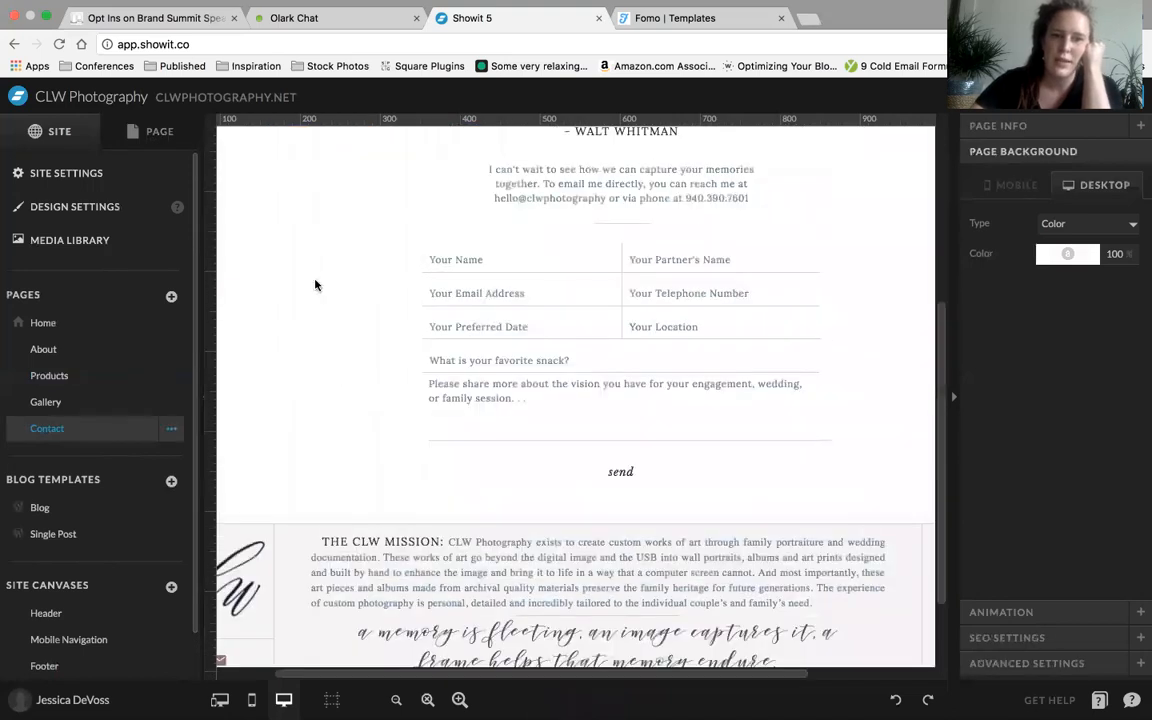
{"action": "left_click", "coordinate": [317, 287]}
{"action": "scroll", "coordinate": [410, 287], "scroll_direction": "up", "scroll_amount": 1}
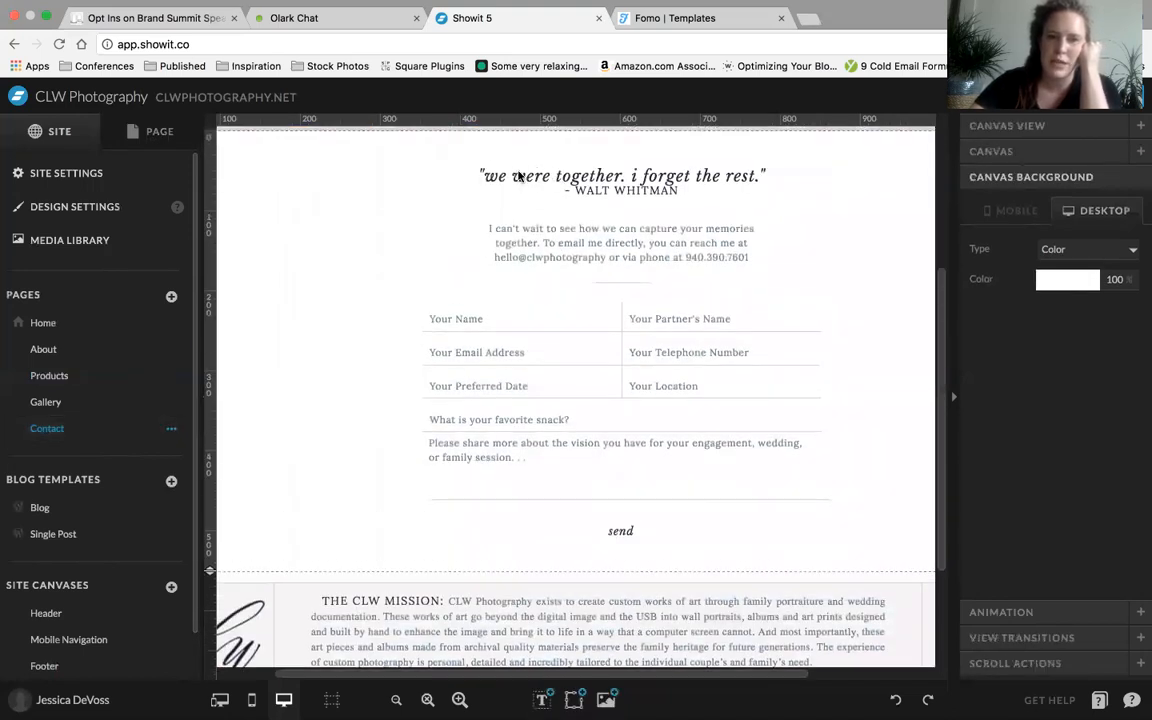
{"action": "left_click", "coordinate": [428, 319]}
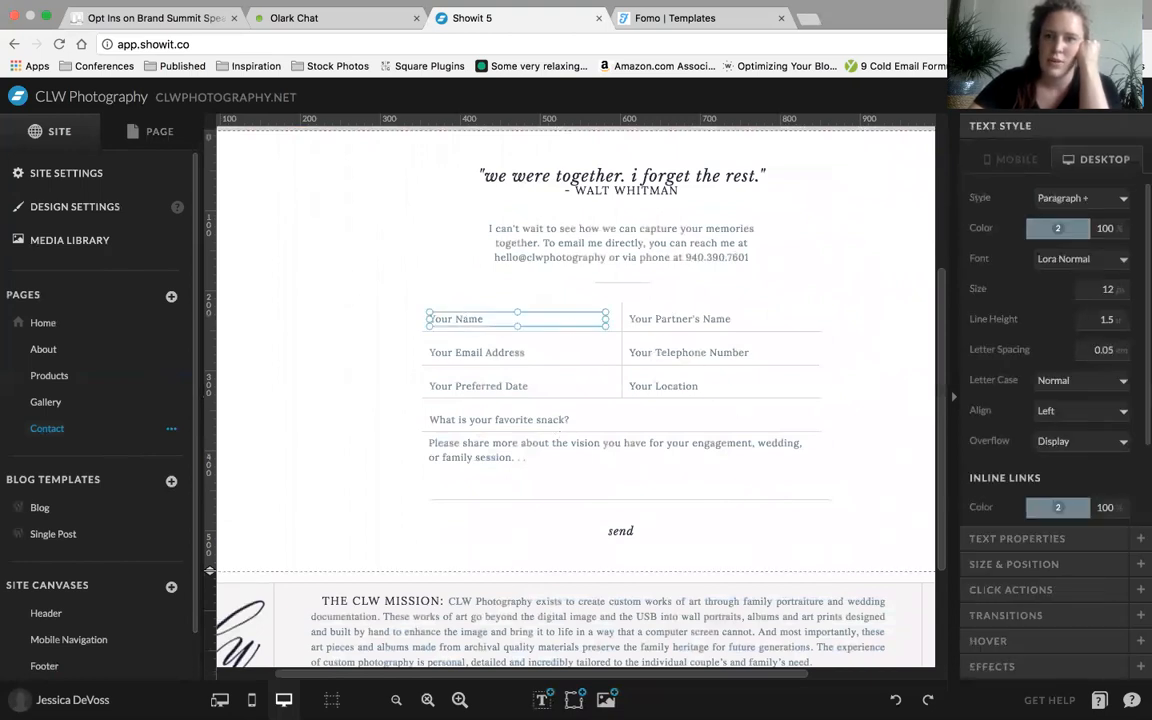
Preview the Contact page in its desktop version and examine the contact form
{"action": "left_click", "coordinate": [1026, 97]}
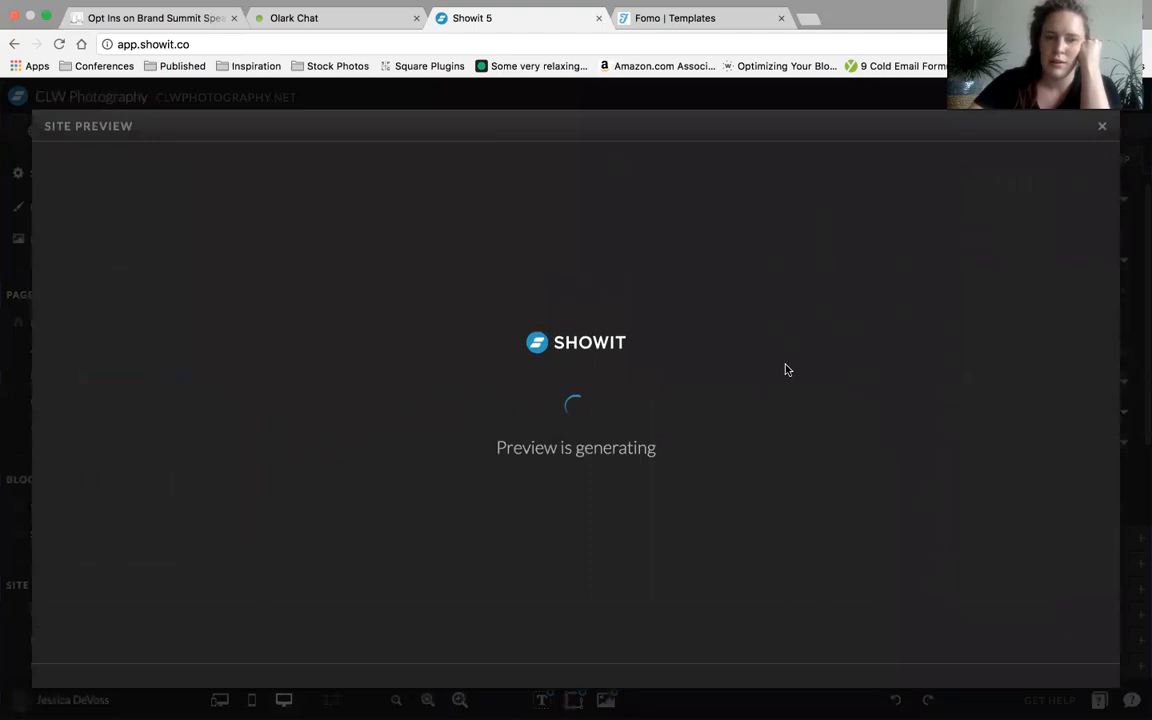
{"action": "scroll", "coordinate": [499, 365], "scroll_direction": "down", "scroll_amount": 4}
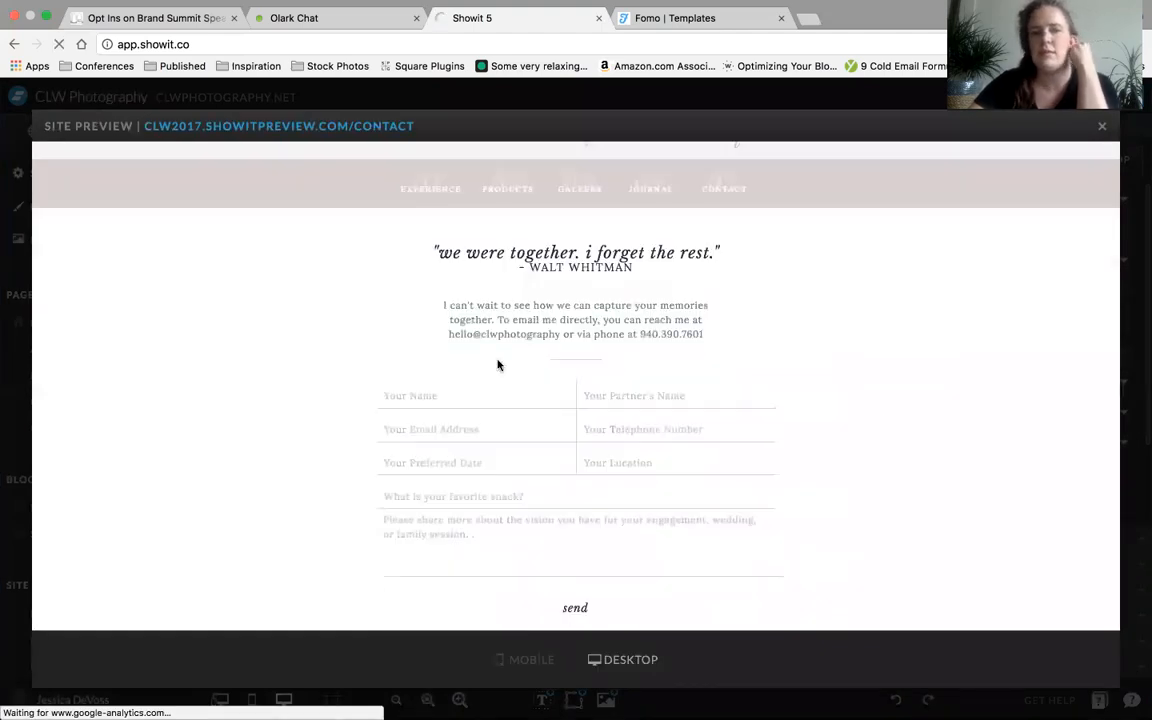
Fill in the previewed contact form's name, partner's name, email address and telephone number fields with sample contact details
{"action": "left_click", "coordinate": [409, 343]}
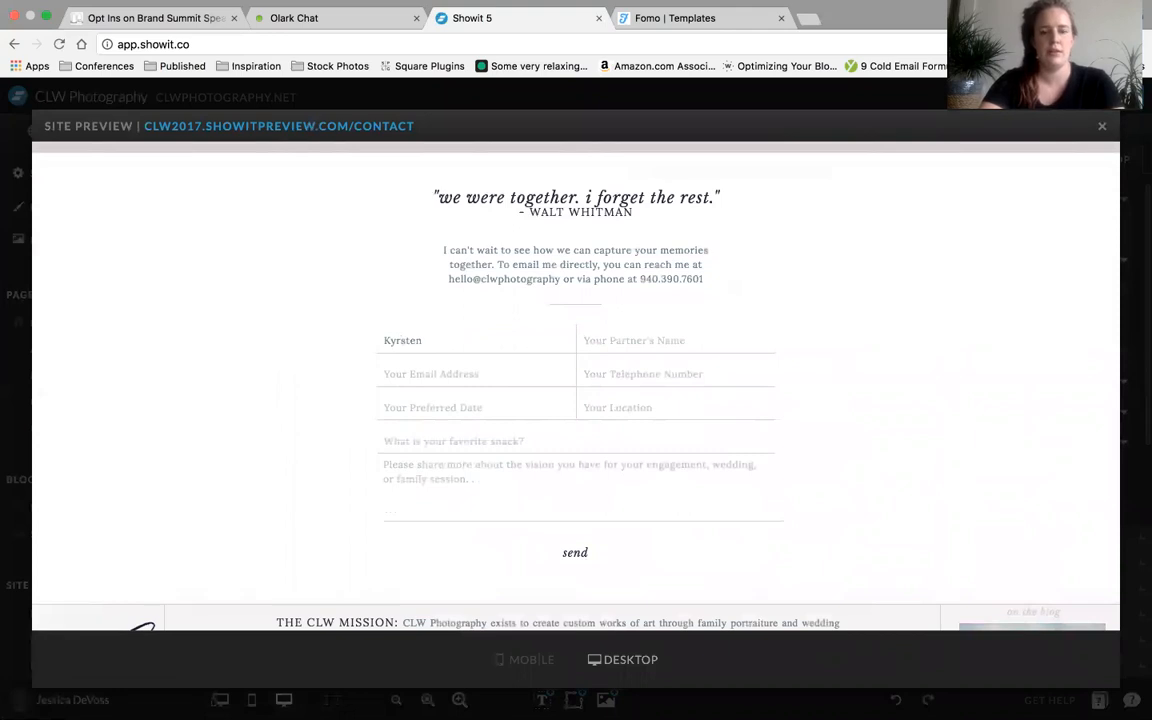
{"action": "key", "text": "Tab"}
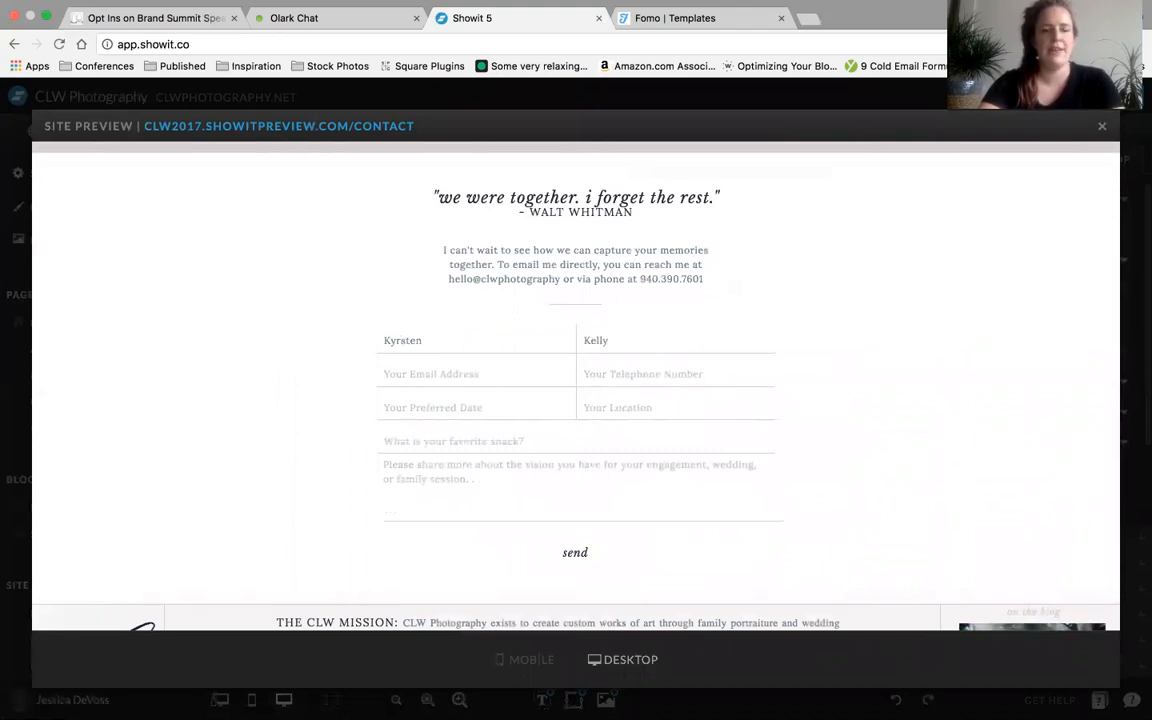
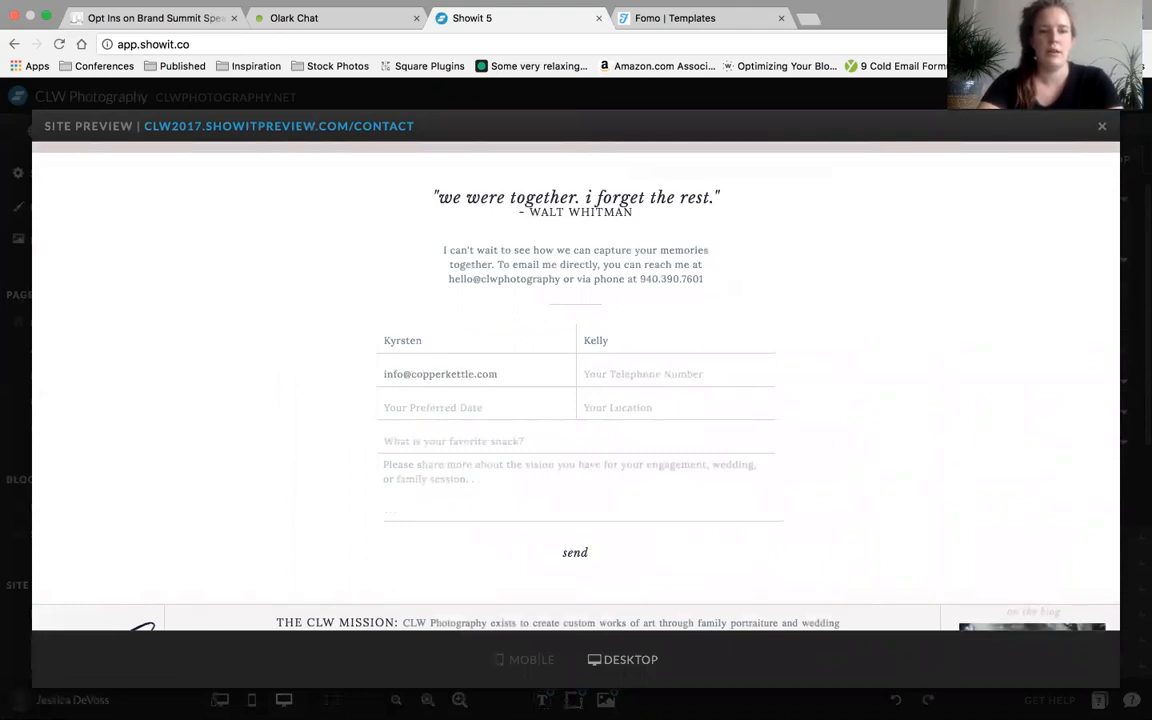
{"action": "left_click", "coordinate": [474, 375]}
{"action": "type", "text": "co"}
{"action": "key", "text": "Tab"}
{"action": "type", "text": "000000"}
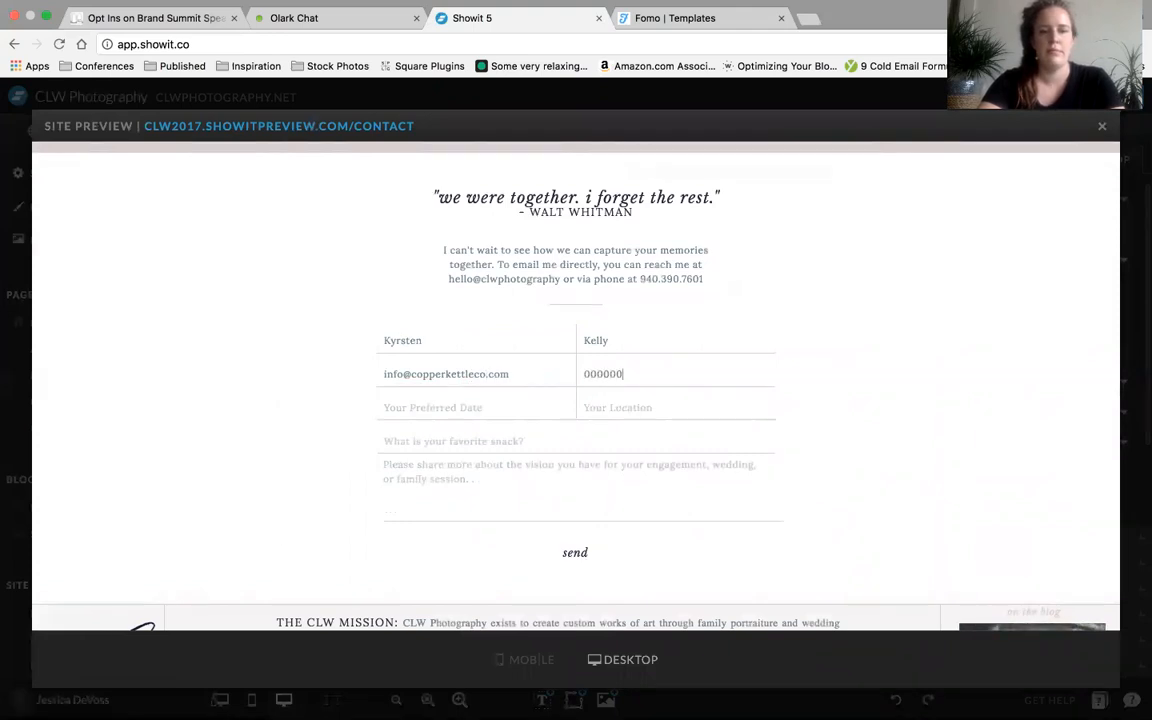
{"action": "type", "text": "0"}
Complete the form with preferred date 12/31/11, location Seattle, favorite snack Apples and the placeholder message "ajkldjakldka"
{"action": "key", "text": "Tab"}
{"action": "type", "text": "12"}
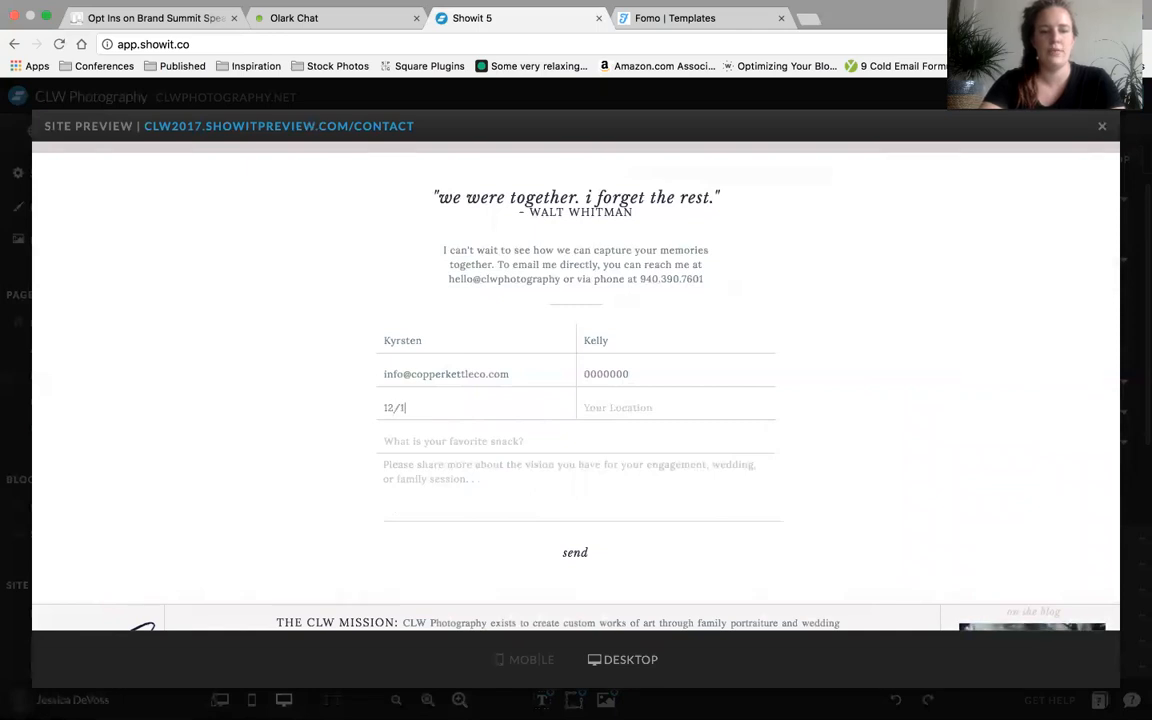
{"action": "key", "text": "Tab"}
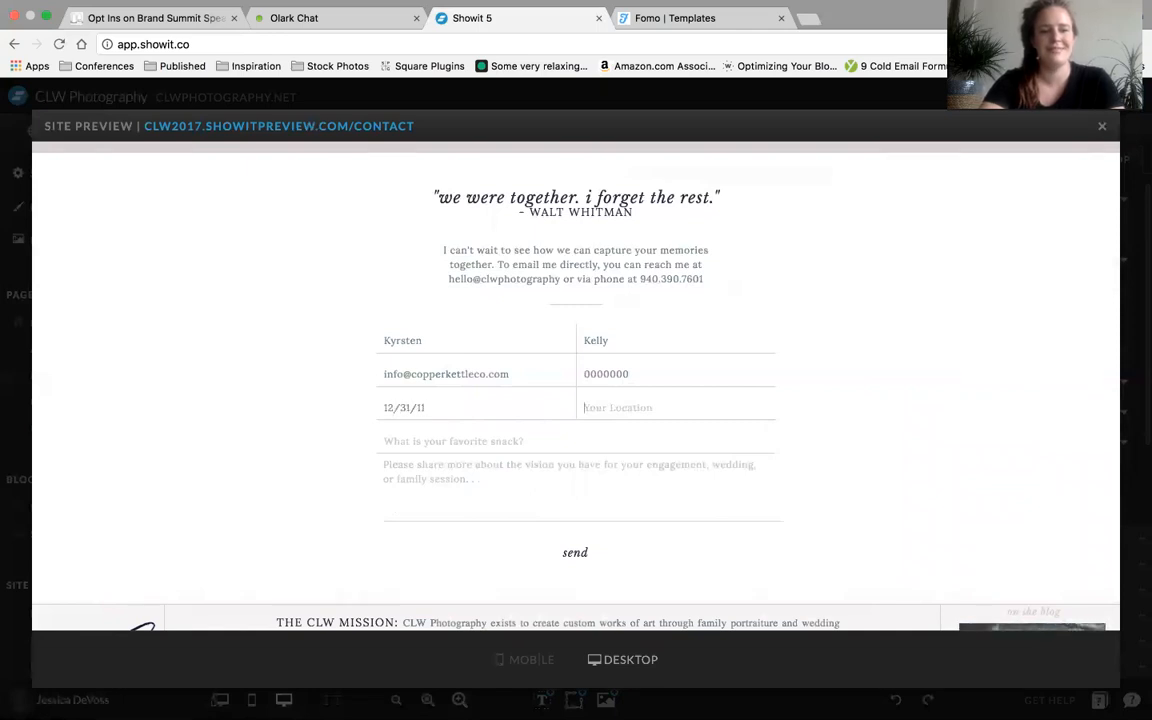
{"action": "type", "text": "Seattle"}
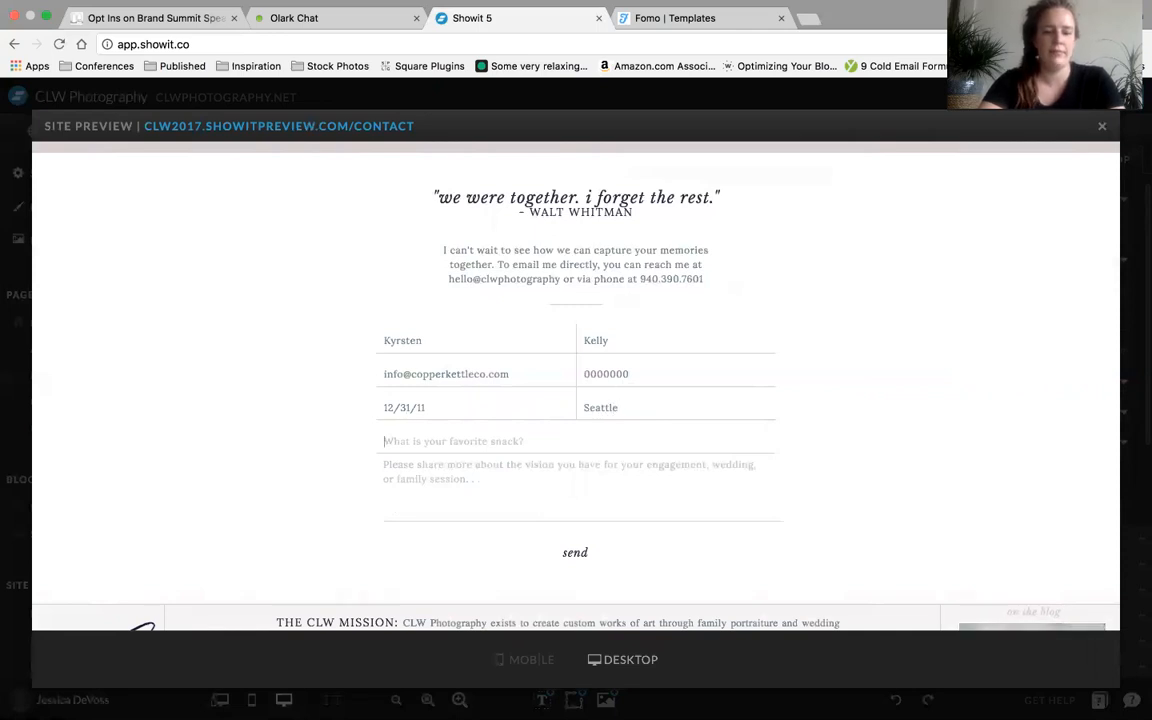
{"action": "type", "text": "Apples"}
{"action": "type", "text": "ajkldjakldka"}
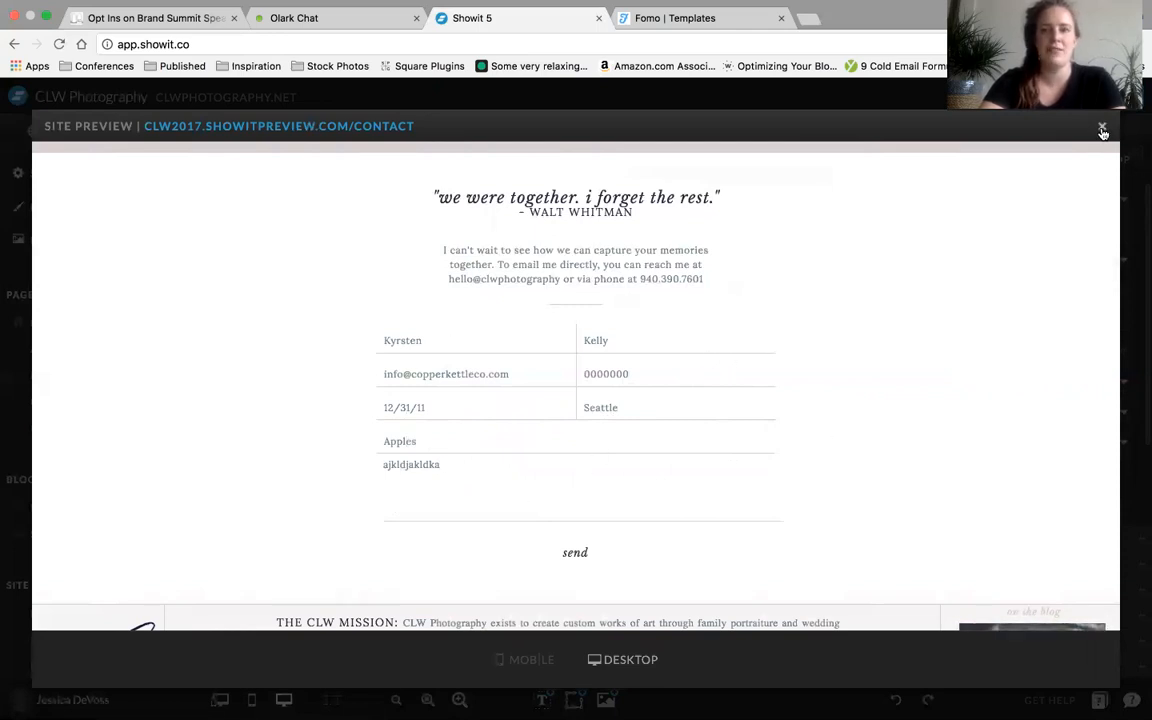
Close the site preview and examine the Thank You Message view of the Contact Form Area canvas
{"action": "scroll", "coordinate": [575, 563], "scroll_direction": "down", "scroll_amount": 1}
{"action": "scroll", "coordinate": [575, 563], "scroll_direction": "down", "scroll_amount": 3}
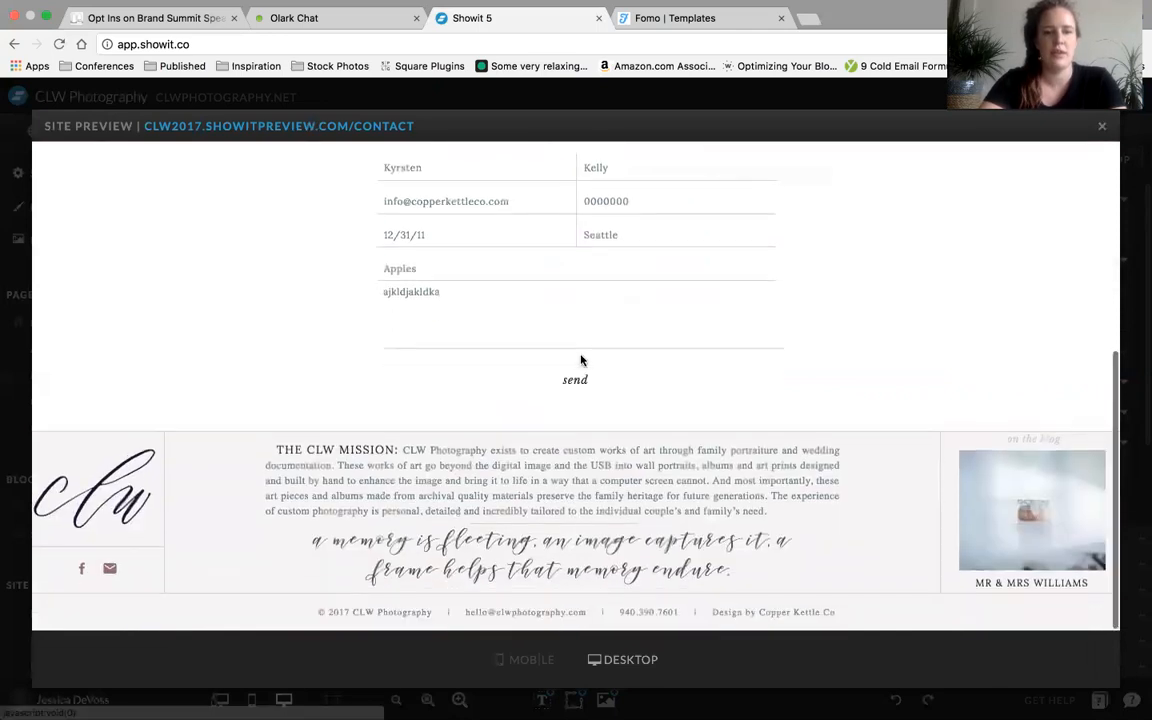
{"action": "left_click", "coordinate": [1101, 130]}
{"action": "left_click", "coordinate": [297, 339]}
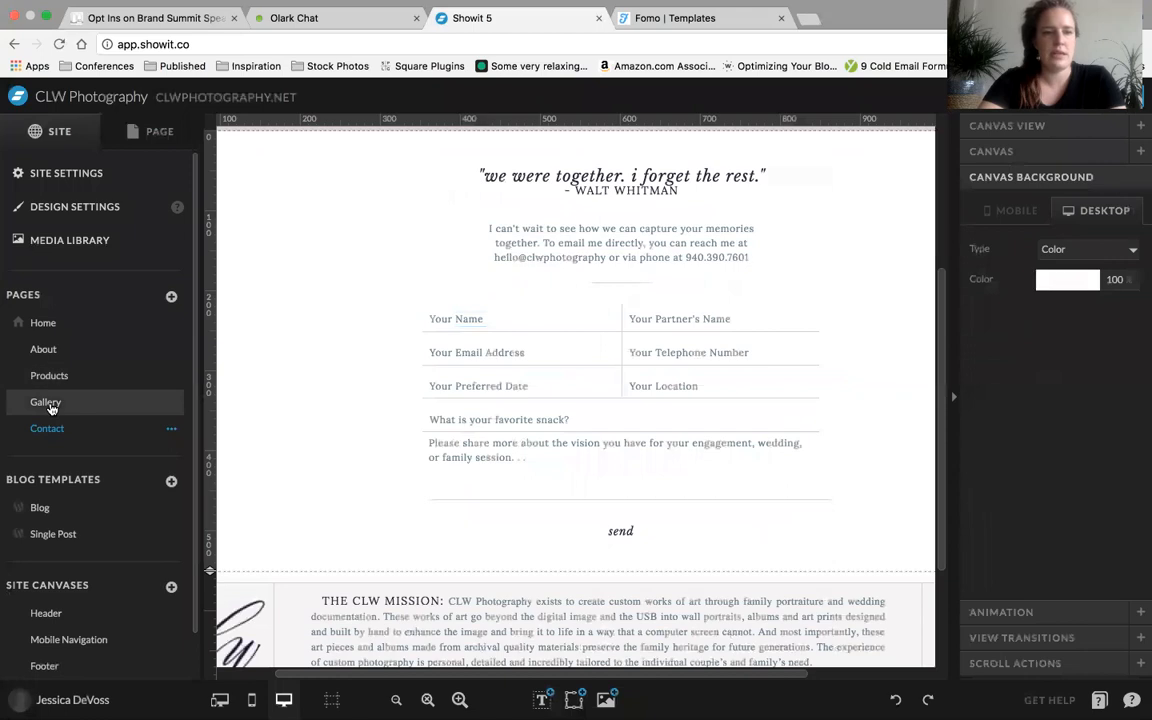
{"action": "left_click", "coordinate": [154, 145]}
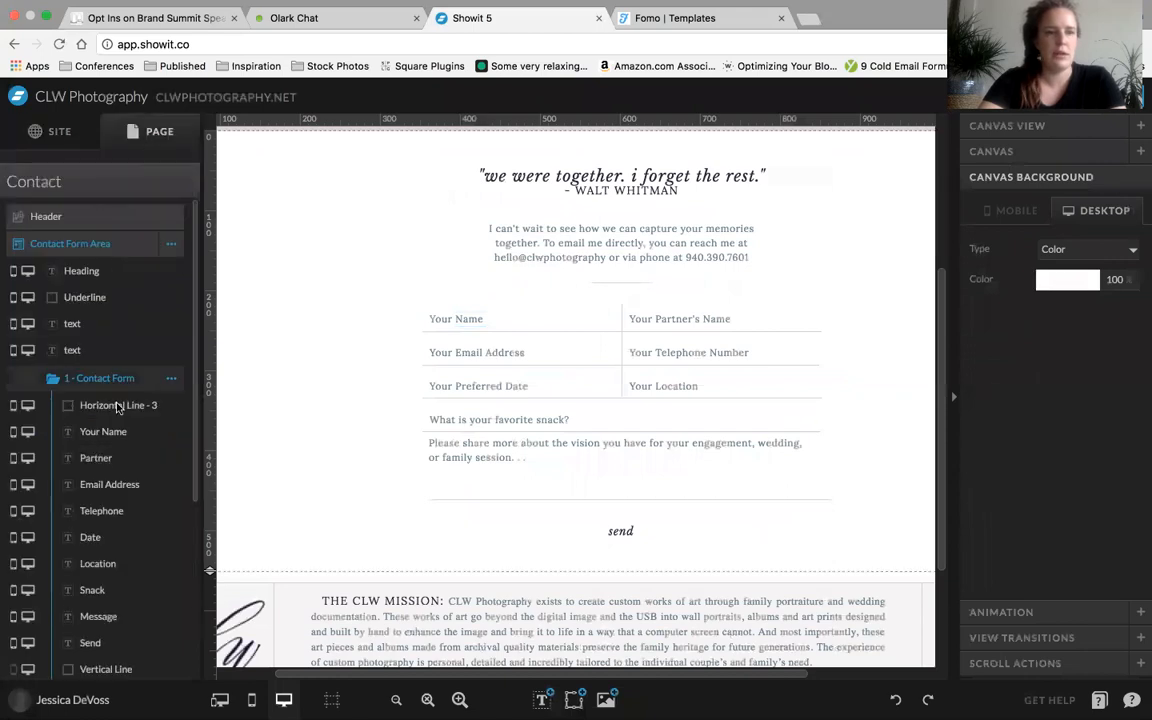
{"action": "scroll", "coordinate": [85, 434], "scroll_direction": "down", "scroll_amount": 5}
{"action": "left_click", "coordinate": [85, 602]}
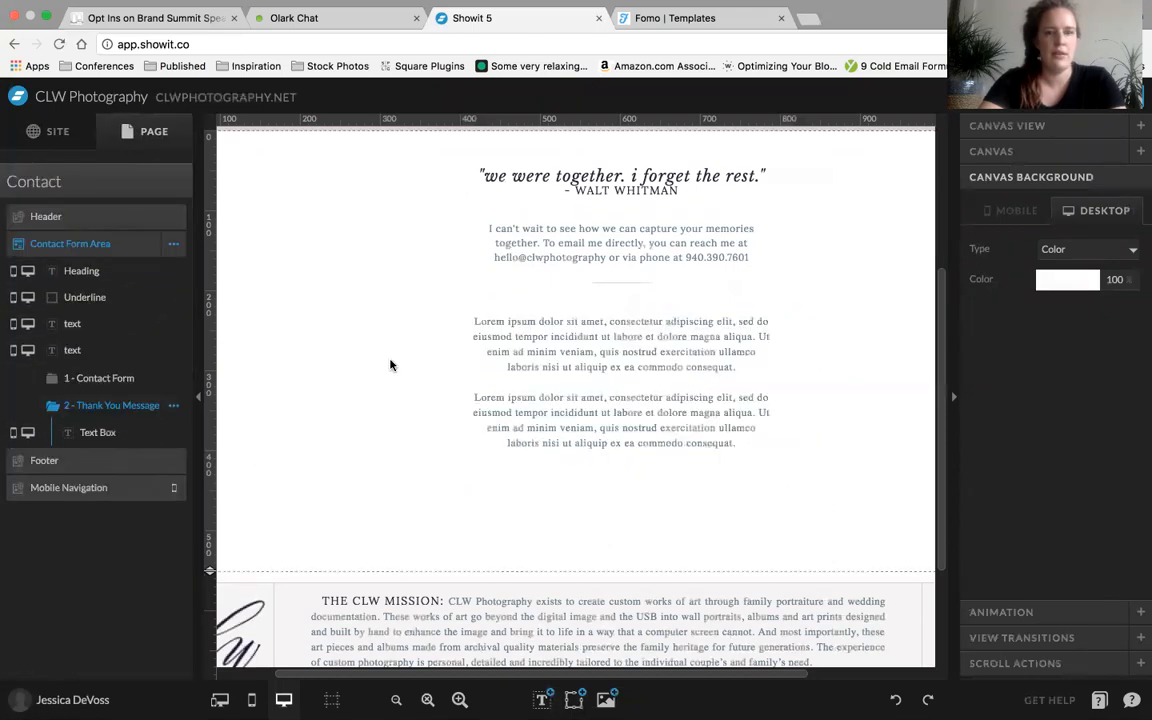
{"action": "scroll", "coordinate": [400, 342], "scroll_direction": "up", "scroll_amount": 2}
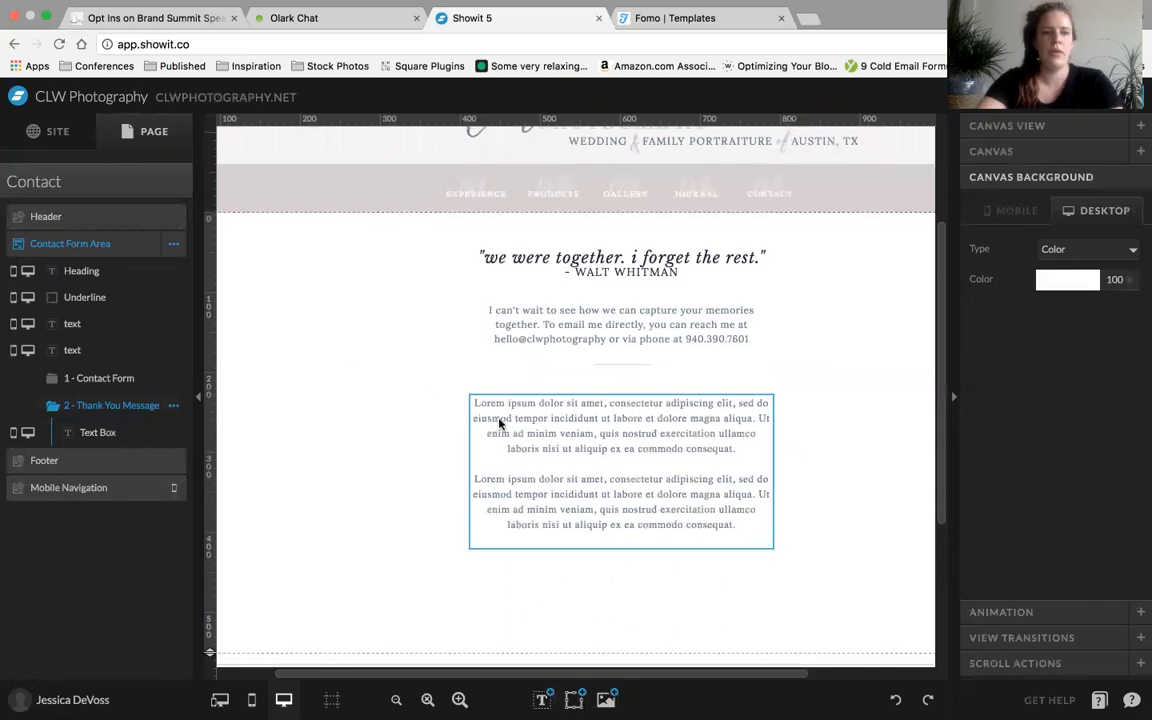
Return to the Contact Form view and examine the click action settings of the send text
{"action": "left_click", "coordinate": [140, 380]}
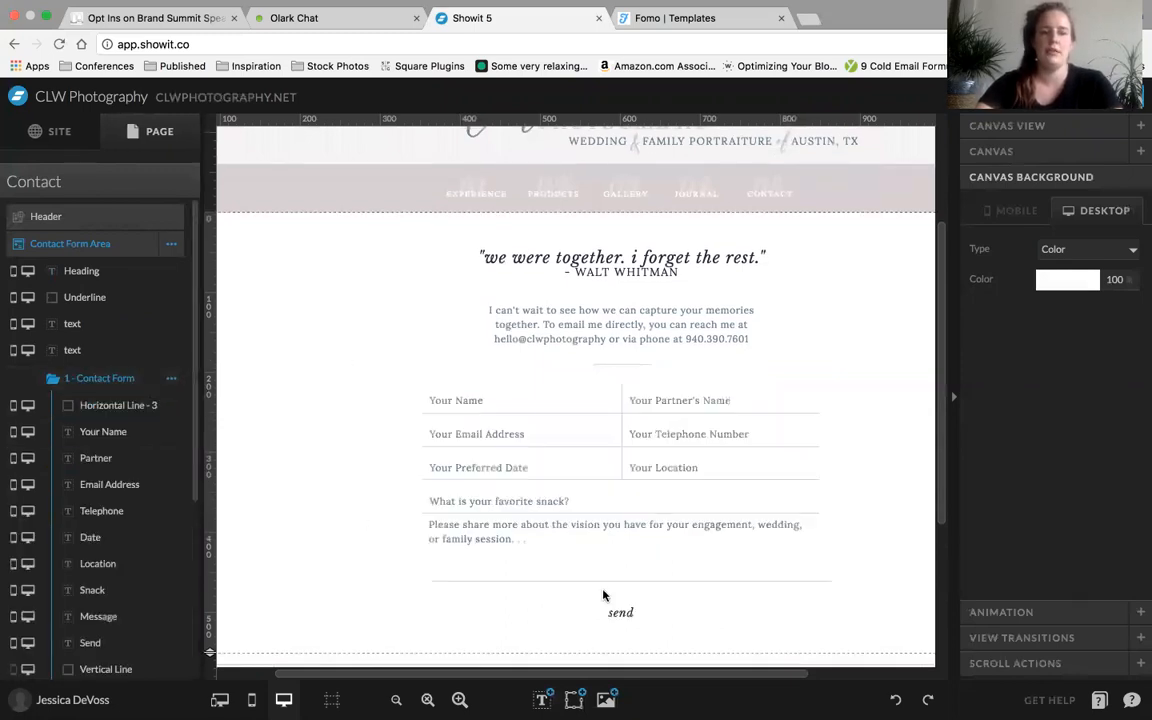
{"action": "left_click", "coordinate": [614, 614]}
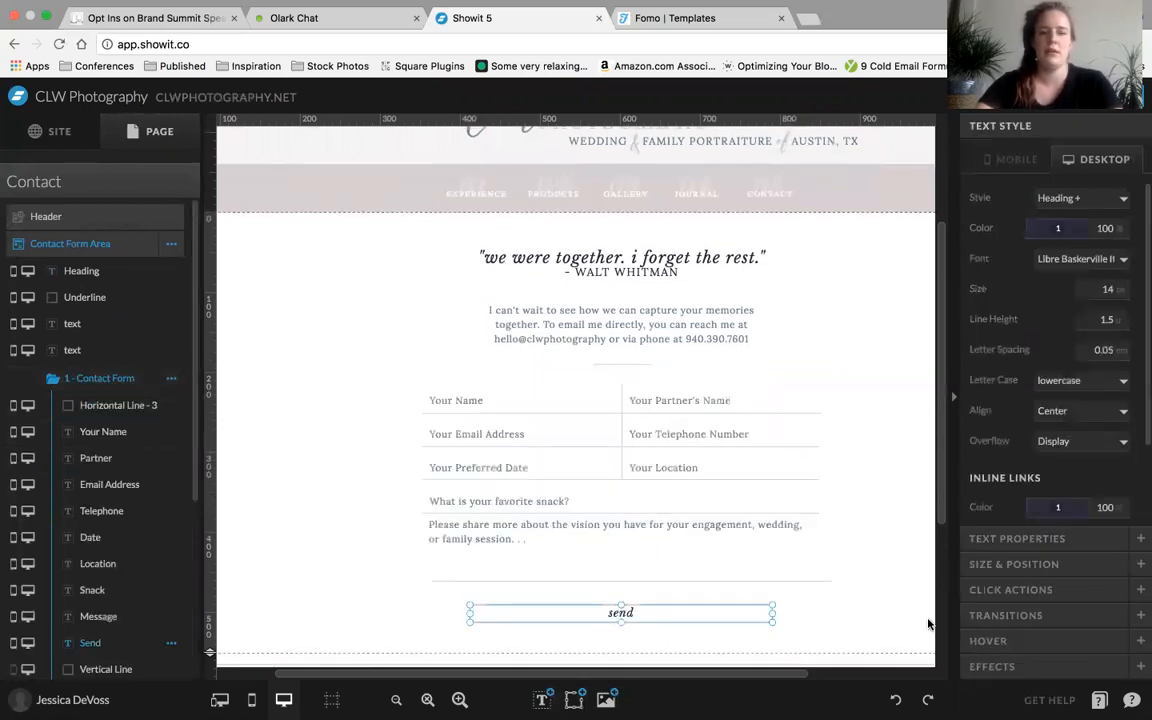
{"action": "left_click", "coordinate": [1000, 590]}
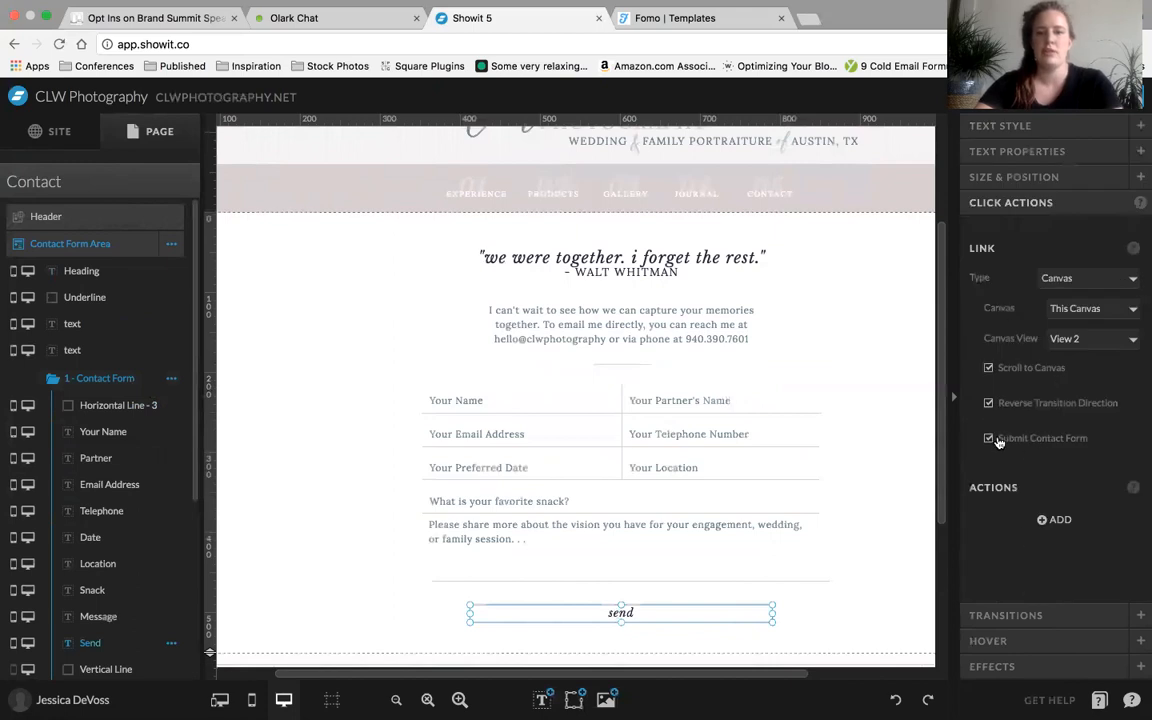
{"action": "left_click", "coordinate": [358, 488]}
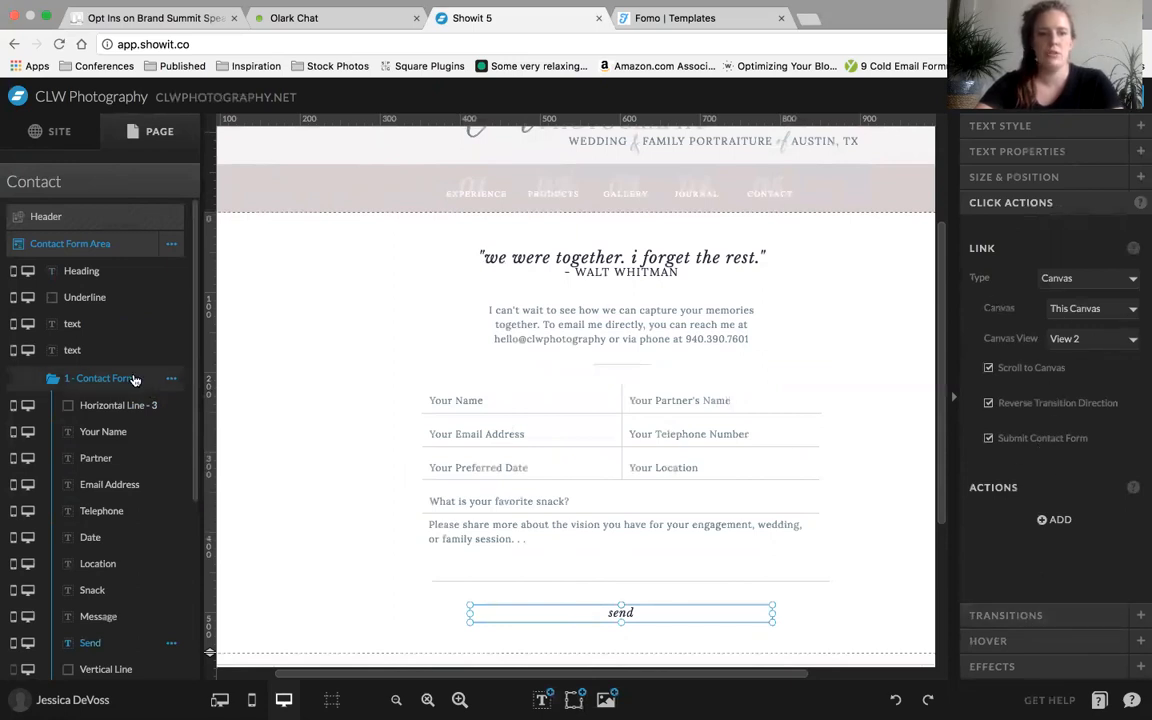
Compare the Thank You Message view with the Contact Form view and select the Your Name field in the form
{"action": "scroll", "coordinate": [75, 370], "scroll_direction": "down", "scroll_amount": 4}
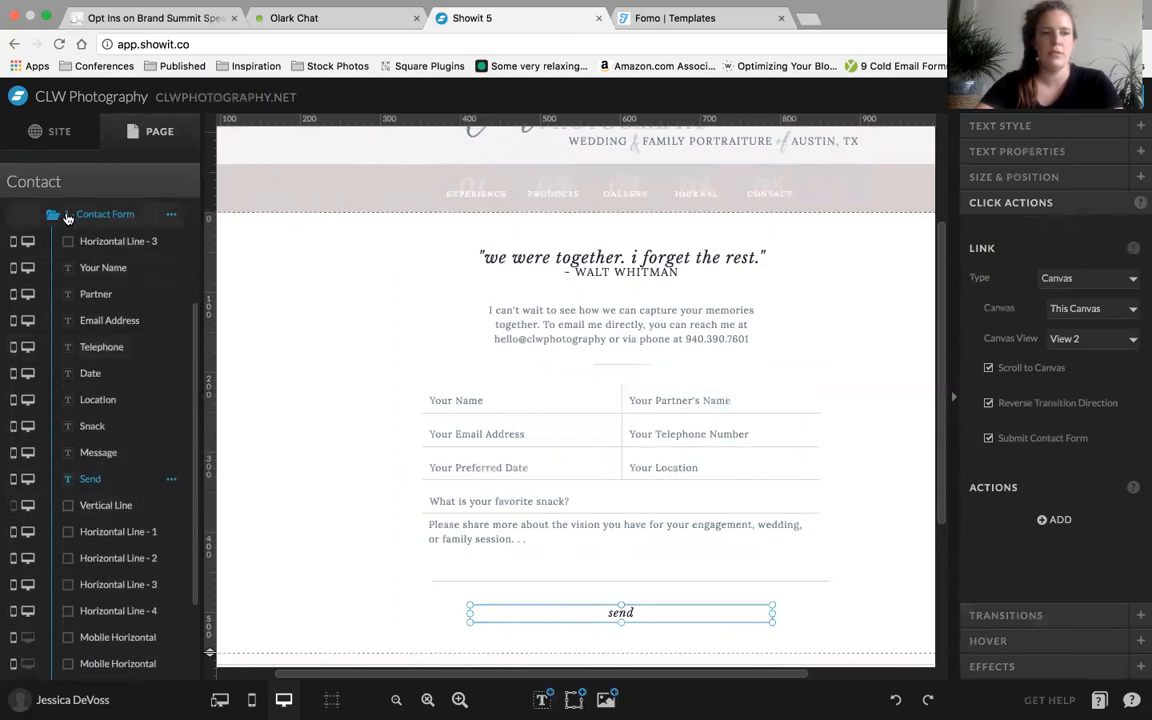
{"action": "scroll", "coordinate": [85, 386], "scroll_direction": "down", "scroll_amount": 3}
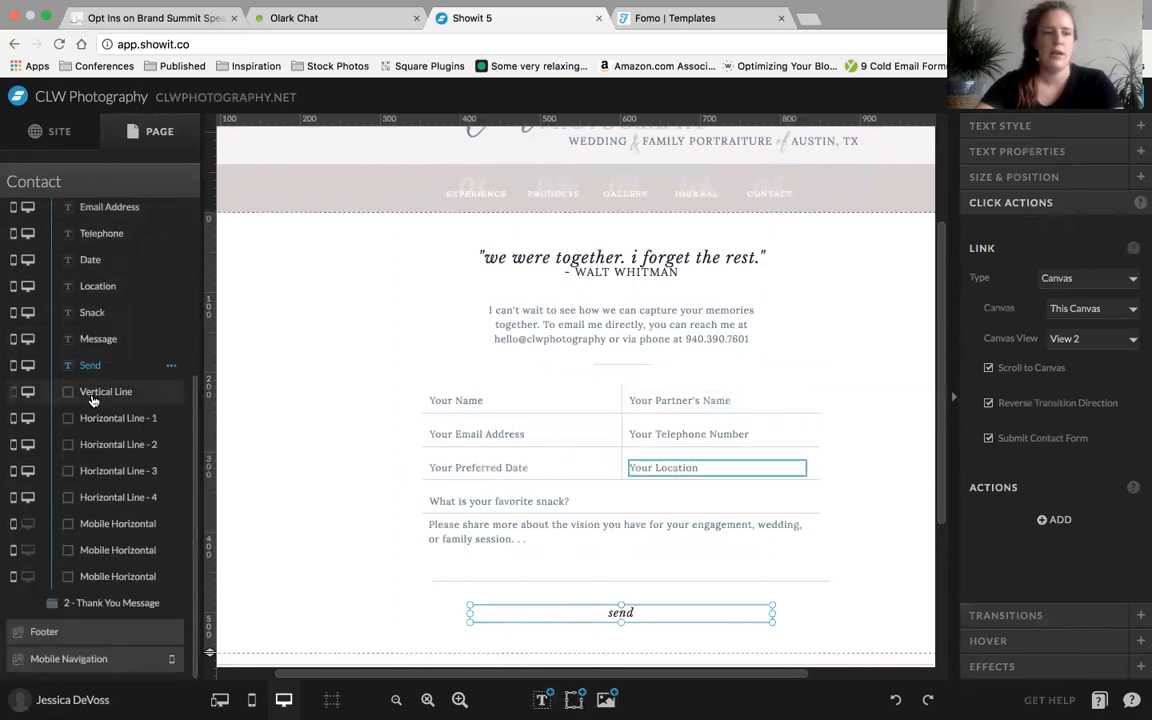
{"action": "left_click", "coordinate": [103, 603]}
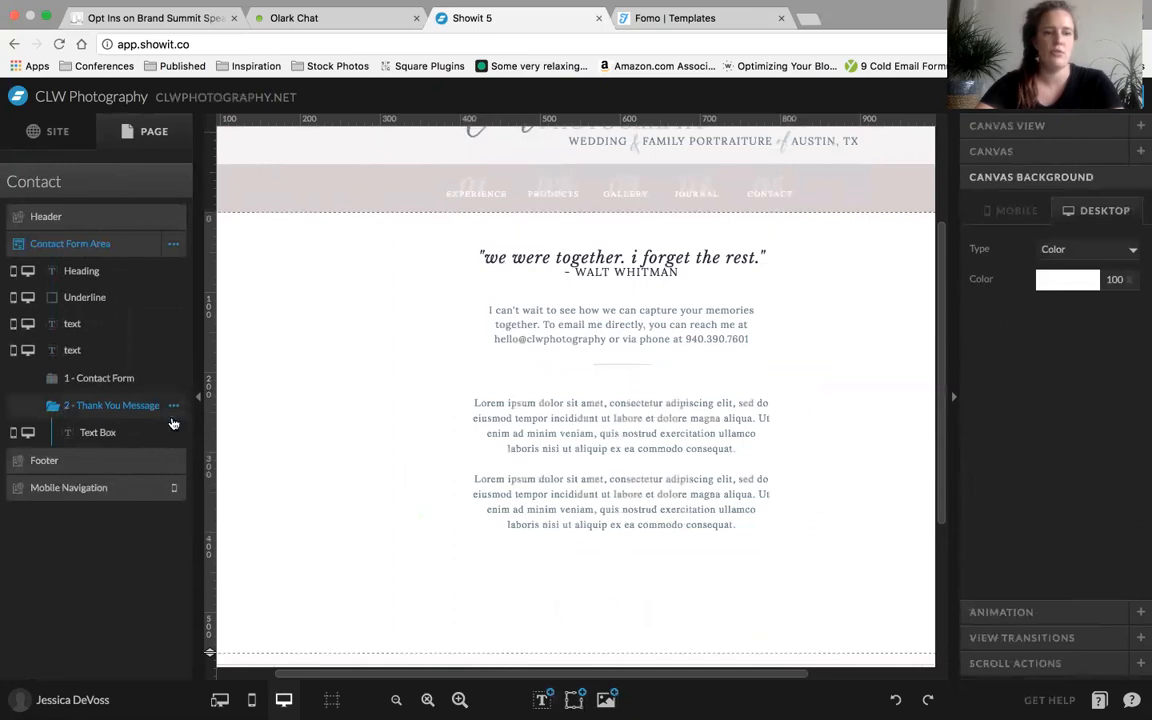
{"action": "left_click", "coordinate": [110, 380]}
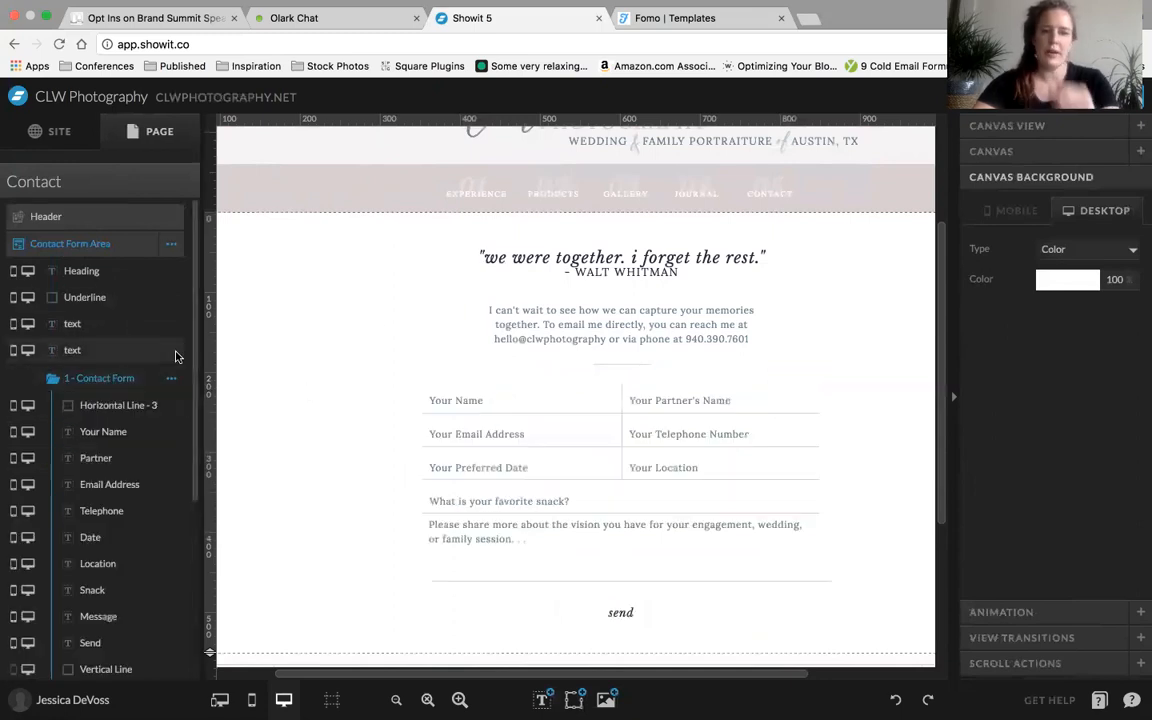
{"action": "left_click", "coordinate": [492, 403]}
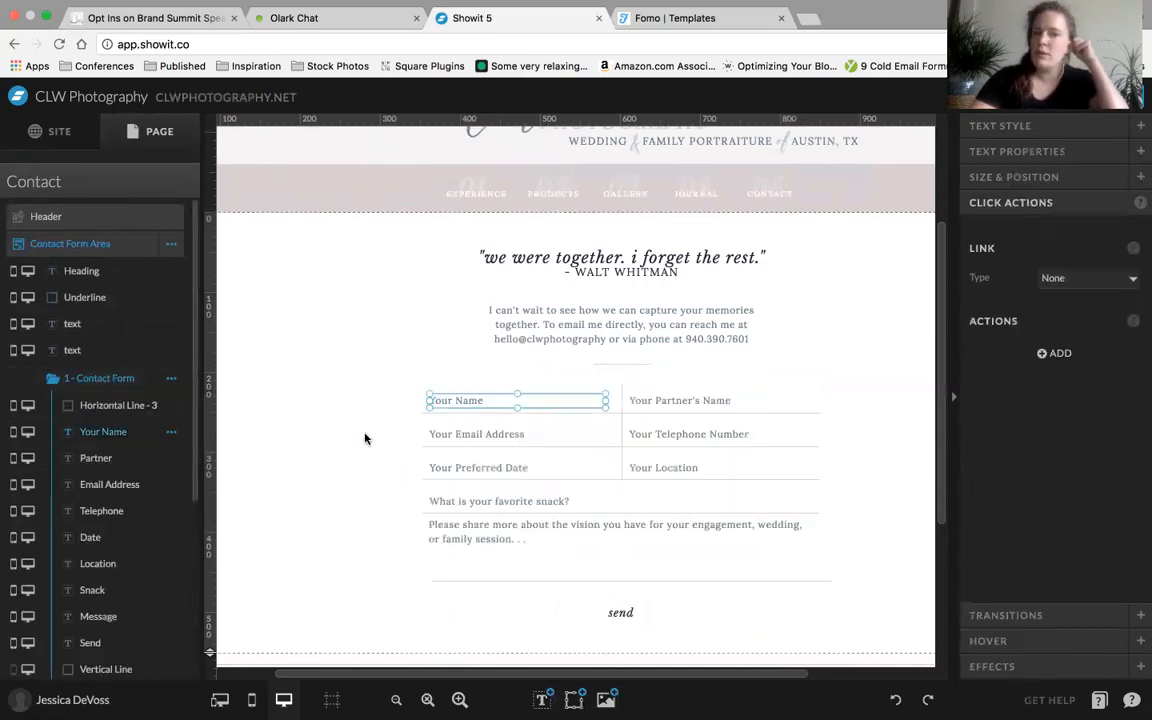
Add a new blank canvas to the Contact page and select it
{"action": "scroll", "coordinate": [365, 438], "scroll_direction": "down", "scroll_amount": 1}
{"action": "left_click", "coordinate": [342, 332]}
{"action": "left_click", "coordinate": [130, 183]}
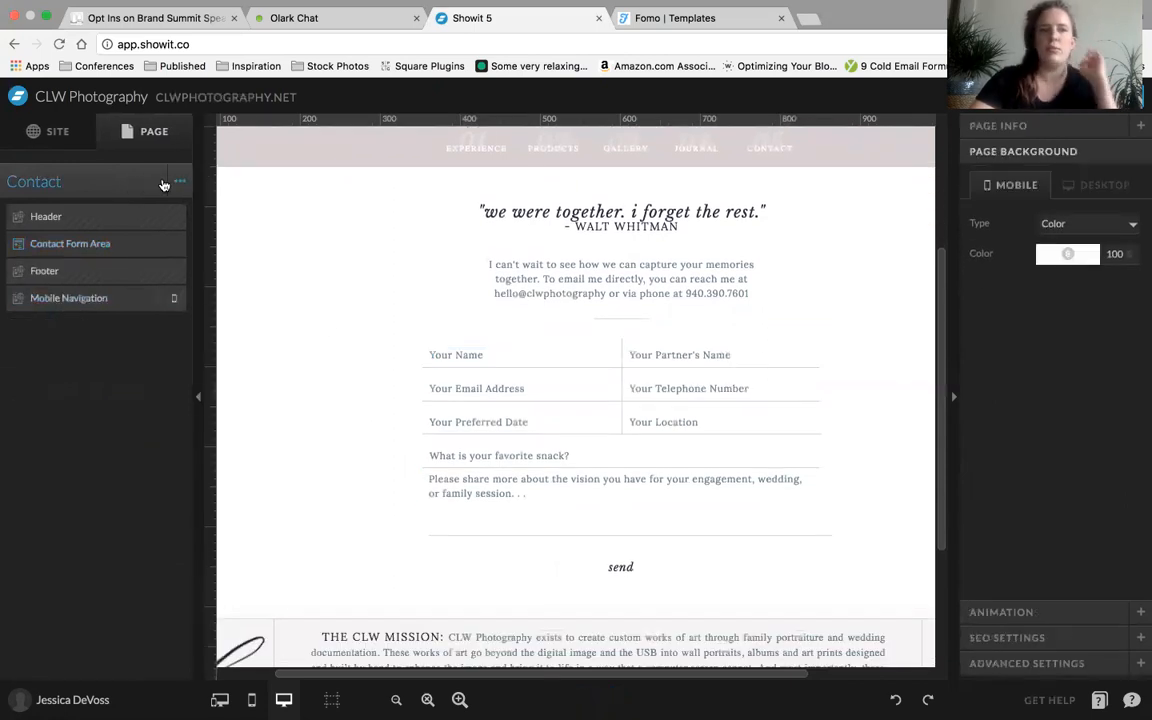
{"action": "left_click", "coordinate": [183, 181]}
{"action": "left_click", "coordinate": [165, 224]}
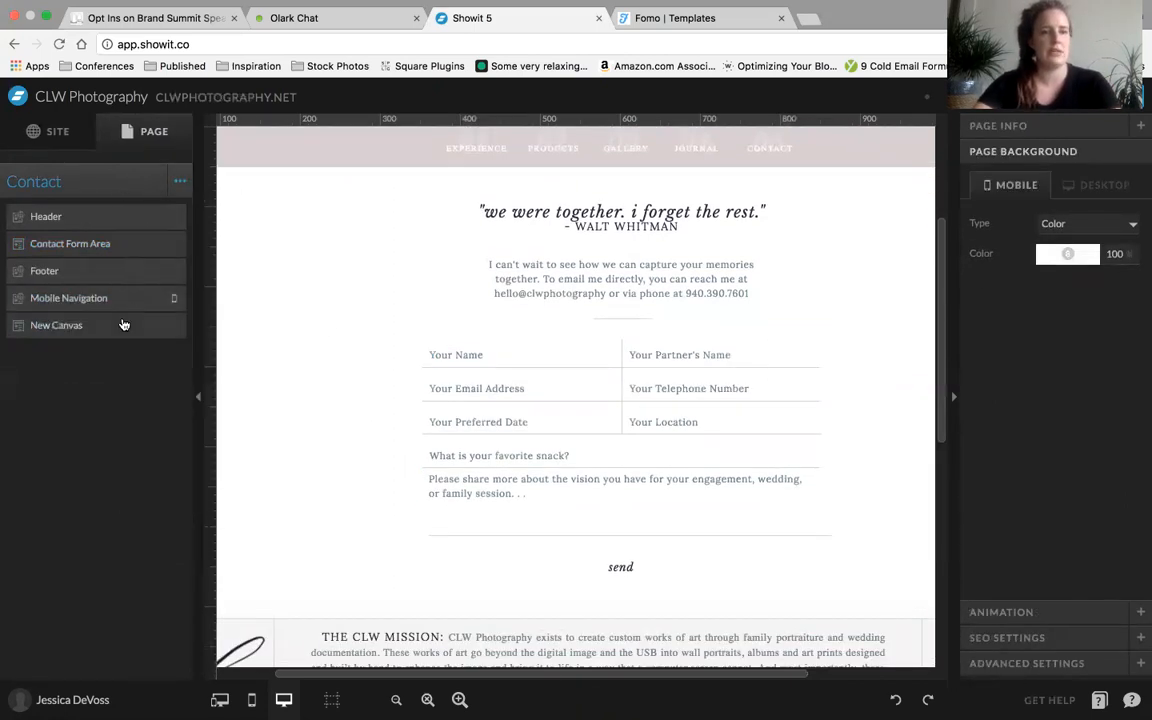
{"action": "left_click", "coordinate": [110, 324]}
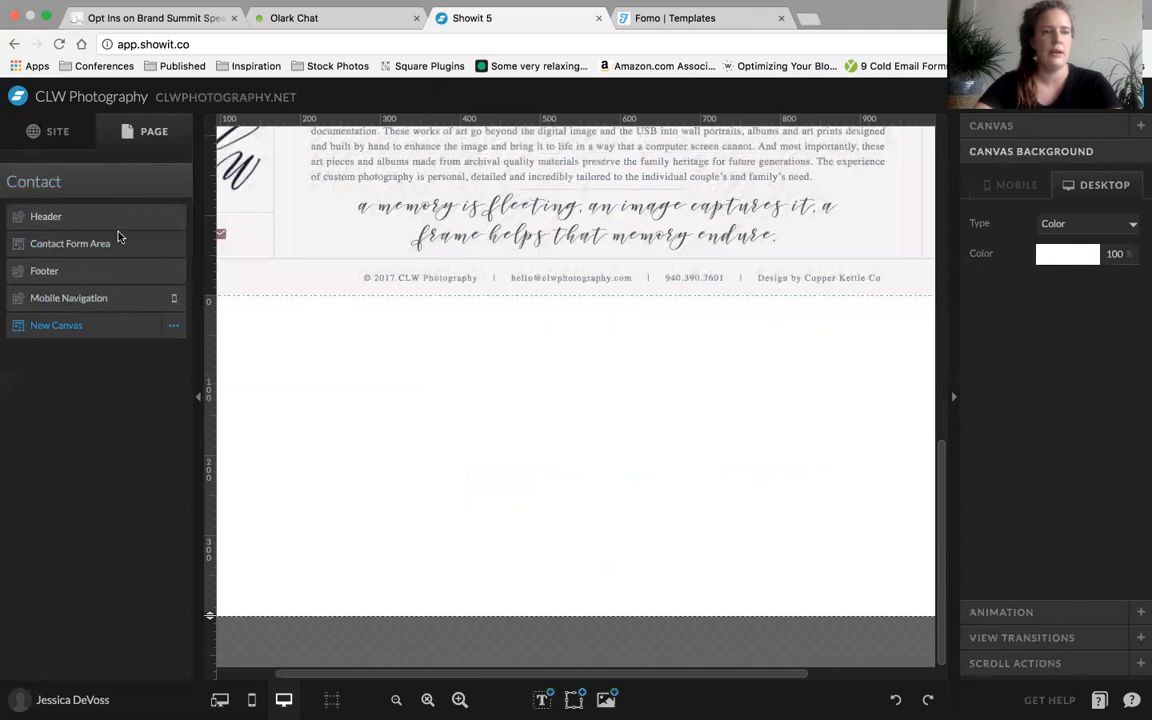
Copy the Contact Form Area canvas and select the new blank canvas below Mobile Navigation
{"action": "left_click", "coordinate": [175, 247]}
{"action": "left_click", "coordinate": [171, 244]}
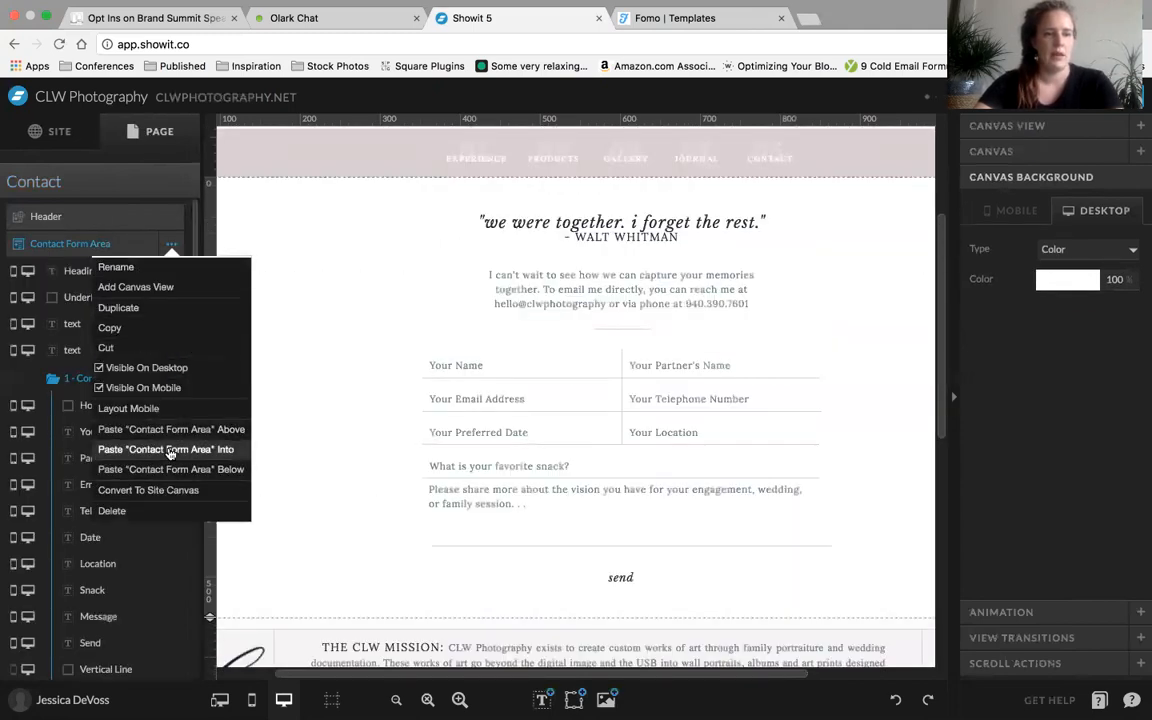
{"action": "left_click", "coordinate": [110, 327]}
{"action": "scroll", "coordinate": [110, 420], "scroll_direction": "down", "scroll_amount": 5}
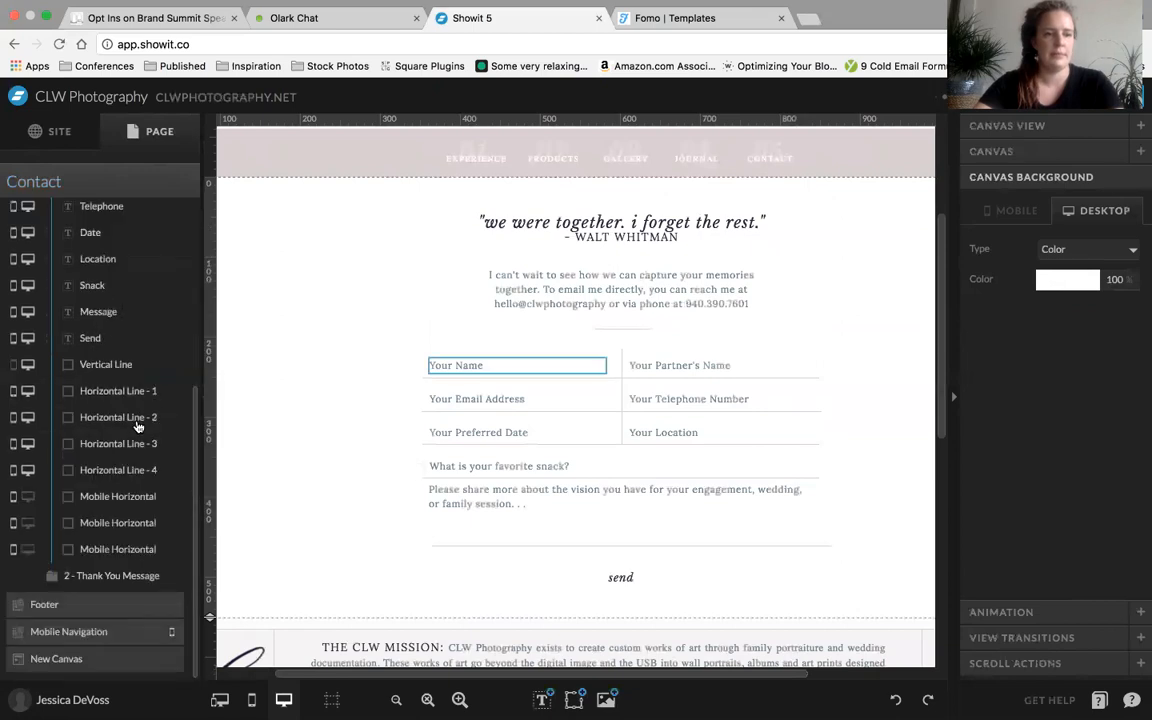
{"action": "left_click", "coordinate": [145, 668]}
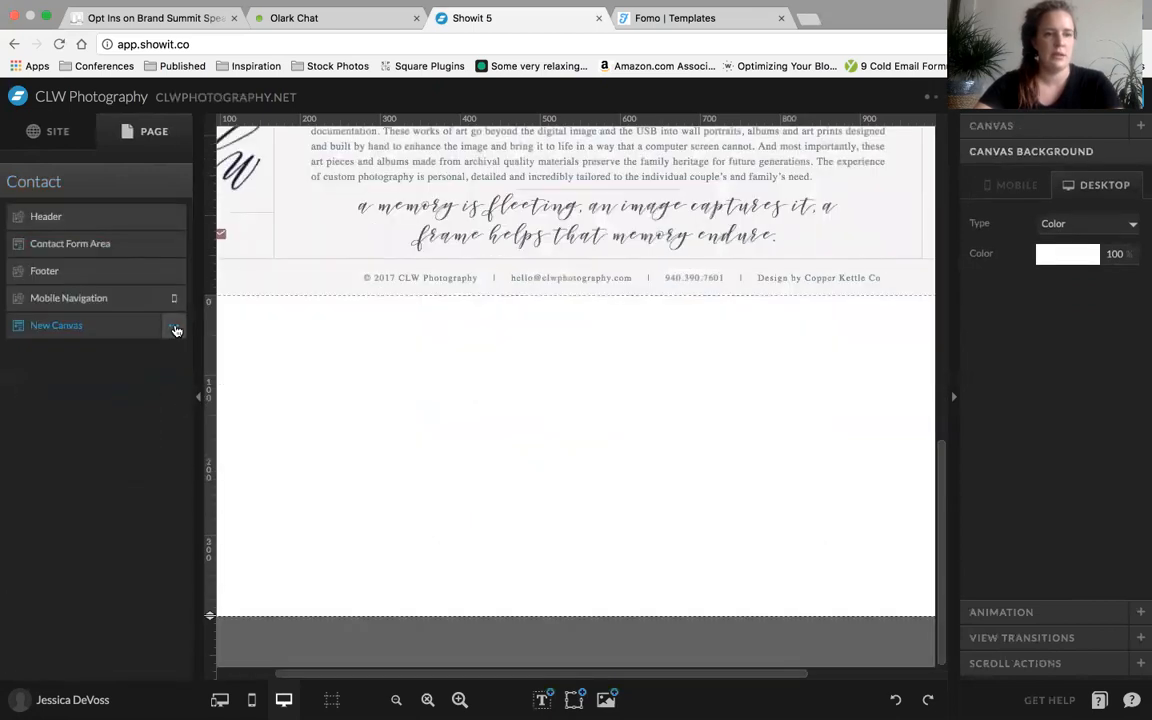
Try pasting the copied Contact Form Area into the blank canvas and undo the paste
{"action": "left_click", "coordinate": [174, 325]}
{"action": "left_click", "coordinate": [168, 530]}
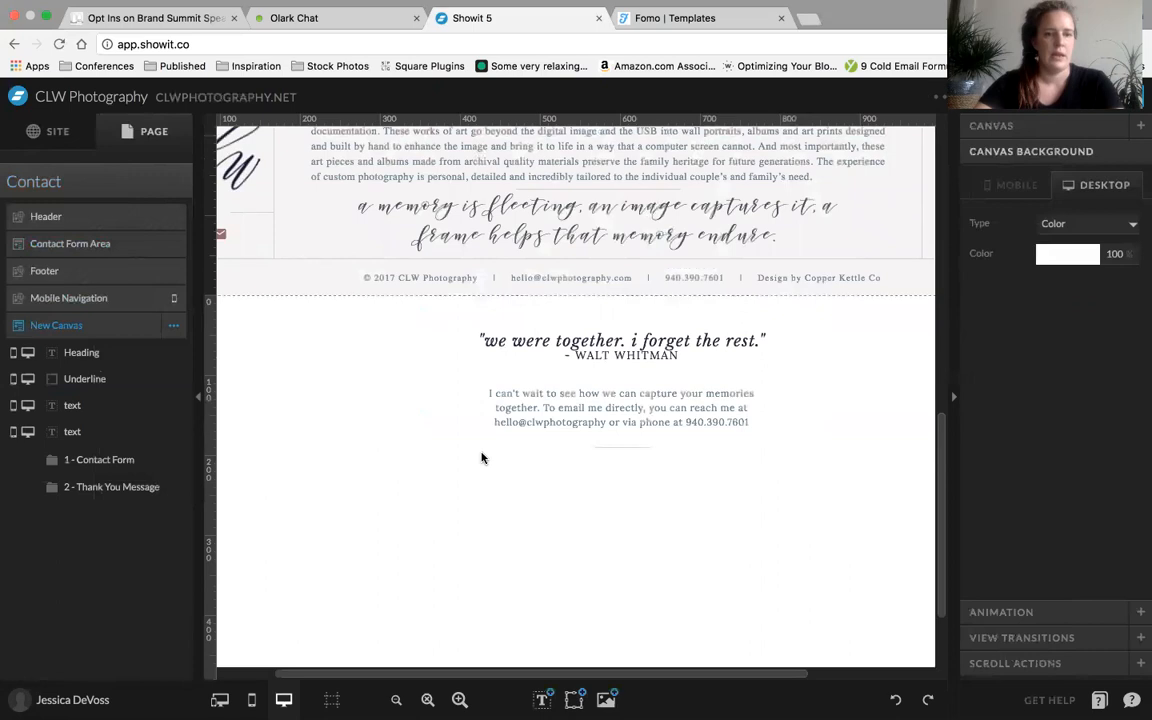
{"action": "scroll", "coordinate": [376, 310], "scroll_direction": "down", "scroll_amount": 3}
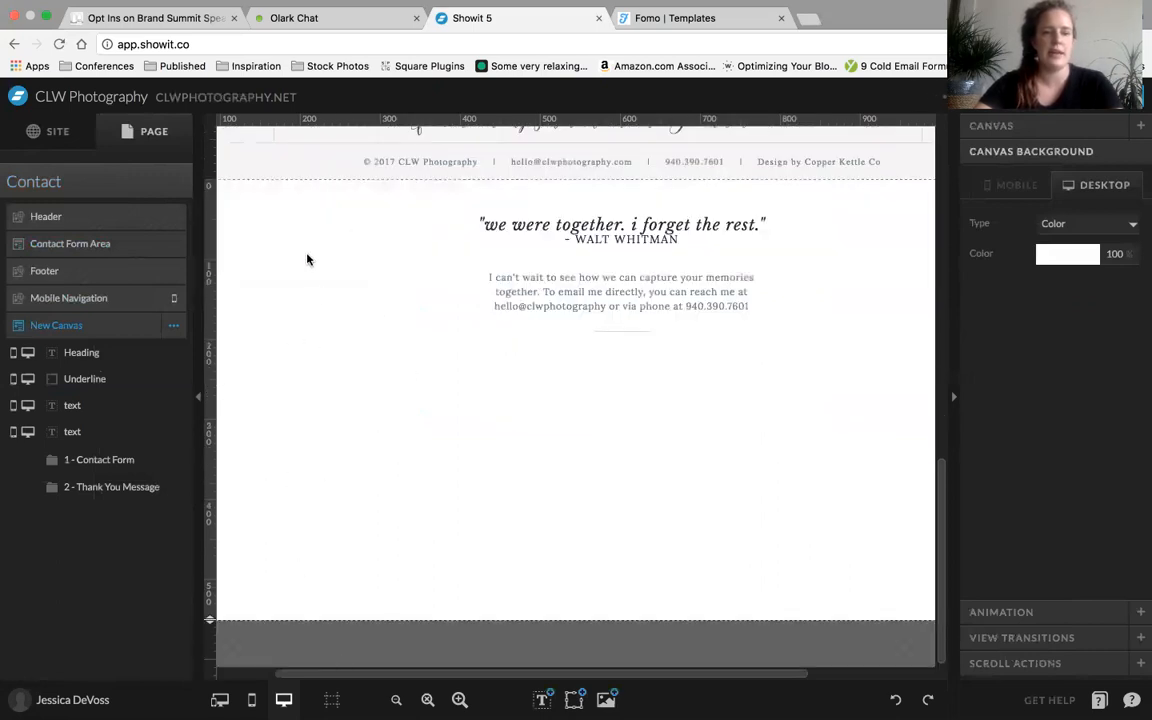
{"action": "key", "text": "ctrl+z"}
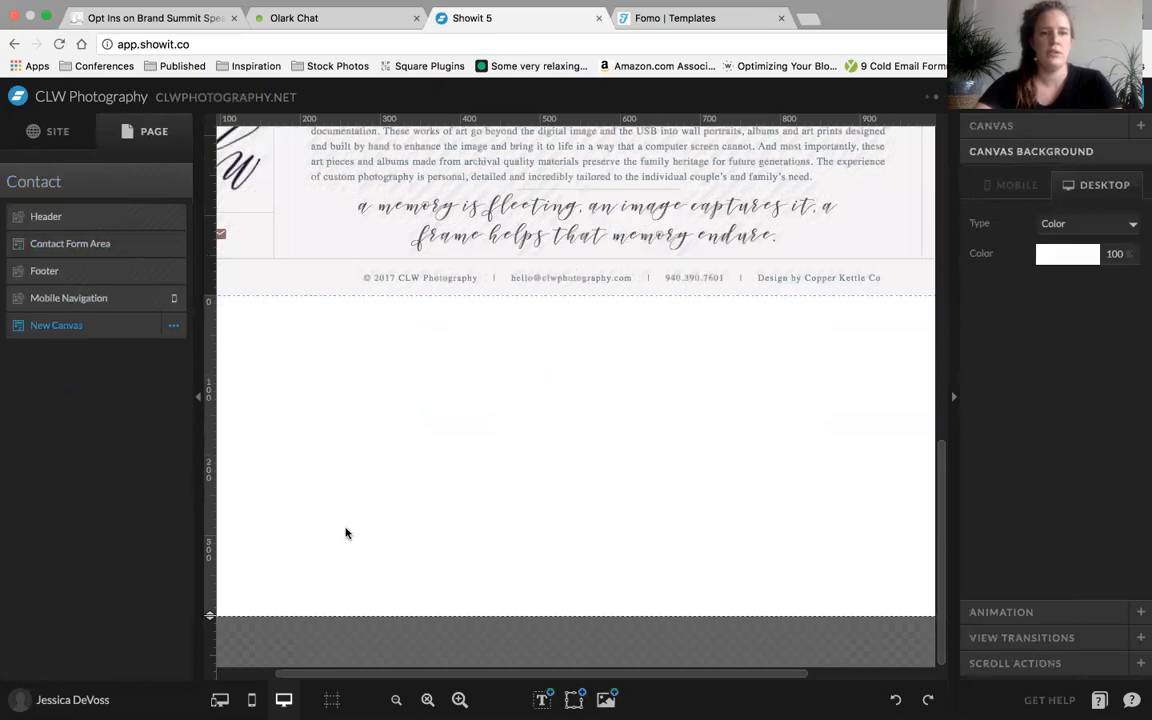
Paste the copied Contact Form Area into the new canvas and select the Your Name field in its Contact Form view
{"action": "left_click", "coordinate": [173, 325]}
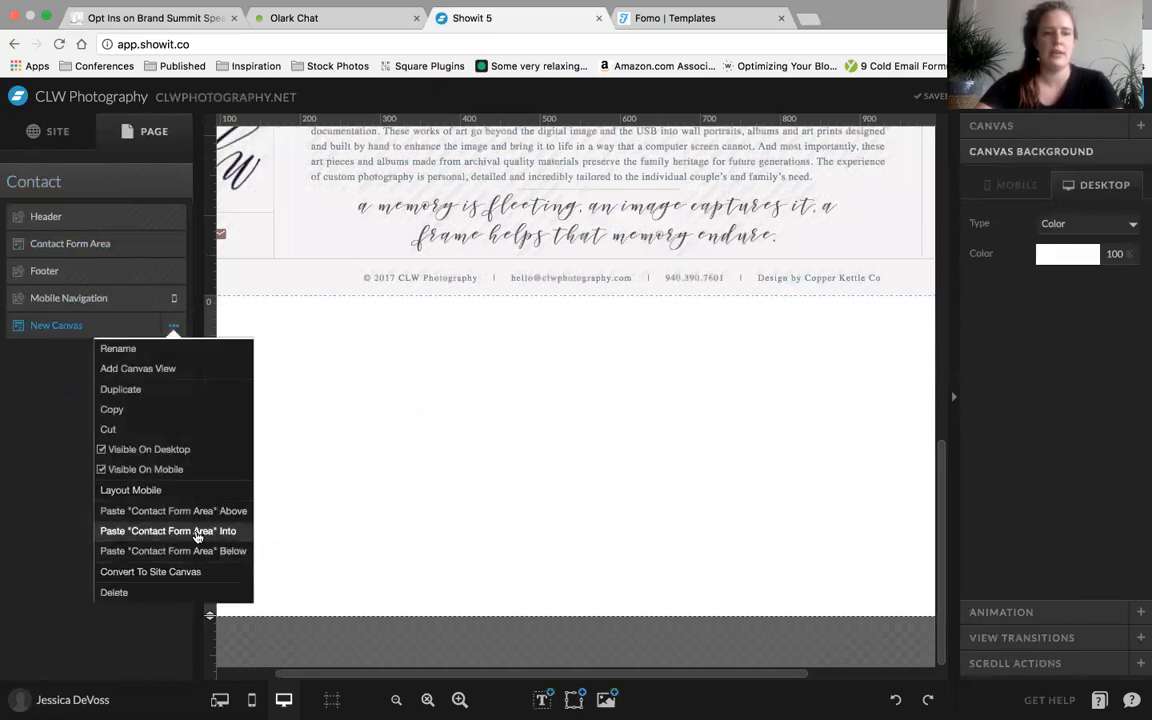
{"action": "left_click", "coordinate": [195, 537]}
{"action": "scroll", "coordinate": [300, 470], "scroll_direction": "down", "scroll_amount": 2}
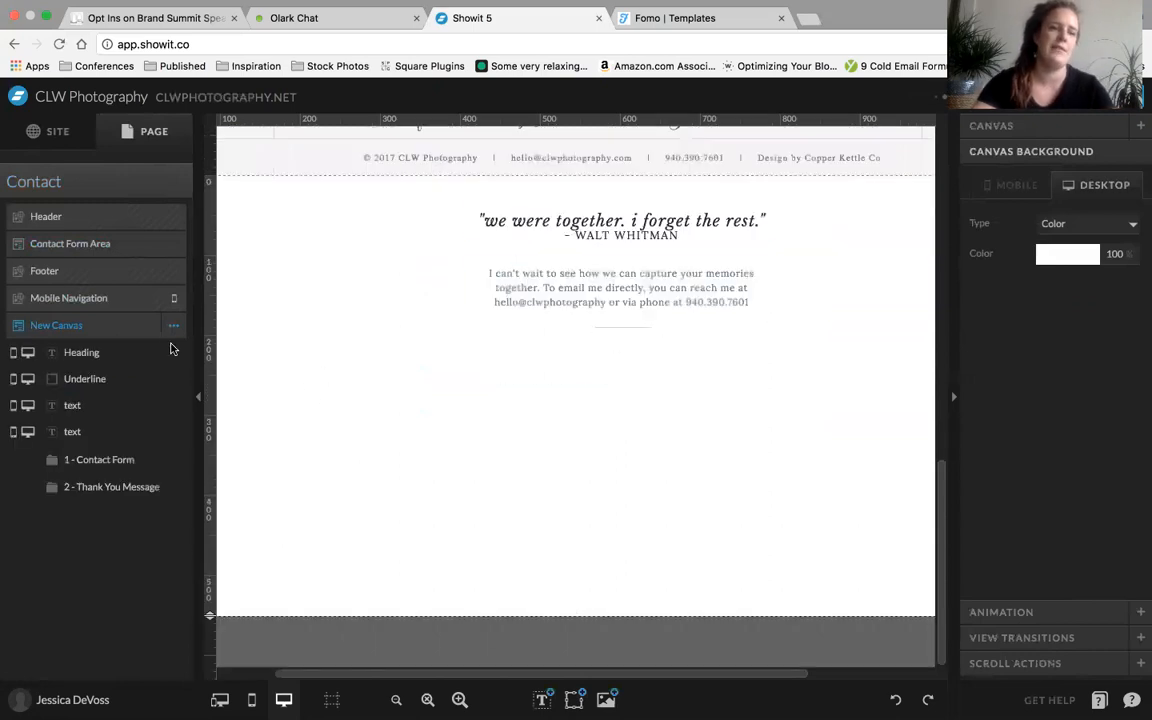
{"action": "left_click", "coordinate": [102, 459]}
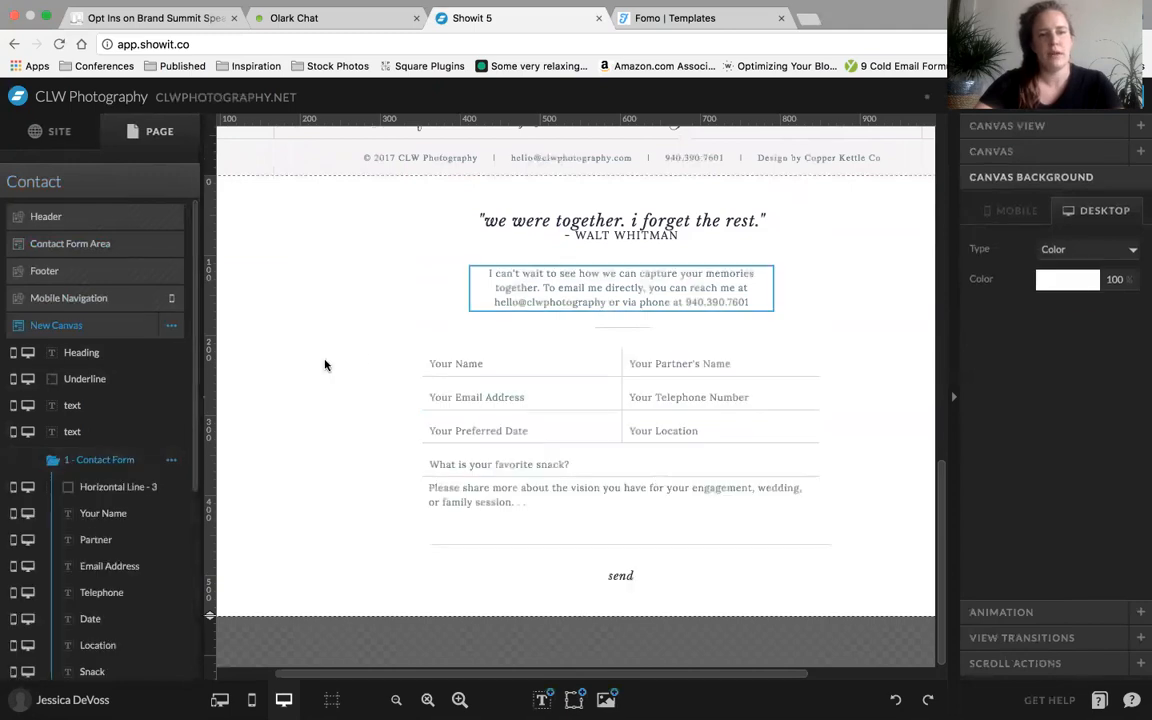
{"action": "left_click", "coordinate": [452, 364]}
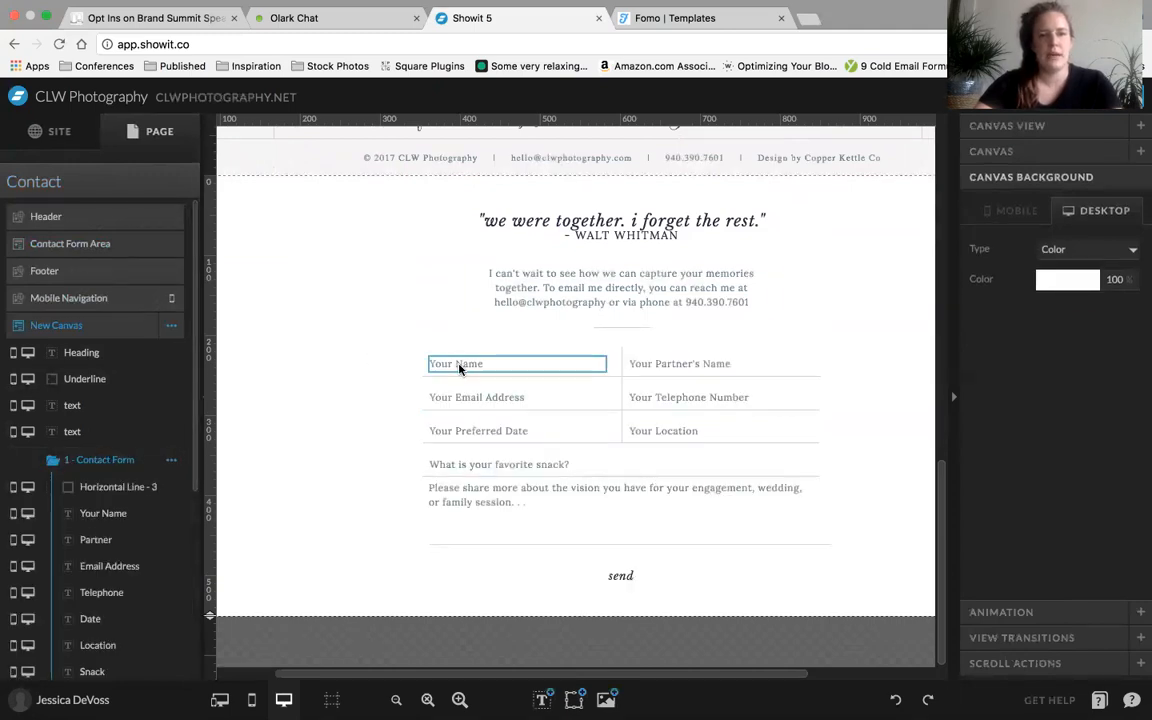
Delete the Your Name, Your Partner's Name, Your Email Address and Your Telephone Number fields from the new canvas's Contact Form view
{"action": "left_click", "coordinate": [637, 367], "text": "shift"}
{"action": "left_click", "coordinate": [536, 398], "text": "shift"}
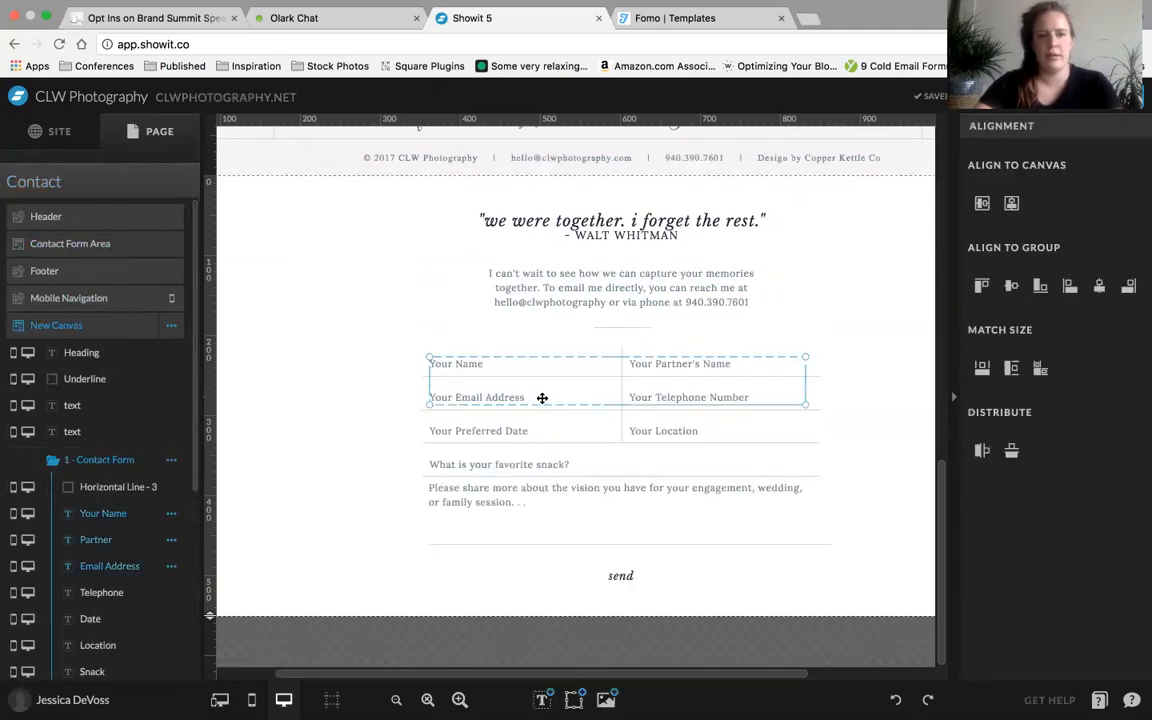
{"action": "left_click", "coordinate": [686, 397], "text": "shift"}
{"action": "key", "text": "Delete"}
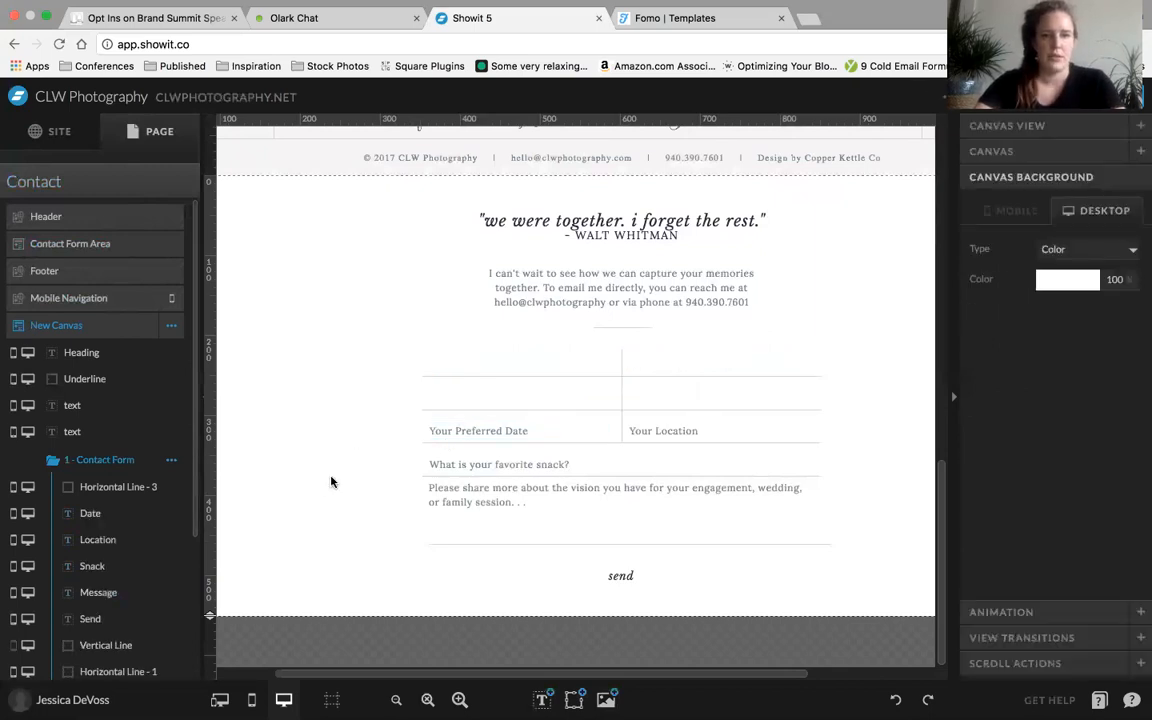
Delete the send text below the message field in the new canvas's Contact Form view
{"action": "scroll", "coordinate": [330, 480], "scroll_direction": "right", "scroll_amount": 2}
{"action": "scroll", "coordinate": [331, 482], "scroll_direction": "right", "scroll_amount": 1}
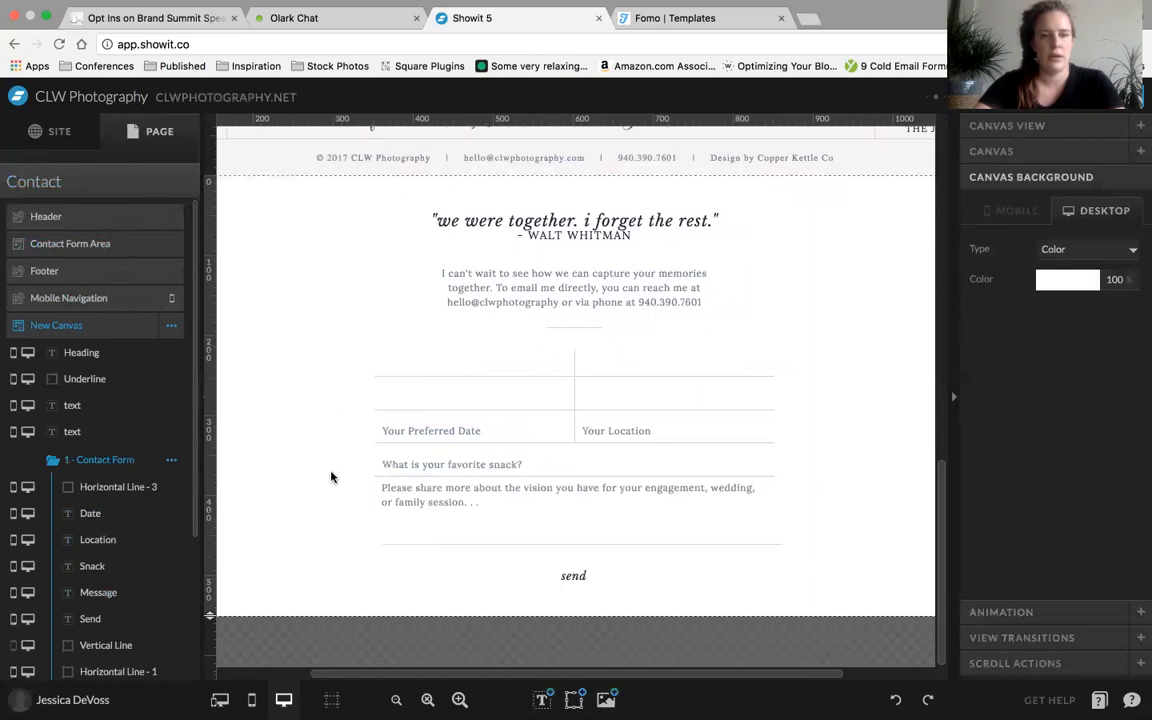
{"action": "left_click", "coordinate": [572, 576]}
{"action": "key", "text": "Delete"}
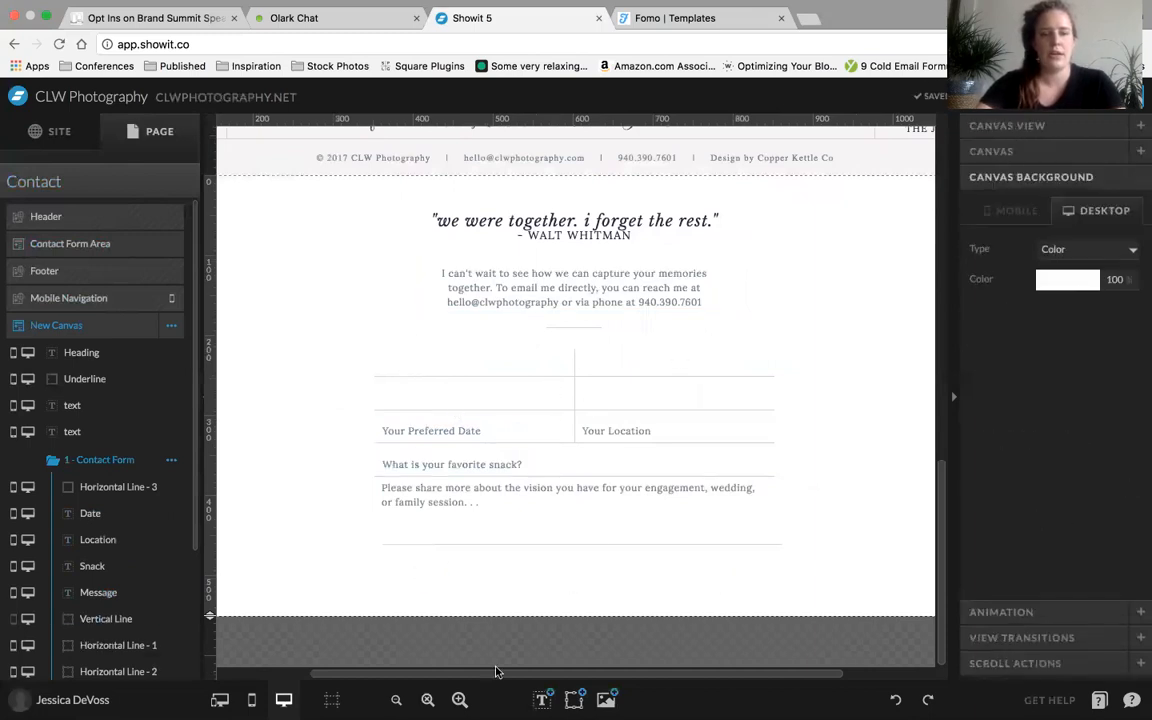
Add a Paragraph text element to the form's empty first cell and size it to fill the cell's width
{"action": "mouse_move", "coordinate": [542, 698]}
{"action": "left_click", "coordinate": [533, 665]}
{"action": "left_click_drag", "start_coordinate": [558, 397], "coordinate": [568, 361]}
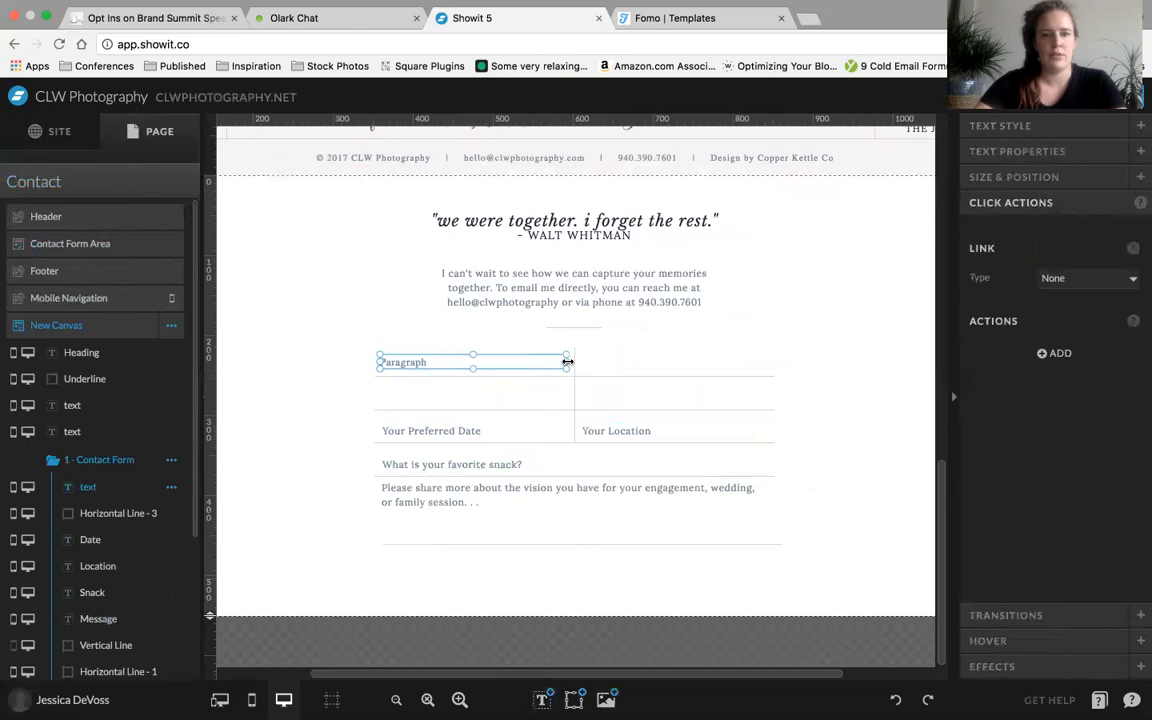
Replace the placeholder text in the new text element with "Your Name"
{"action": "double_click", "coordinate": [422, 363]}
{"action": "key", "text": "ctrl+a"}
{"action": "type", "text": "Your Name"}
{"action": "key", "text": "Escape"}
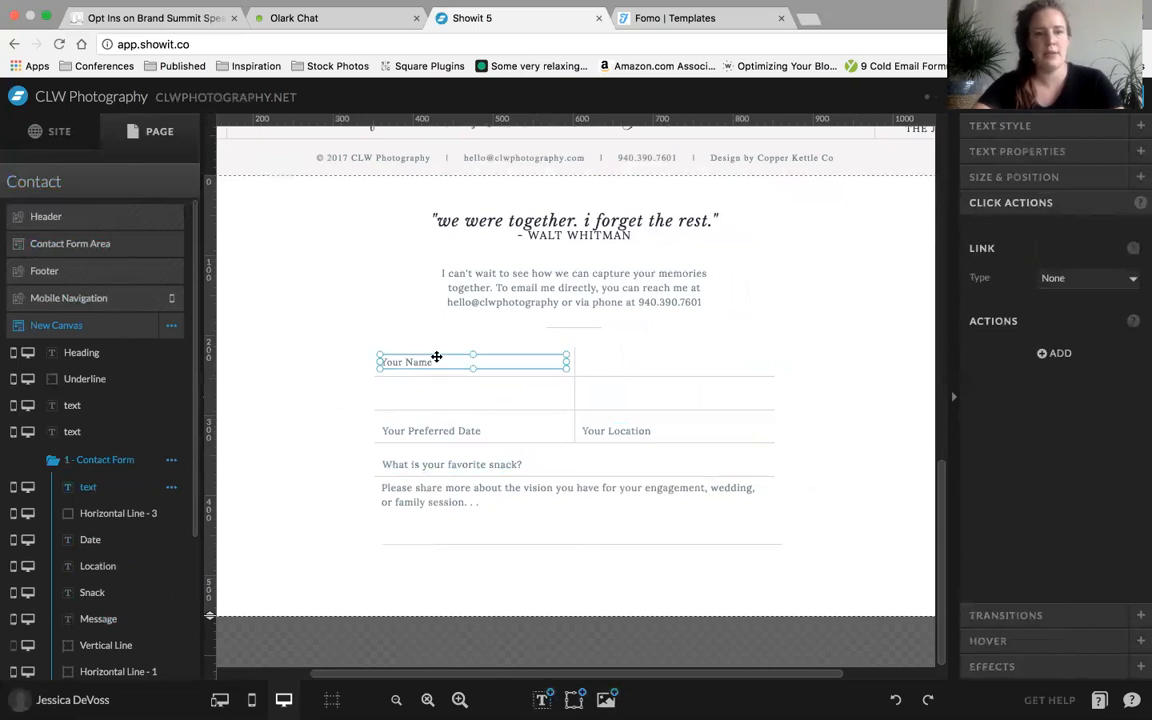
Narrow the Your Name text box so it extends only slightly past its words
{"action": "left_click", "coordinate": [583, 355]}
{"action": "left_click", "coordinate": [485, 359]}
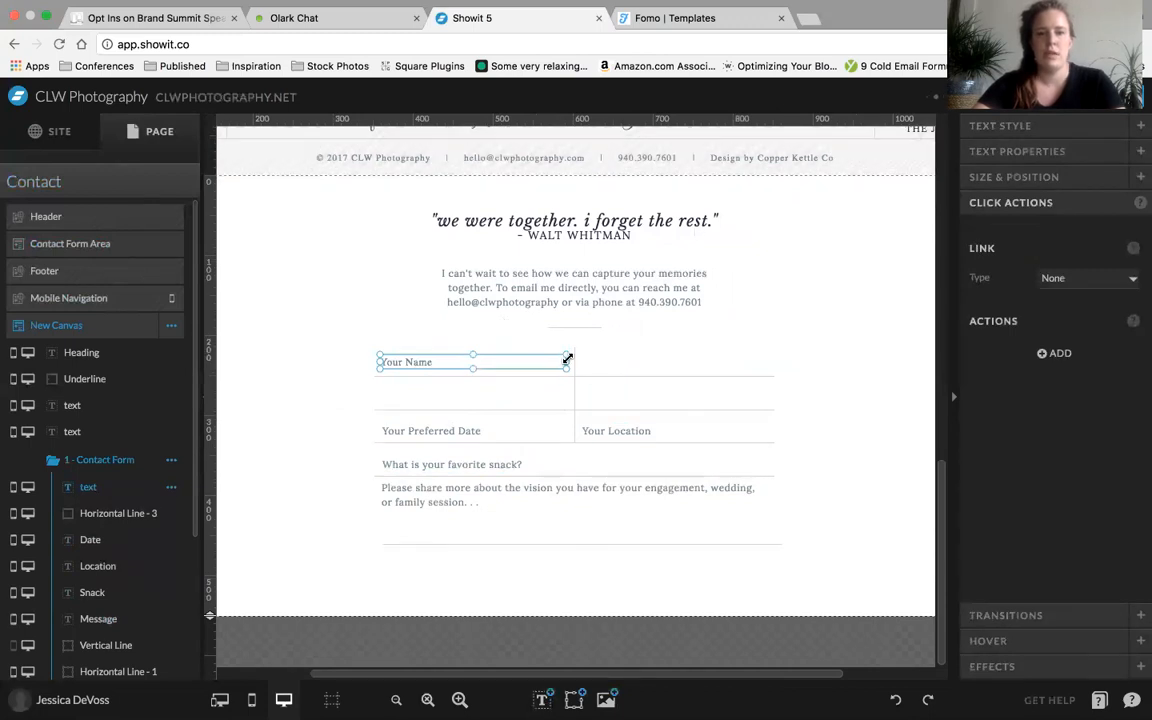
{"action": "left_click_drag", "start_coordinate": [567, 360], "coordinate": [456, 361]}
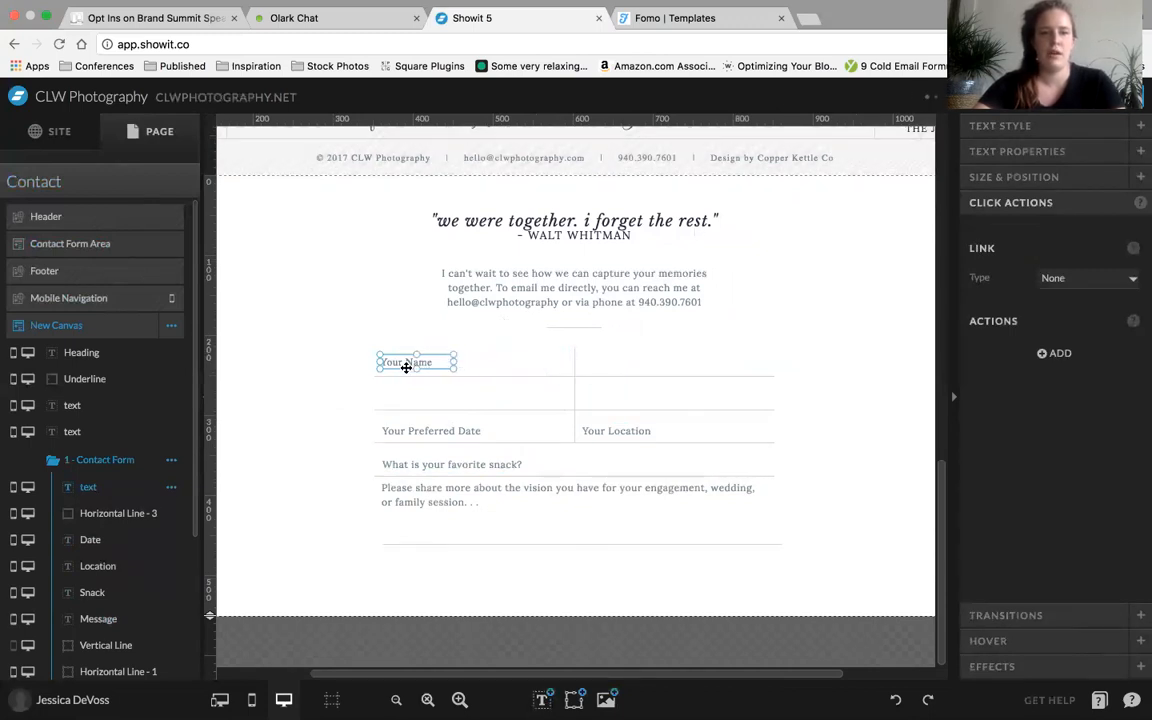
{"action": "left_click", "coordinate": [283, 367]}
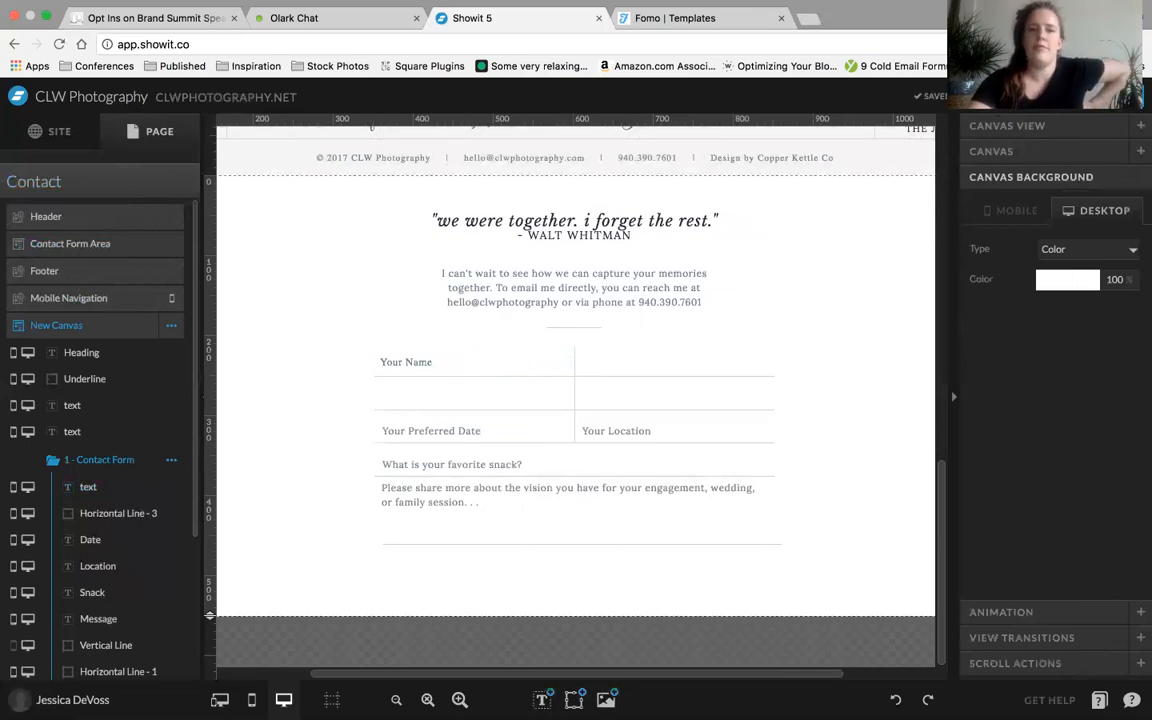
Preview the Contact page and enter "My name is really long" in the original form's Your Name field
{"action": "left_click", "coordinate": [1012, 96]}
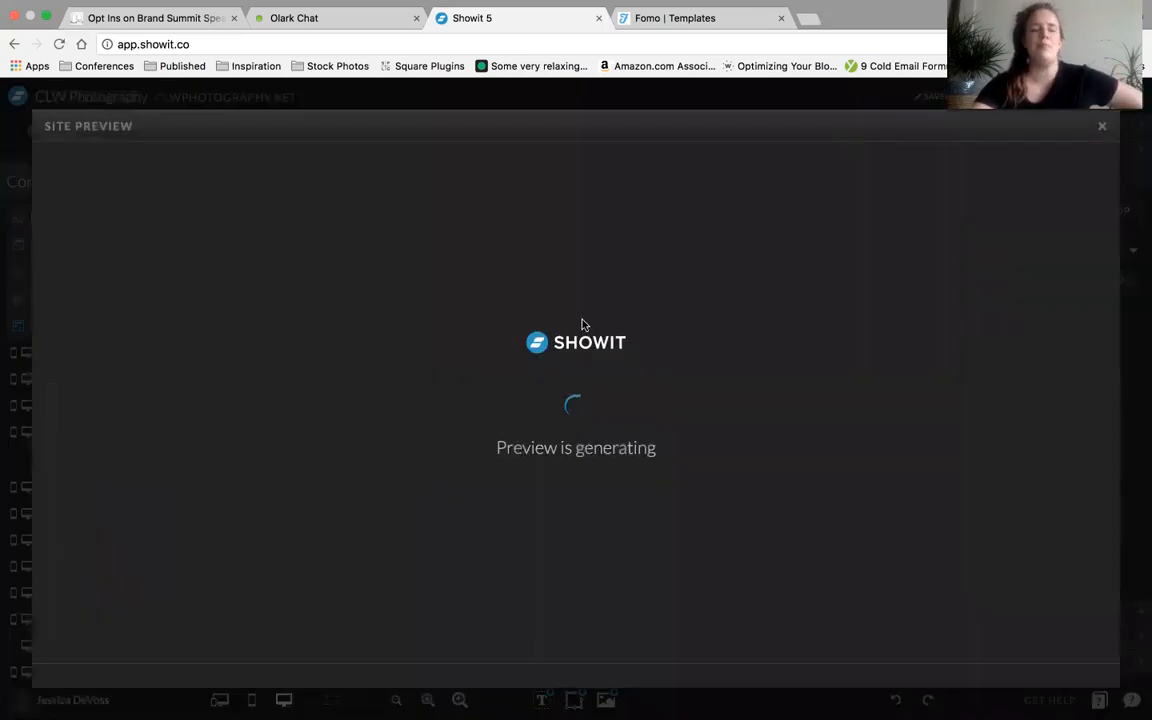
{"action": "scroll", "coordinate": [375, 411], "scroll_direction": "down", "scroll_amount": 5}
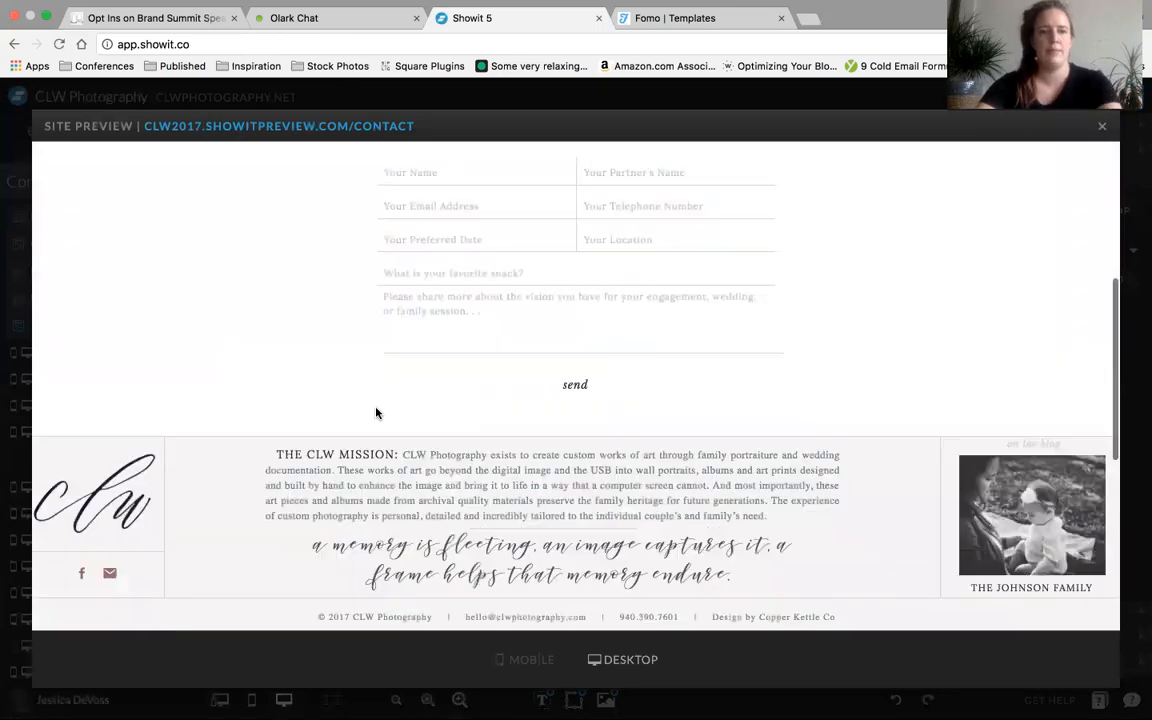
{"action": "scroll", "coordinate": [375, 411], "scroll_direction": "up", "scroll_amount": 2}
{"action": "left_click", "coordinate": [425, 290]}
{"action": "type", "text": "My"}
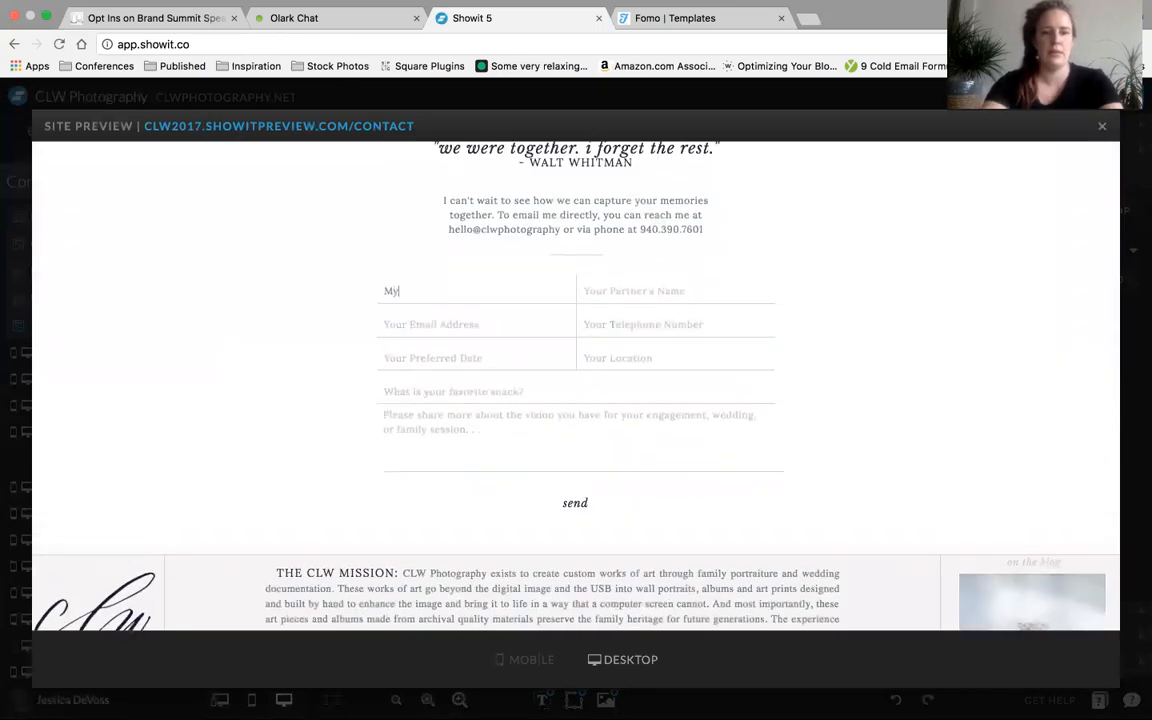
{"action": "type", "text": " name is "}
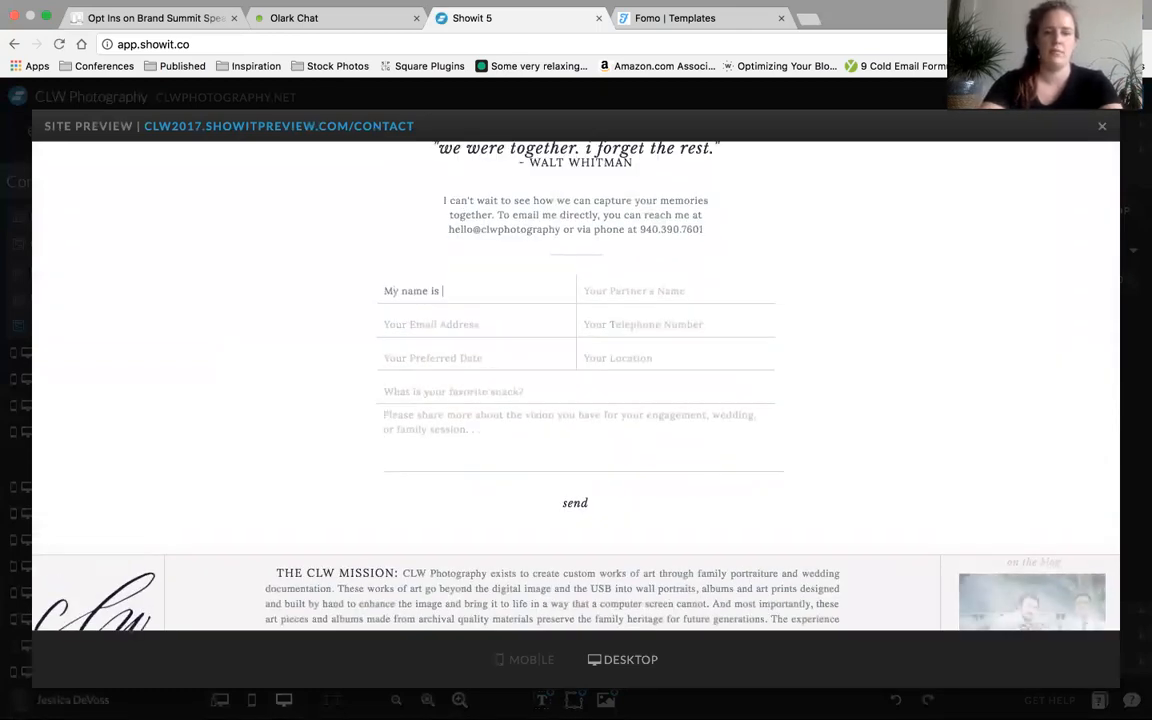
{"action": "type", "text": "really love"}
{"action": "key", "text": "BackSpace"}
{"action": "key", "text": "BackSpace"}
{"action": "type", "text": "ng"}
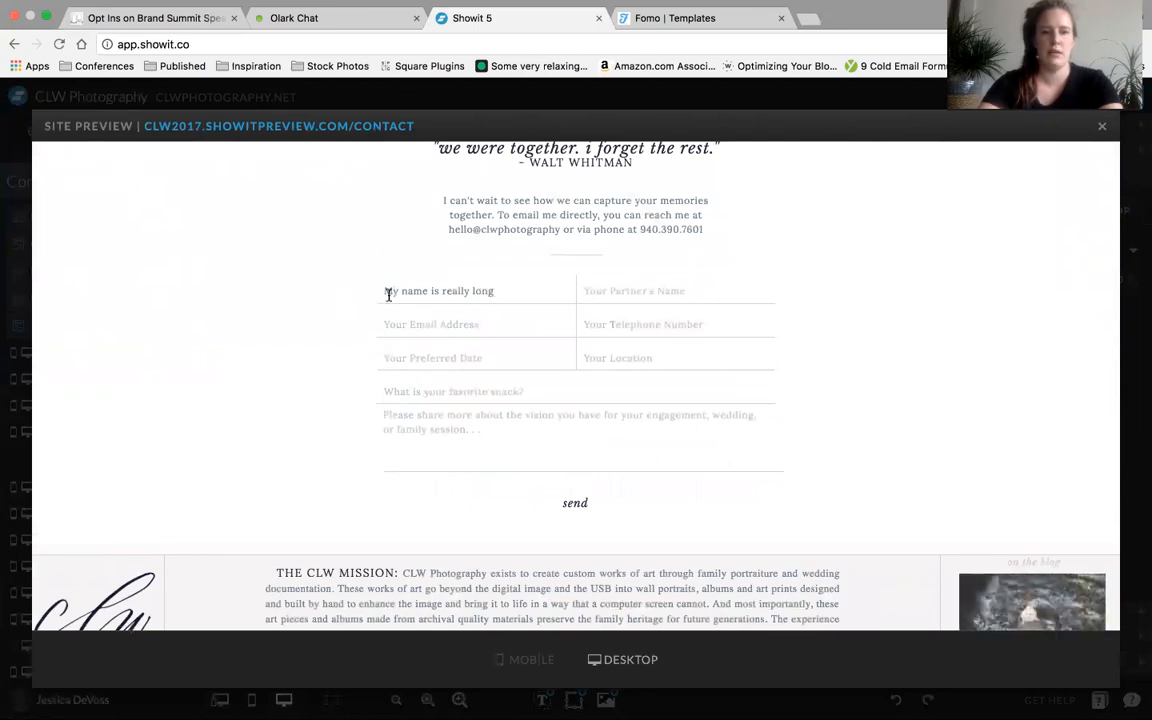
Enter several lines of filler text in the previewed form's message field to test its height
{"action": "left_click", "coordinate": [481, 411]}
{"action": "type", "text": "jklajkl aj"}
{"action": "key", "text": "Return"}
{"action": "key", "text": "Return"}
{"action": "key", "text": "Return"}
{"action": "type", "text": "jklajklja"}
{"action": "key", "text": "Return"}
{"action": "key", "text": "Return"}
{"action": "type", "text": "anjalkaj"}
{"action": "key", "text": "Return"}
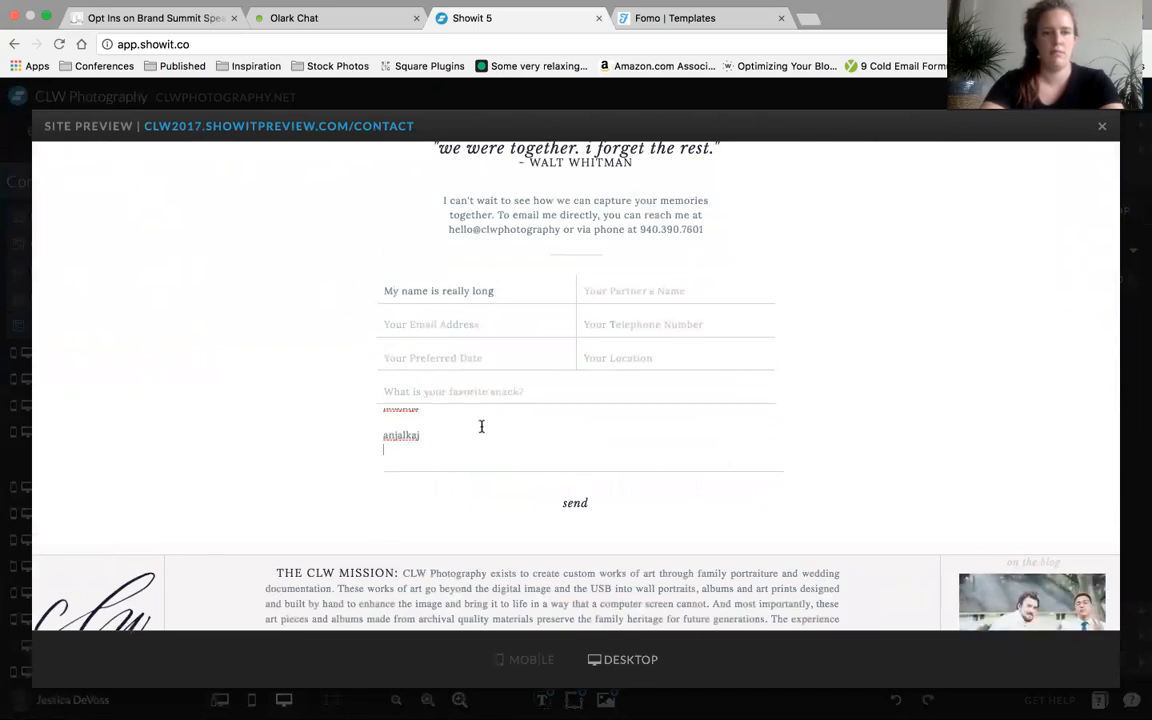
Enter a long string of filler text in the previewed Your Name field to test its width, and close the preview
{"action": "left_click", "coordinate": [441, 289]}
{"action": "type", "text": "jkajlkl ajl ja ldj alk"}
{"action": "type", "text": " dlkajd lak adj kladj lkd aj"}
{"action": "type", "text": " dj da"}
{"action": "left_click", "coordinate": [1105, 133]}
Preview the Contact page again, examine the edited form in the new canvas, and close the preview
{"action": "left_click", "coordinate": [440, 362]}
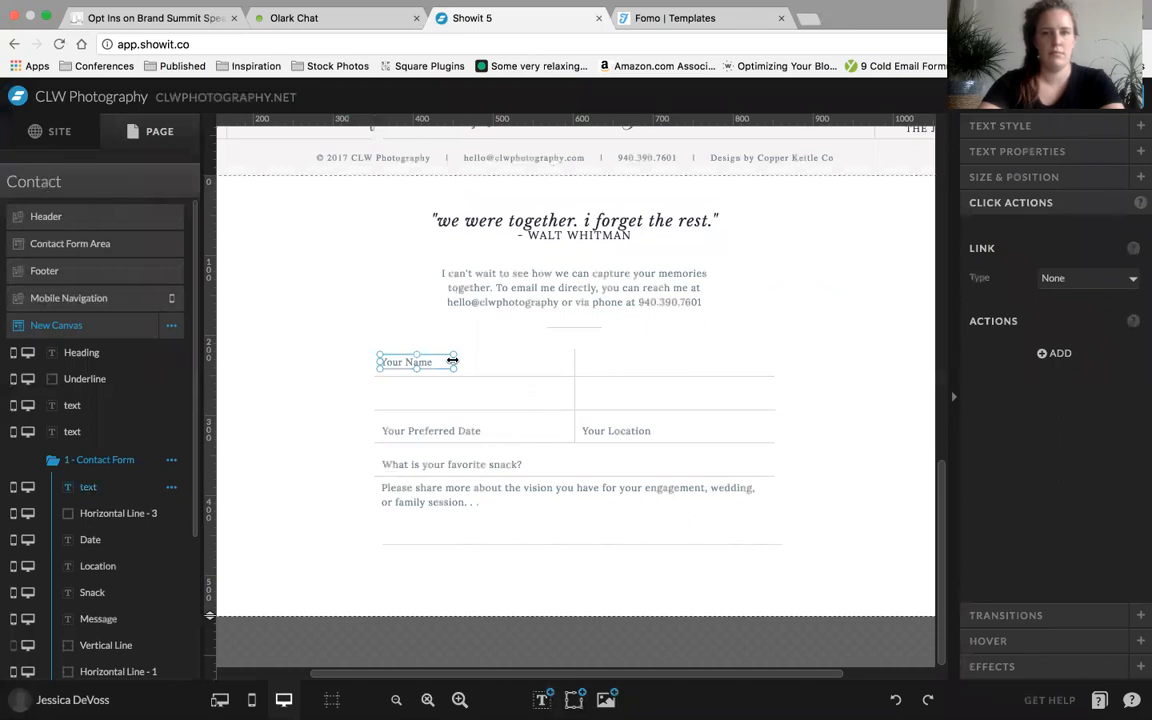
{"action": "left_click", "coordinate": [512, 367]}
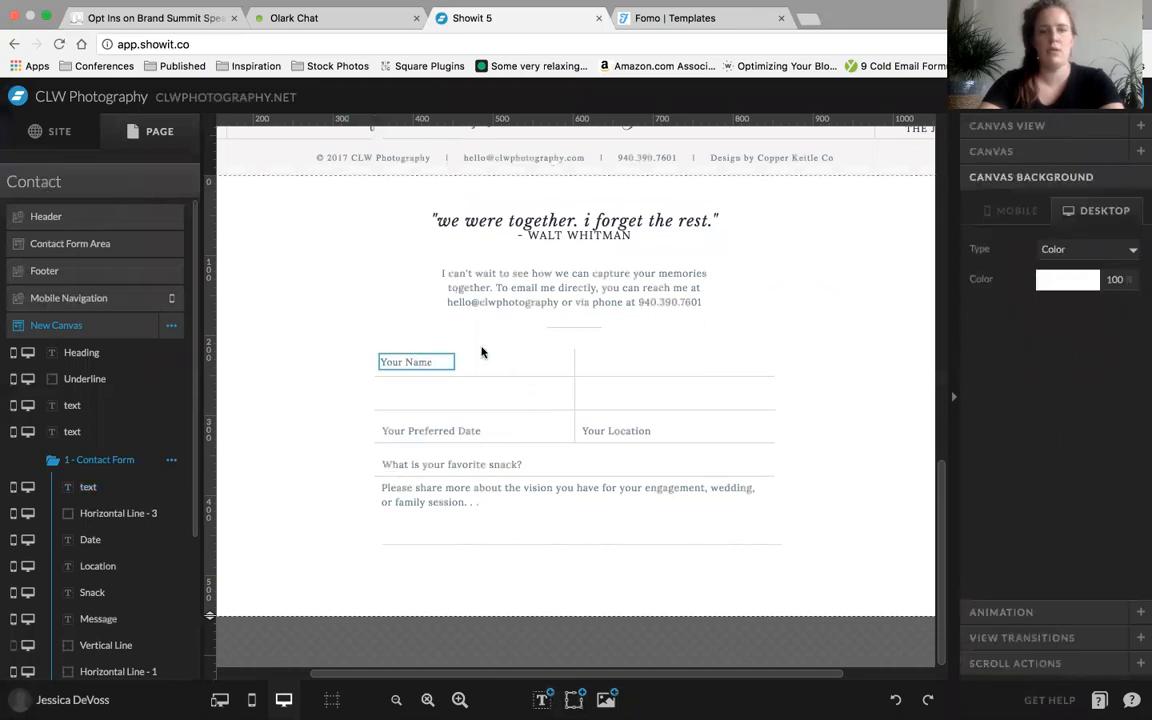
{"action": "key", "text": "super+p"}
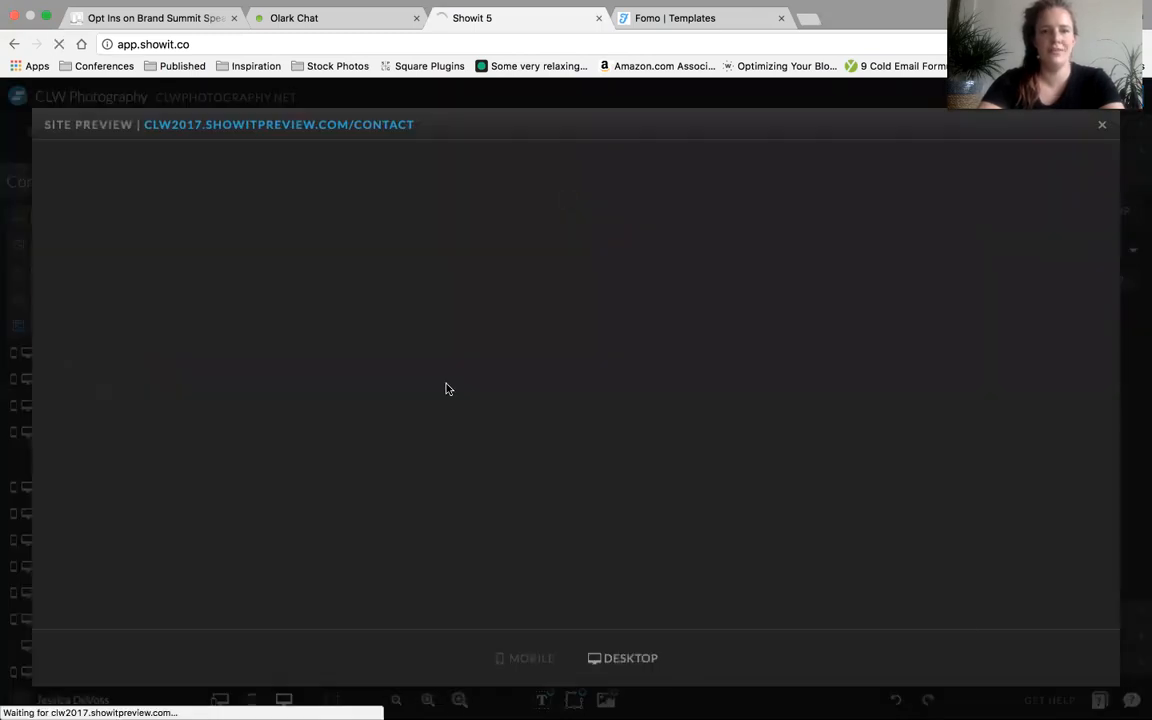
{"action": "scroll", "coordinate": [427, 487], "scroll_direction": "down", "scroll_amount": 3}
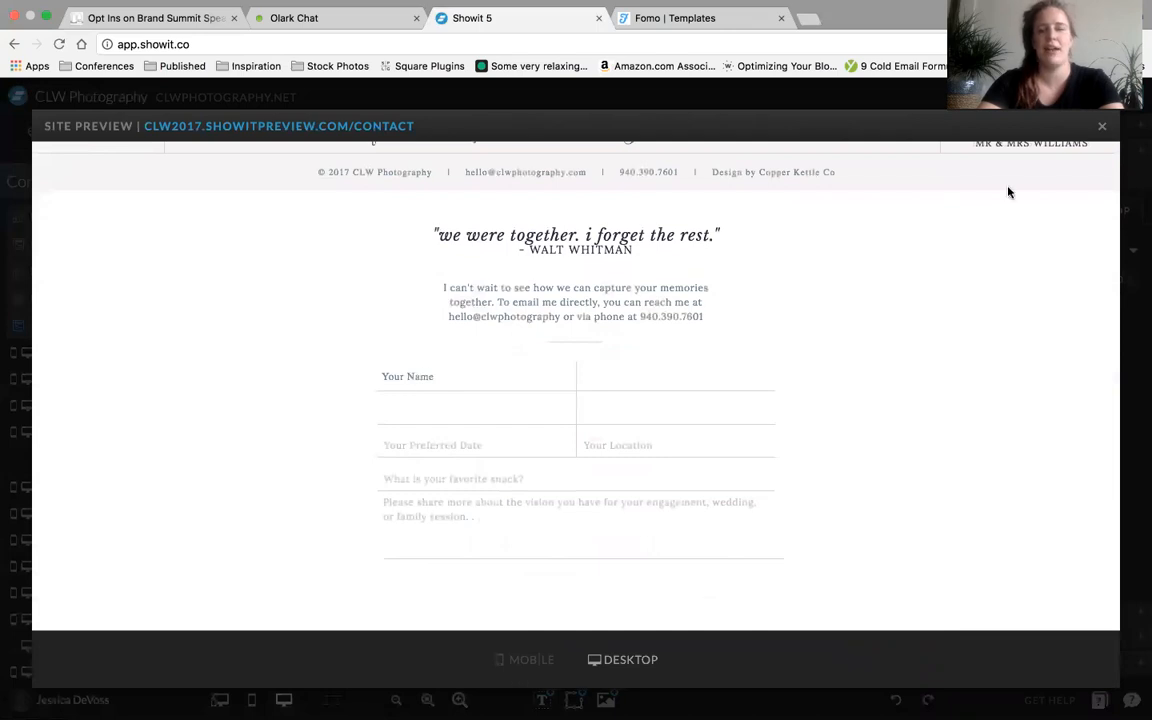
{"action": "left_click", "coordinate": [1102, 130]}
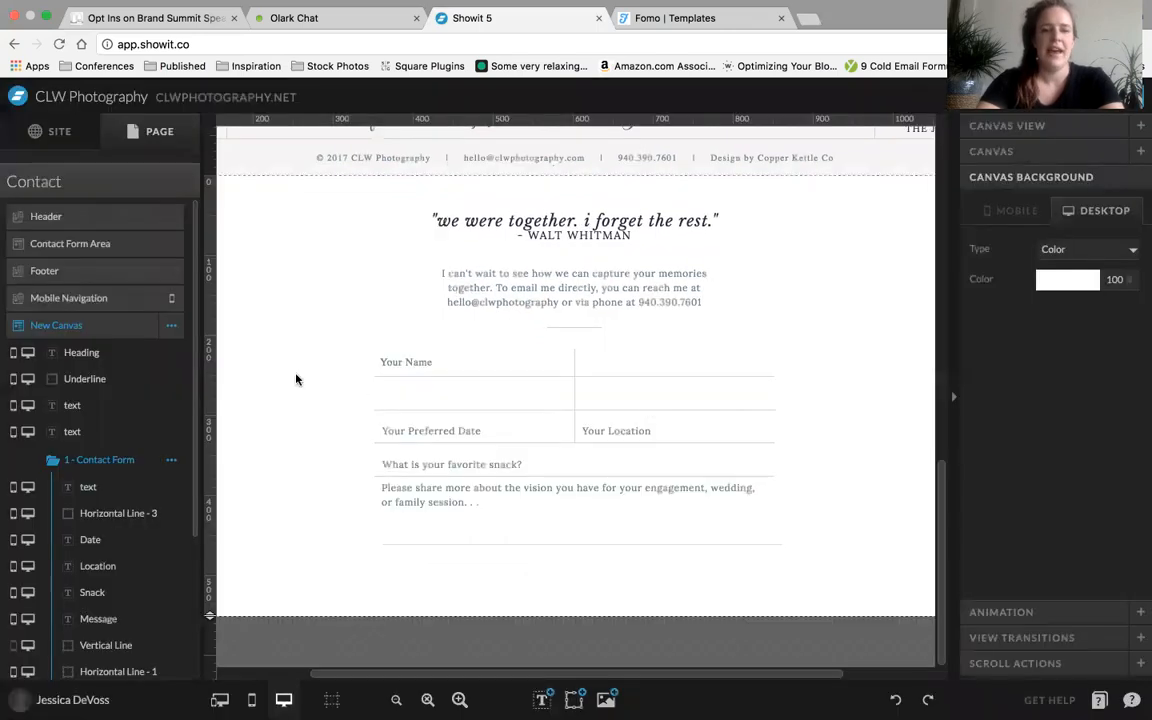
Widen the Your Name text box to span the full first cell and keep it selected
{"action": "left_click", "coordinate": [420, 363]}
{"action": "left_click_drag", "start_coordinate": [456, 362], "coordinate": [569, 362]}
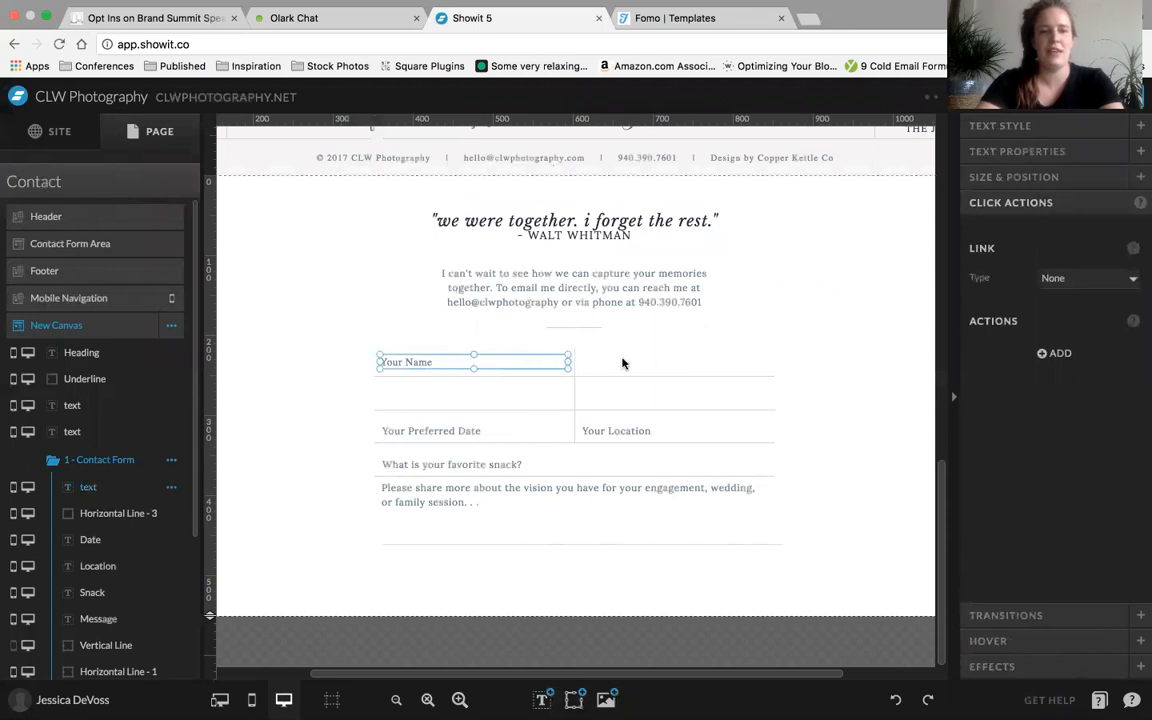
{"action": "left_click", "coordinate": [642, 363]}
{"action": "left_click", "coordinate": [460, 366]}
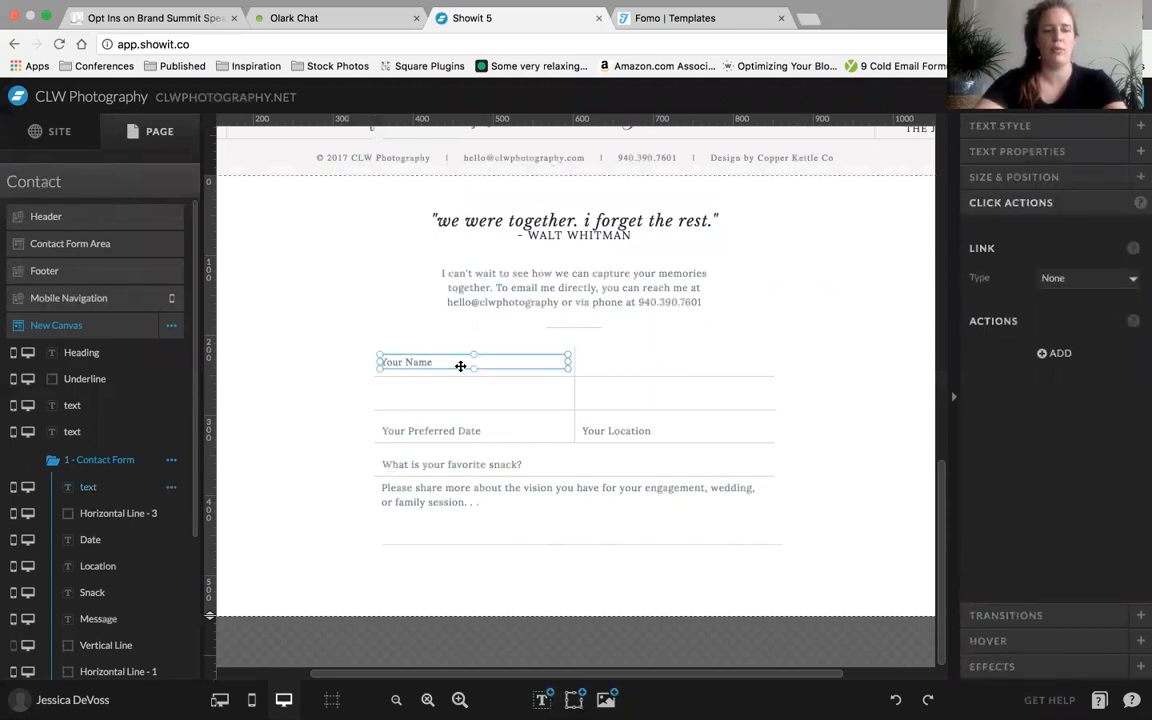
{"action": "key", "text": "super+d"}
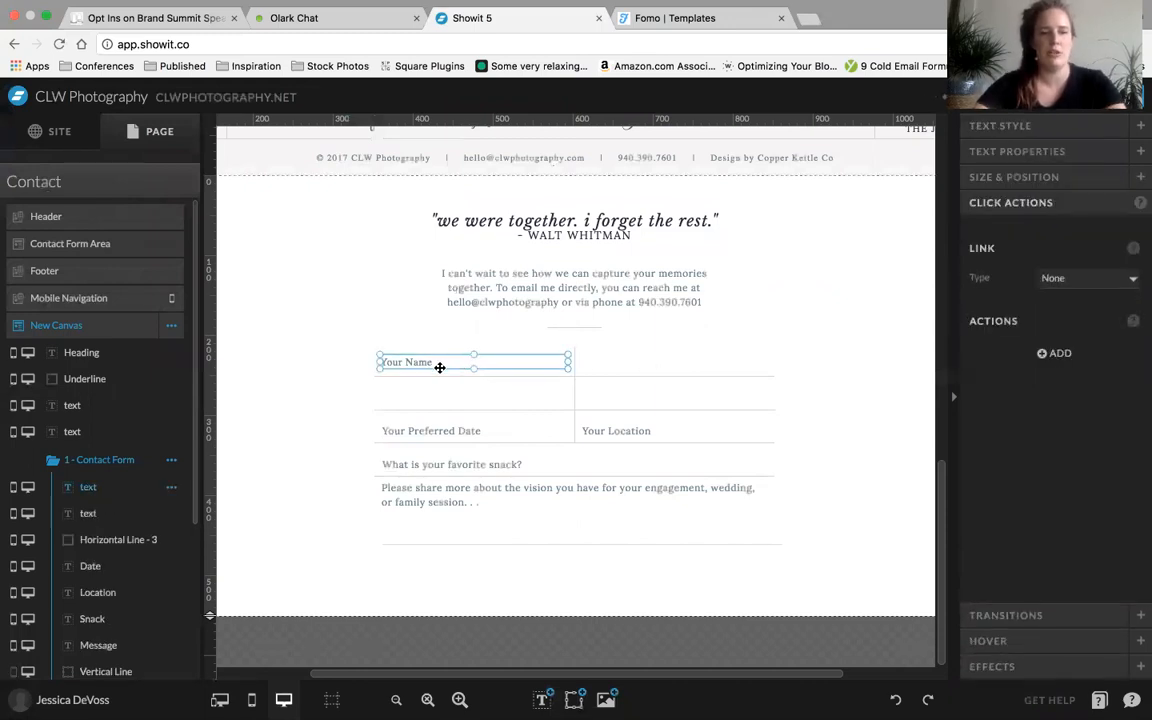
{"action": "left_click", "coordinate": [376, 375]}
{"action": "left_click", "coordinate": [427, 363]}
{"action": "key", "text": "Delete"}
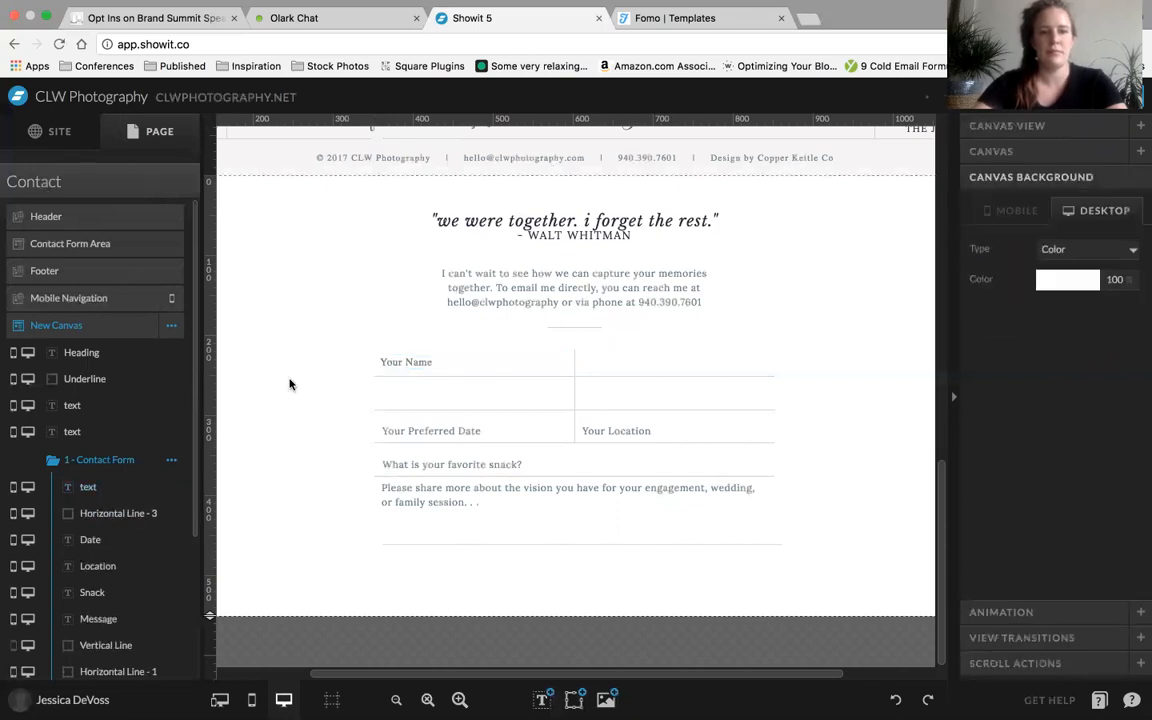
Enable contact form input for the Your Name text and turn on the Required and In Subject options
{"action": "left_click", "coordinate": [416, 364]}
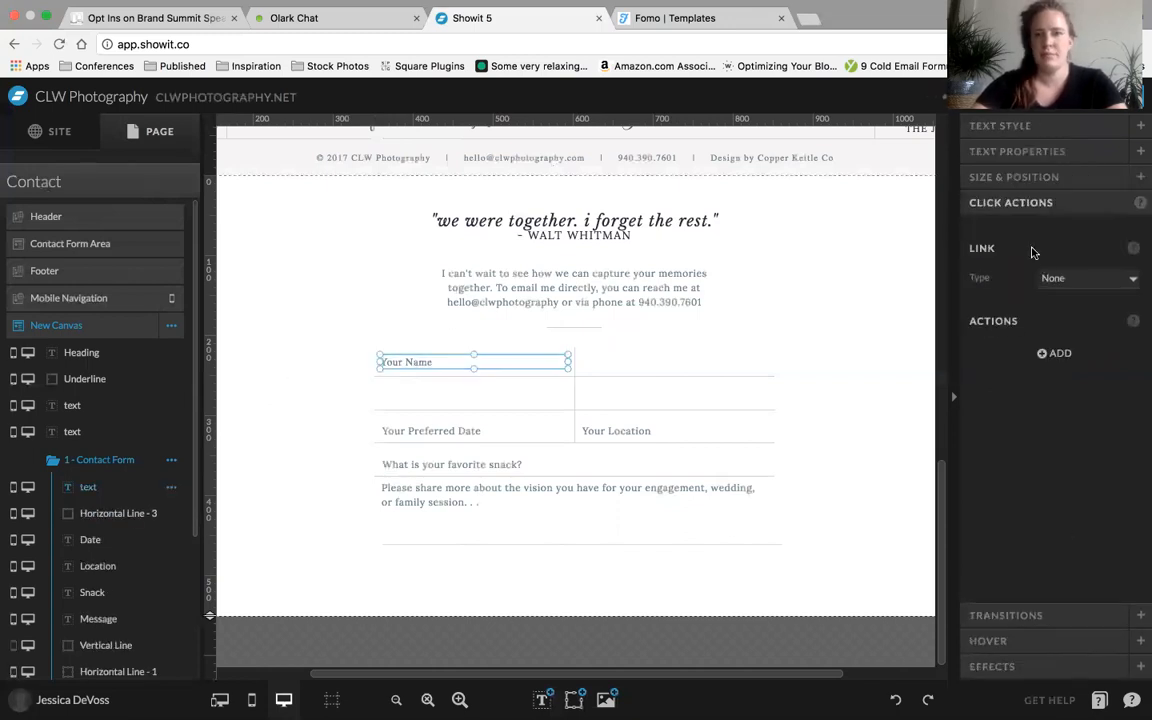
{"action": "left_click", "coordinate": [994, 127]}
{"action": "scroll", "coordinate": [1110, 260], "scroll_direction": "down", "scroll_amount": 2}
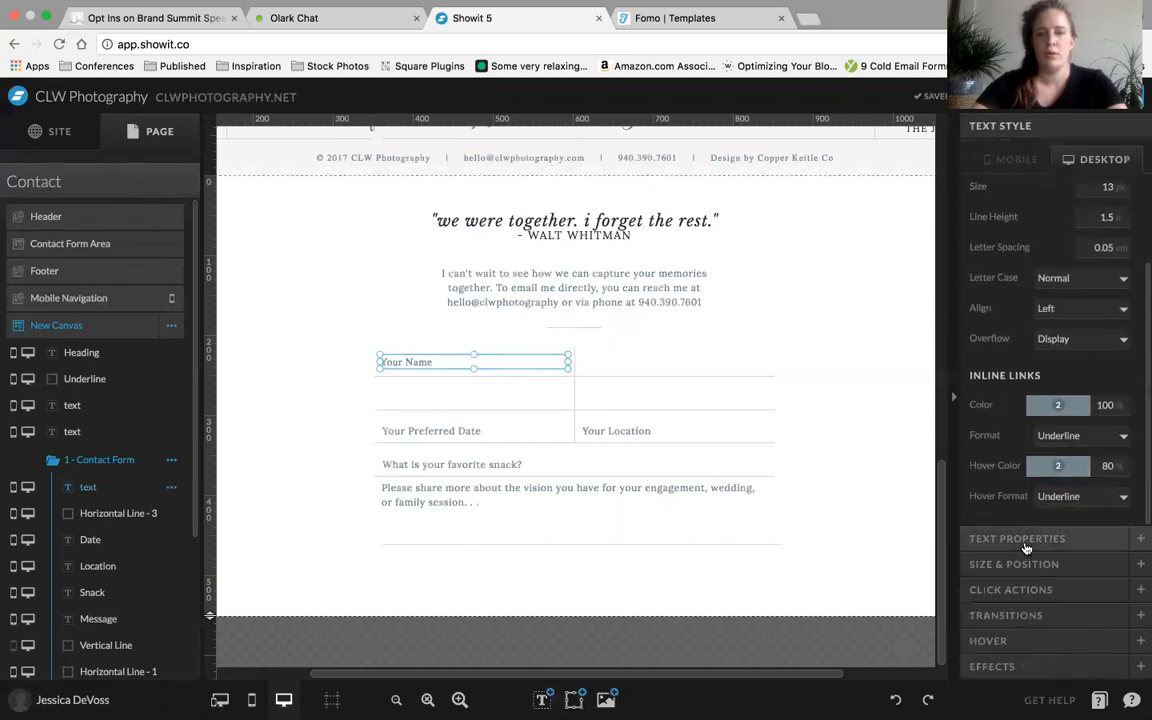
{"action": "left_click", "coordinate": [1026, 540]}
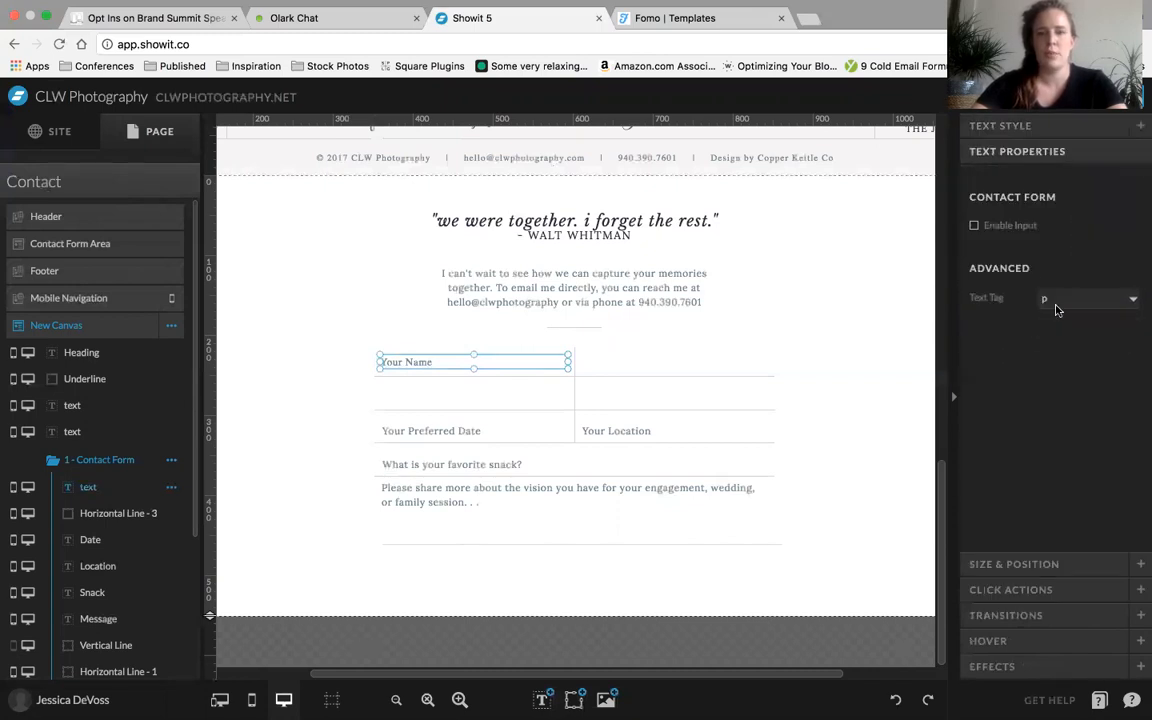
{"action": "left_click", "coordinate": [974, 227]}
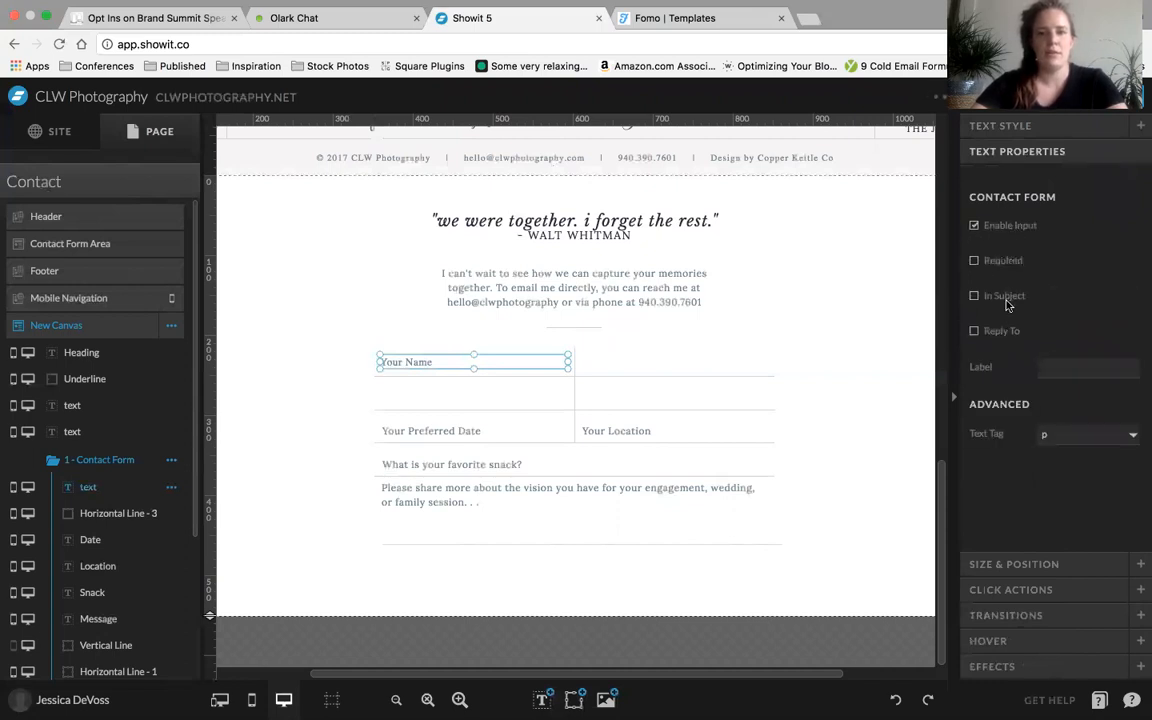
{"action": "left_click", "coordinate": [975, 262]}
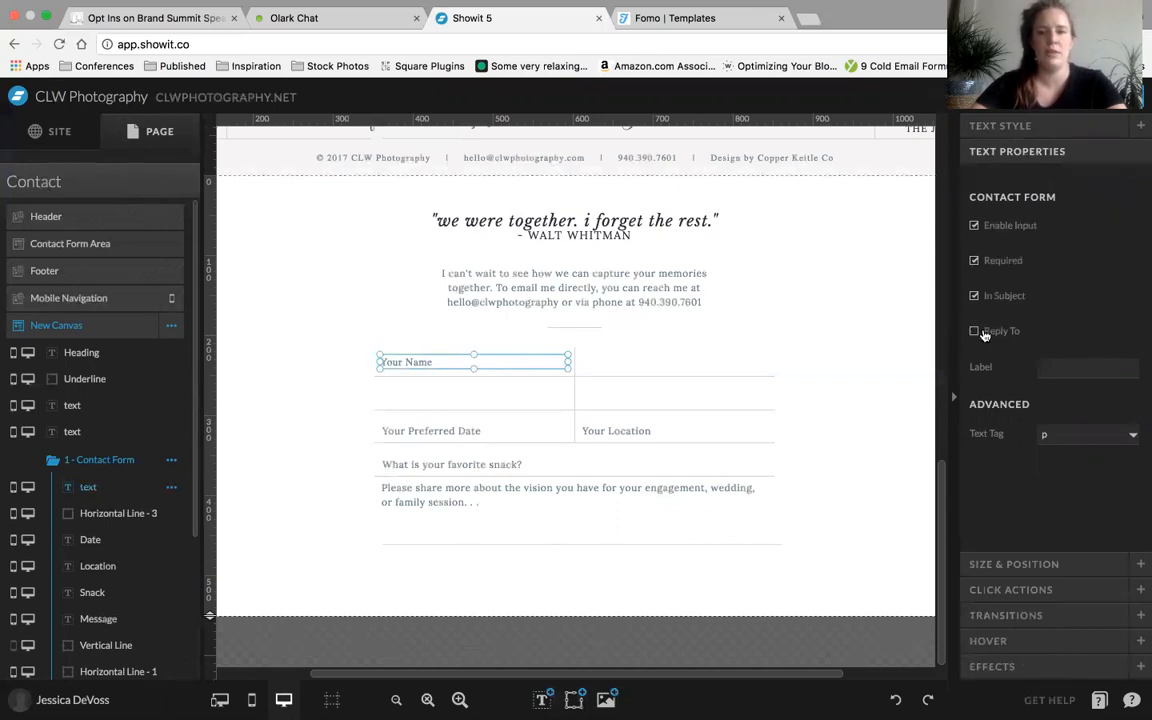
Set the Your Name input's contact form label to Name
{"action": "left_click", "coordinate": [1073, 369]}
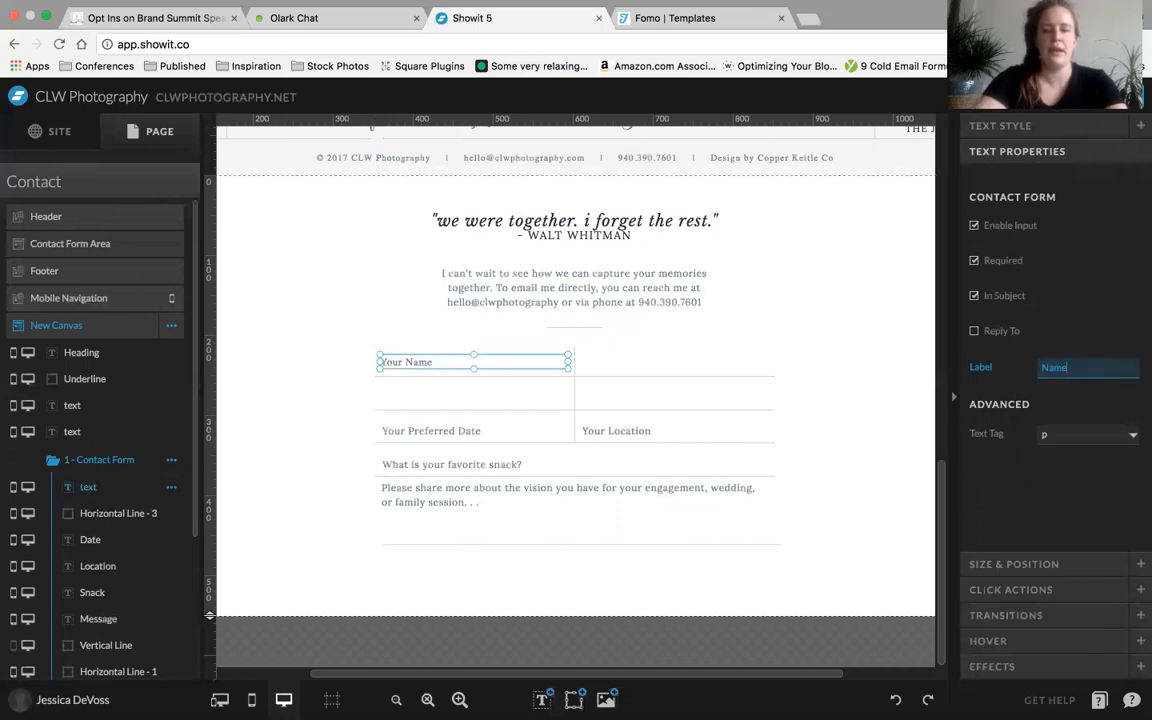
{"action": "left_click", "coordinate": [1003, 386]}
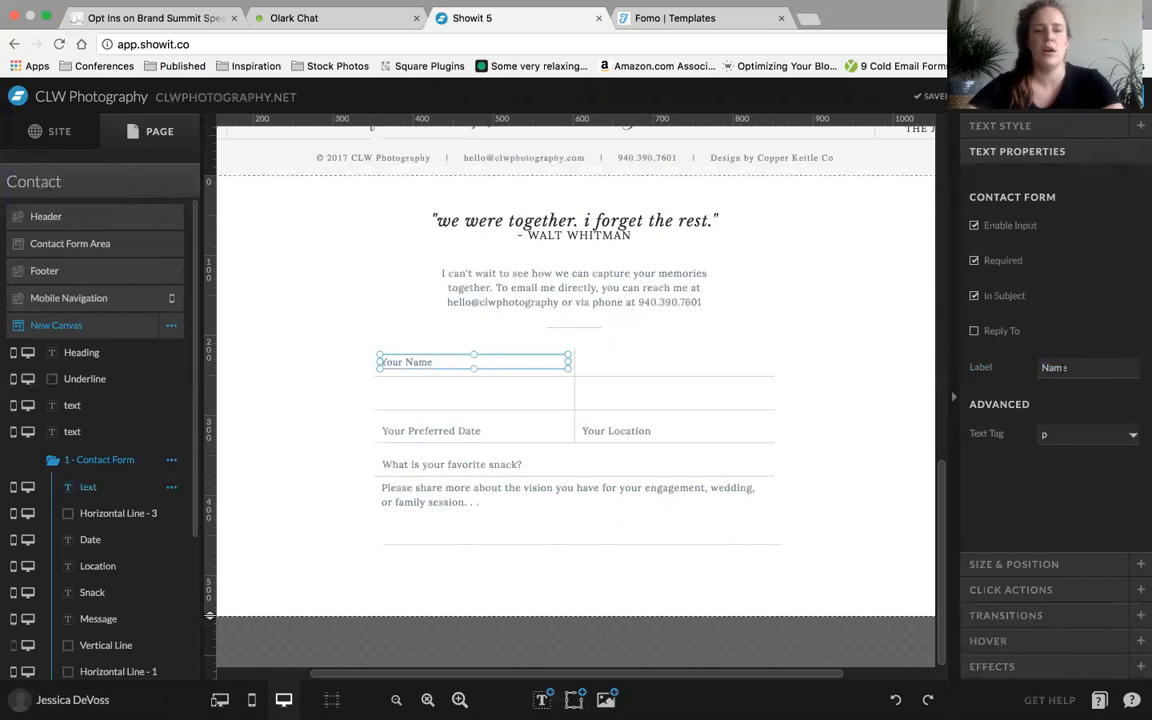
{"action": "left_click", "coordinate": [1073, 366]}
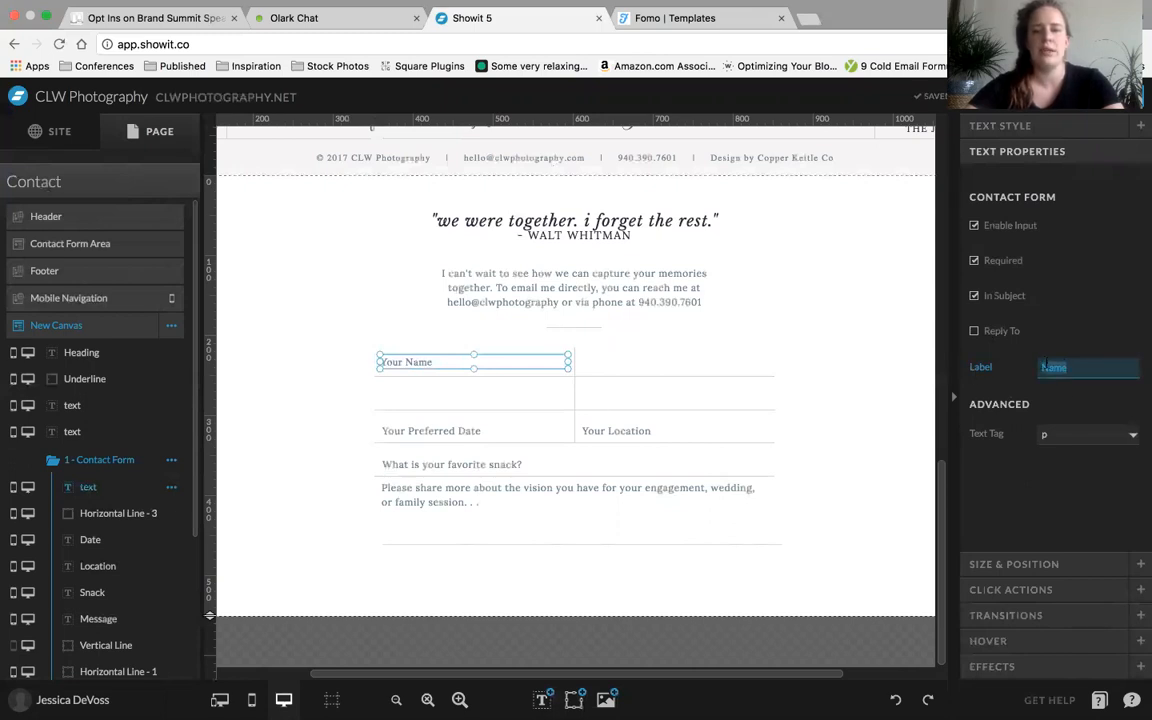
{"action": "left_click", "coordinate": [1020, 494]}
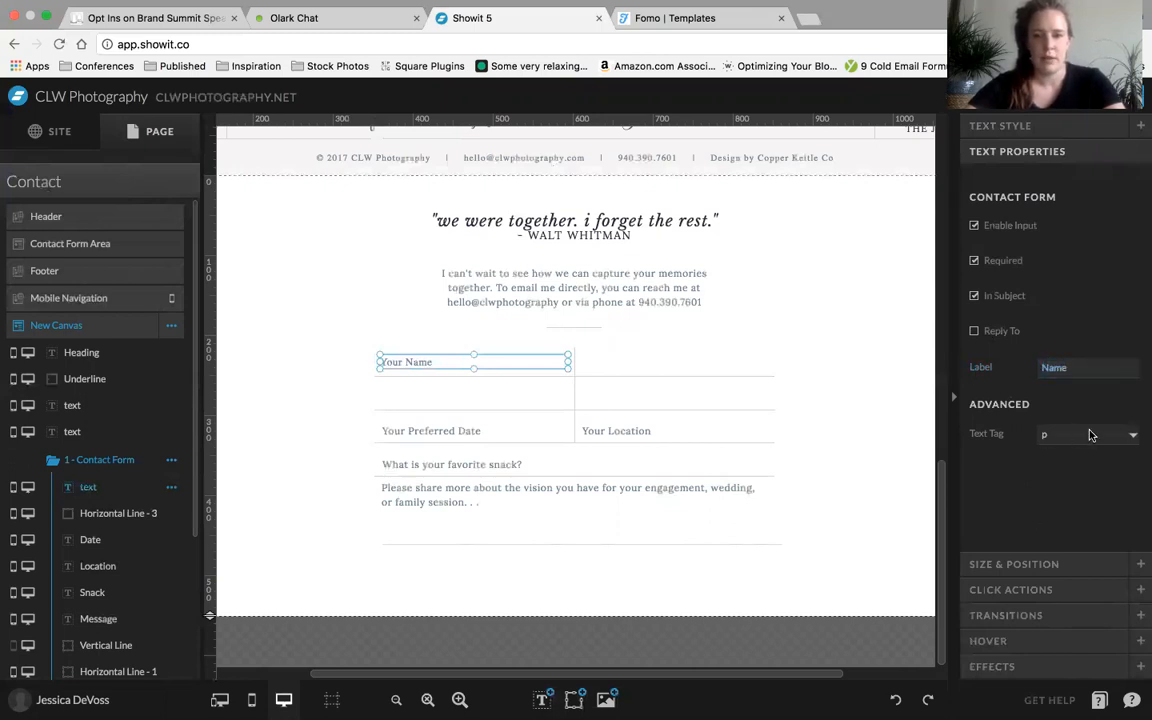
{"action": "left_click", "coordinate": [877, 350]}
Duplicate the Your Name field and place the copy in the empty second cell of the form's first row
{"action": "left_click", "coordinate": [470, 362]}
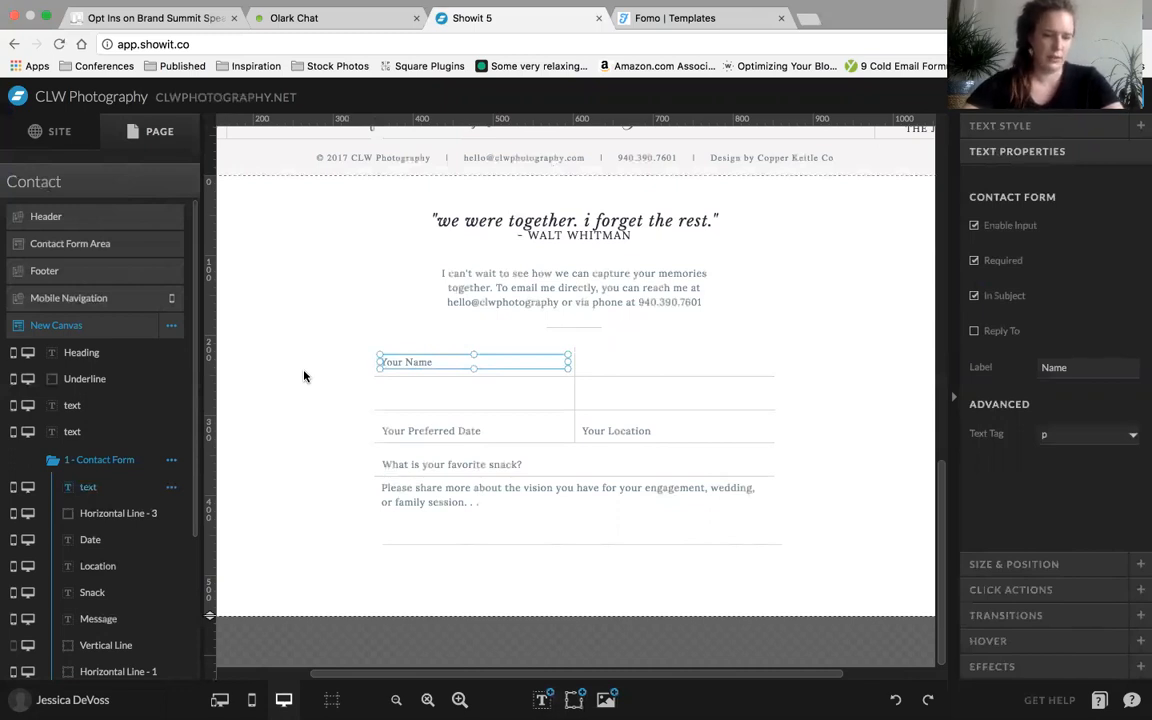
{"action": "key", "text": "super+d"}
{"action": "left_click_drag", "start_coordinate": [404, 362], "coordinate": [607, 363]}
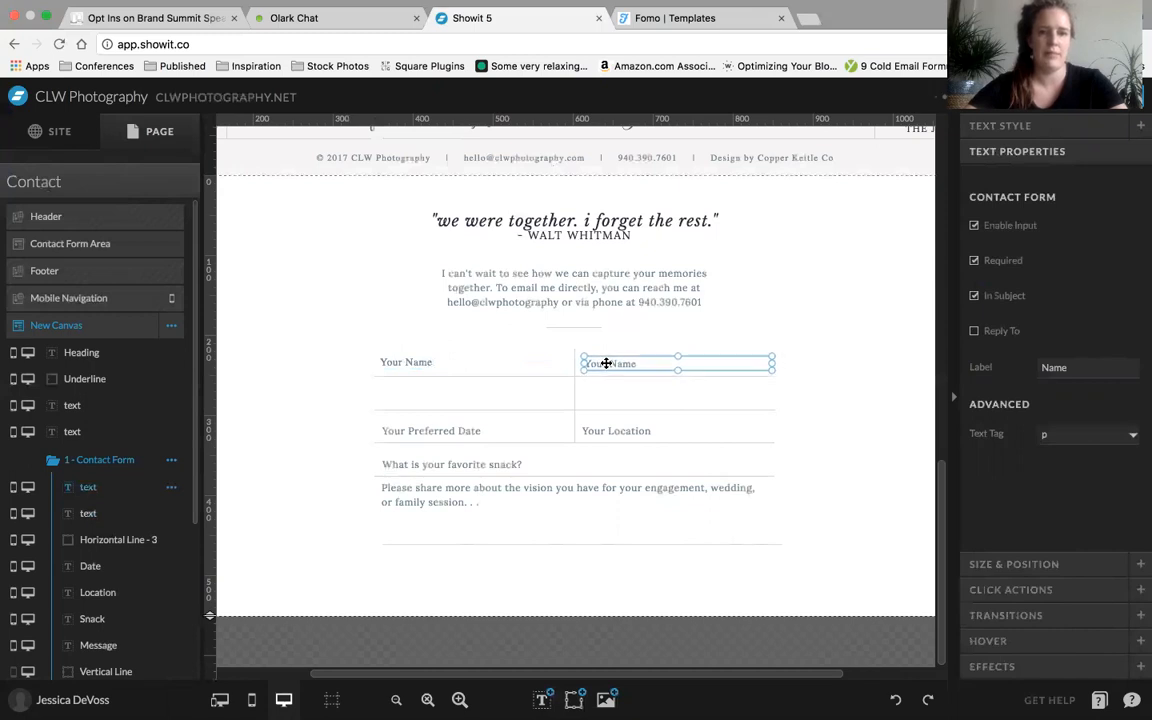
Change the copied field's text to Your Spouse's Name and set its contact form label to Spouse Name
{"action": "double_click", "coordinate": [609, 362]}
{"action": "key", "text": "BackSpace"}
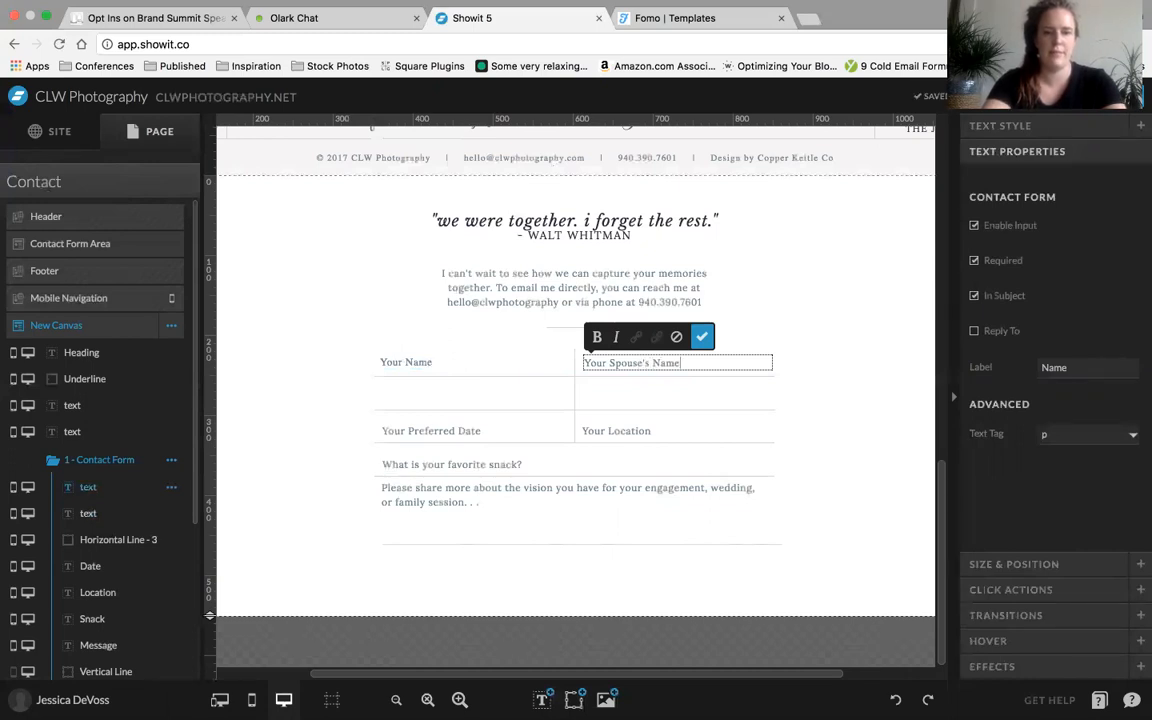
{"action": "key", "text": "Escape"}
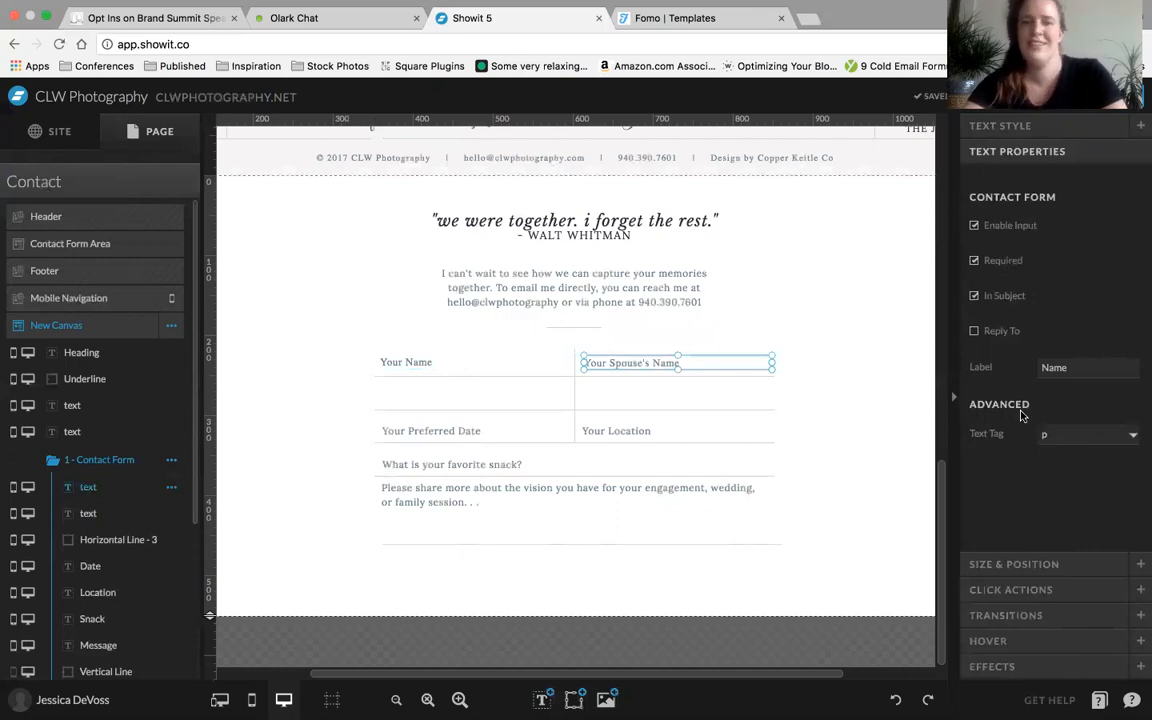
{"action": "double_click", "coordinate": [1075, 367]}
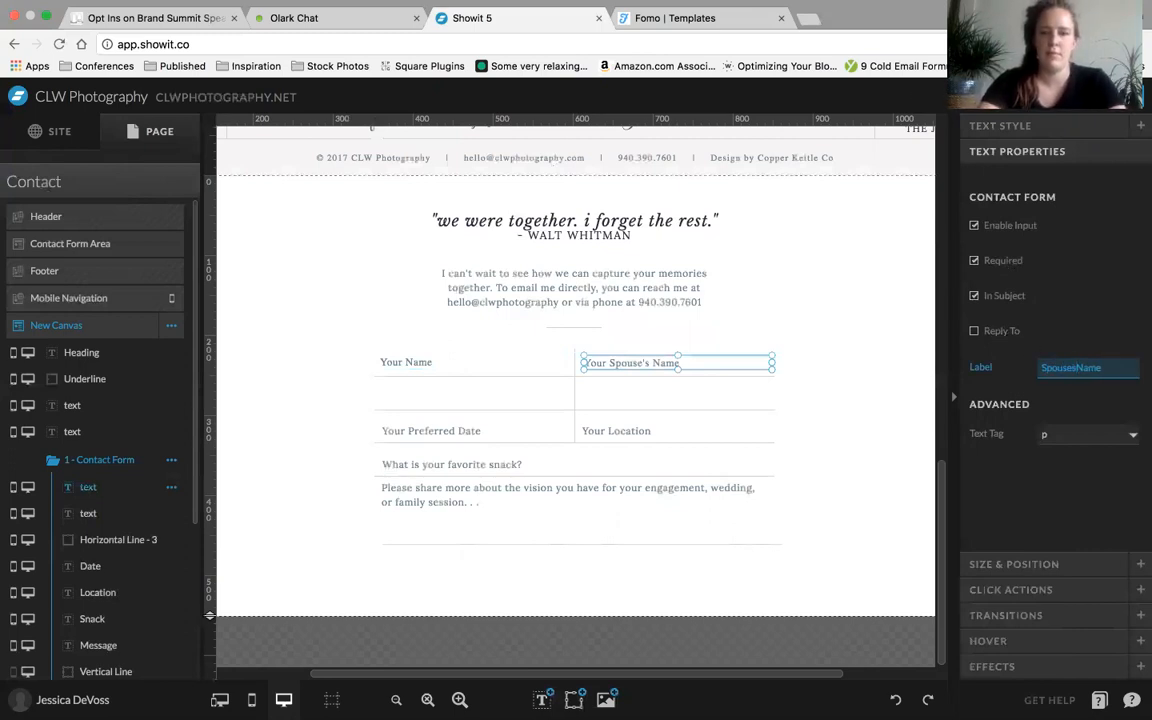
{"action": "left_click", "coordinate": [1008, 488]}
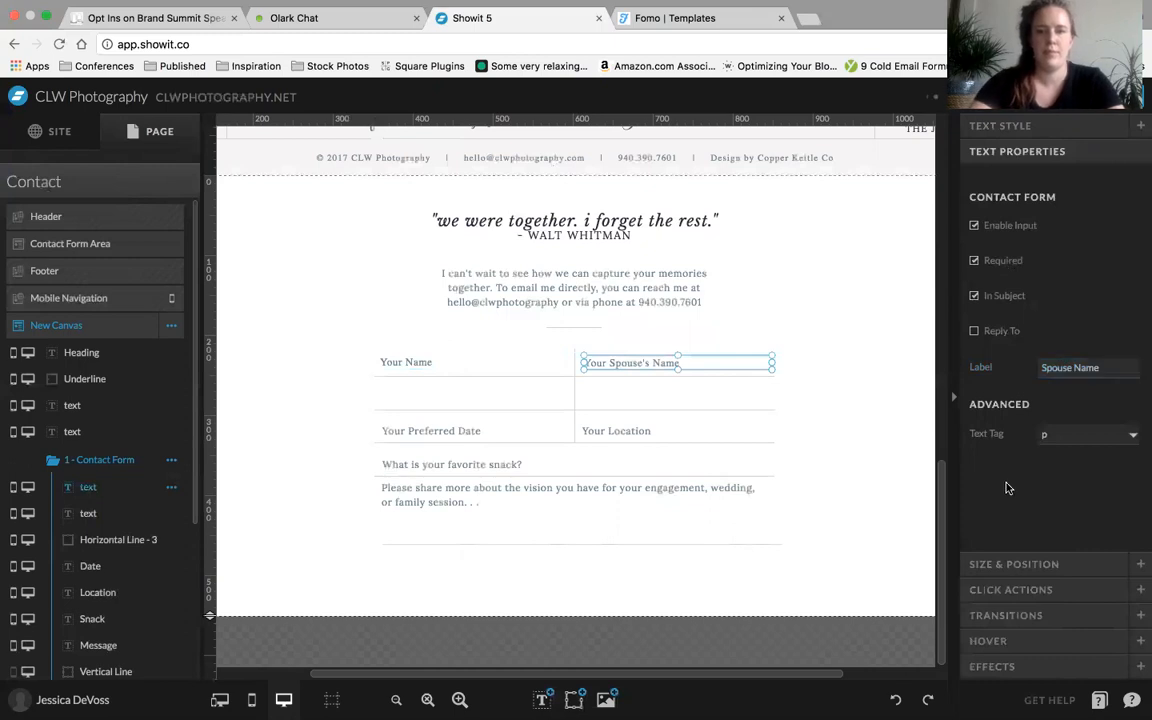
{"action": "left_click", "coordinate": [869, 396]}
Duplicate the Your Name field into the first cell of the form's second row and change its text to Email Address
{"action": "left_click", "coordinate": [427, 360]}
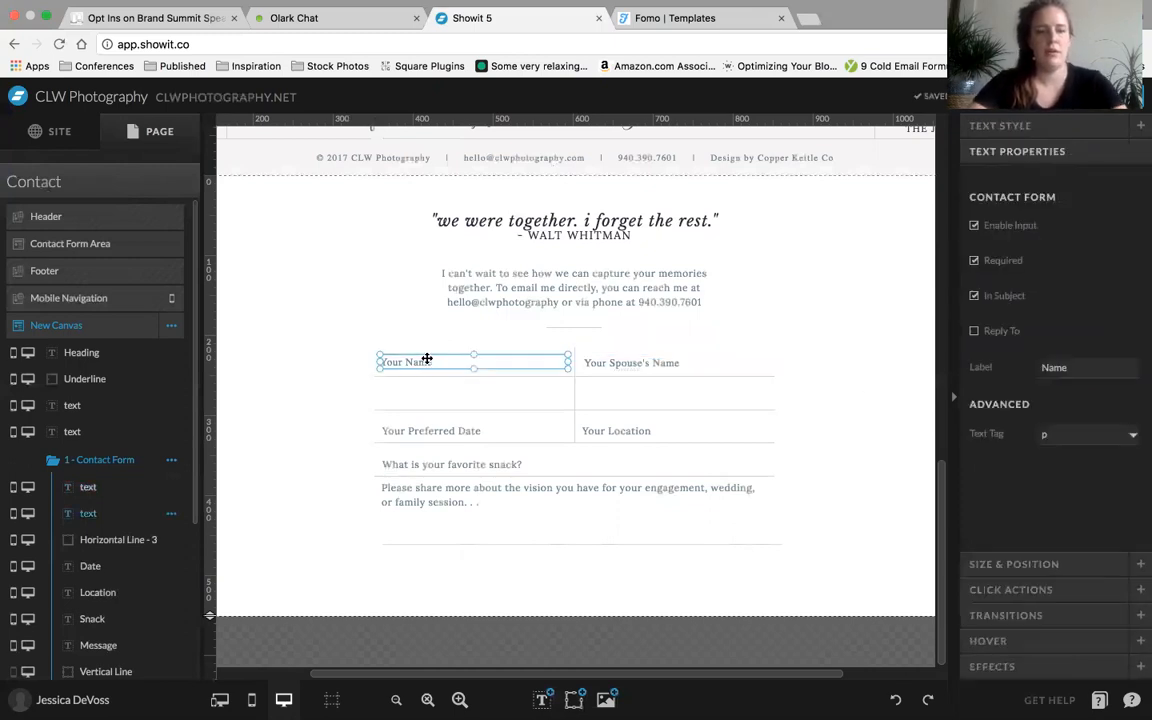
{"action": "key", "text": "super+d"}
{"action": "left_click_drag", "start_coordinate": [427, 358], "coordinate": [422, 394]}
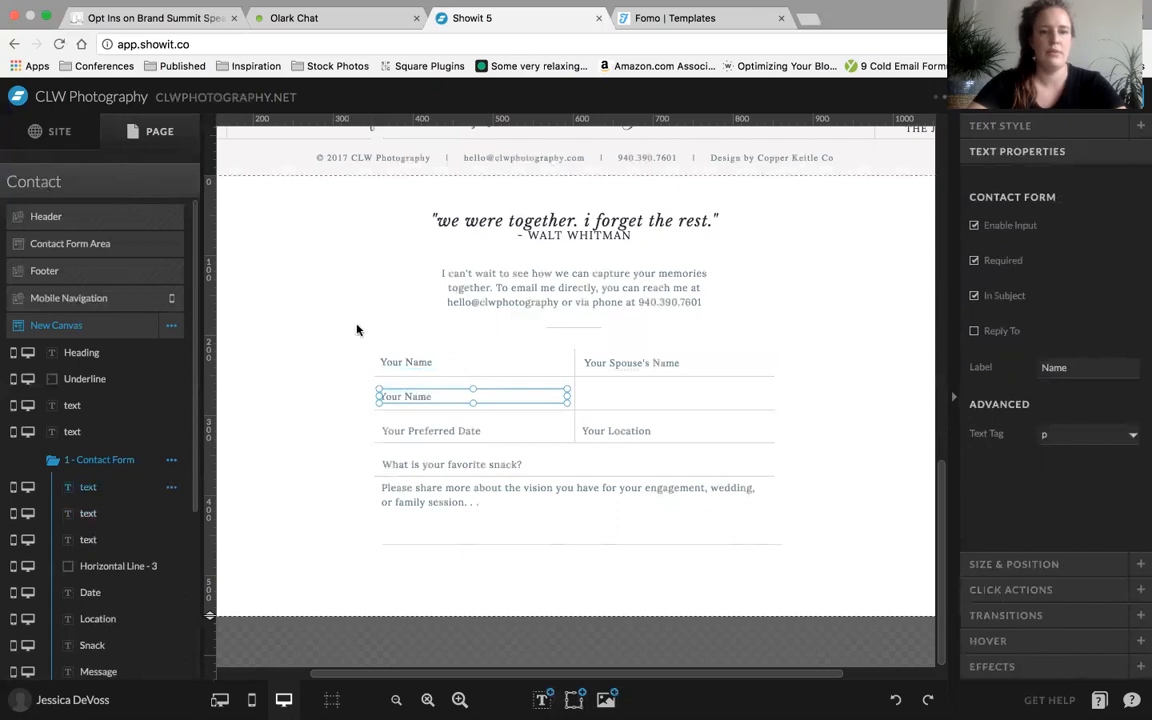
{"action": "double_click", "coordinate": [391, 396]}
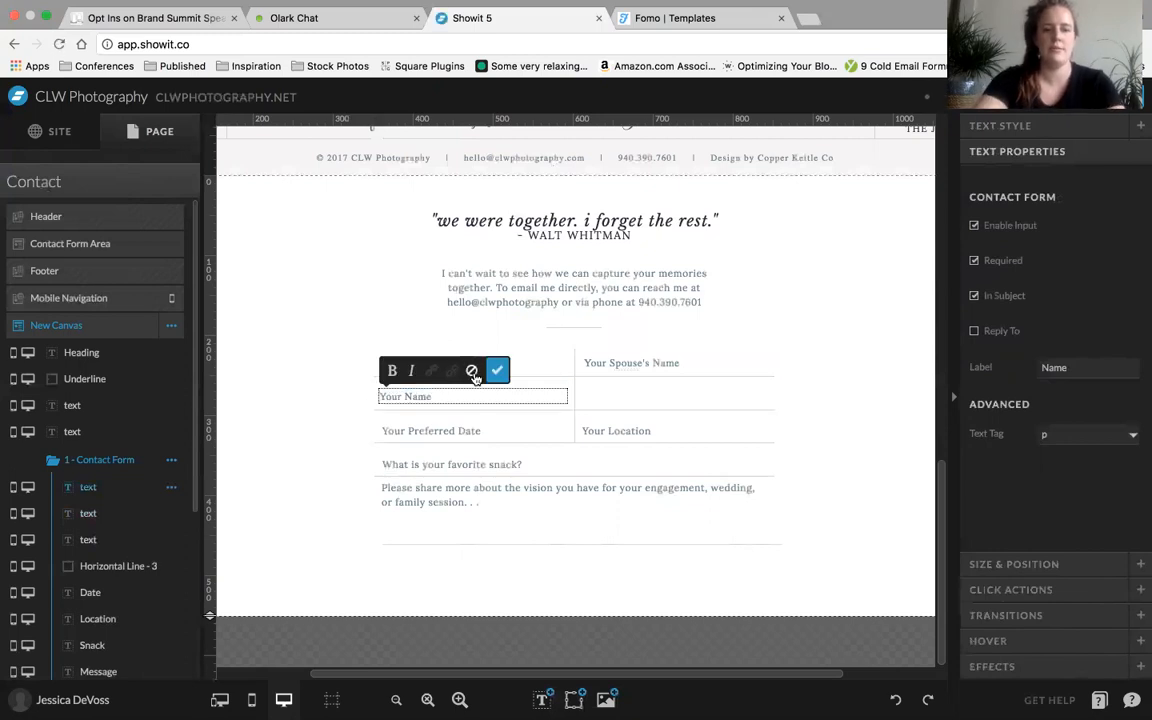
{"action": "double_click", "coordinate": [445, 395]}
{"action": "key", "text": "super+a"}
{"action": "key", "text": "BackSpace"}
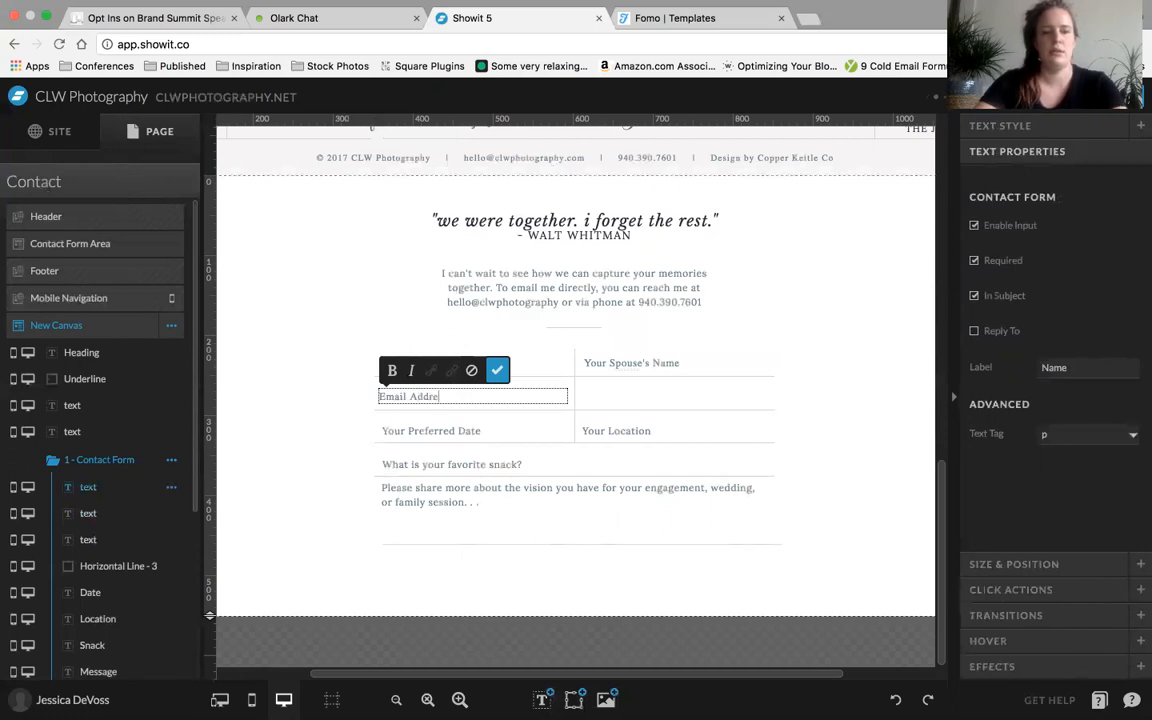
{"action": "key", "text": "Escape"}
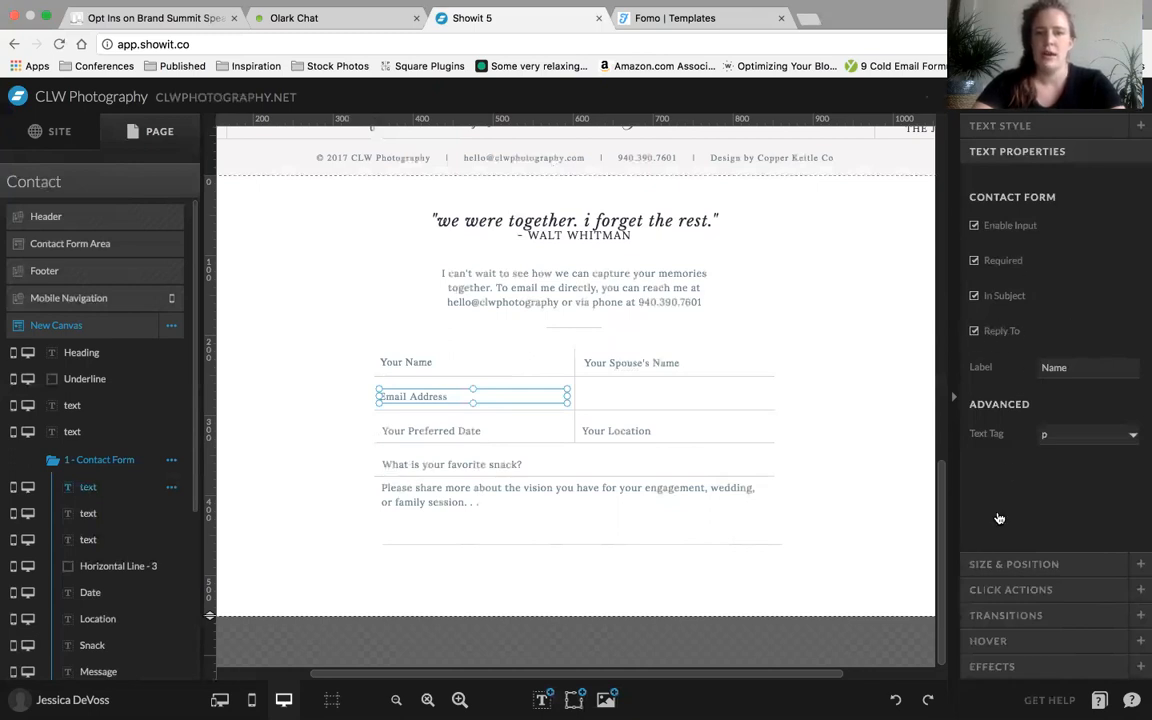
Turn on Reply To for the Email Address input and set its contact form label to Email
{"action": "left_click", "coordinate": [1077, 369]}
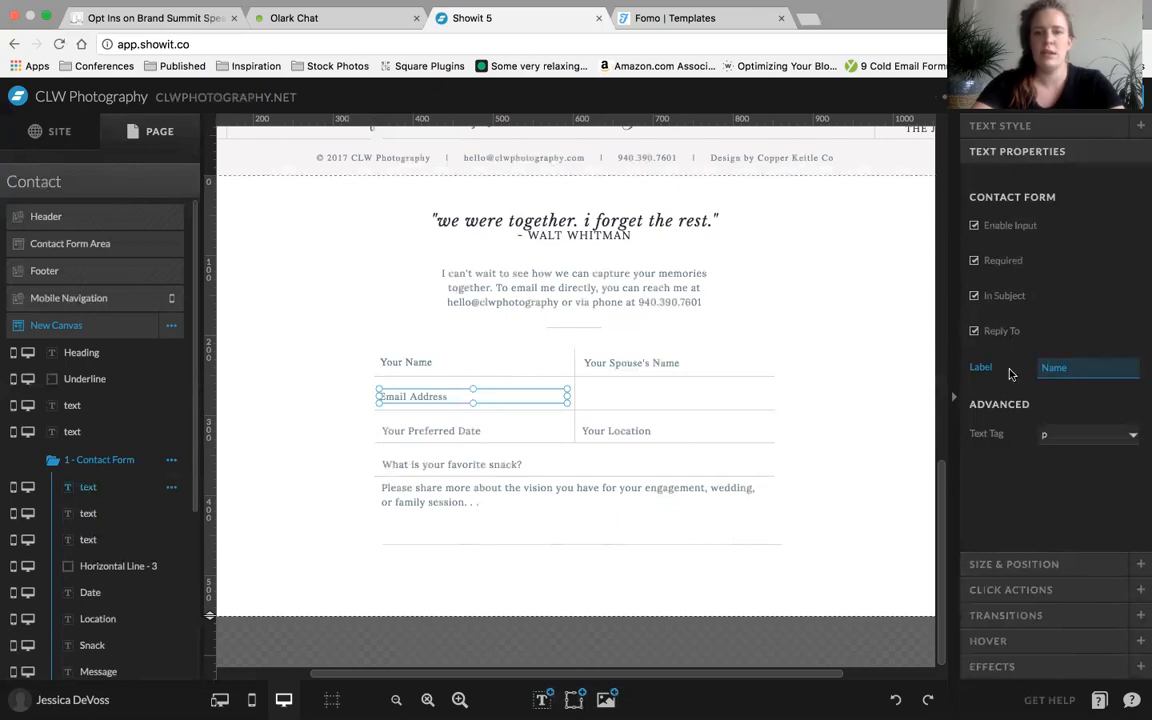
{"action": "key", "text": "BackSpace"}
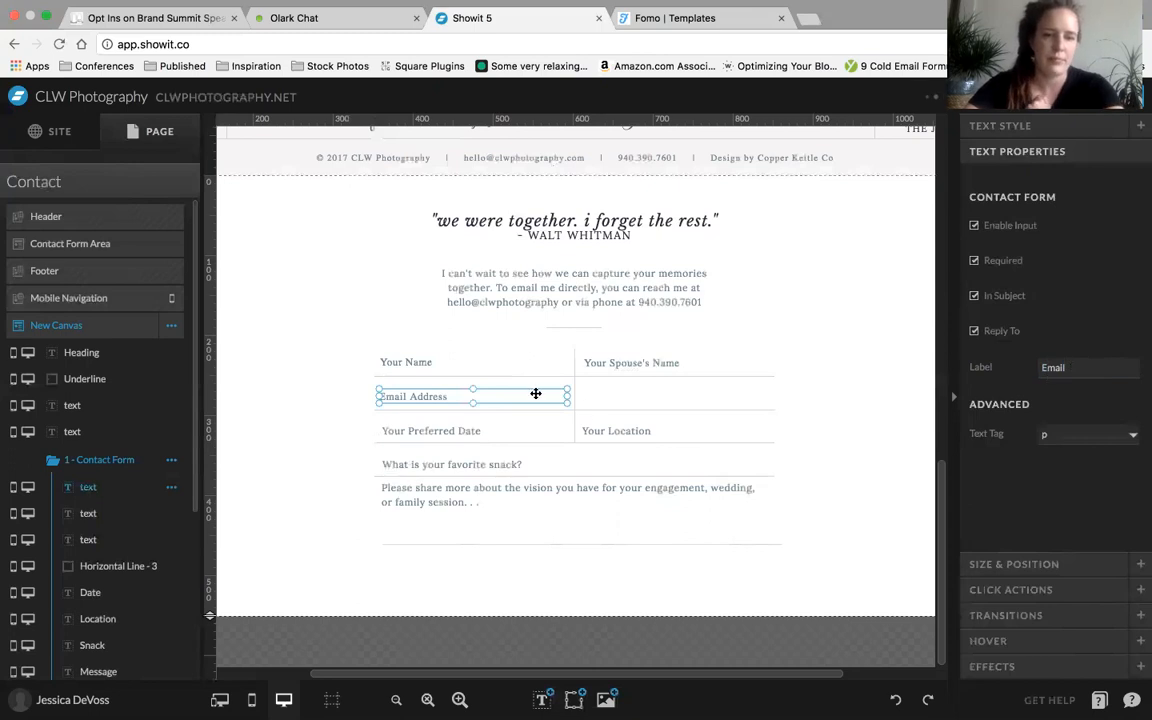
Duplicate the Your Spouse's Name field into the empty second-row cell and change its text to Phone number
{"action": "left_click", "coordinate": [620, 363]}
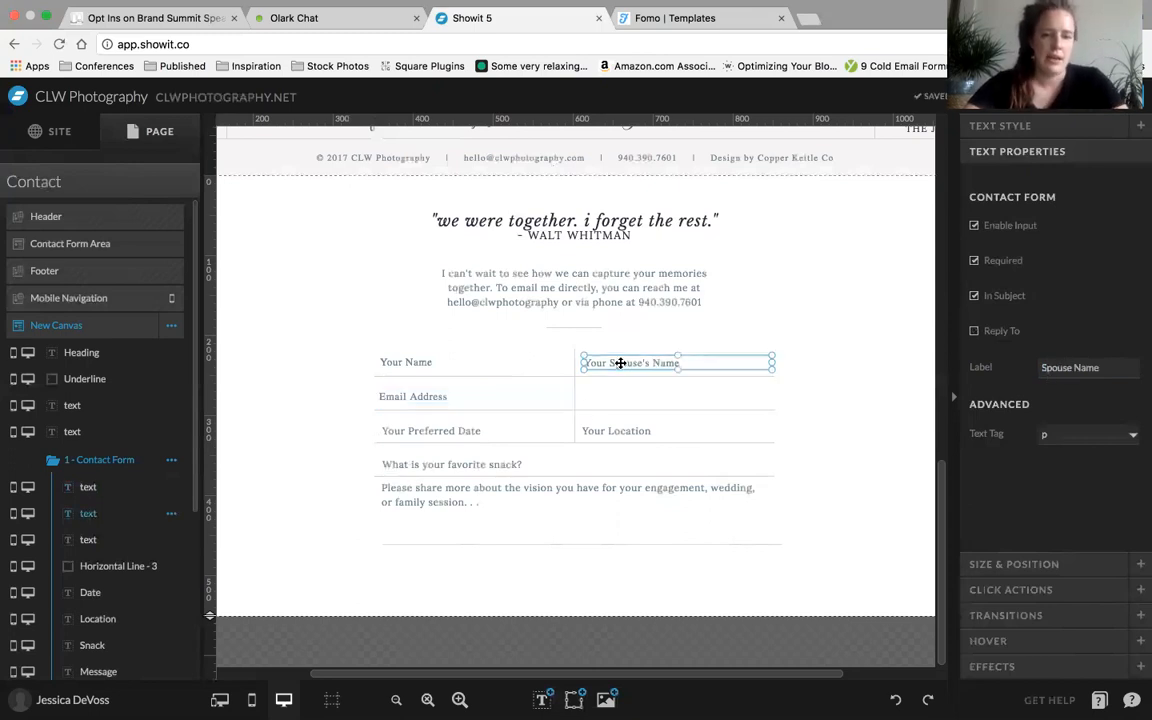
{"action": "key", "text": "super+d"}
{"action": "left_click_drag", "start_coordinate": [620, 363], "coordinate": [620, 396]}
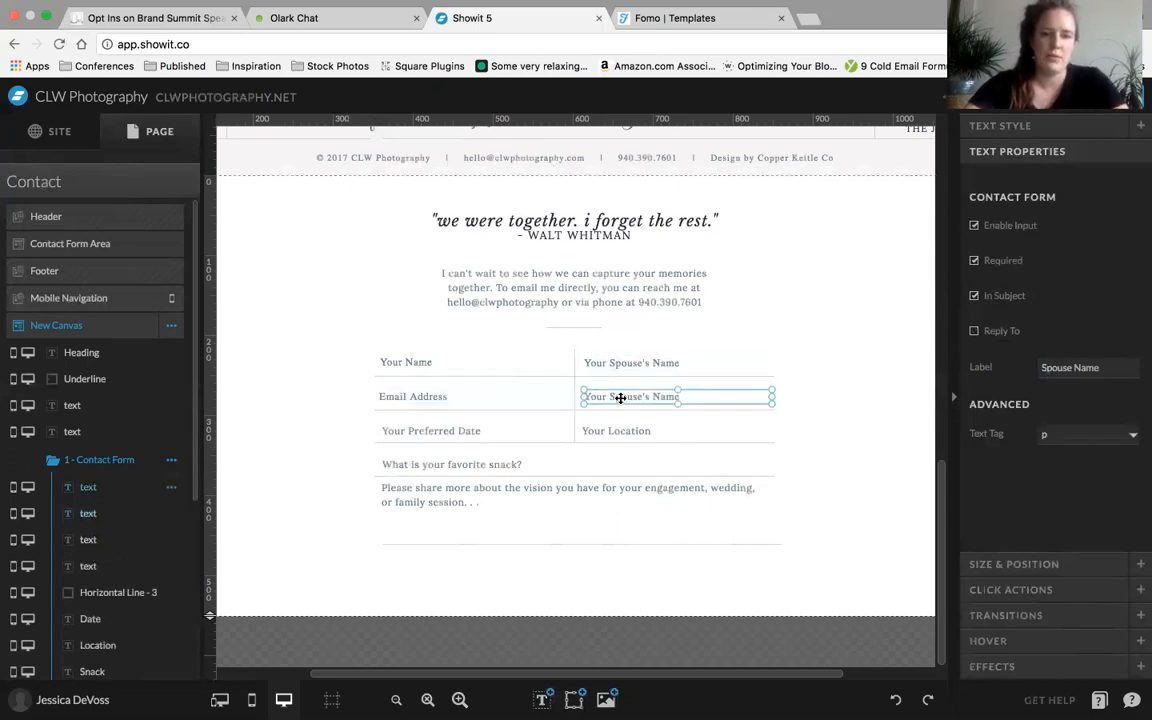
{"action": "double_click", "coordinate": [620, 396]}
{"action": "double_click", "coordinate": [620, 396]}
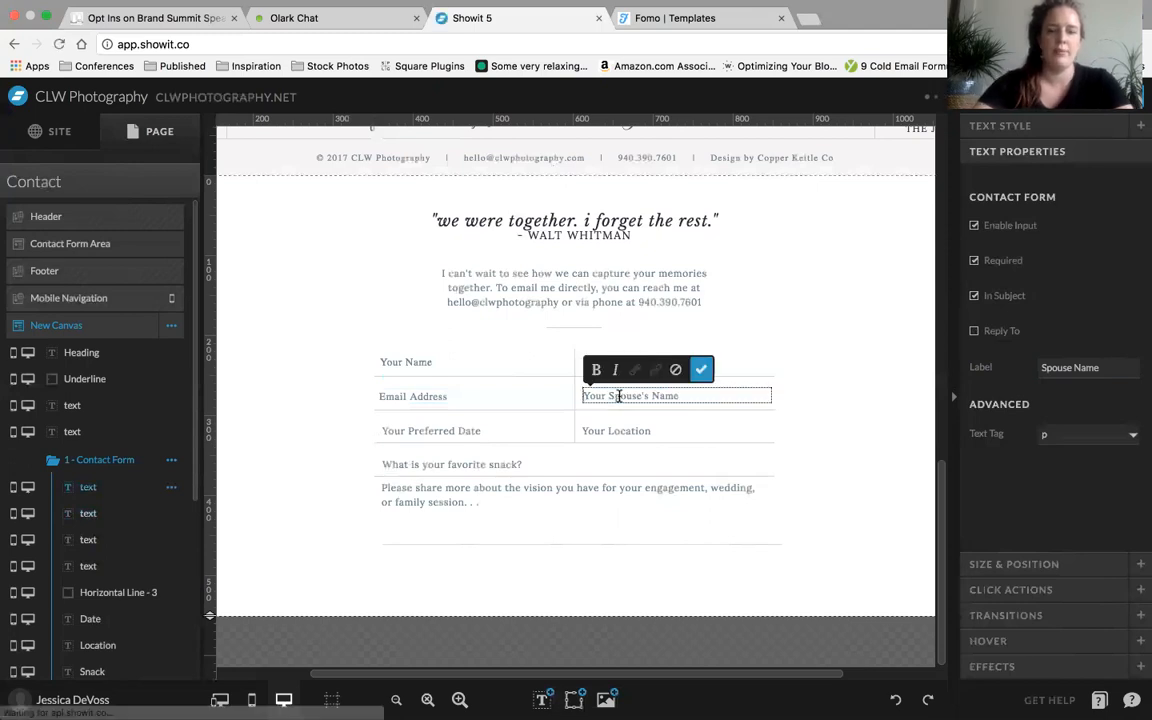
{"action": "triple_click", "coordinate": [620, 396]}
{"action": "type", "text": "Phone"}
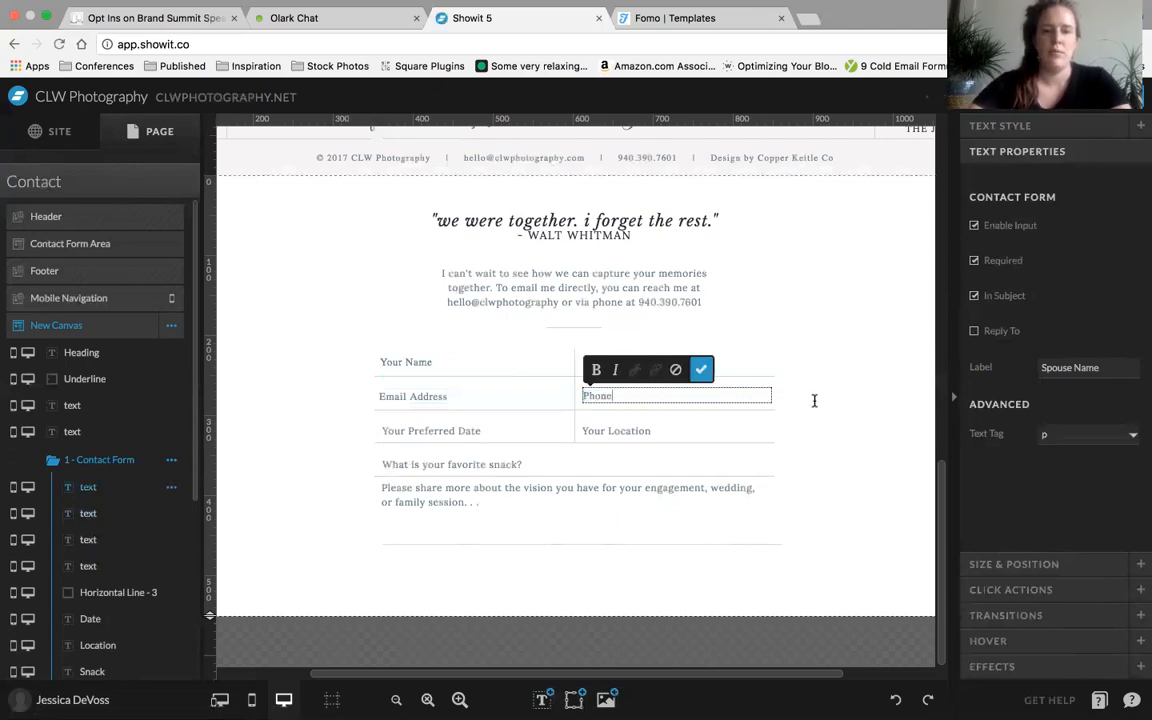
{"action": "type", "text": " number"}
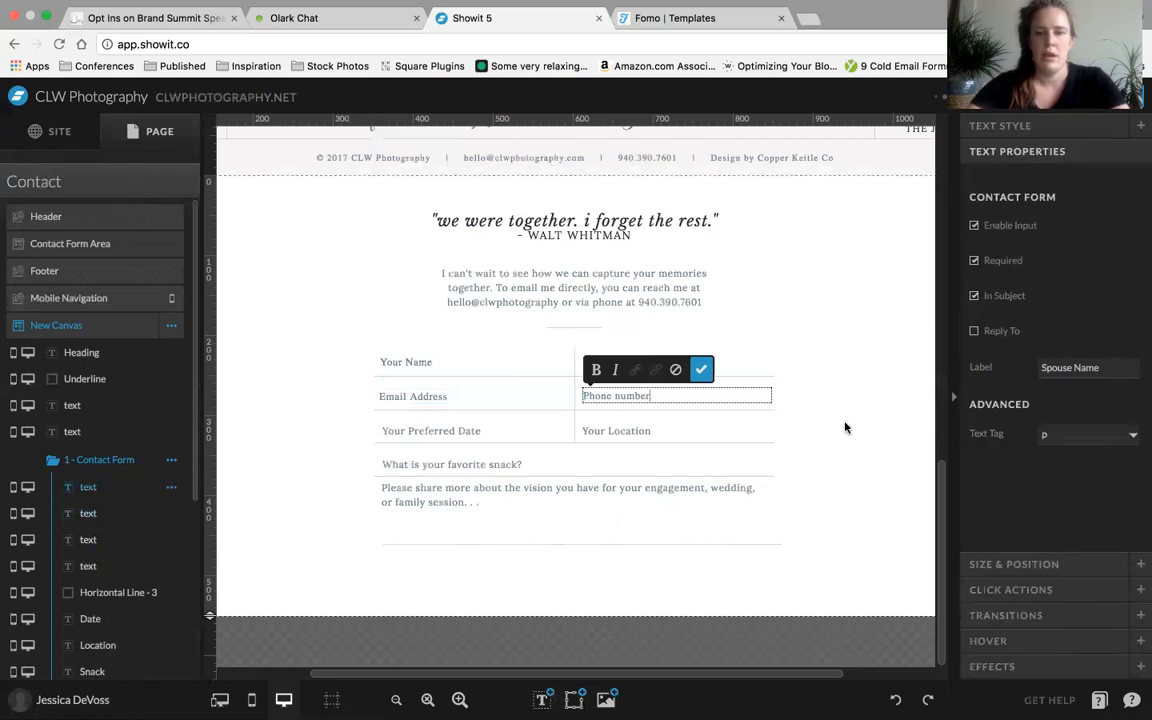
{"action": "key", "text": "Escape"}
Turn off the Required and In Subject options for the Phone number input
{"action": "left_click", "coordinate": [1003, 131]}
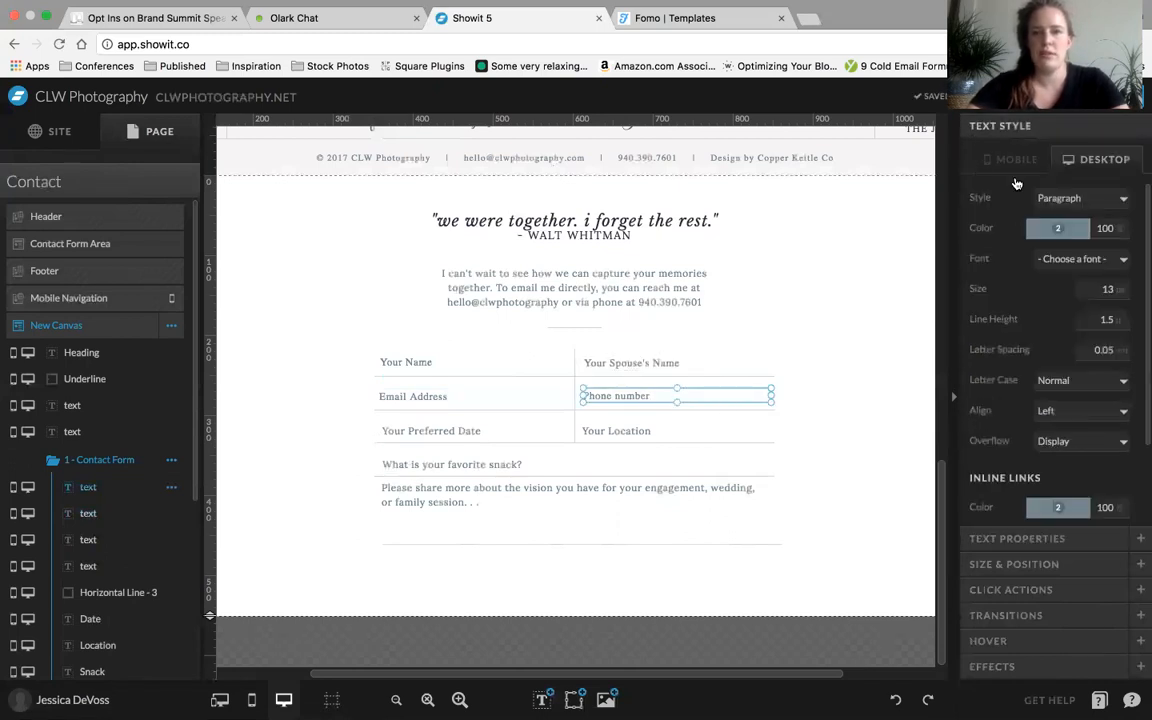
{"action": "left_click", "coordinate": [1020, 541]}
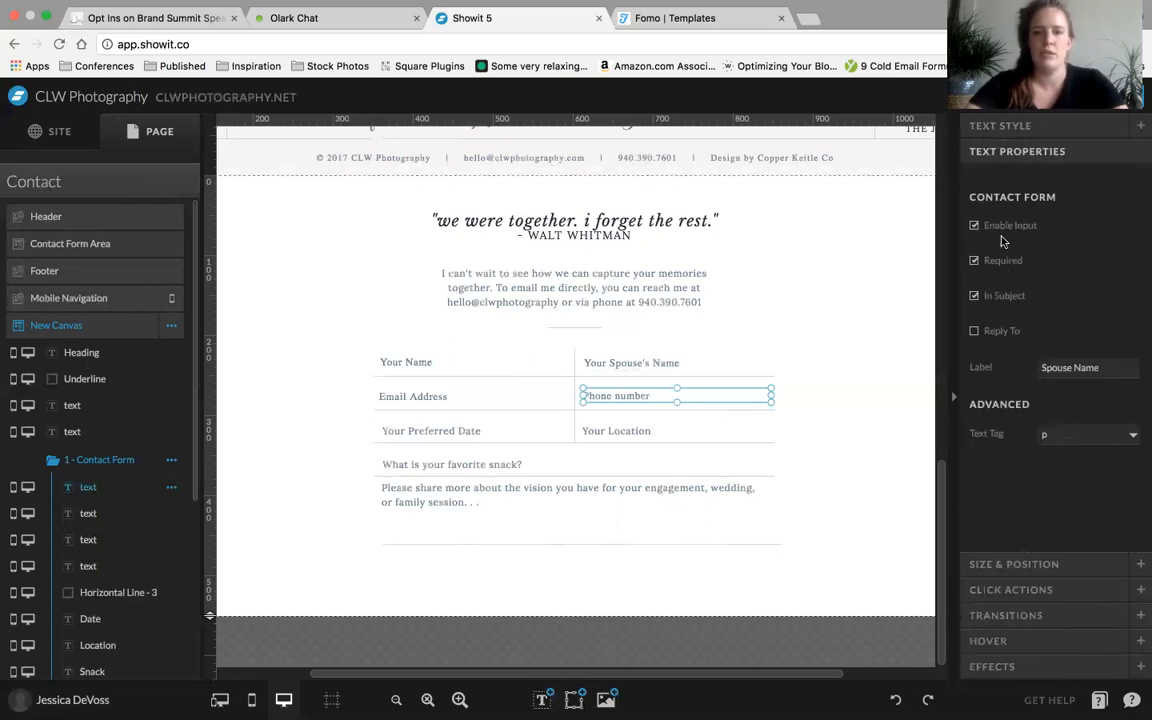
{"action": "left_click", "coordinate": [975, 261]}
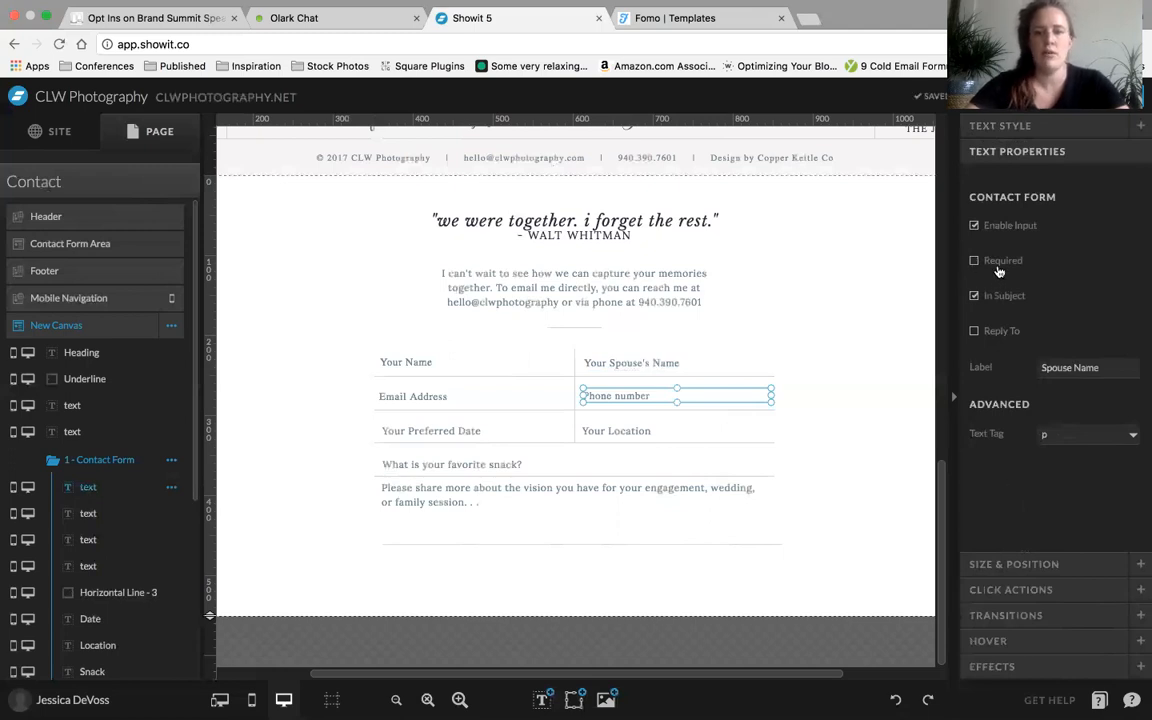
{"action": "left_click", "coordinate": [876, 318]}
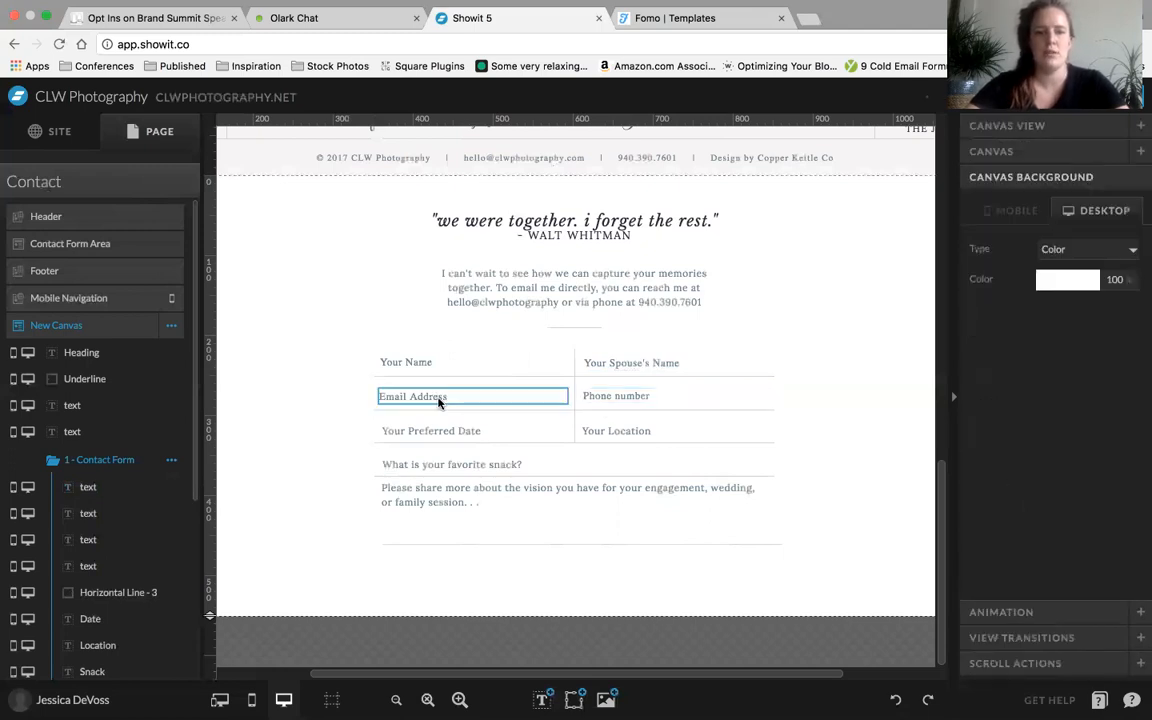
Turn off the In Subject option for the Email Address input
{"action": "left_click", "coordinate": [420, 396]}
{"action": "left_click", "coordinate": [973, 296]}
{"action": "left_click", "coordinate": [975, 297]}
Set the Phone number input's contact form label to Phone
{"action": "left_click", "coordinate": [630, 403]}
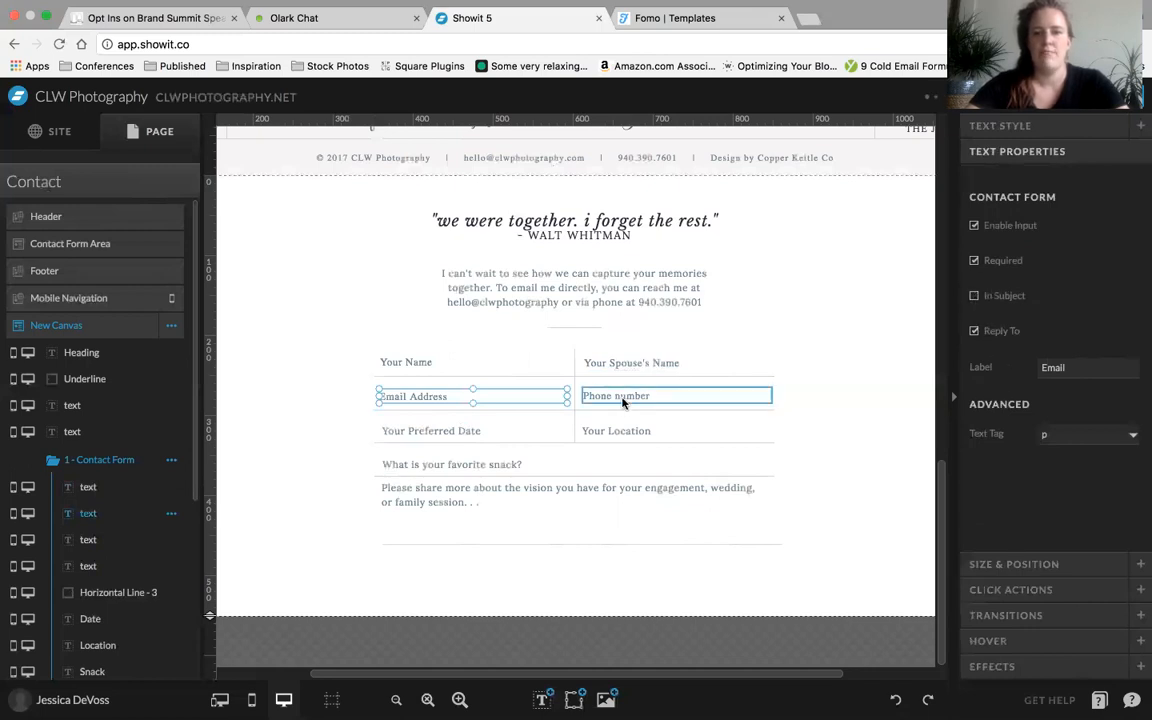
{"action": "triple_click", "coordinate": [1070, 367]}
{"action": "type", "text": "Phone"}
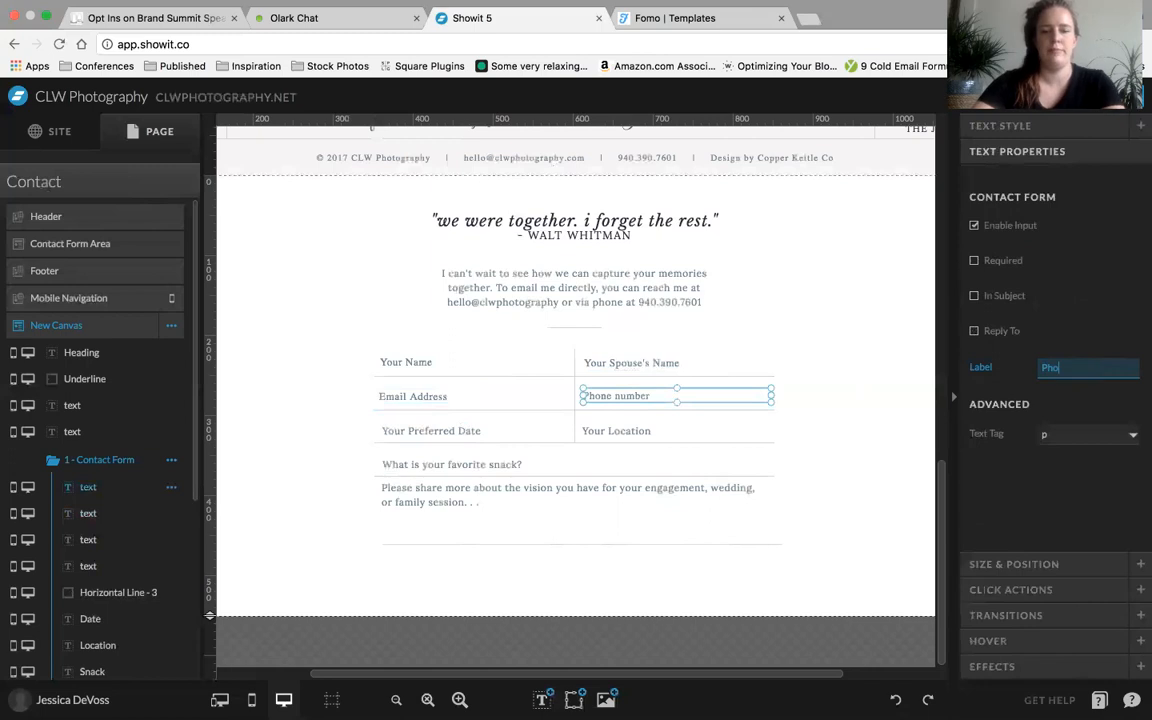
{"action": "left_click", "coordinate": [1069, 454]}
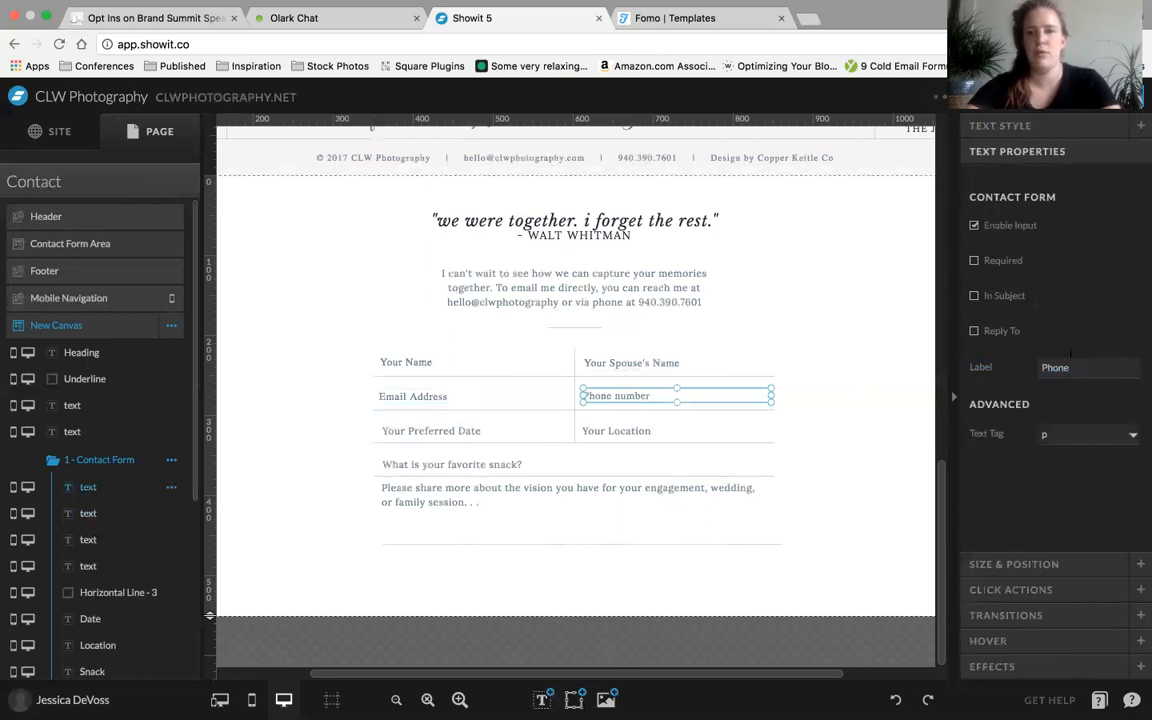
Review the contact form settings of the location, preferred date, favorite snack and message fields
{"action": "left_click", "coordinate": [652, 430]}
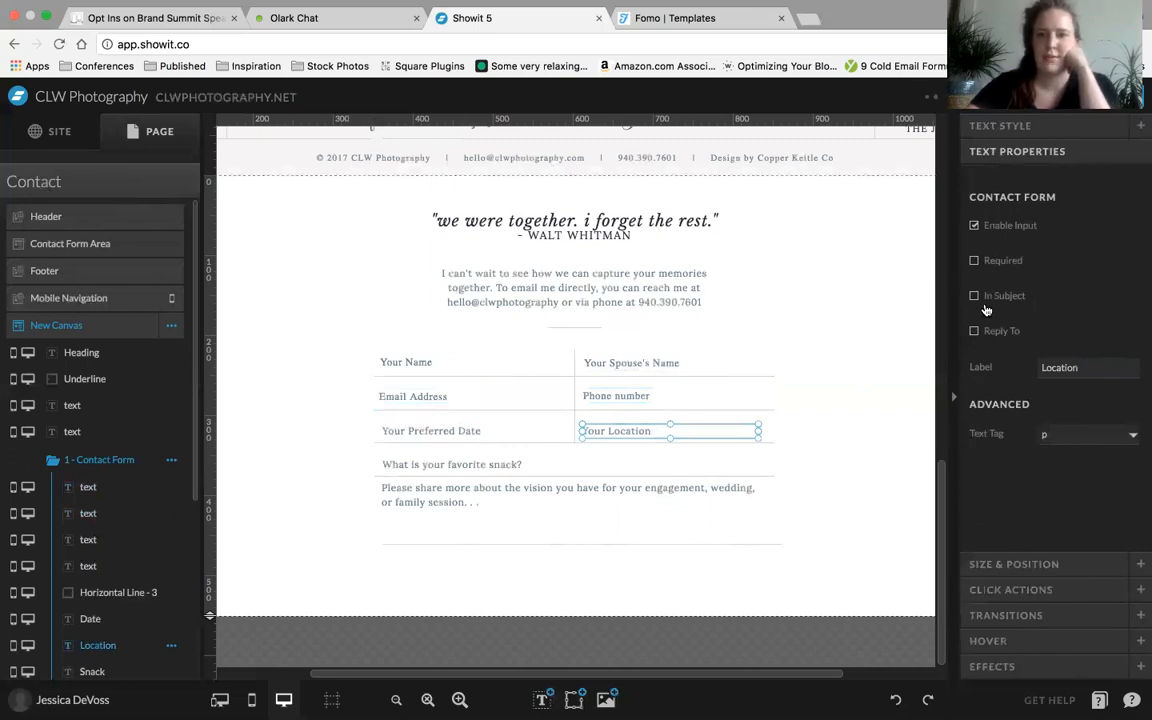
{"action": "left_click", "coordinate": [456, 431]}
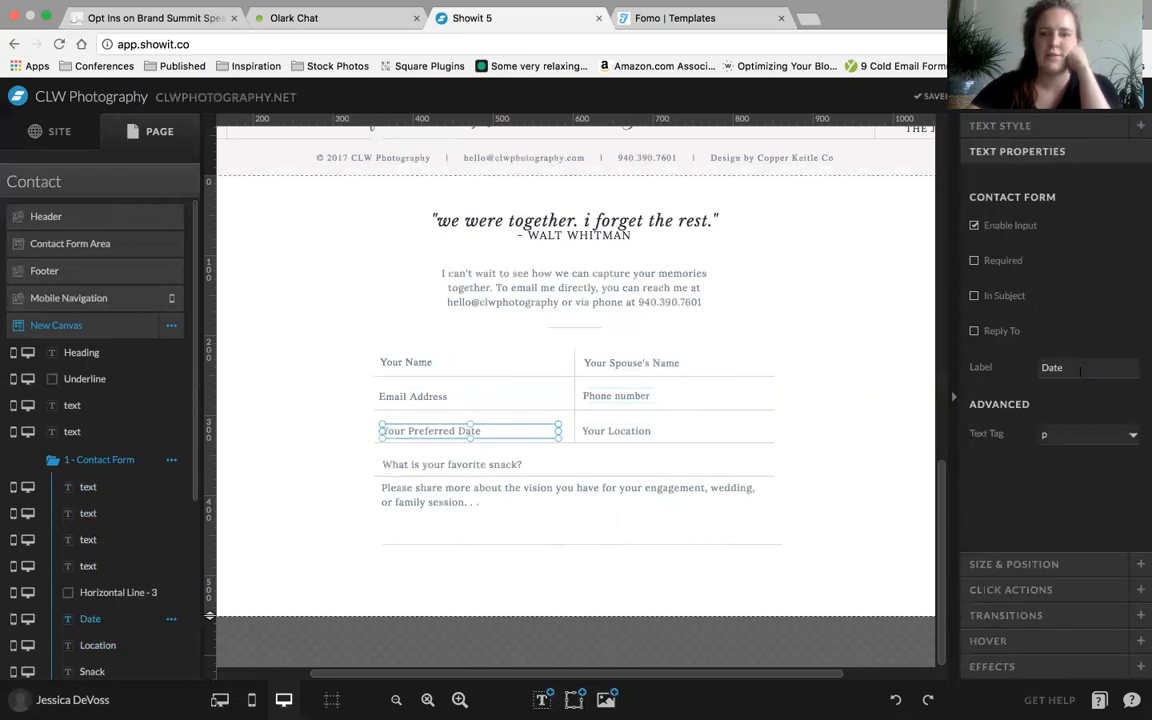
{"action": "left_click", "coordinate": [474, 465]}
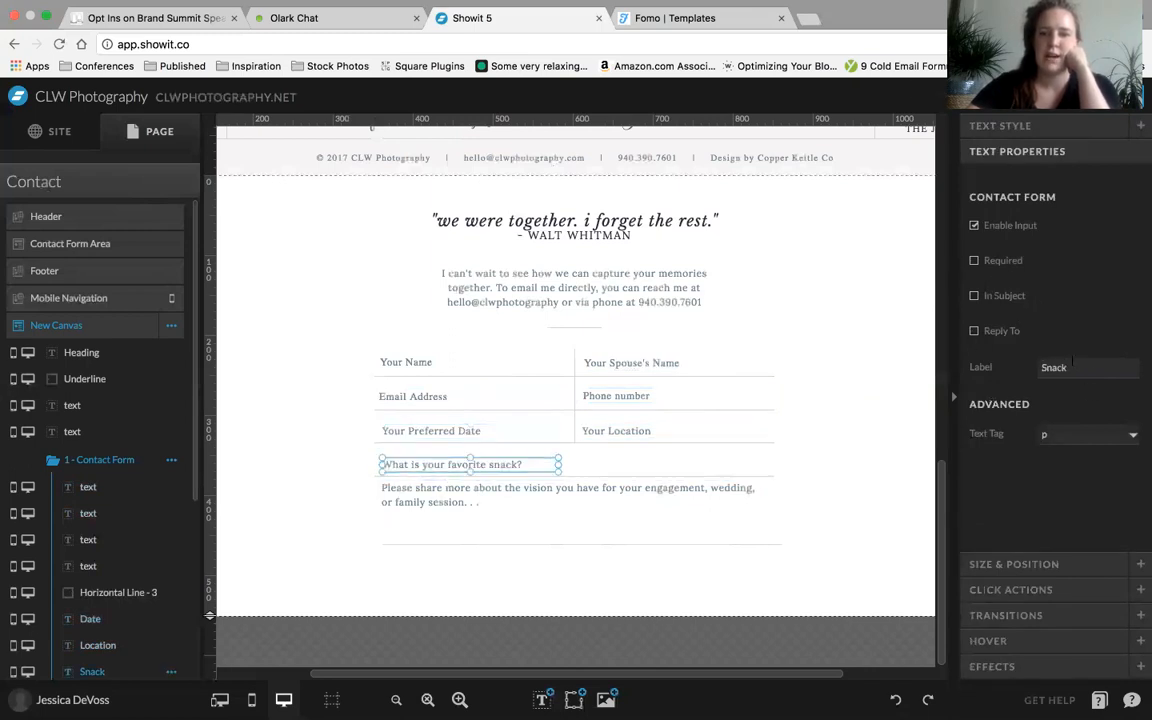
{"action": "left_click", "coordinate": [475, 497]}
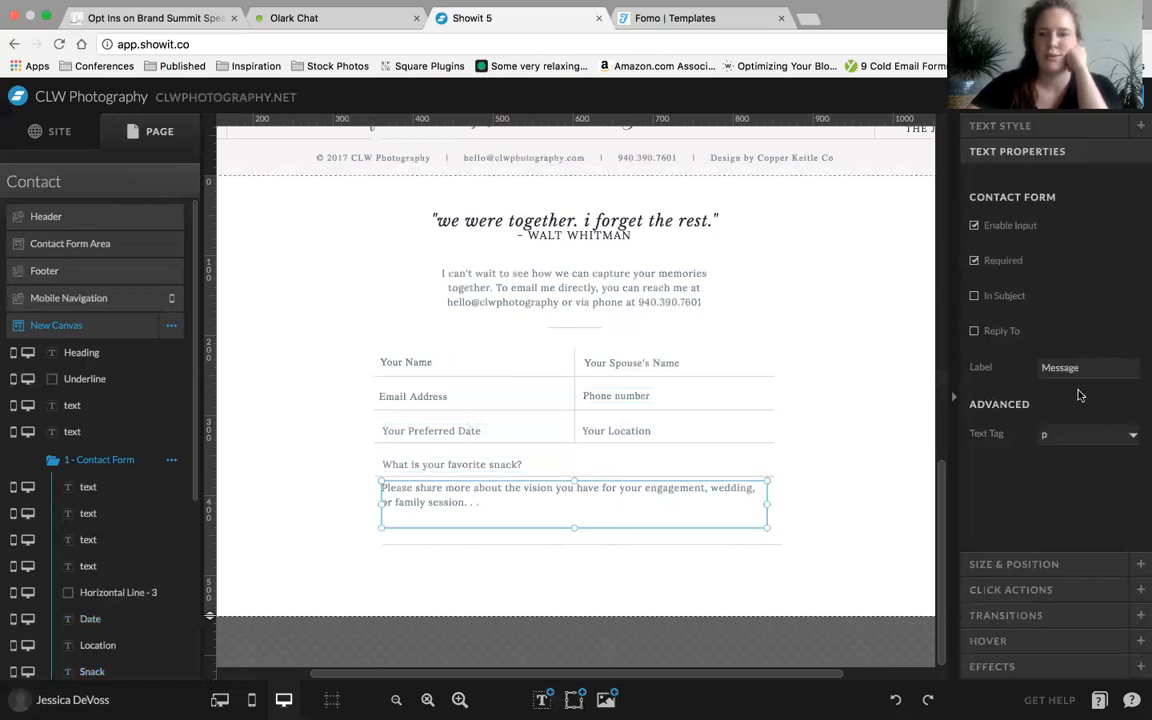
{"action": "left_click", "coordinate": [693, 576]}
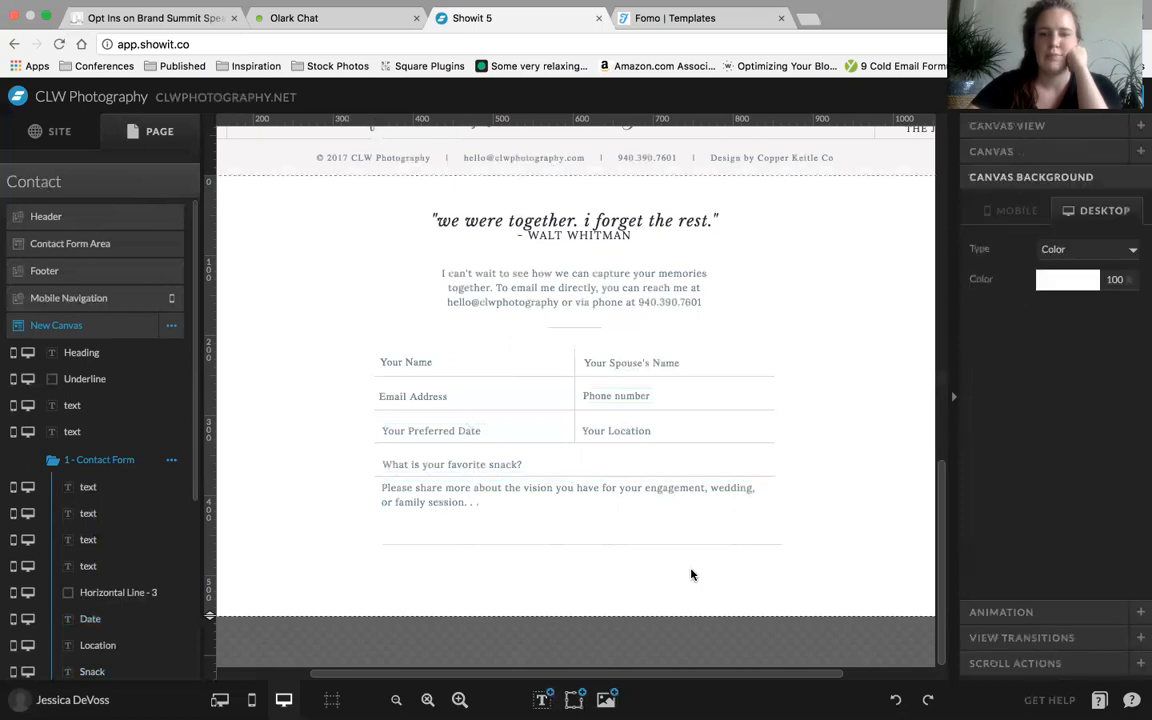
Left-align the Your Name, Email Address, Your Preferred Date, snack and message fields with each other and nudge them two increments to the right
{"action": "left_click", "coordinate": [404, 489]}
{"action": "left_click", "coordinate": [415, 464], "text": "shift"}
{"action": "left_click", "coordinate": [420, 430], "text": "shift"}
{"action": "left_click", "coordinate": [432, 397], "text": "shift"}
{"action": "left_click", "coordinate": [452, 362], "text": "shift"}
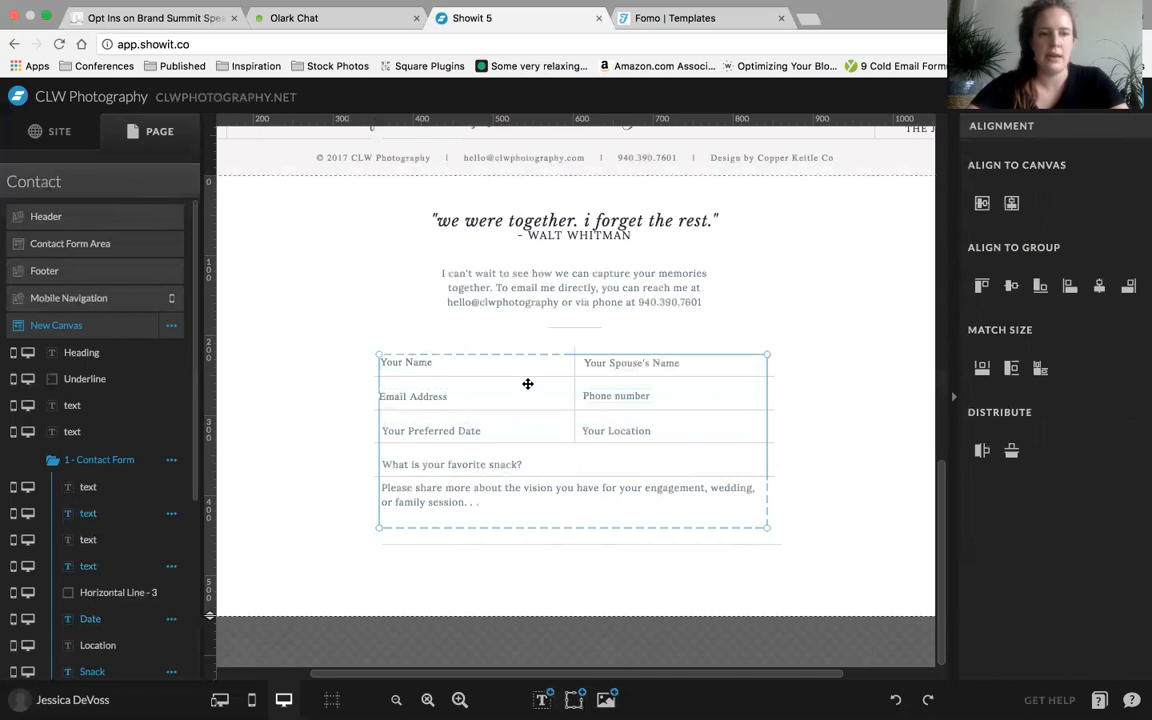
{"action": "scroll", "coordinate": [76, 608], "scroll_direction": "down", "scroll_amount": 2}
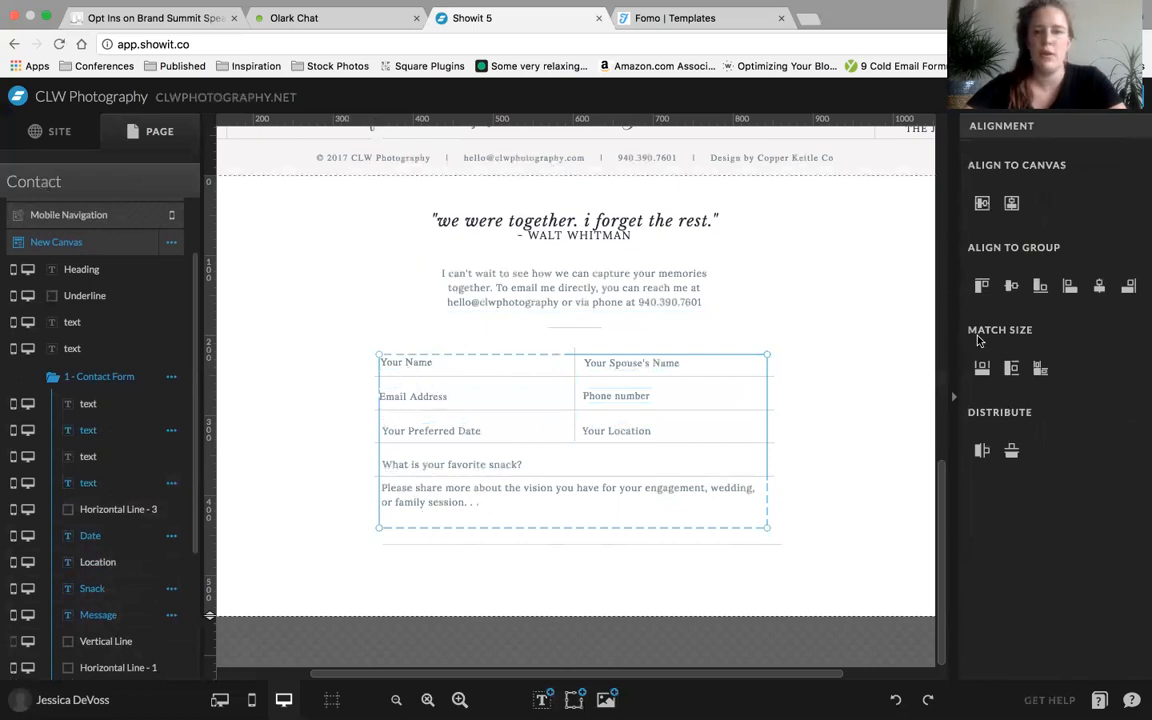
{"action": "left_click", "coordinate": [1069, 288]}
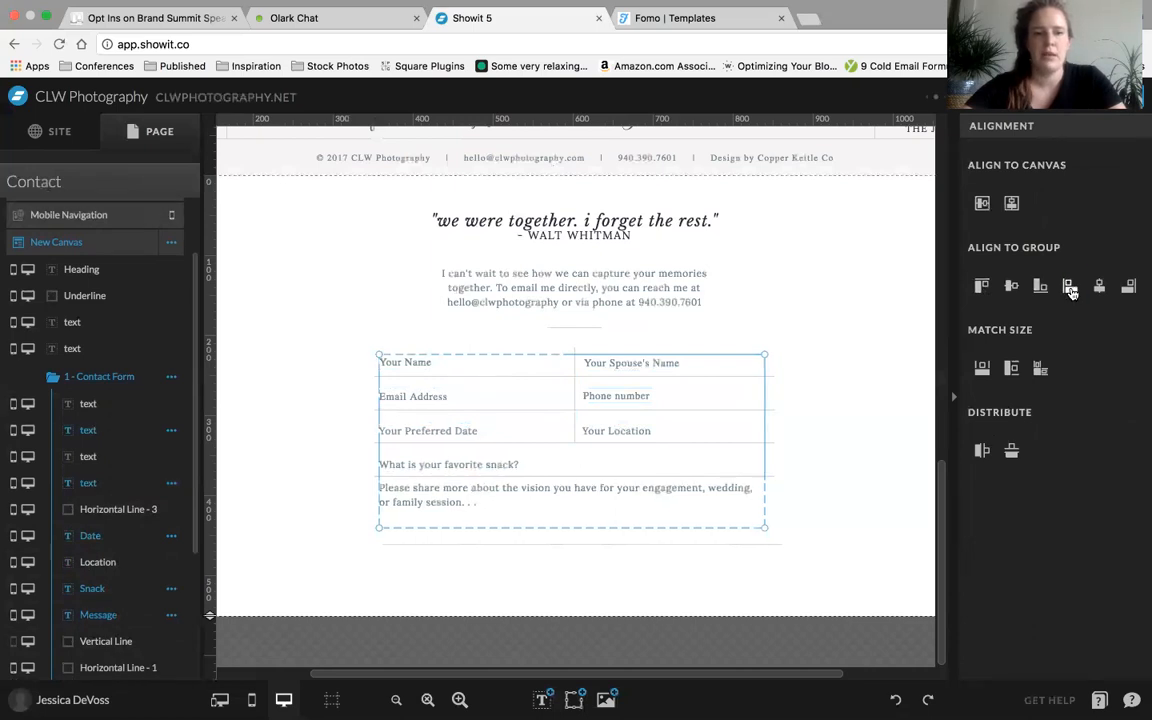
{"action": "key", "text": "Right"}
{"action": "key", "text": "Right"}
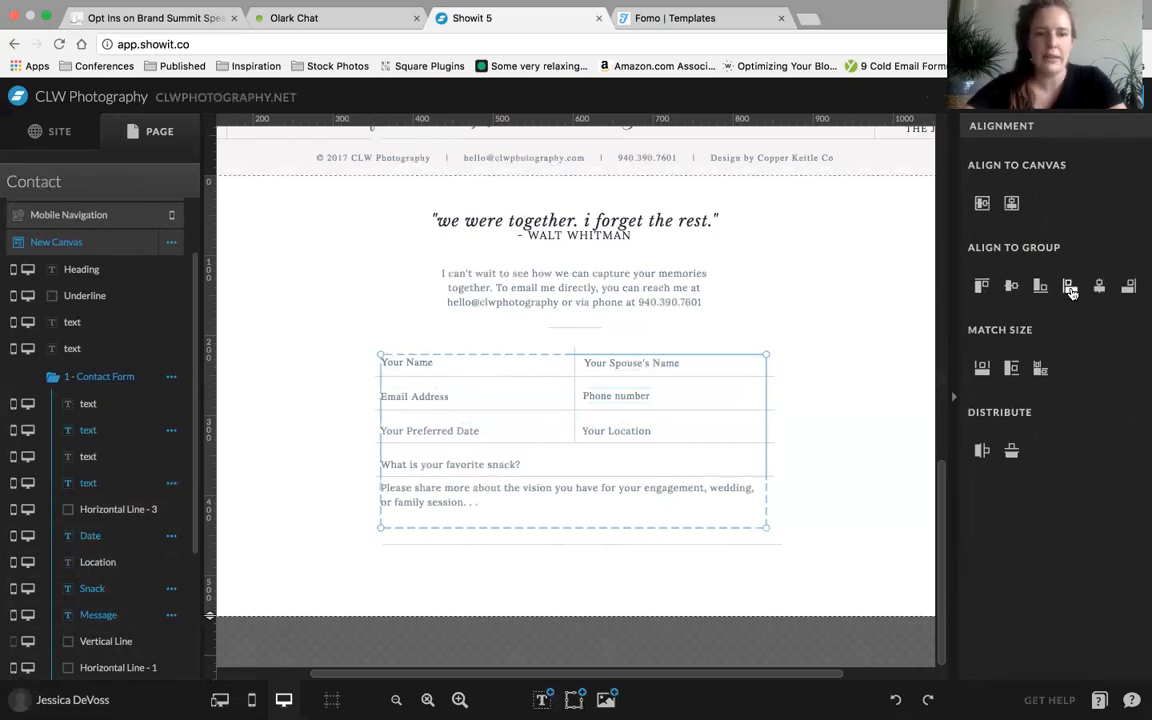
{"action": "left_click", "coordinate": [349, 386]}
Align the Your Spouse's Name, Phone number and Your Location fields on their shared horizontal center within the group
{"action": "left_click", "coordinate": [615, 363]}
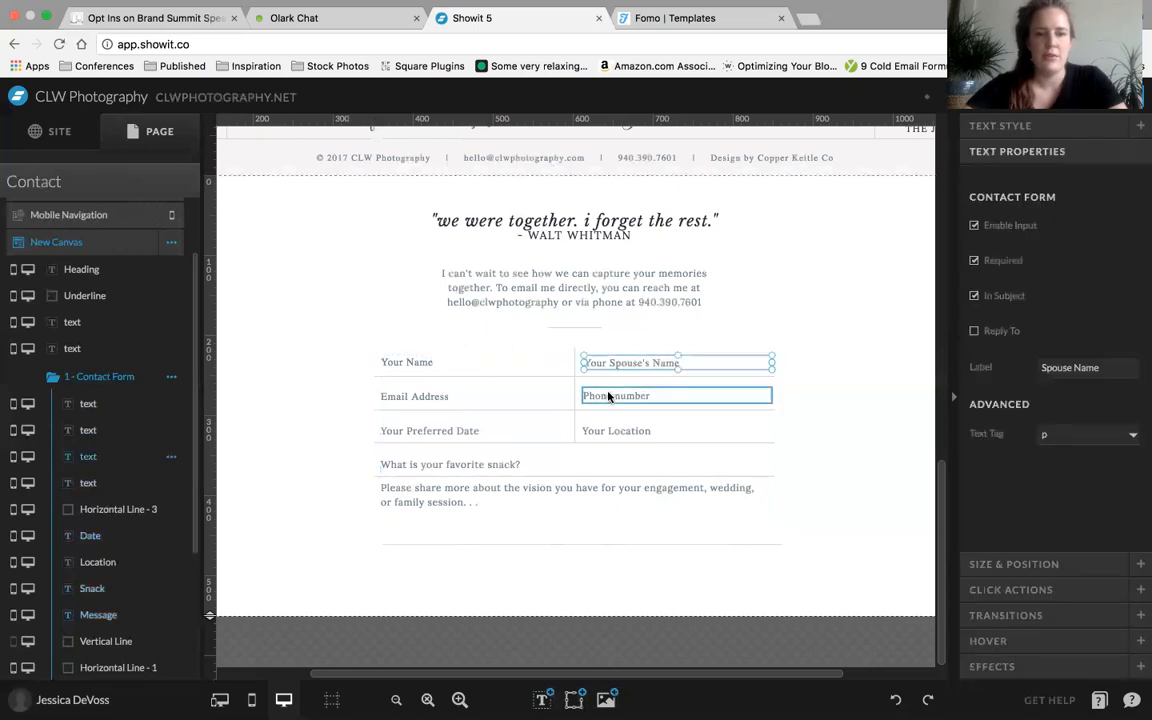
{"action": "left_click", "coordinate": [608, 396], "text": "shift"}
{"action": "left_click", "coordinate": [595, 431], "text": "shift"}
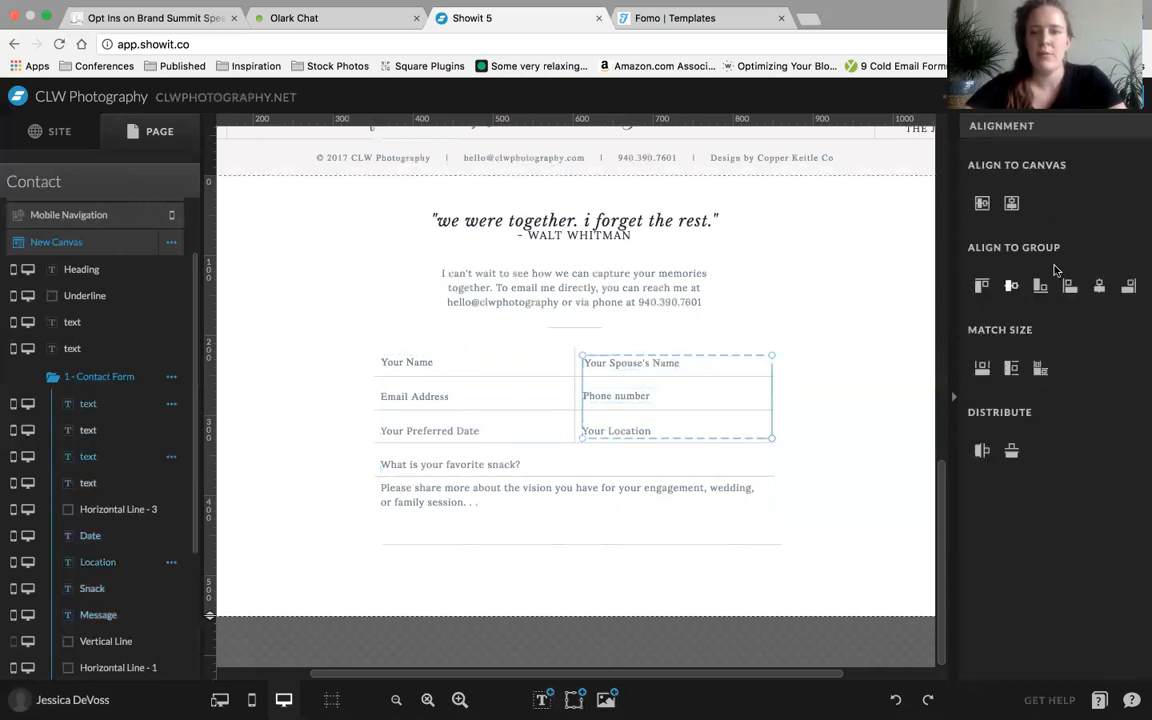
{"action": "left_click", "coordinate": [1100, 288]}
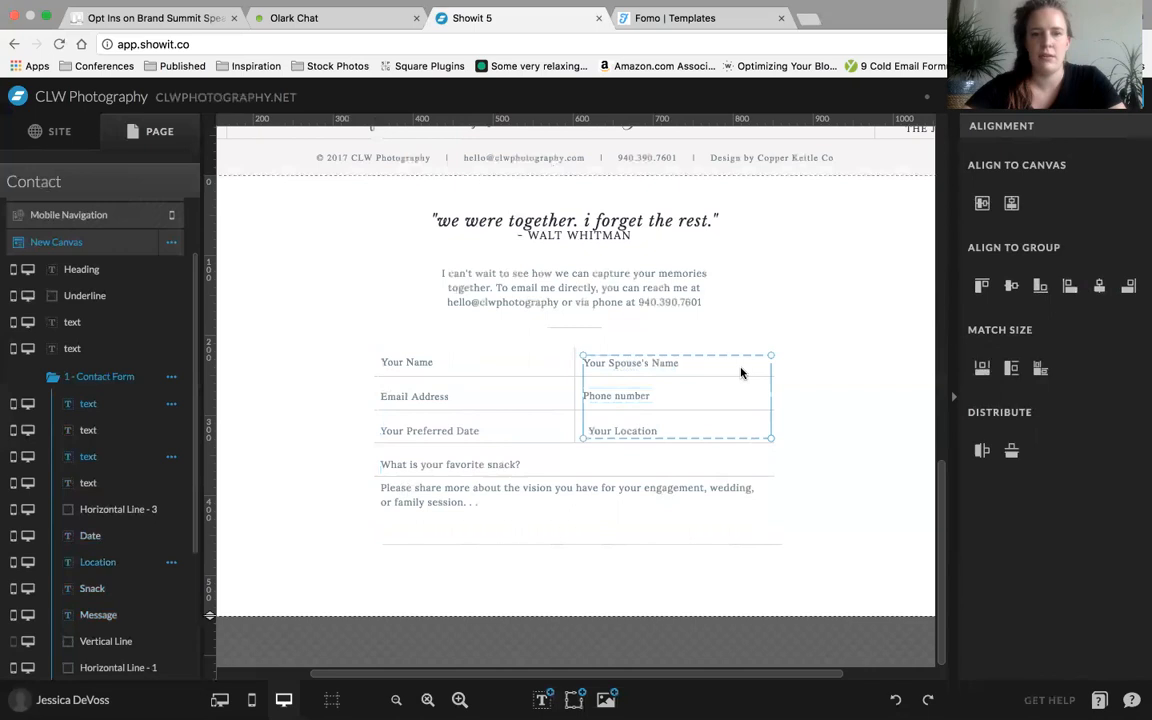
Left-align the Your Spouse's Name, Phone number and Your Location fields to their group and distribute them evenly in the vertical direction
{"action": "left_click", "coordinate": [697, 368]}
{"action": "left_click", "coordinate": [697, 363]}
{"action": "left_click", "coordinate": [645, 398]}
{"action": "left_click", "coordinate": [675, 426], "text": "shift"}
{"action": "left_click", "coordinate": [674, 365], "text": "shift"}
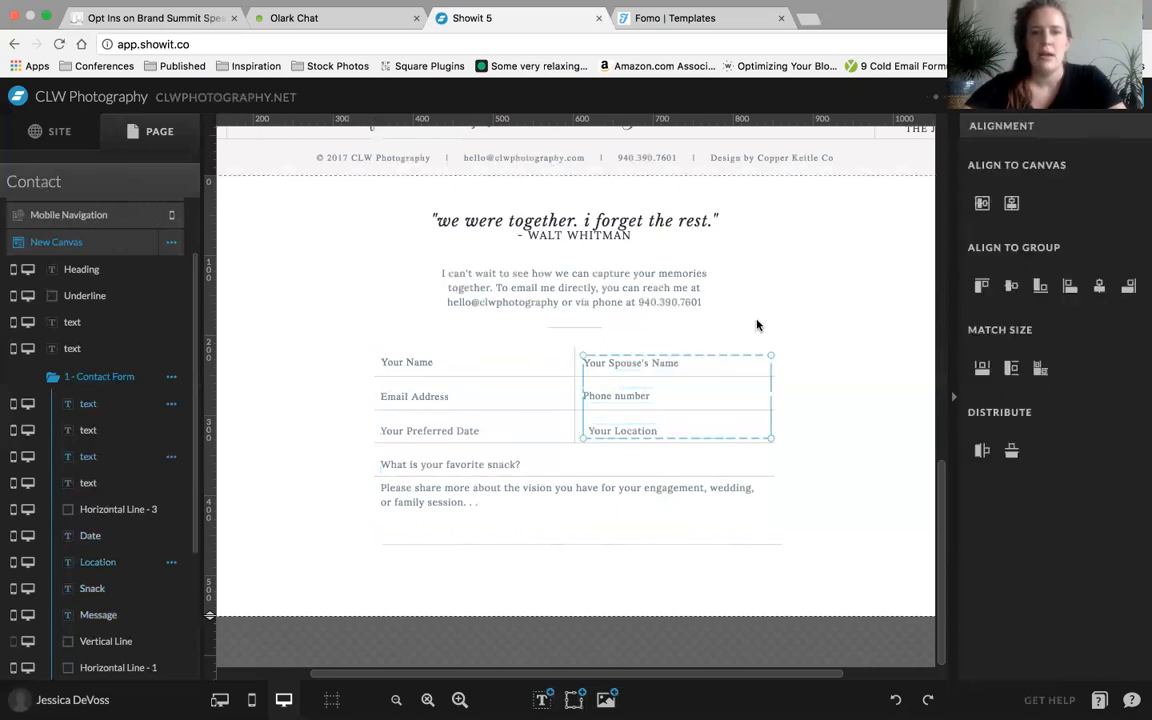
{"action": "left_click", "coordinate": [1068, 287]}
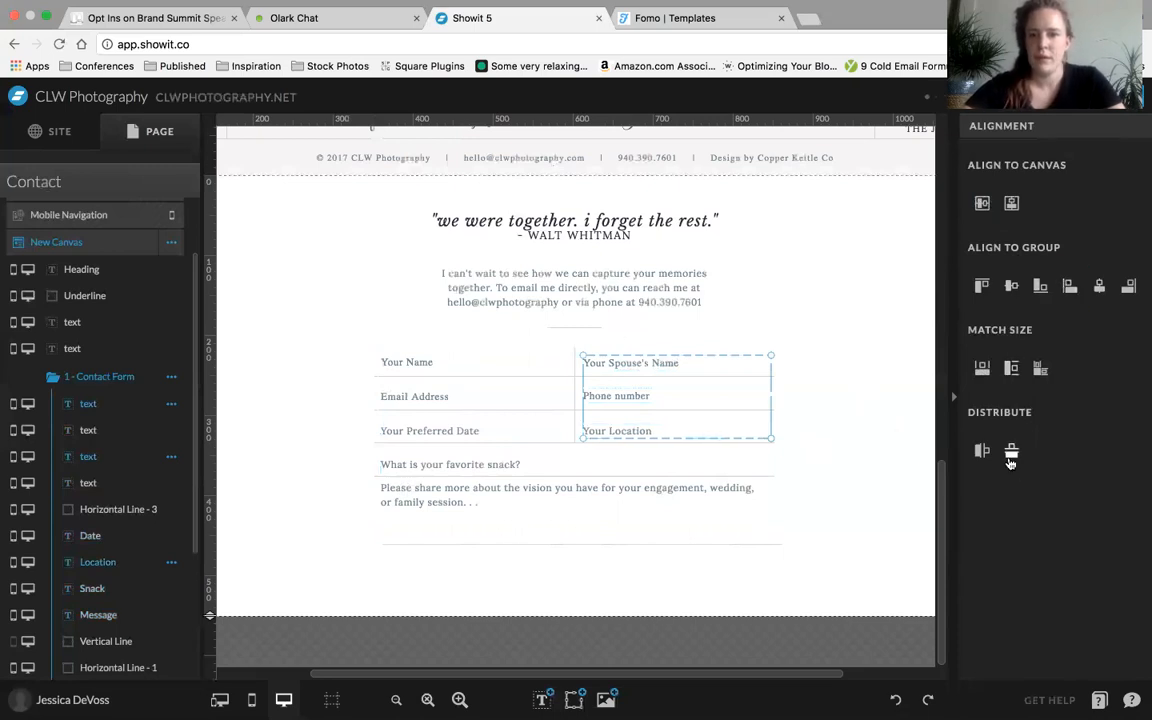
{"action": "left_click", "coordinate": [1011, 452]}
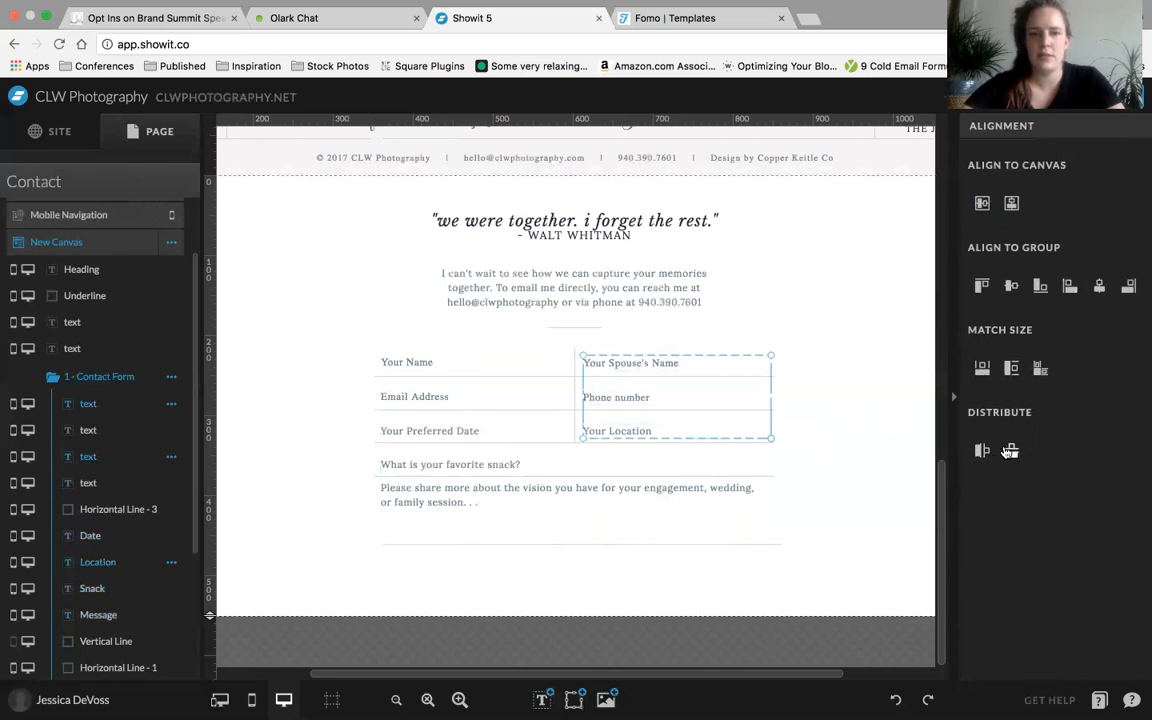
Distribute the Your Name, Email Address, Your Preferred Date and favorite snack fields evenly in the vertical direction
{"action": "left_click", "coordinate": [869, 419]}
{"action": "left_click", "coordinate": [440, 430]}
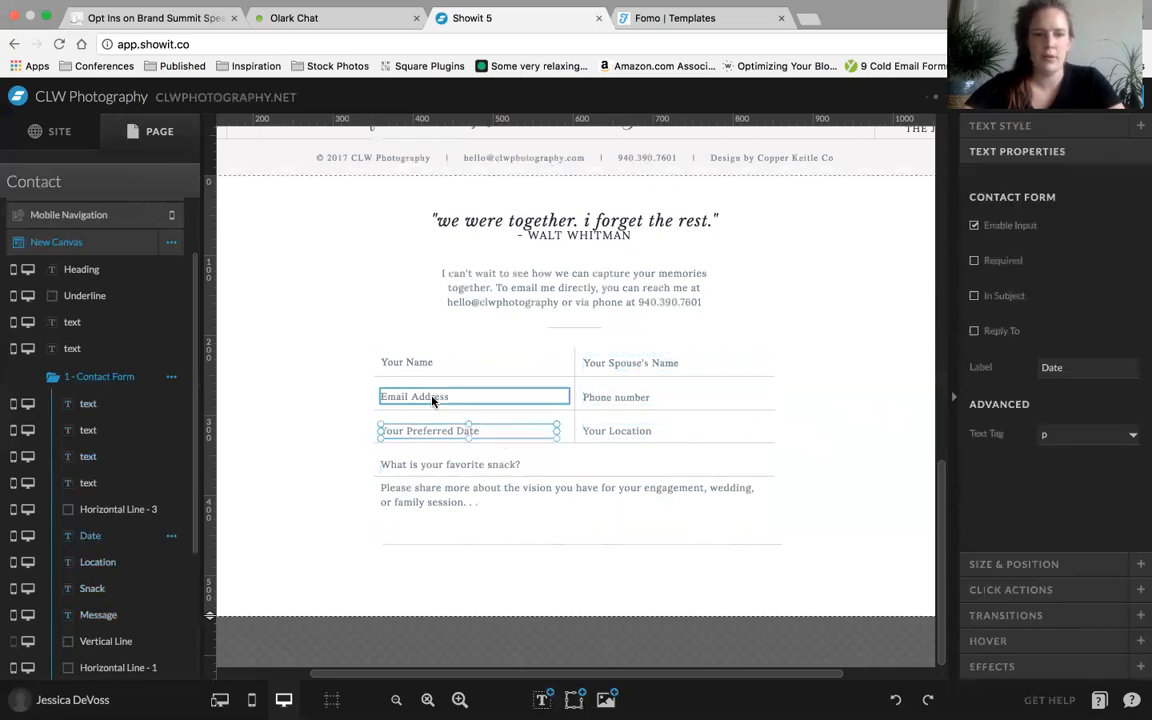
{"action": "left_click", "coordinate": [432, 400], "text": "shift"}
{"action": "left_click", "coordinate": [392, 364], "text": "shift"}
{"action": "left_click", "coordinate": [470, 464], "text": "shift"}
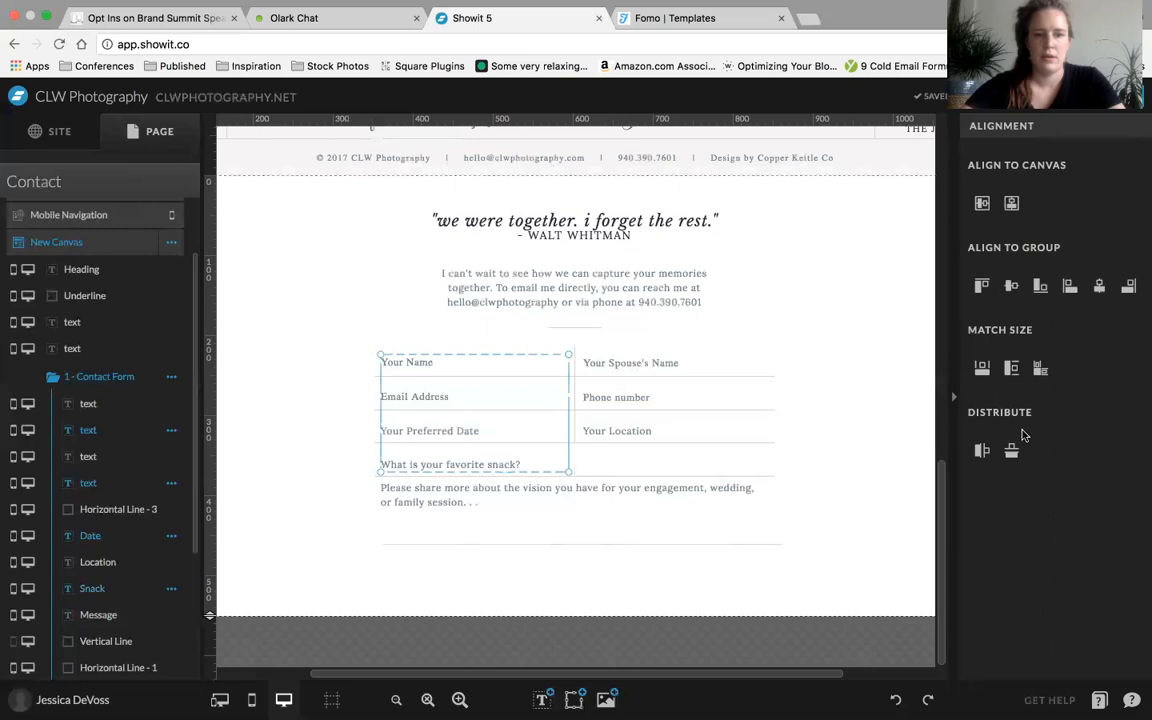
{"action": "left_click", "coordinate": [1011, 450]}
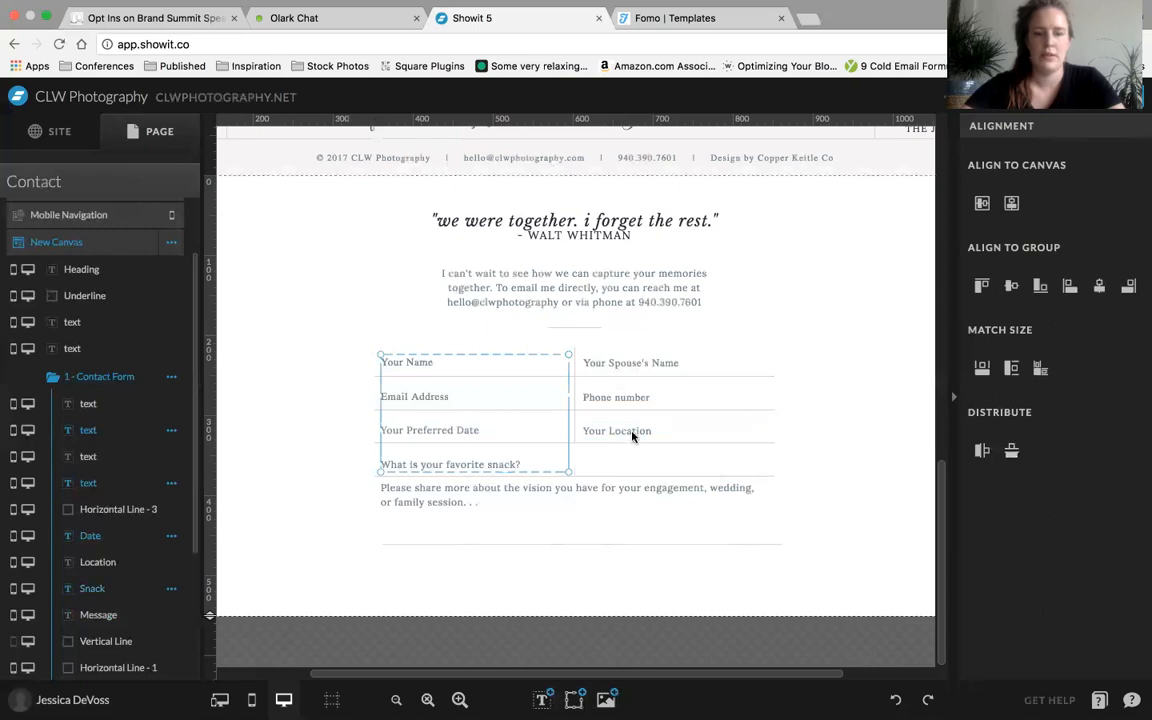
Distribute the Your Spouse's Name, Phone number, Your Location and favorite snack fields evenly in the vertical direction
{"action": "left_click", "coordinate": [765, 434]}
{"action": "left_click", "coordinate": [650, 431]}
{"action": "left_click", "coordinate": [643, 400], "text": "shift"}
{"action": "left_click", "coordinate": [643, 364], "text": "shift"}
{"action": "left_click", "coordinate": [504, 466], "text": "shift"}
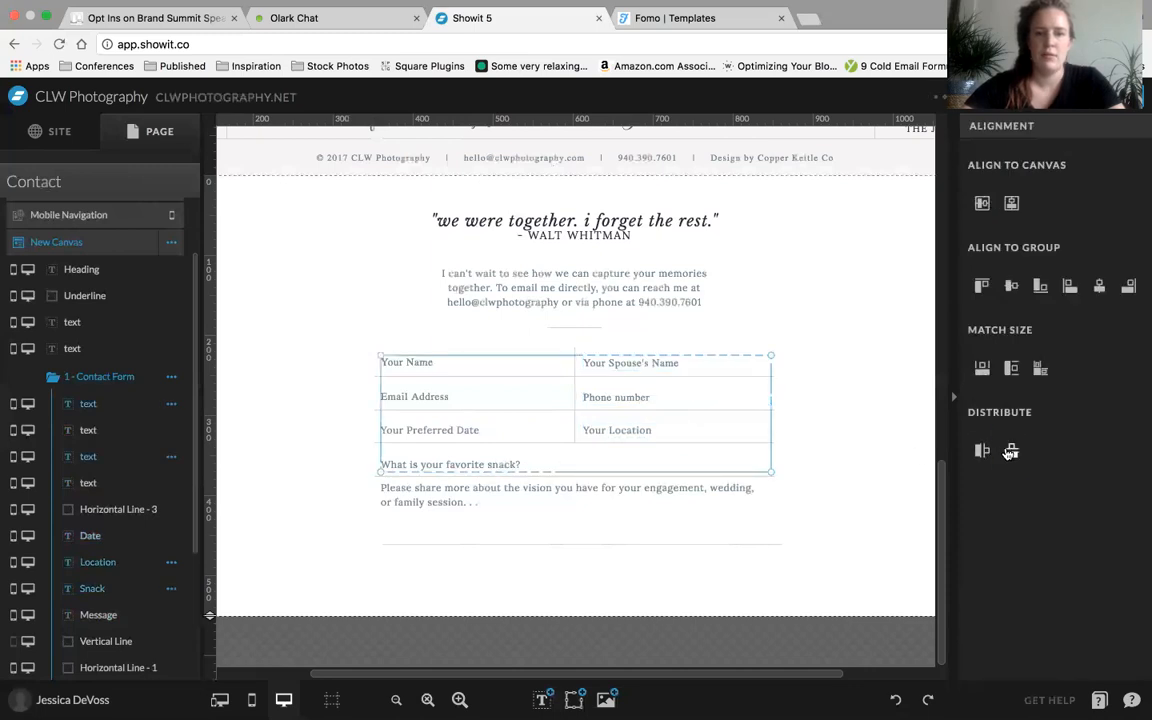
{"action": "left_click", "coordinate": [859, 447]}
Widen the favorite snack field so that it spans both columns of the contact form
{"action": "left_click", "coordinate": [515, 466]}
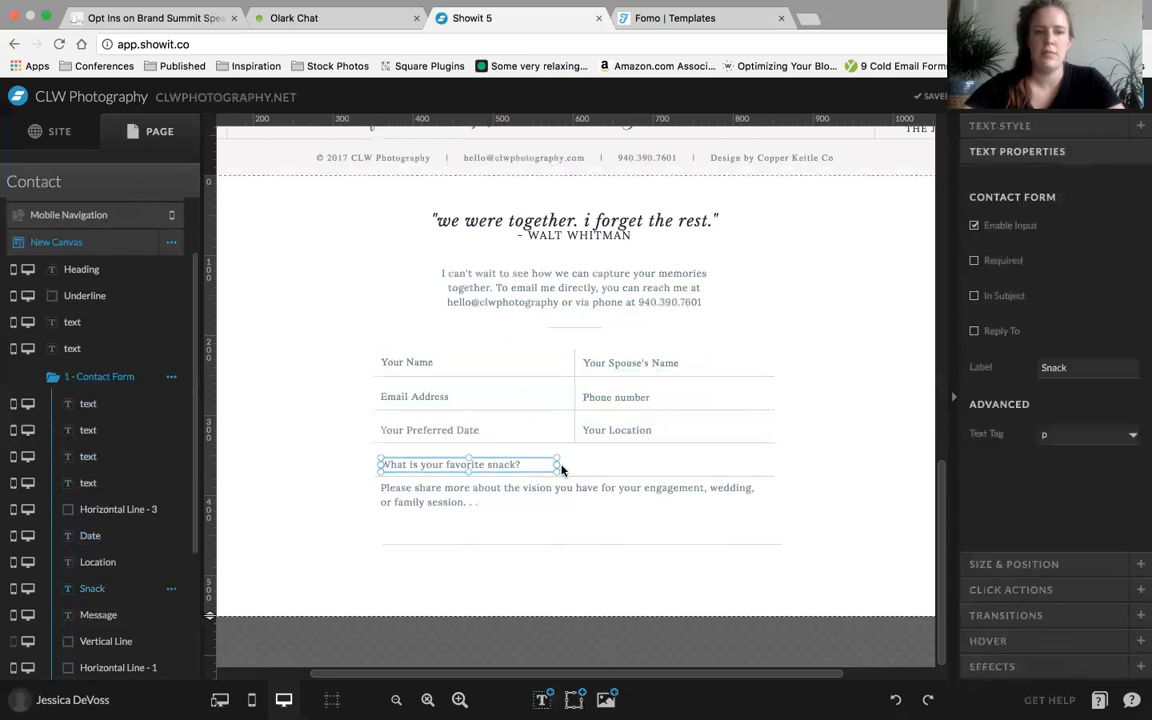
{"action": "left_click_drag", "start_coordinate": [557, 465], "coordinate": [772, 465]}
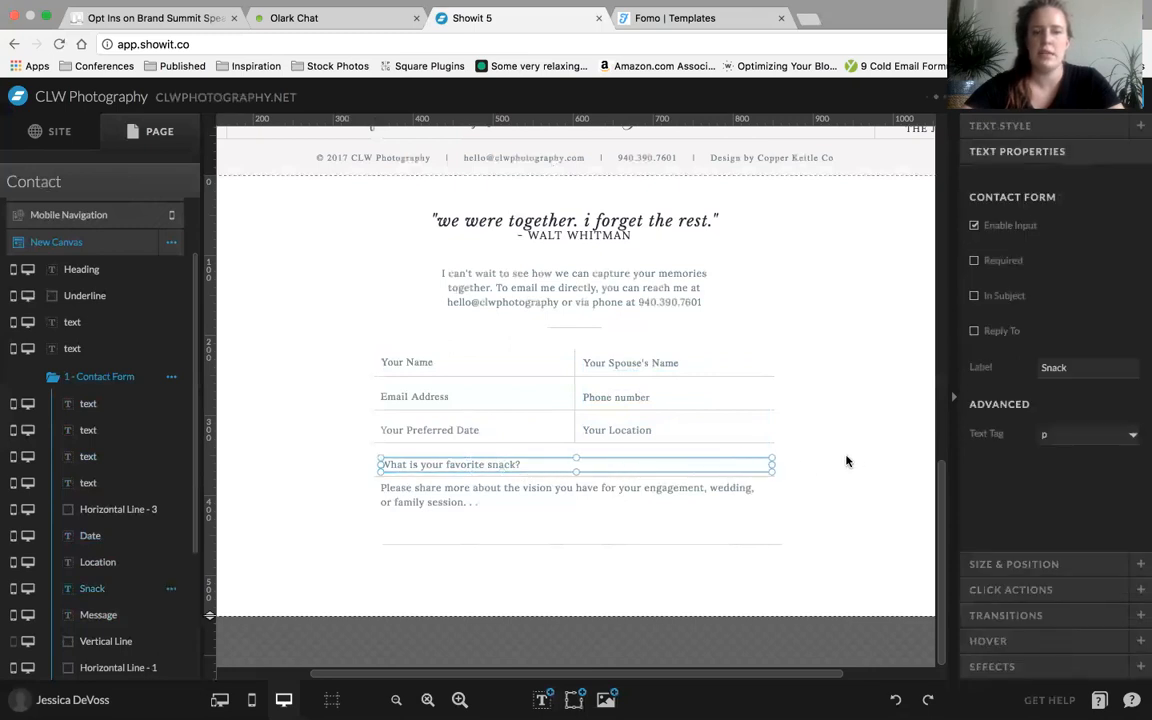
{"action": "left_click", "coordinate": [847, 459]}
{"action": "left_click", "coordinate": [710, 466]}
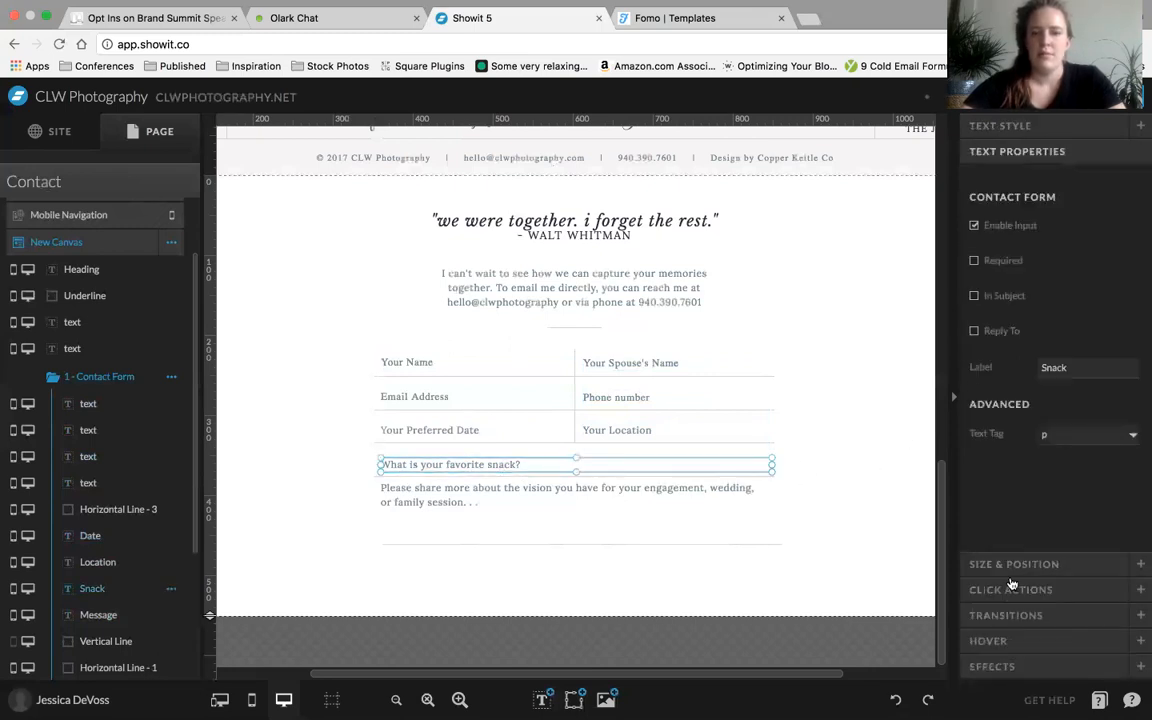
Try centering the Your Spouse's Name, Phone number and Your Location fields horizontally on the canvas, and undo it
{"action": "left_click", "coordinate": [655, 432]}
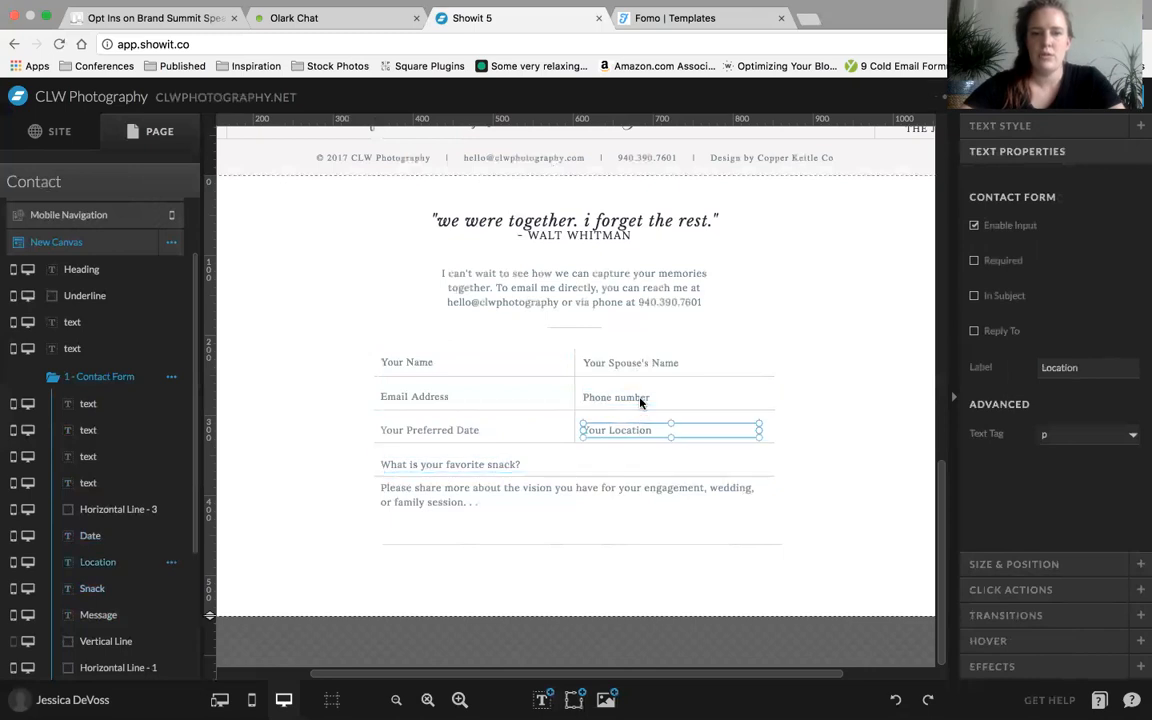
{"action": "left_click", "coordinate": [638, 401], "text": "shift"}
{"action": "left_click", "coordinate": [642, 368], "text": "shift"}
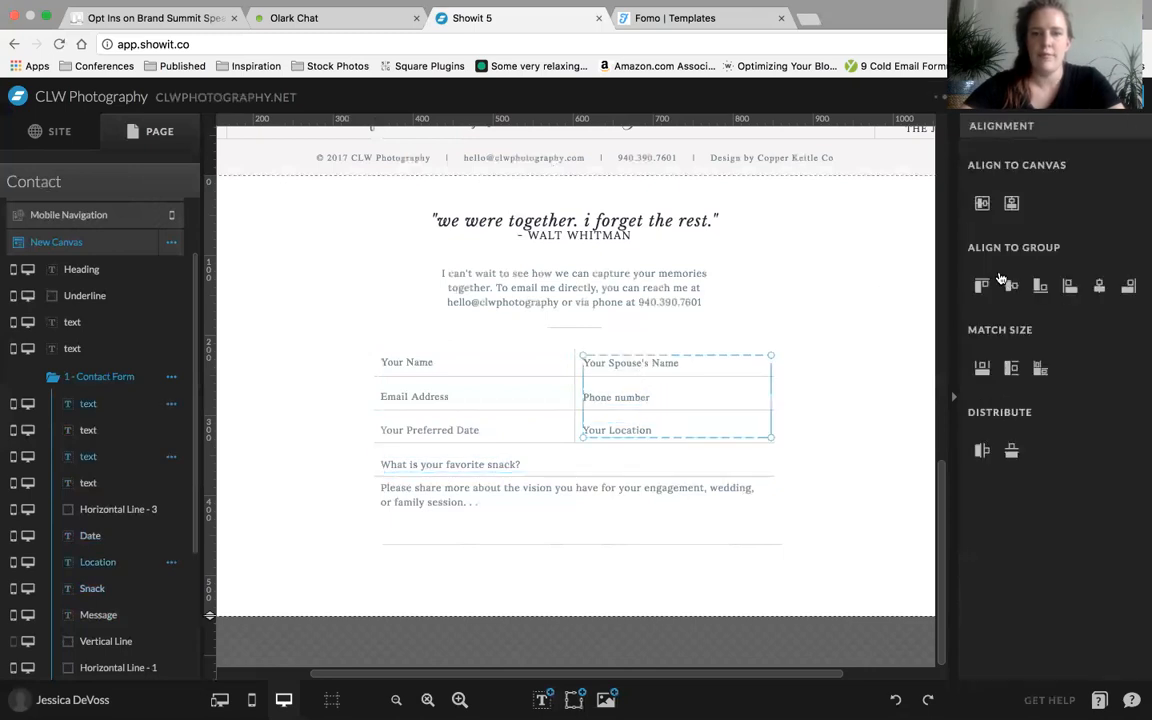
{"action": "left_click", "coordinate": [1012, 205]}
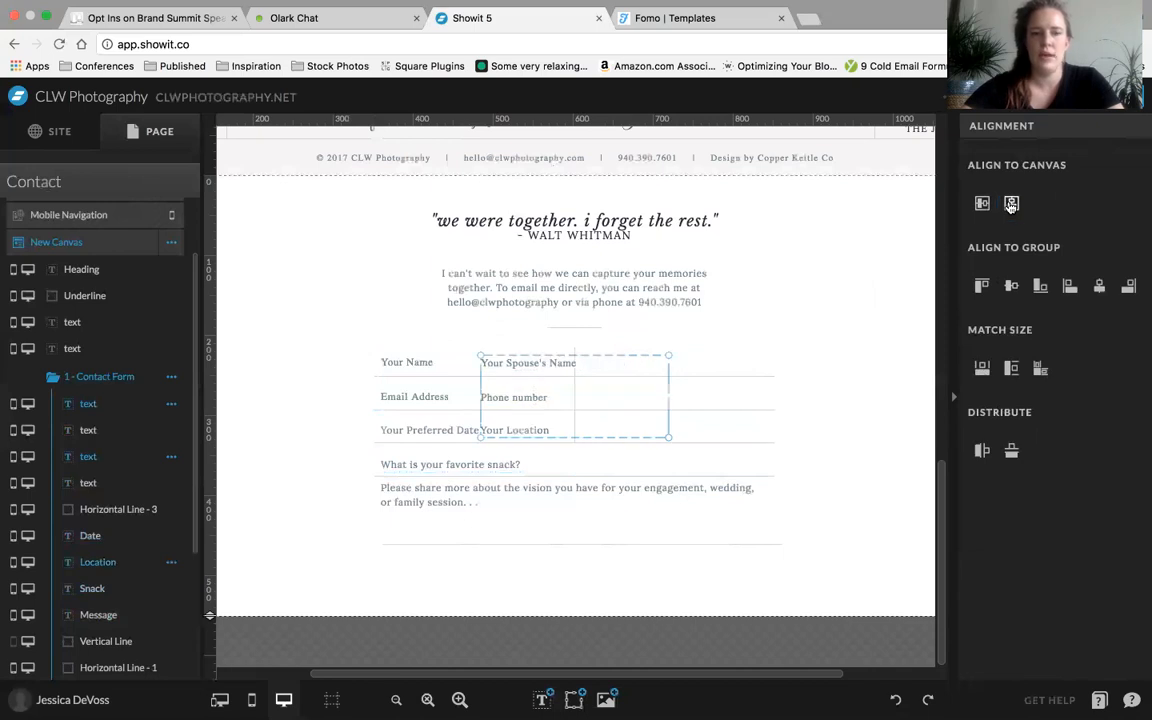
{"action": "key", "text": "super+z"}
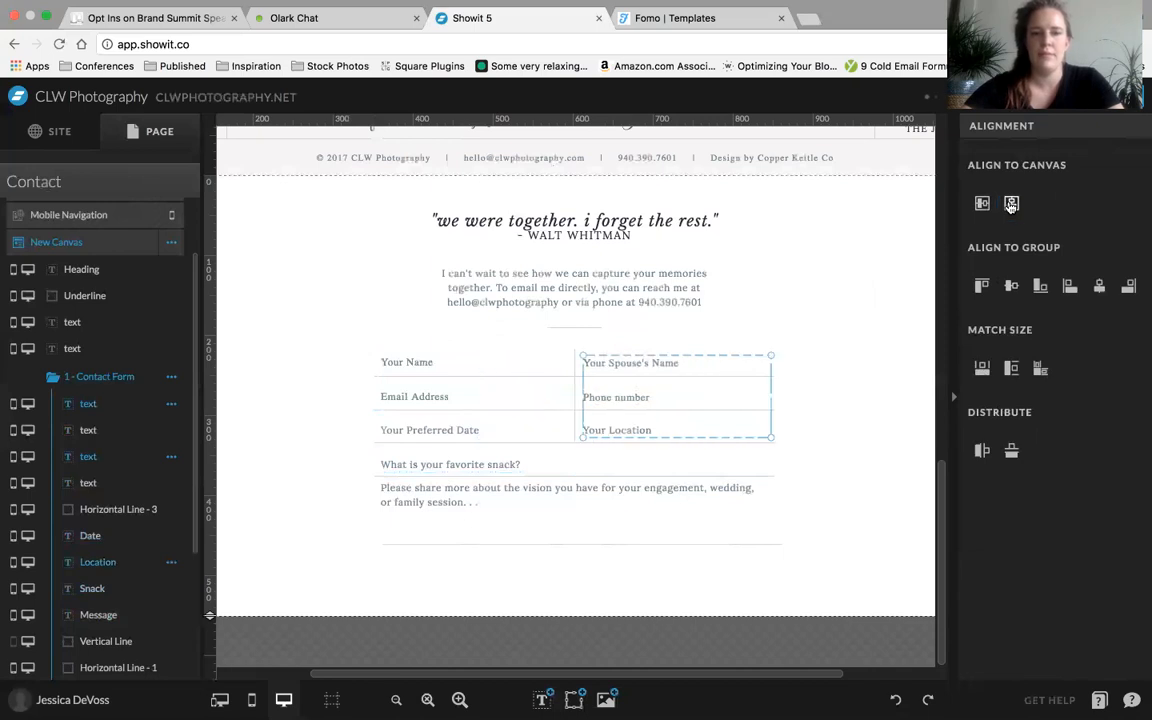
Try aligning the three right-column fields to their group's top and right edges, and undo both alignments
{"action": "left_click", "coordinate": [981, 287]}
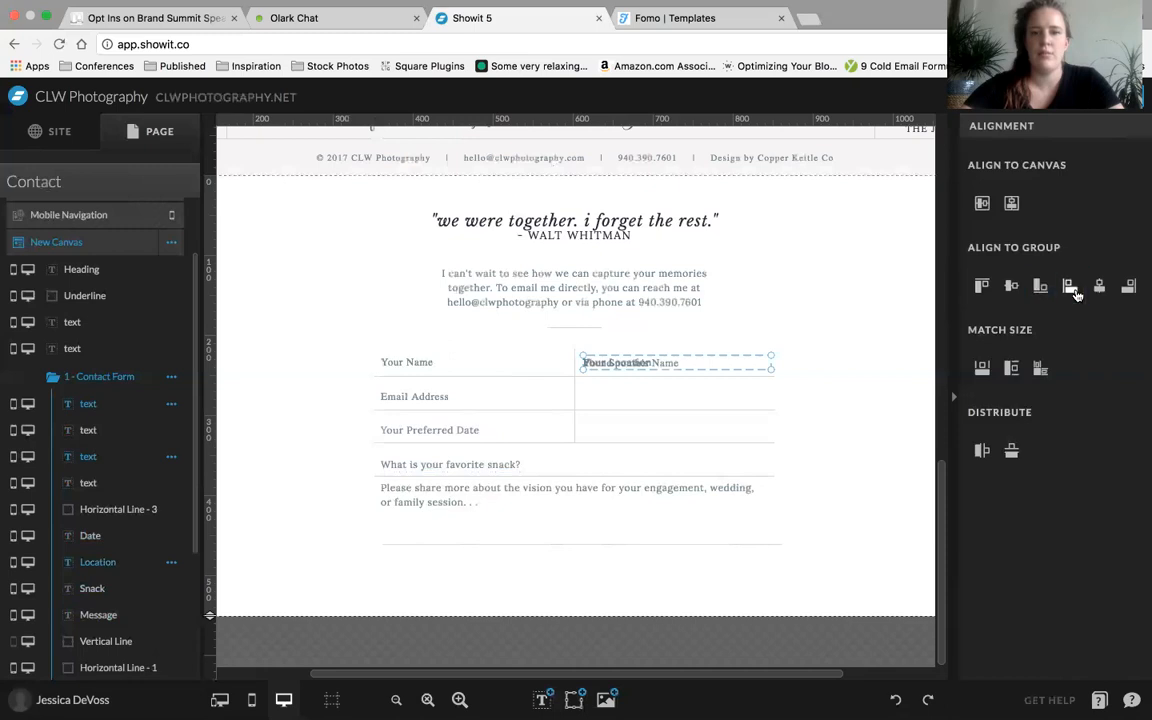
{"action": "left_click", "coordinate": [1128, 287]}
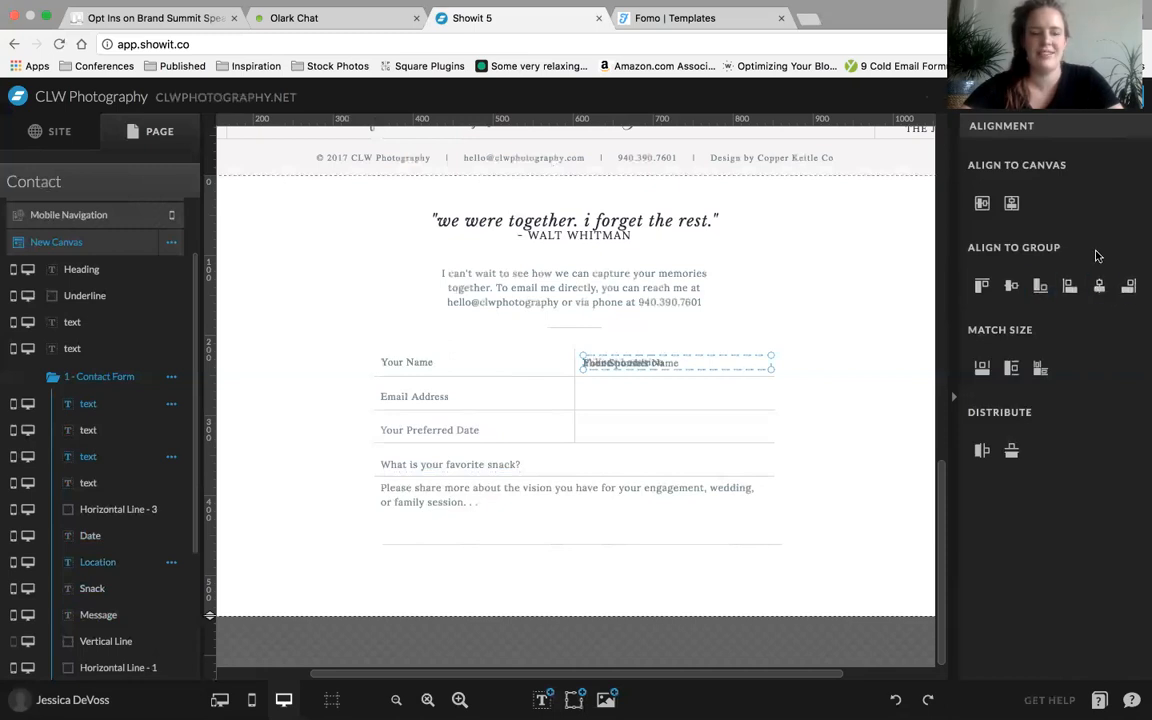
{"action": "key", "text": "super+z"}
{"action": "key", "text": "super+z"}
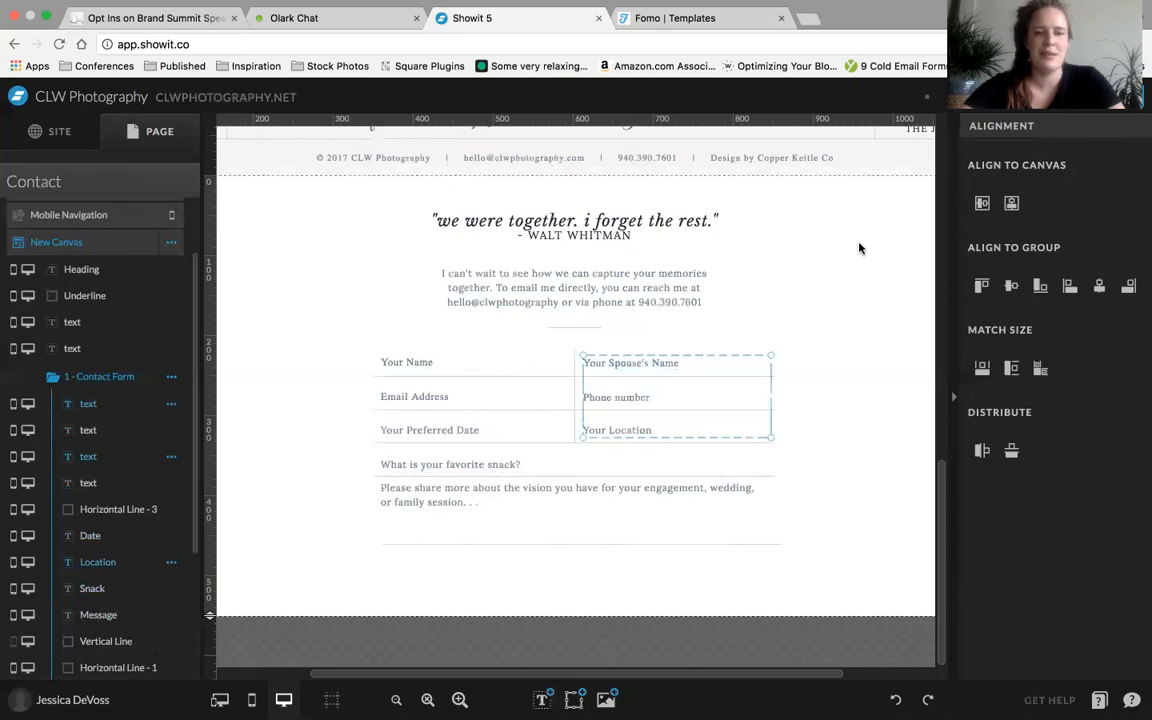
Try aligning the three right-column fields to their group's bottom edge, undo it, and do the same with the right edge
{"action": "left_click", "coordinate": [1040, 287]}
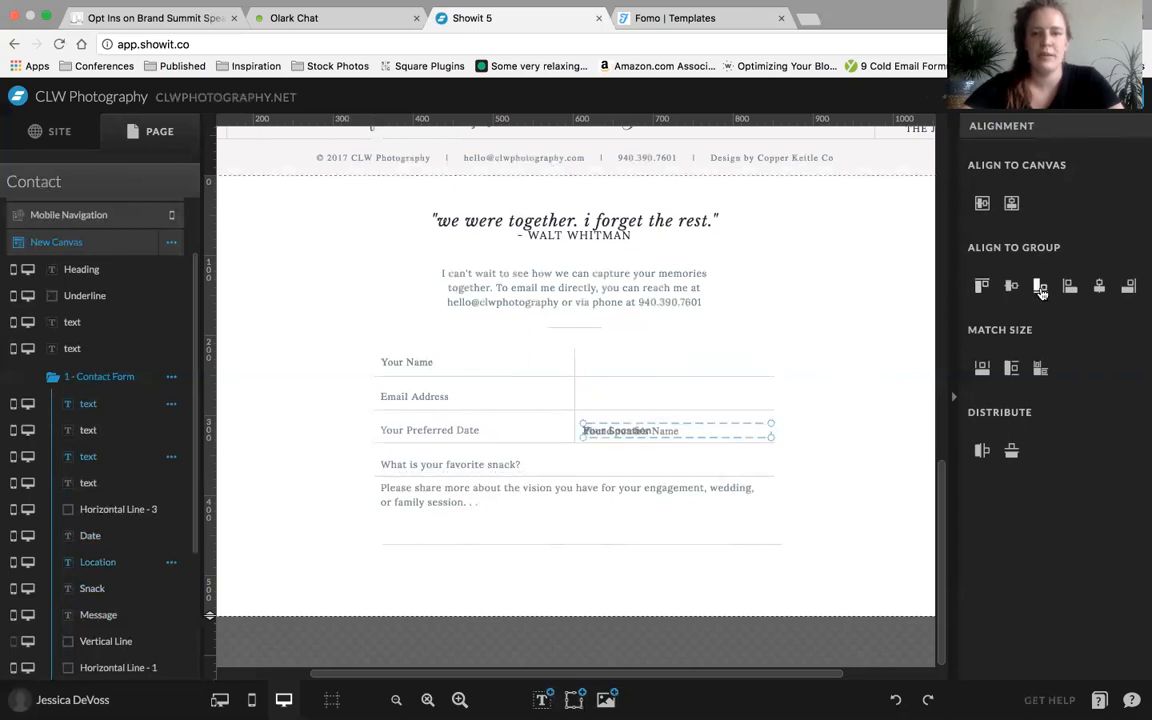
{"action": "key", "text": "super+z"}
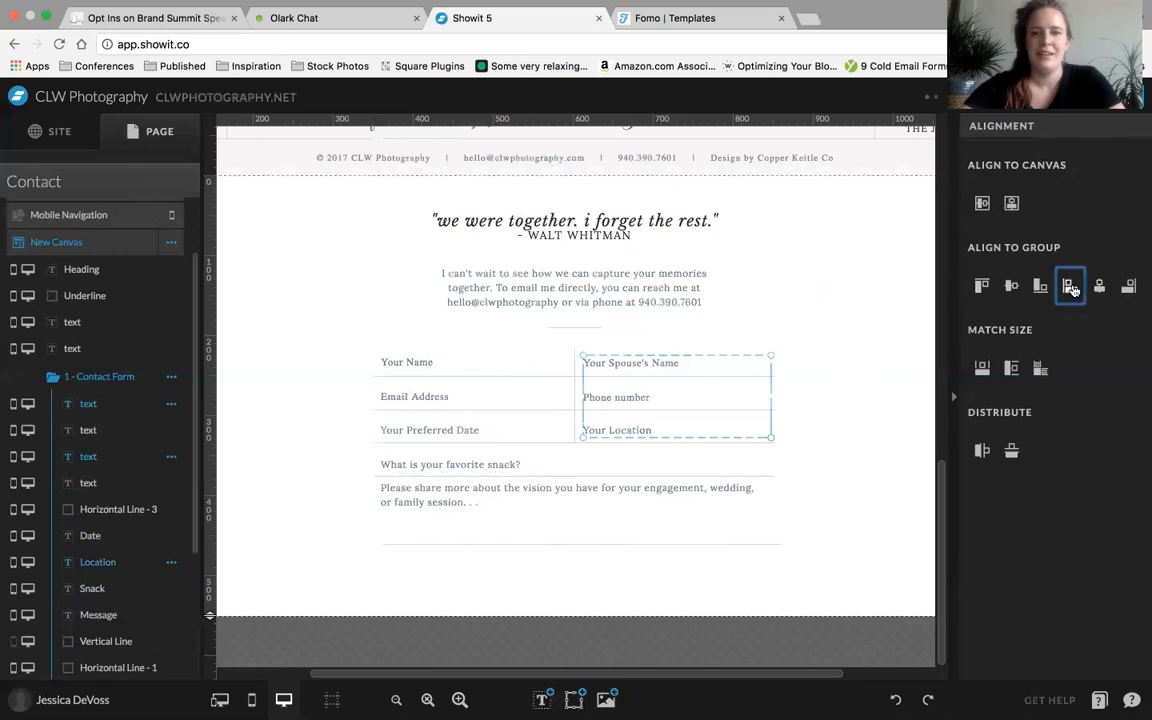
{"action": "left_click", "coordinate": [1128, 286]}
{"action": "key", "text": "super+z"}
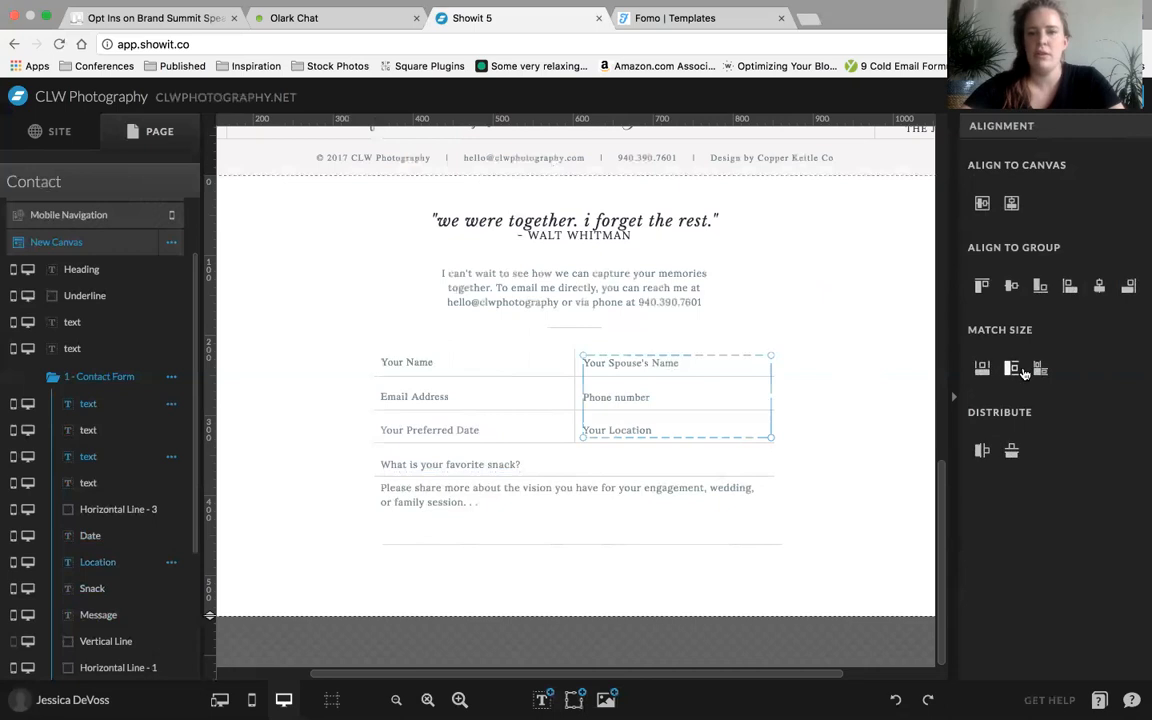
{"action": "left_click", "coordinate": [840, 324]}
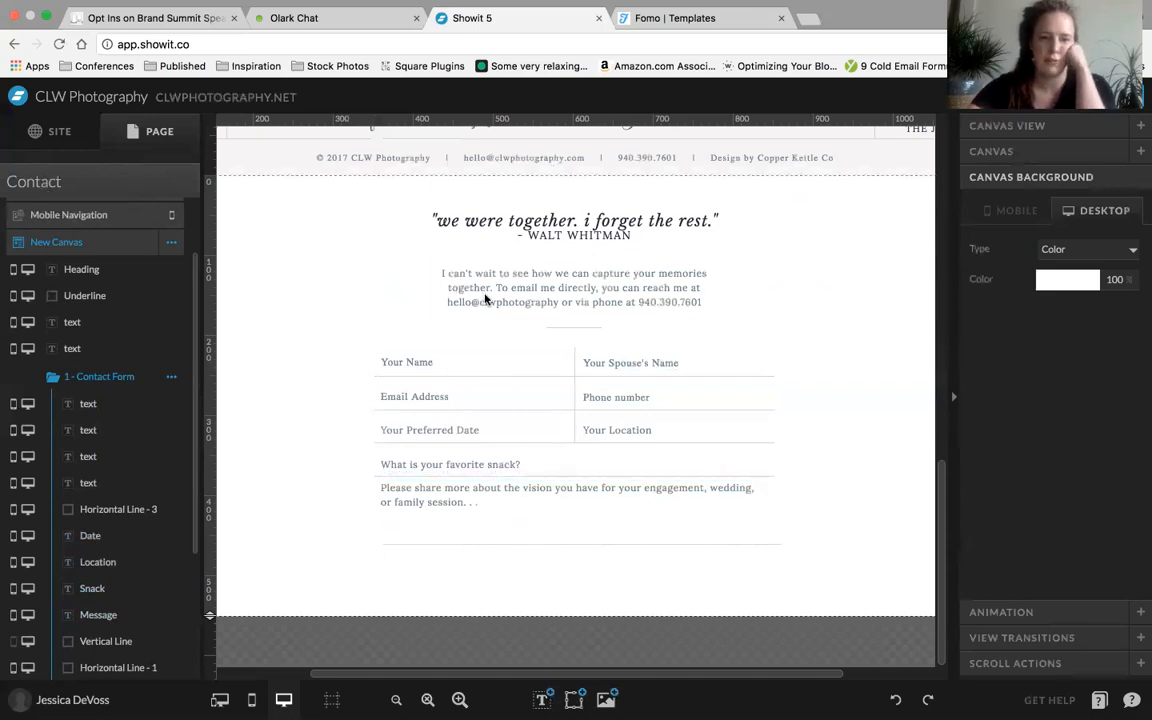
{"action": "left_click", "coordinate": [668, 523]}
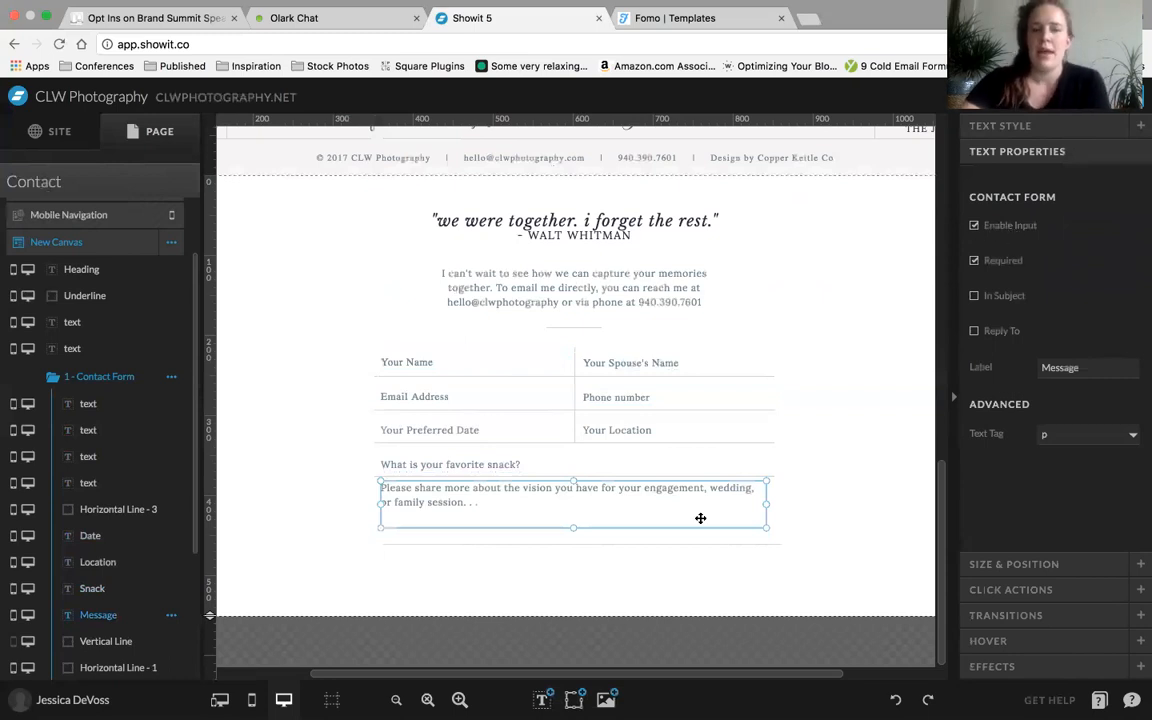
{"action": "left_click", "coordinate": [664, 596]}
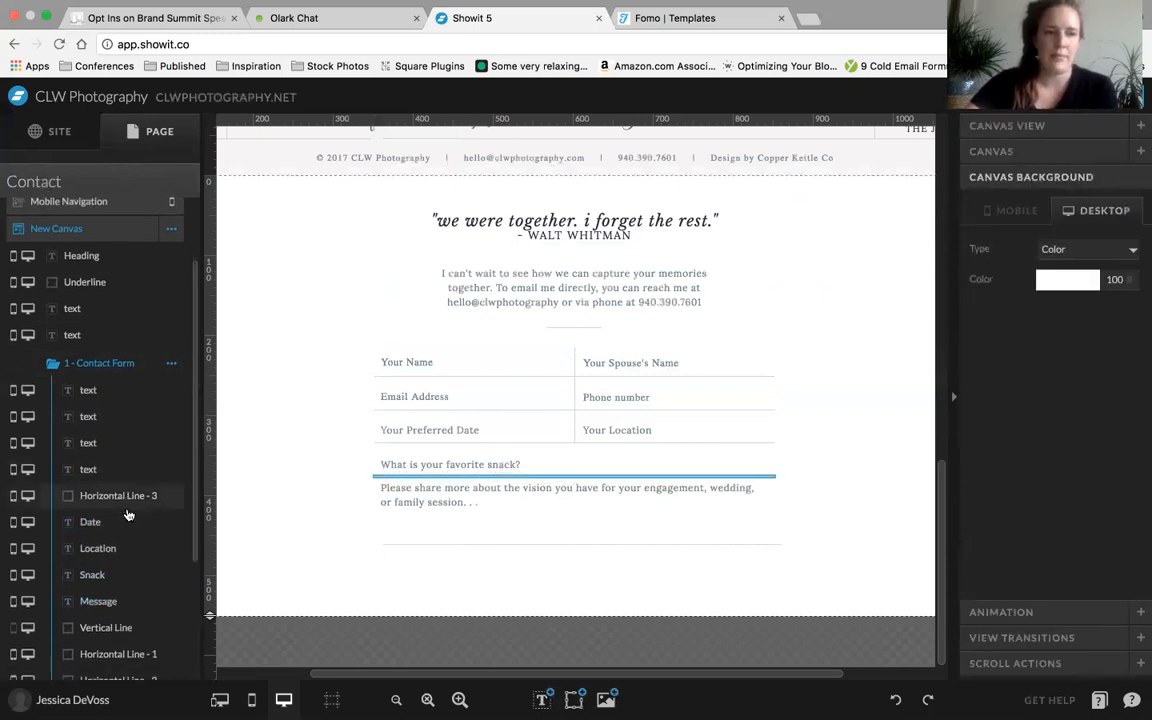
{"action": "scroll", "coordinate": [128, 515], "scroll_direction": "down", "scroll_amount": 3}
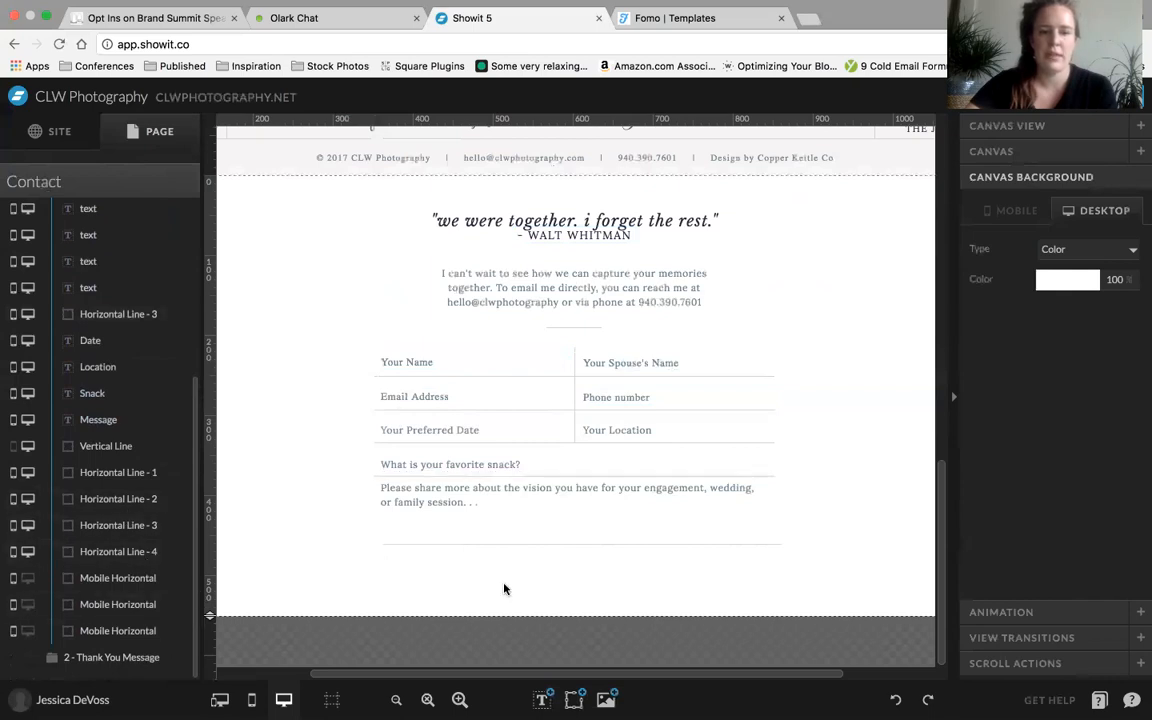
Add a subheading centered below the contact form's last line and change its text to SUBMIT
{"action": "left_click", "coordinate": [541, 699]}
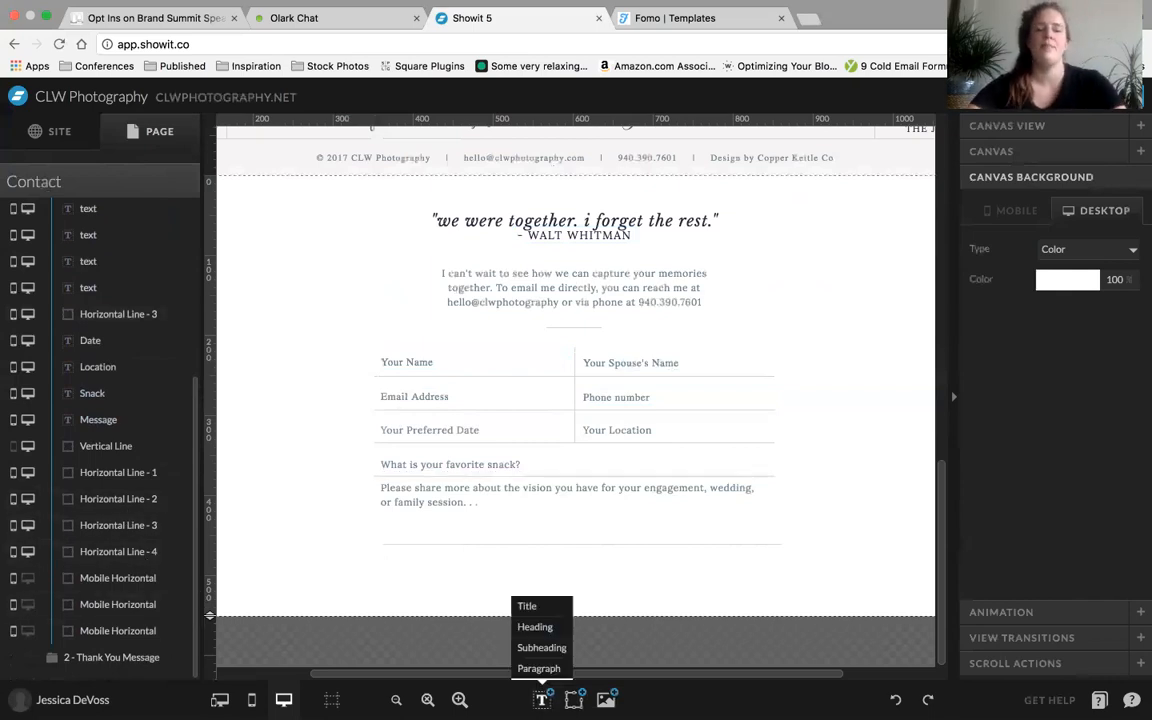
{"action": "left_click", "coordinate": [542, 648]}
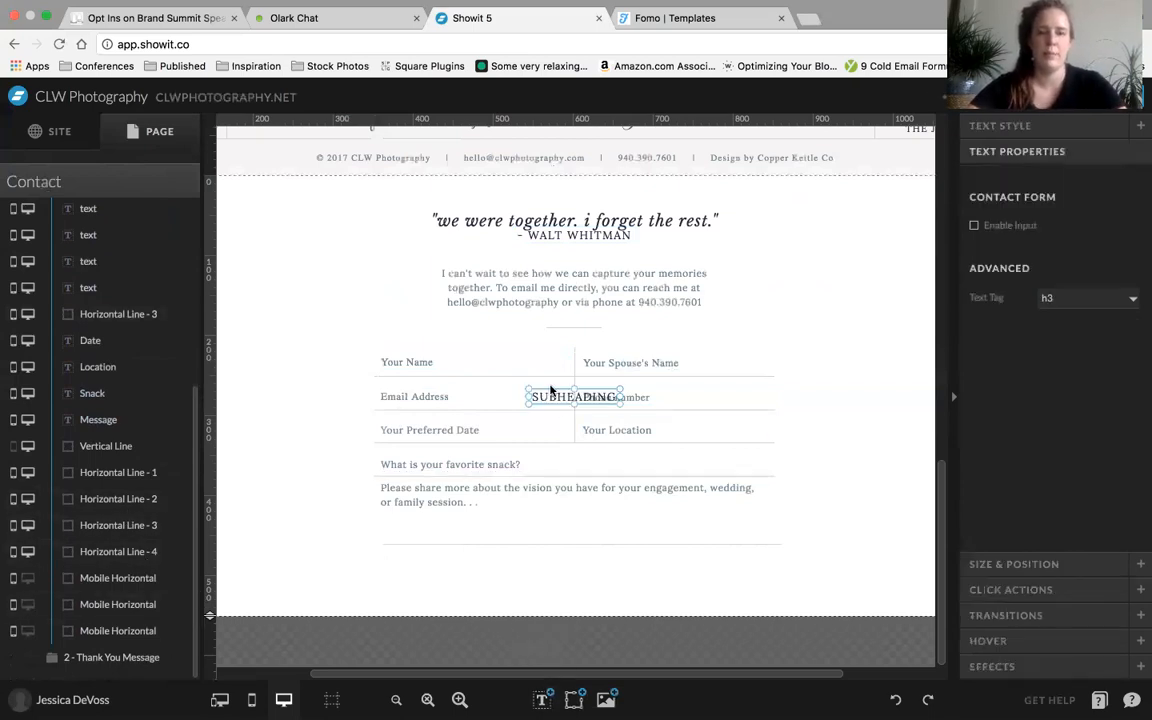
{"action": "left_click_drag", "start_coordinate": [550, 396], "coordinate": [540, 578]}
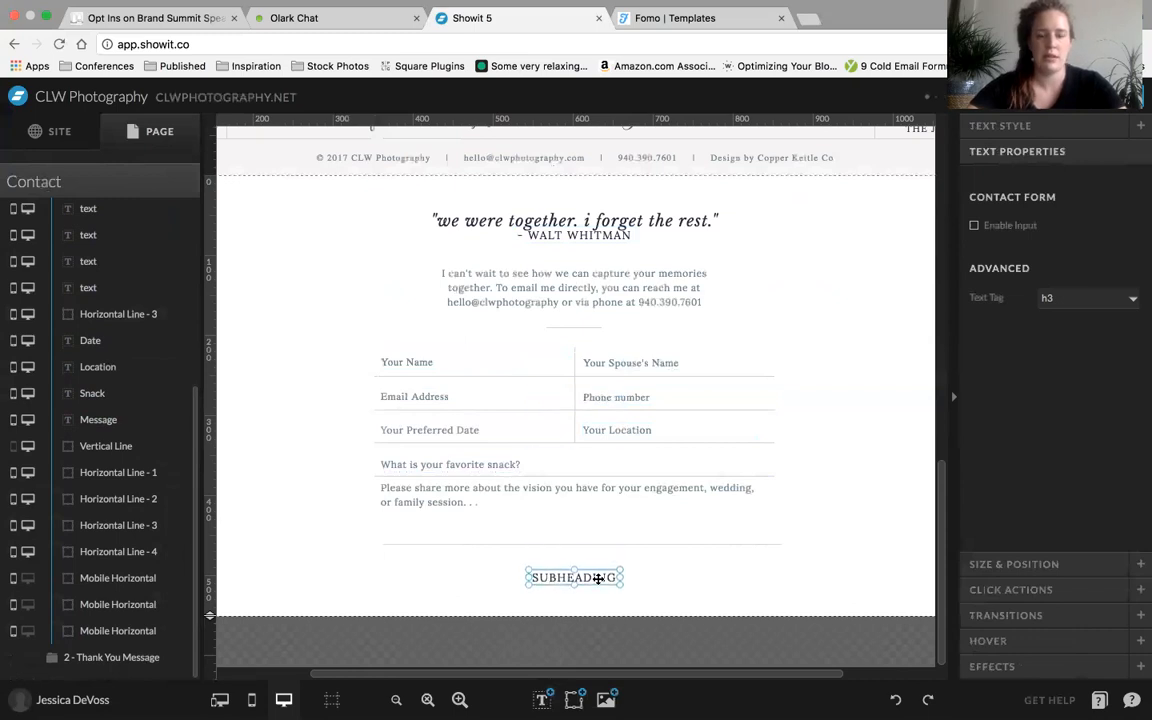
{"action": "double_click", "coordinate": [593, 577]}
{"action": "type", "text": "SUBMI"}
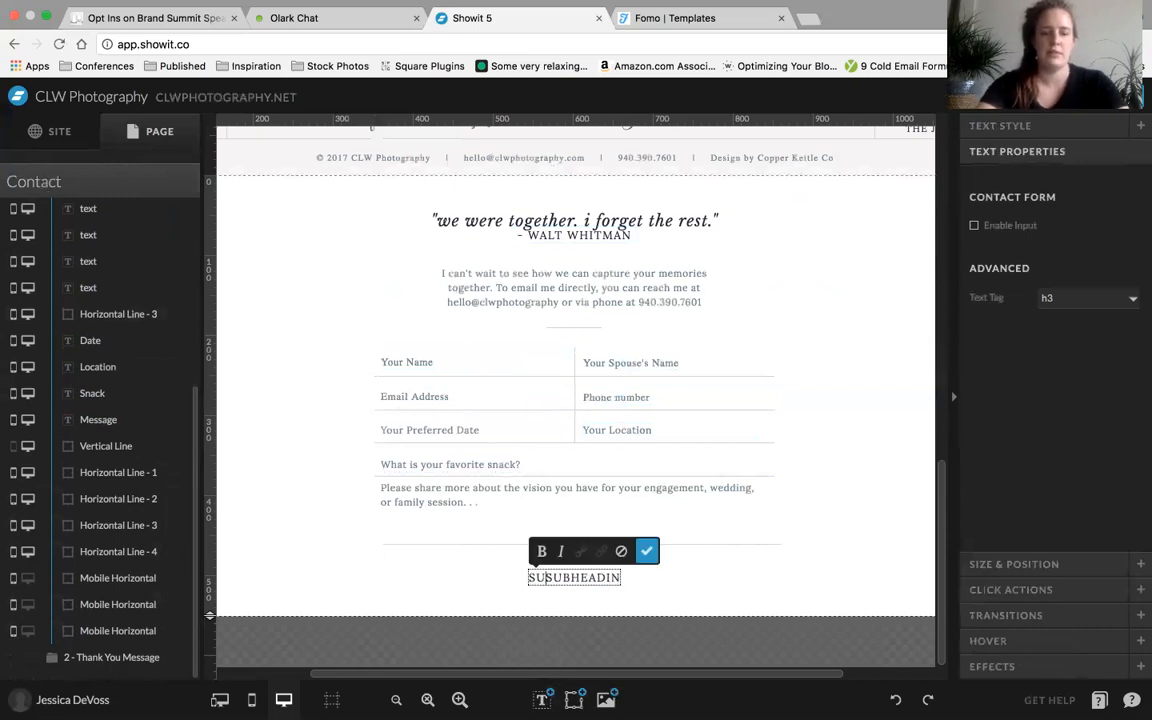
{"action": "type", "text": "T"}
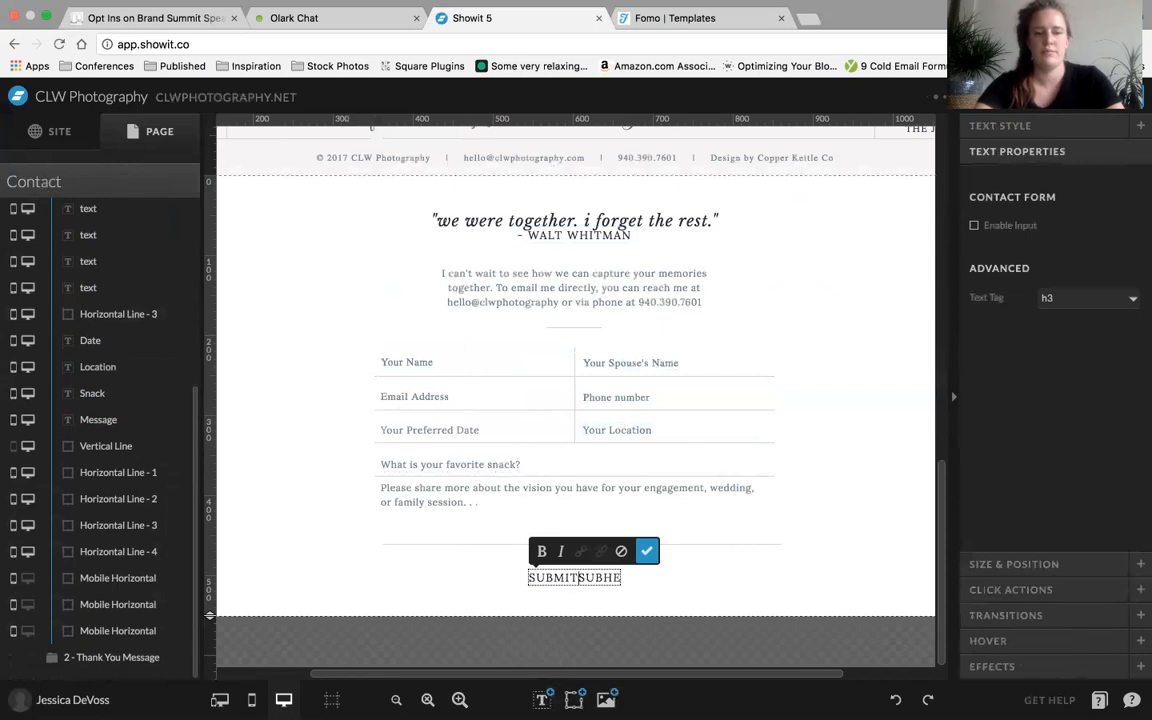
{"action": "key", "text": "ctrl+a"}
{"action": "type", "text": "SUBMIT"}
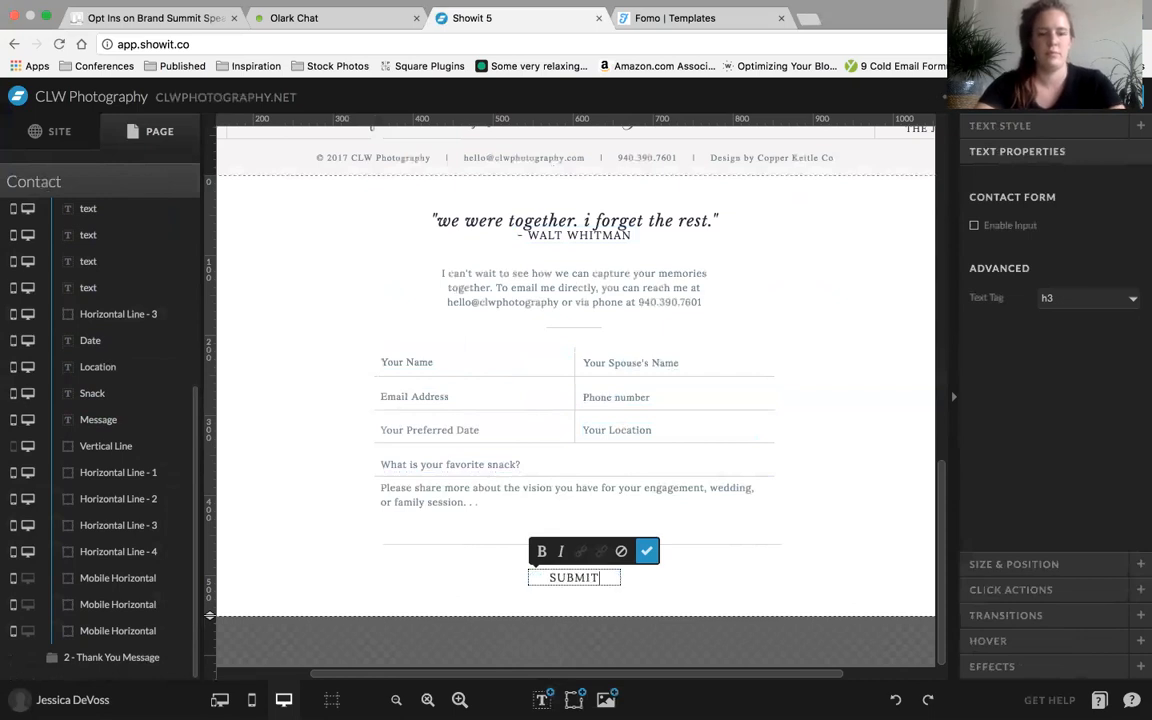
{"action": "left_click", "coordinate": [647, 568]}
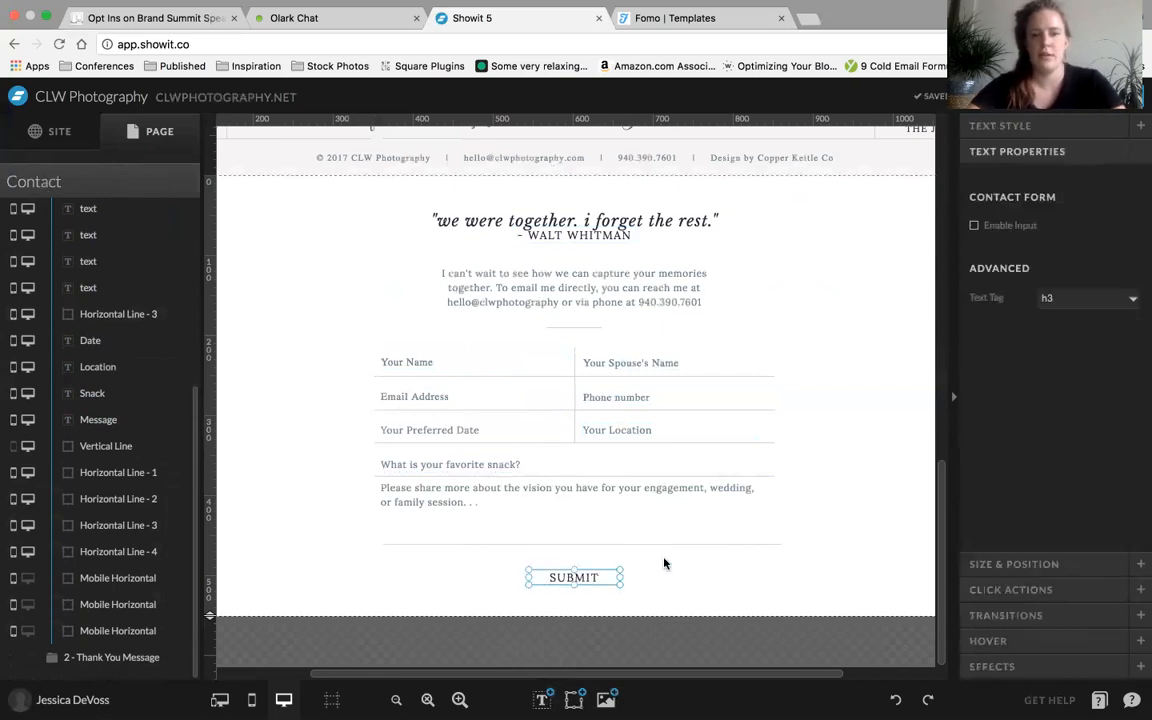
Give the SUBMIT text a custom hover effect with 70% opacity
{"action": "left_click", "coordinate": [1020, 640]}
{"action": "left_click", "coordinate": [1086, 285]}
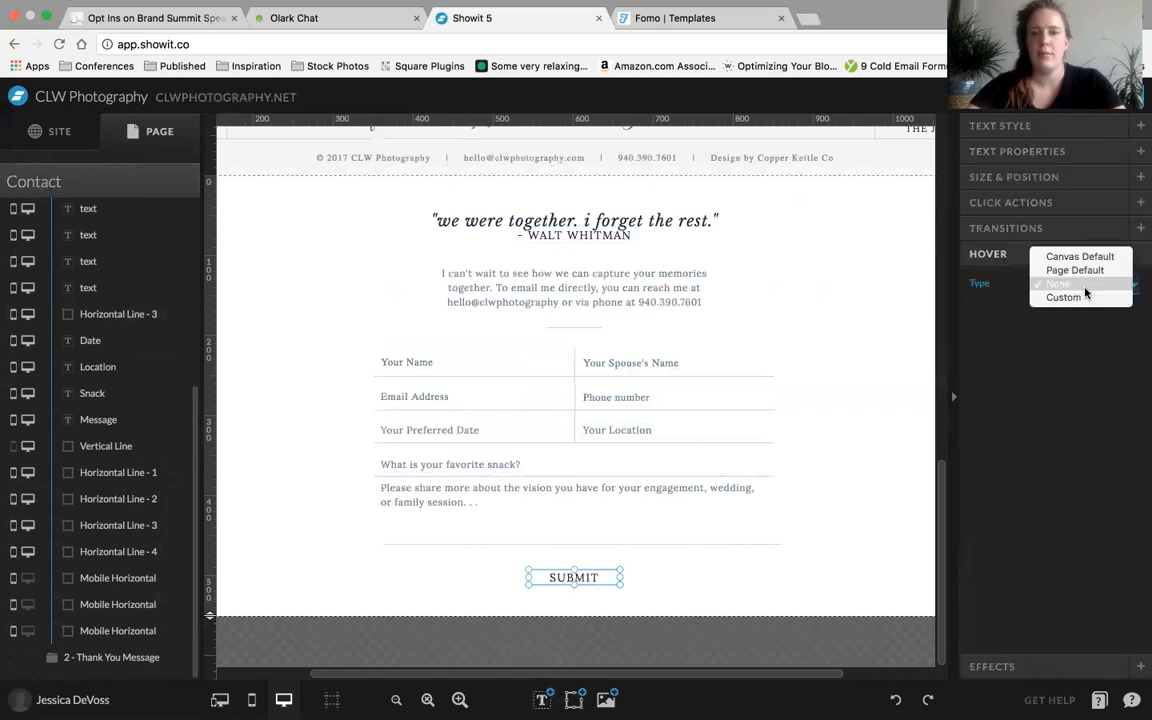
{"action": "left_click", "coordinate": [1080, 286]}
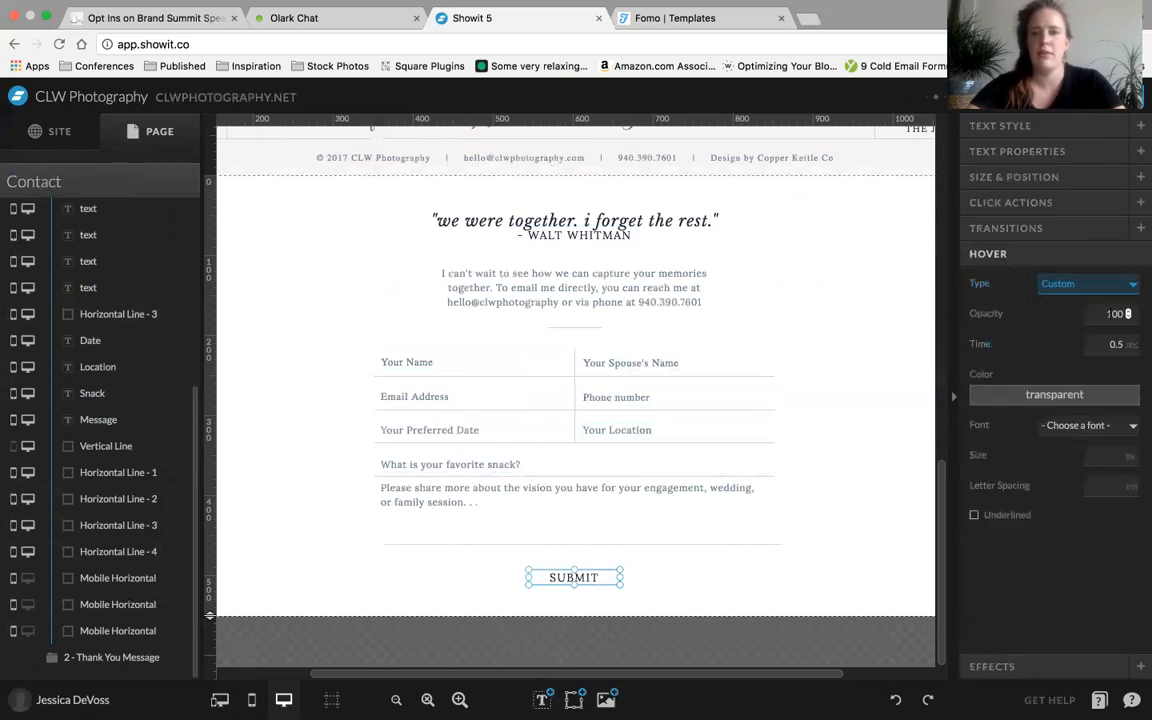
{"action": "left_click", "coordinate": [1127, 313]}
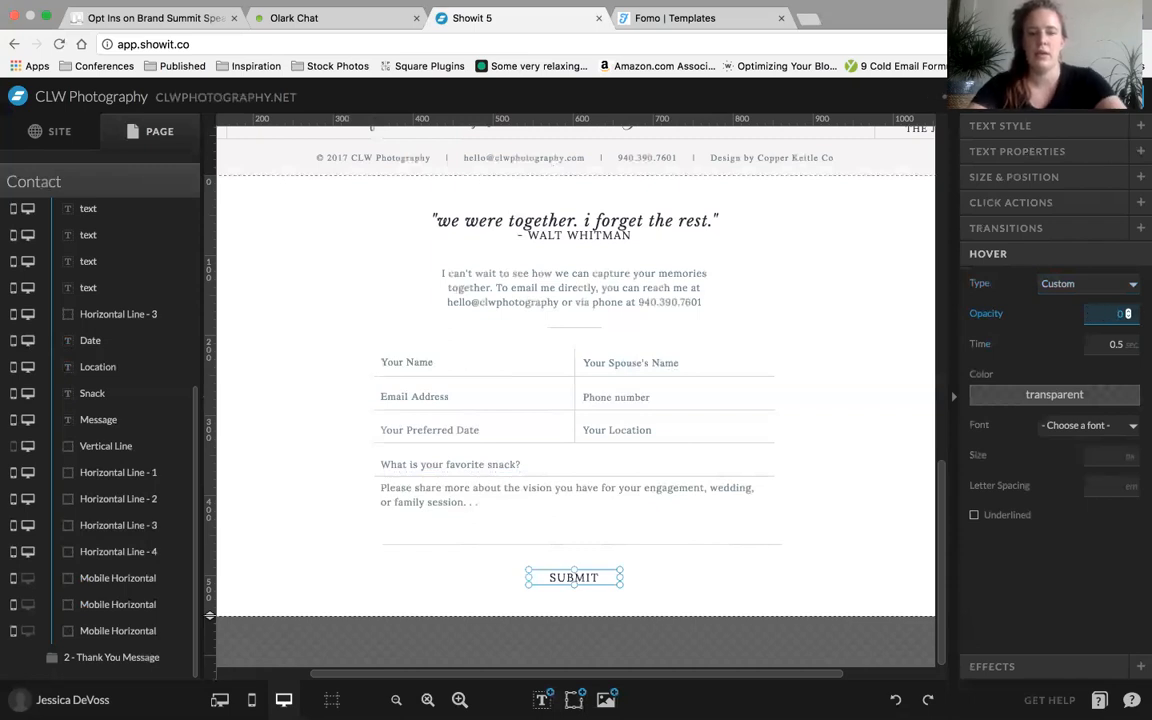
{"action": "key", "text": "Tab"}
{"action": "left_click", "coordinate": [1028, 550]}
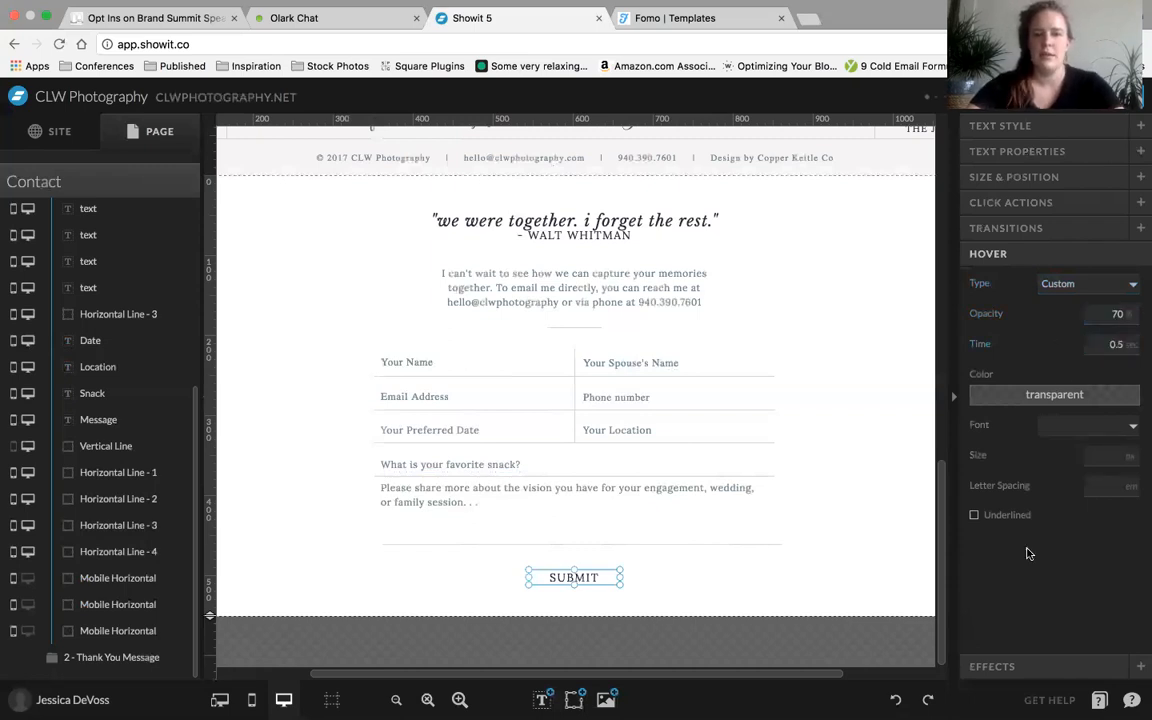
{"action": "left_click", "coordinate": [1012, 203]}
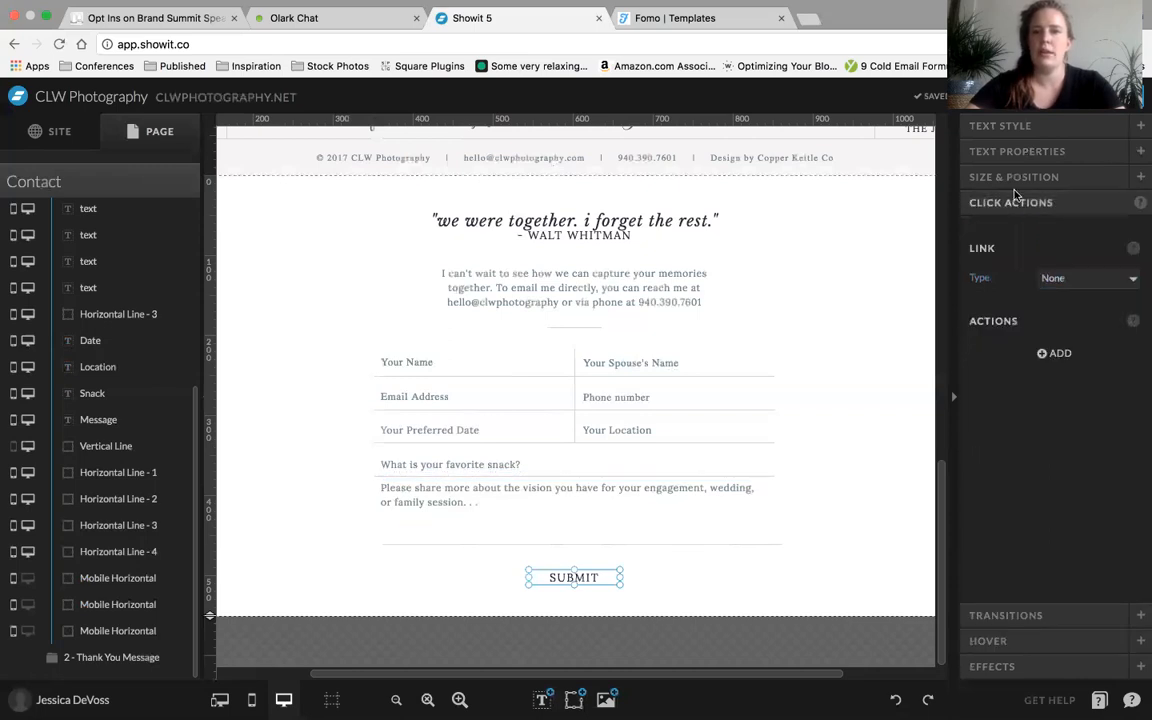
{"action": "left_click", "coordinate": [1020, 133]}
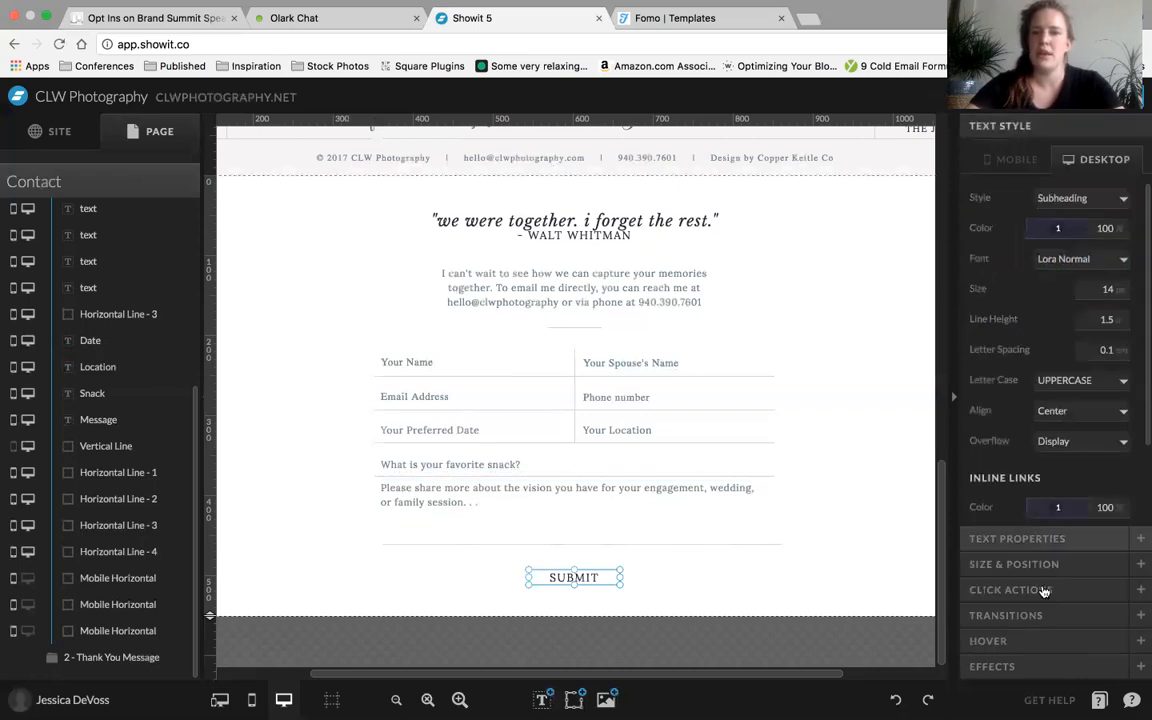
{"action": "left_click", "coordinate": [1035, 536]}
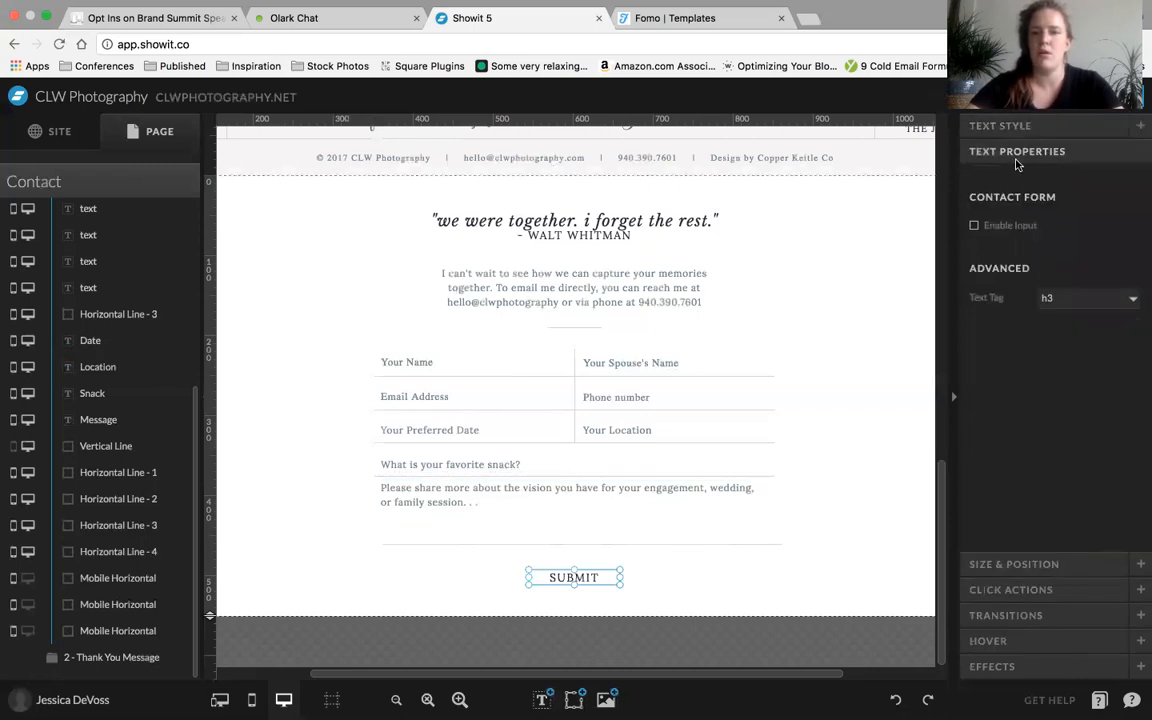
{"action": "left_click", "coordinate": [1025, 564]}
Link the SUBMIT text to View 2 of this canvas through its click actions
{"action": "left_click", "coordinate": [1012, 590]}
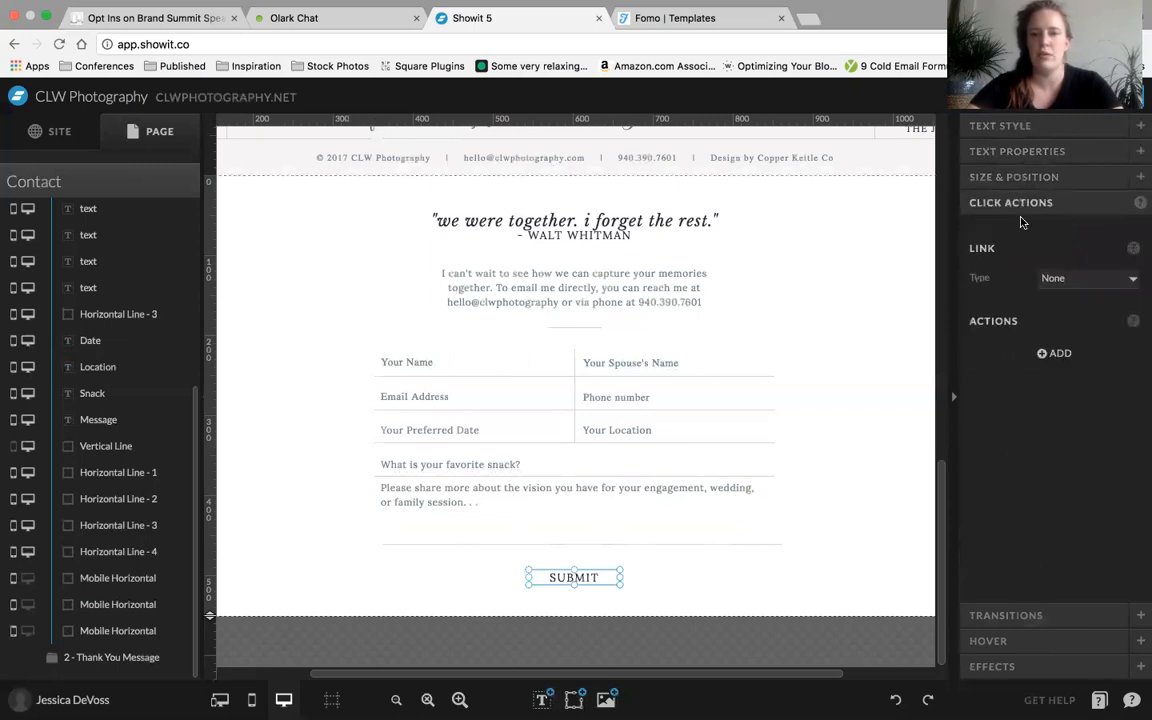
{"action": "left_click", "coordinate": [1066, 281]}
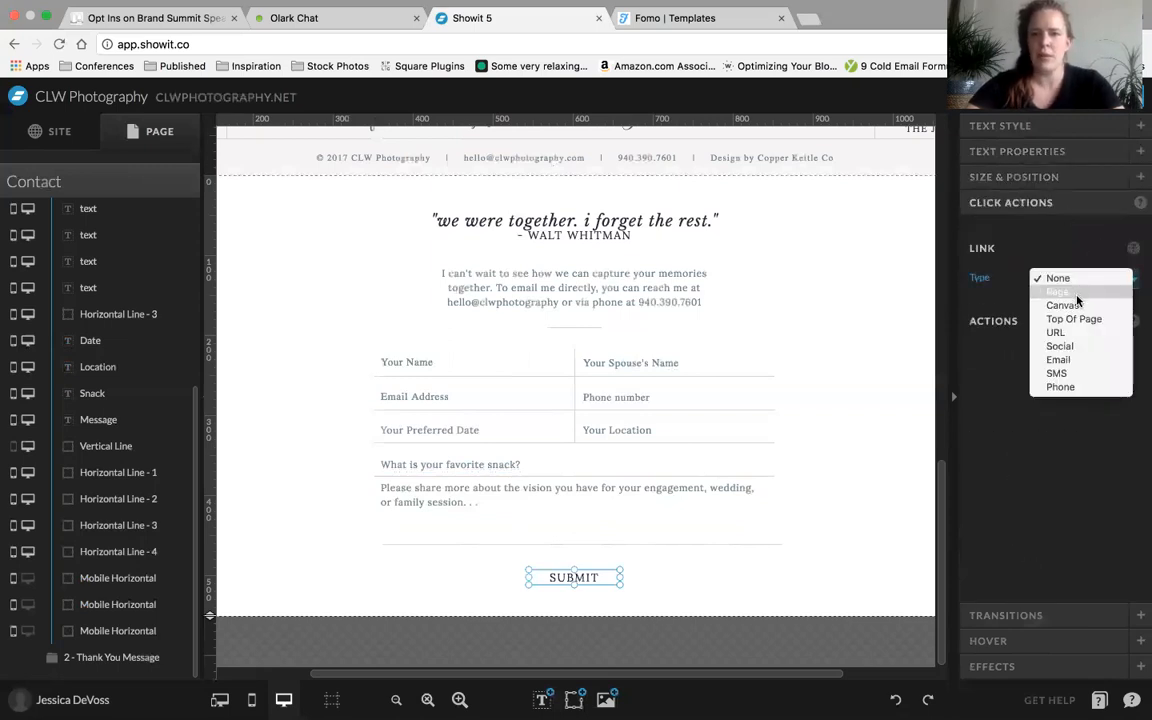
{"action": "left_click", "coordinate": [1076, 306]}
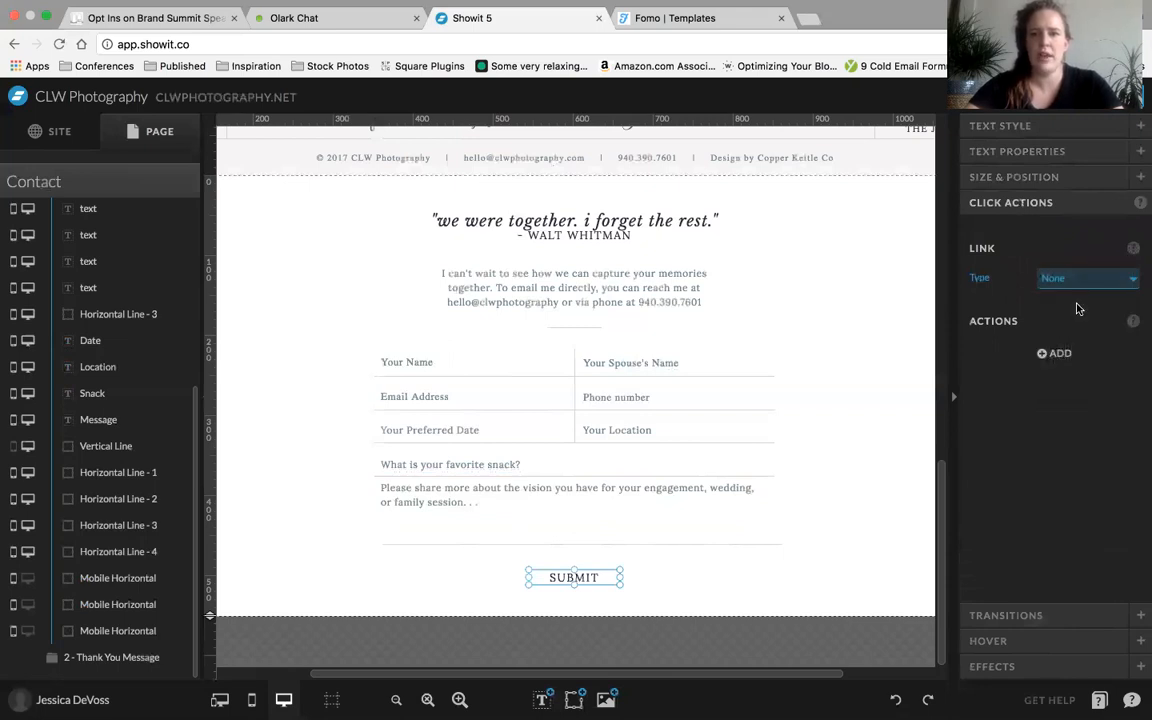
{"action": "left_click", "coordinate": [1070, 311]}
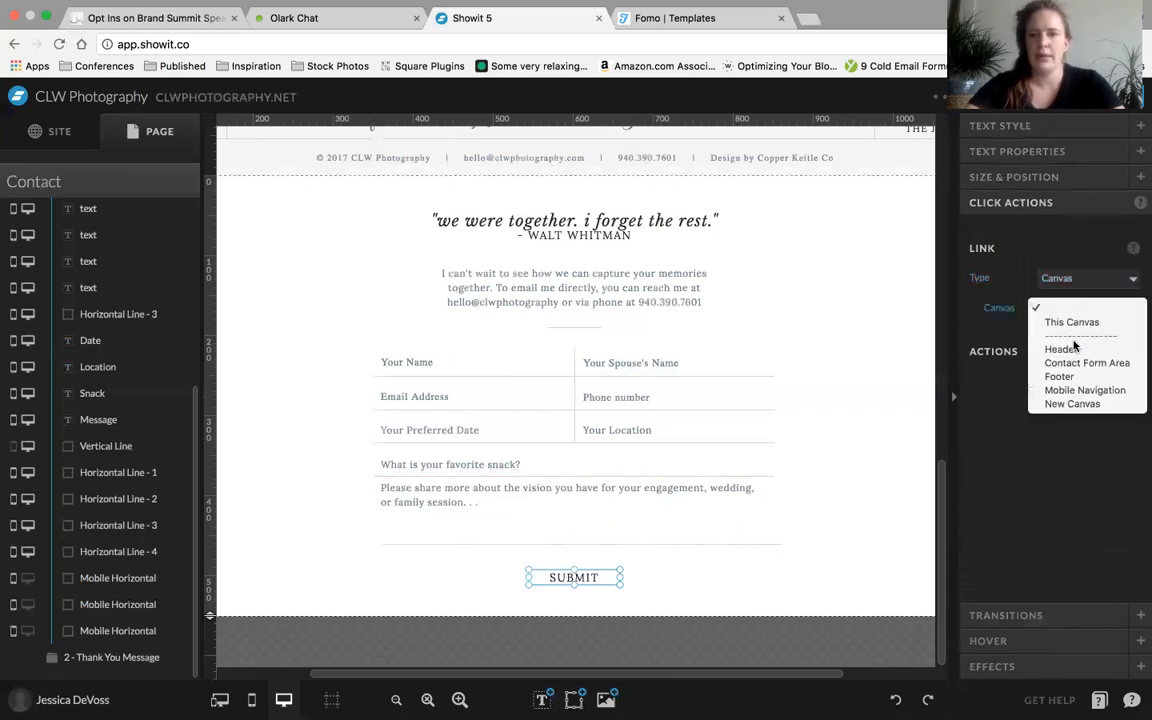
{"action": "left_click", "coordinate": [1081, 323]}
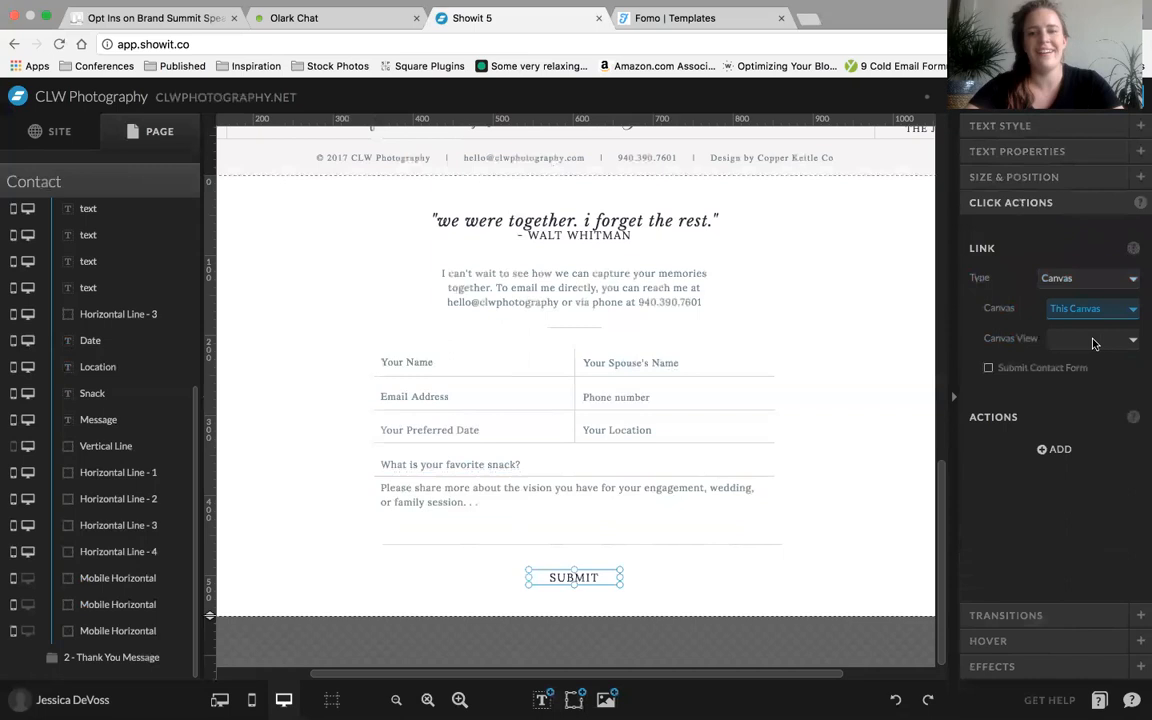
{"action": "left_click", "coordinate": [1097, 340]}
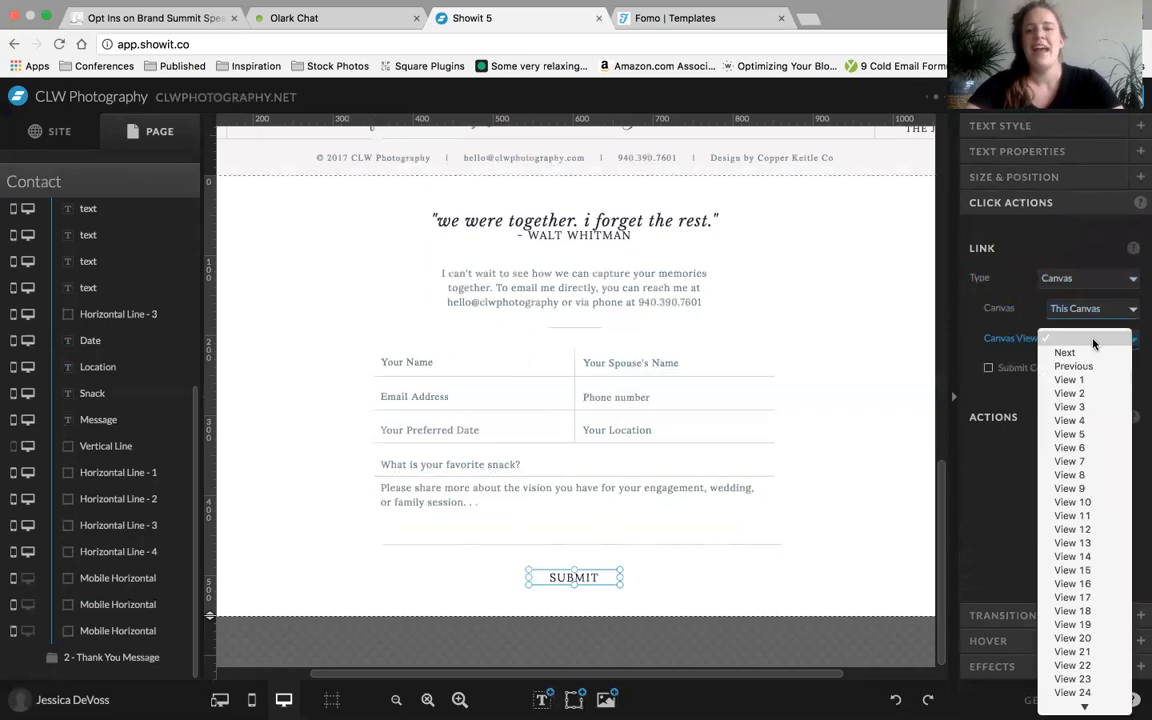
{"action": "left_click", "coordinate": [1068, 401]}
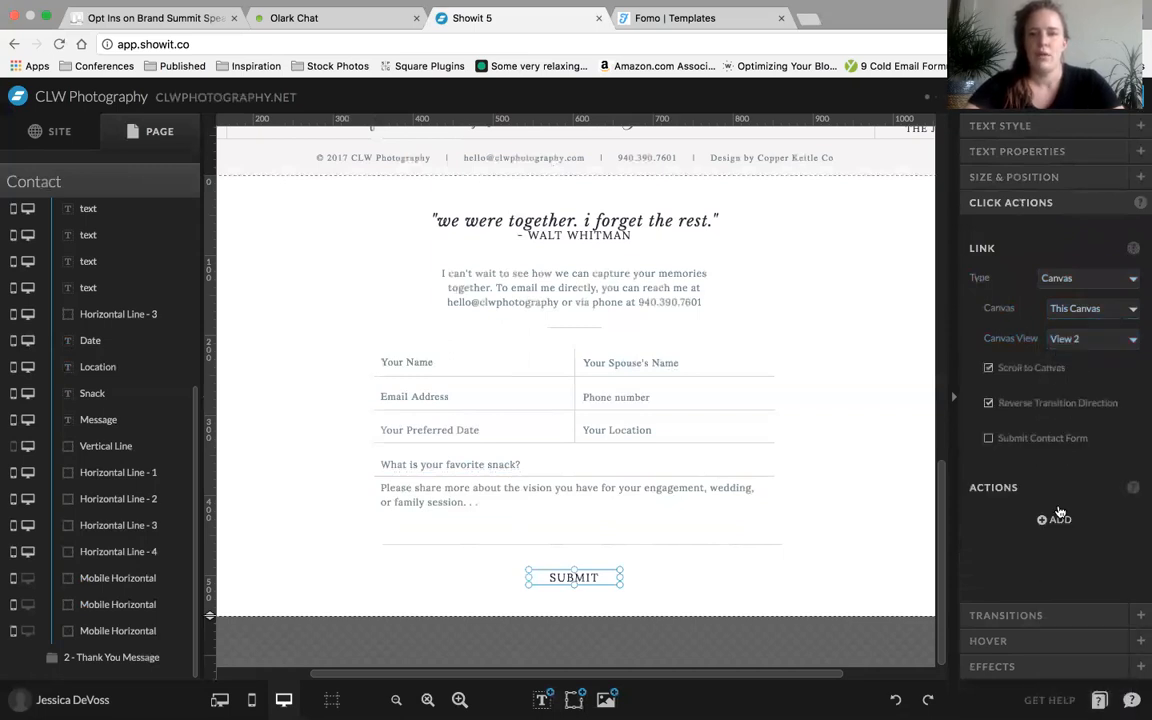
Turn off Scroll to Canvas and Reverse Transition Direction for the SUBMIT link and enable Submit Contact Form
{"action": "left_click", "coordinate": [989, 369]}
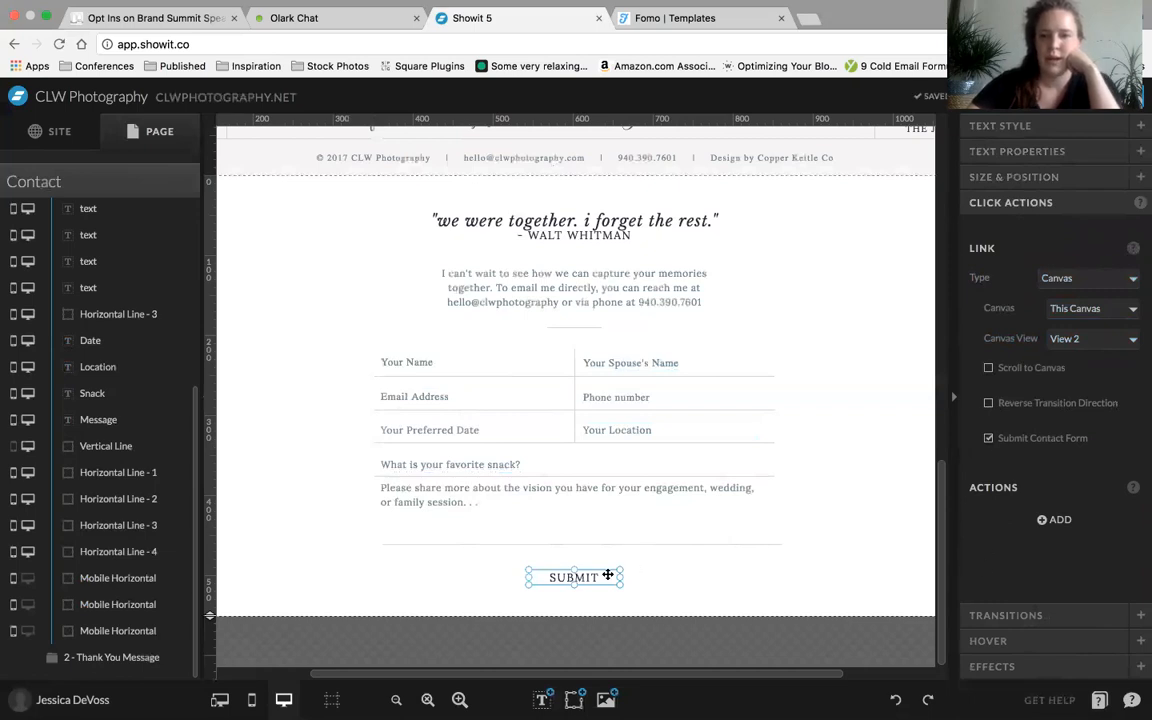
{"action": "left_click", "coordinate": [720, 586]}
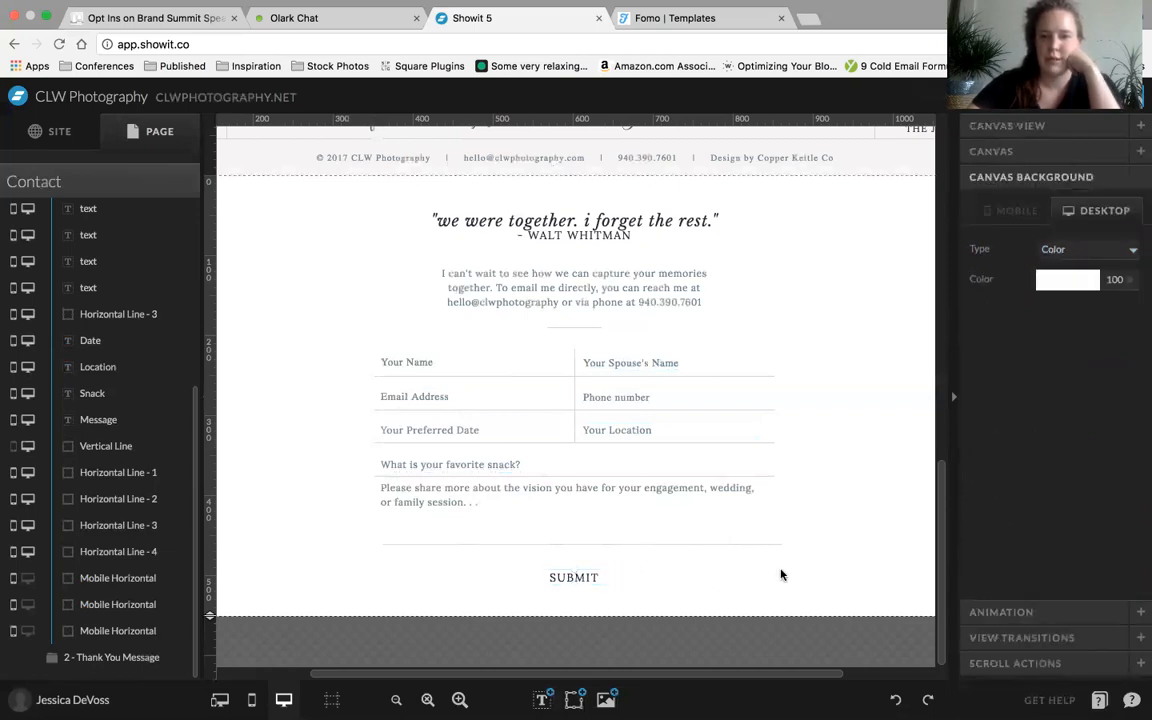
Open the desktop site preview of the Contact page and return to the editor
{"action": "left_click", "coordinate": [585, 581]}
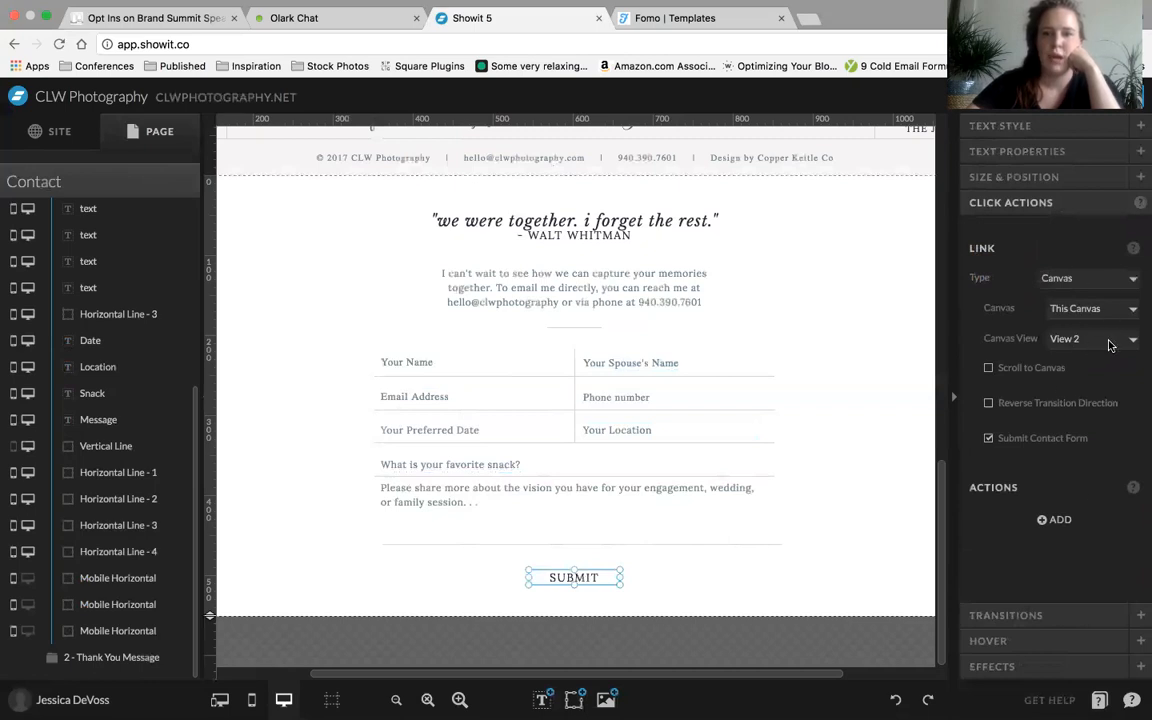
{"action": "left_click", "coordinate": [1030, 97]}
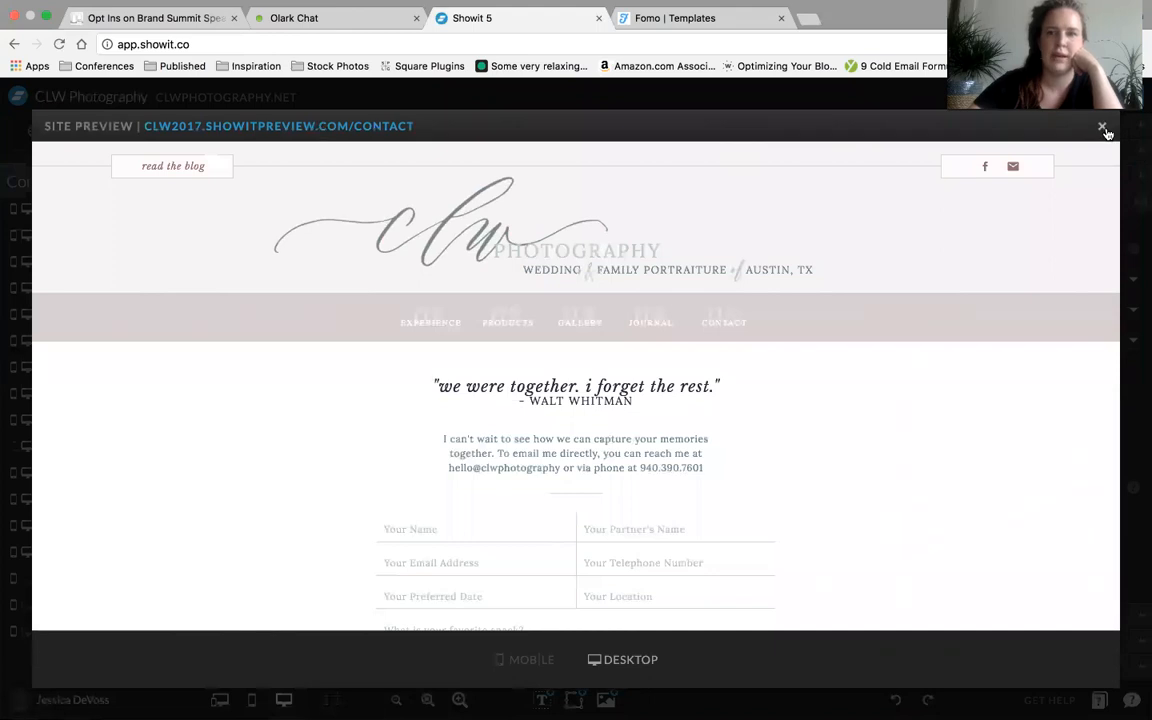
{"action": "left_click", "coordinate": [1103, 128]}
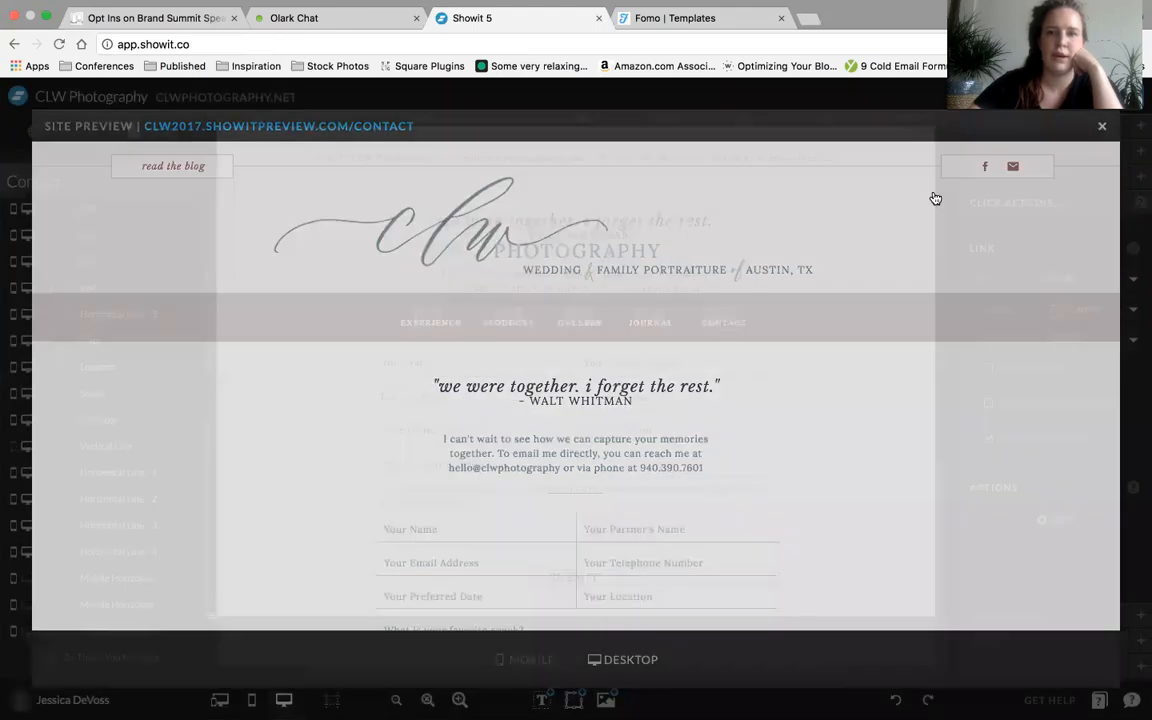
Rename the Your Name field's element as Name in the Contact Form view
{"action": "left_click", "coordinate": [405, 362]}
{"action": "scroll", "coordinate": [141, 323], "scroll_direction": "up", "scroll_amount": 4}
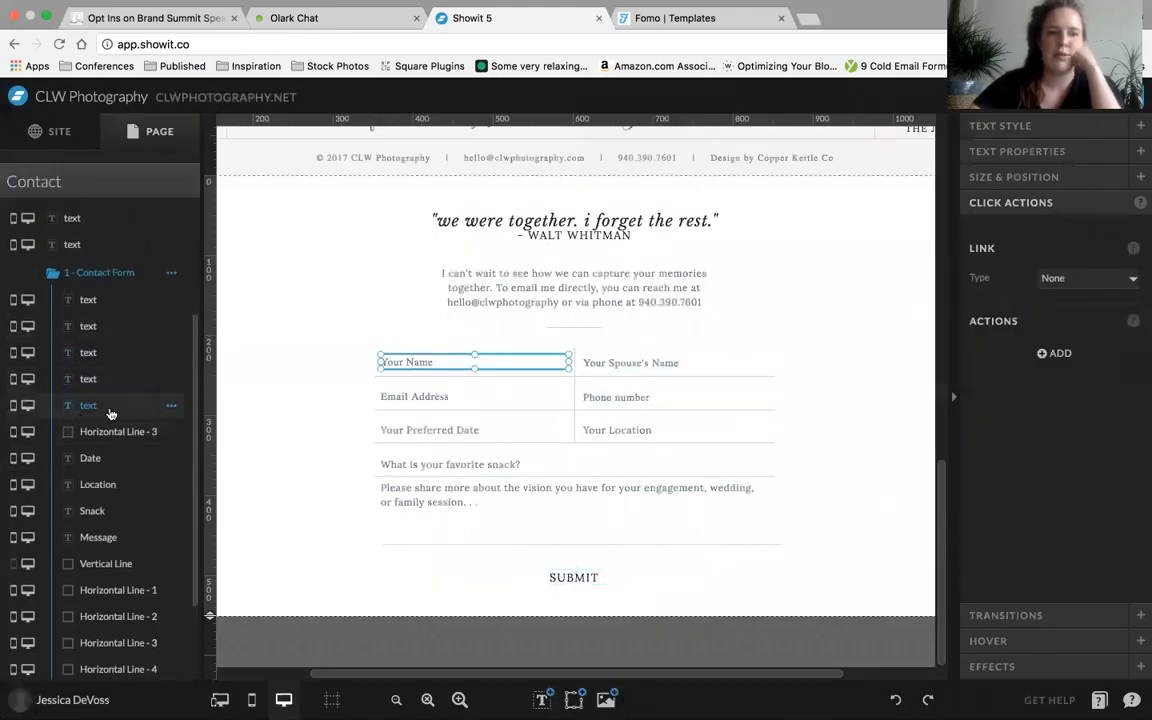
{"action": "double_click", "coordinate": [89, 407]}
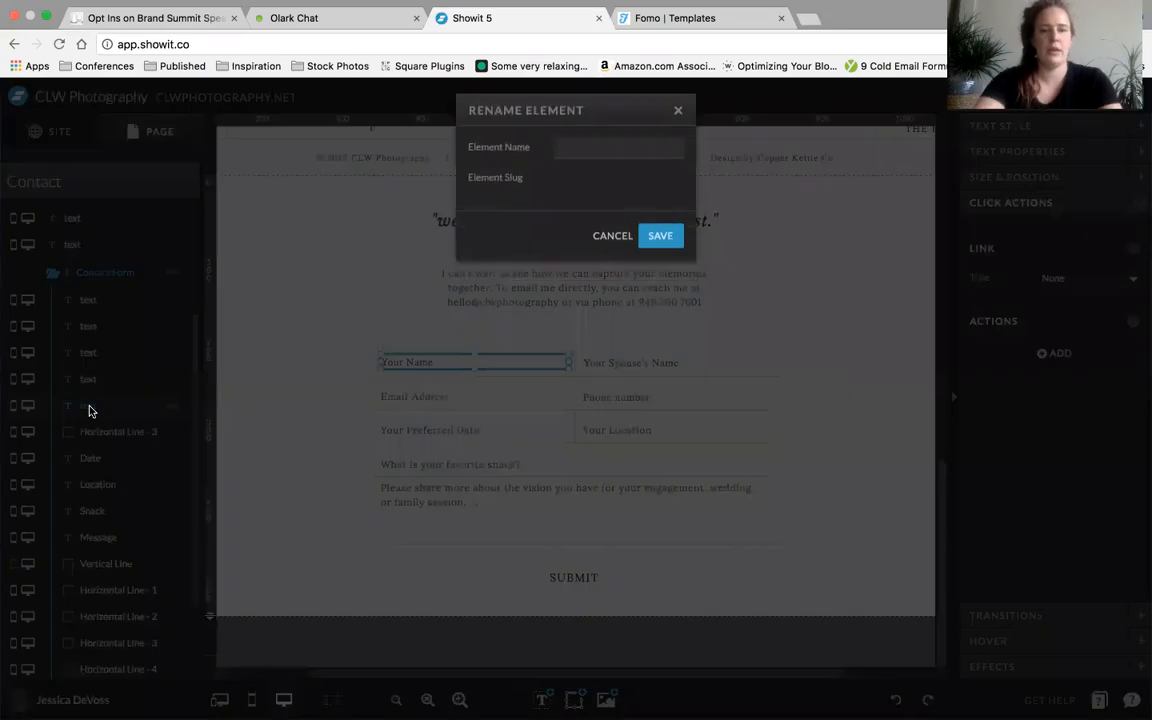
{"action": "left_click", "coordinate": [598, 165]}
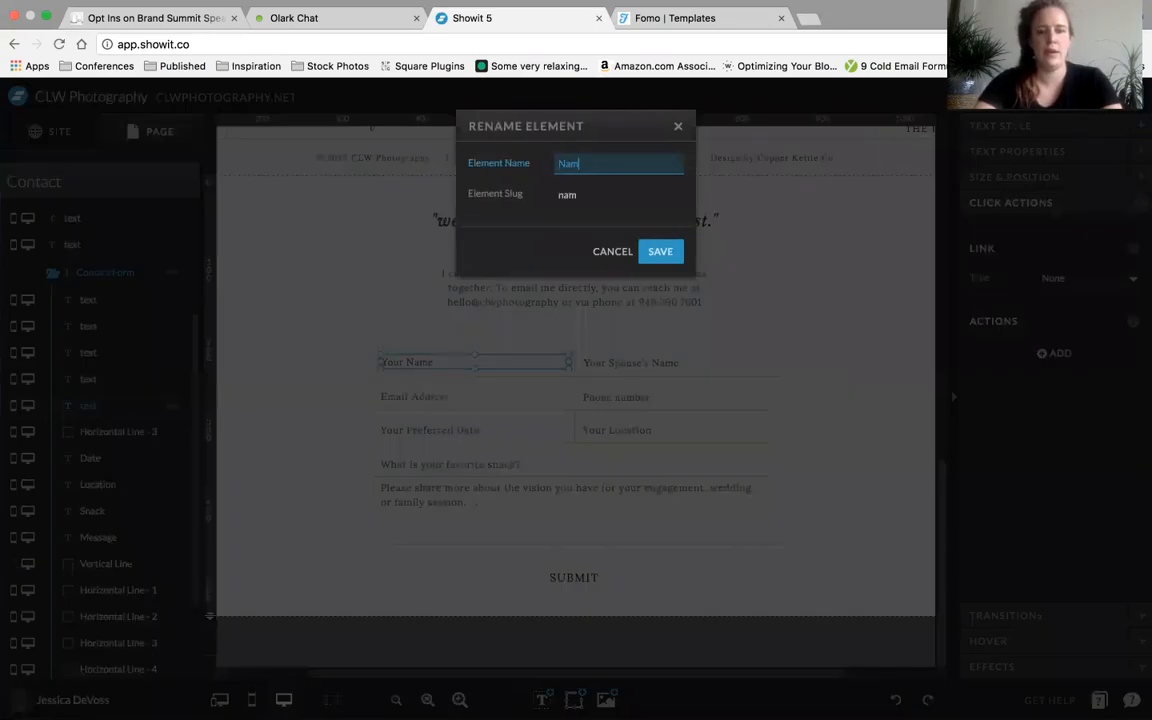
{"action": "key", "text": "Return"}
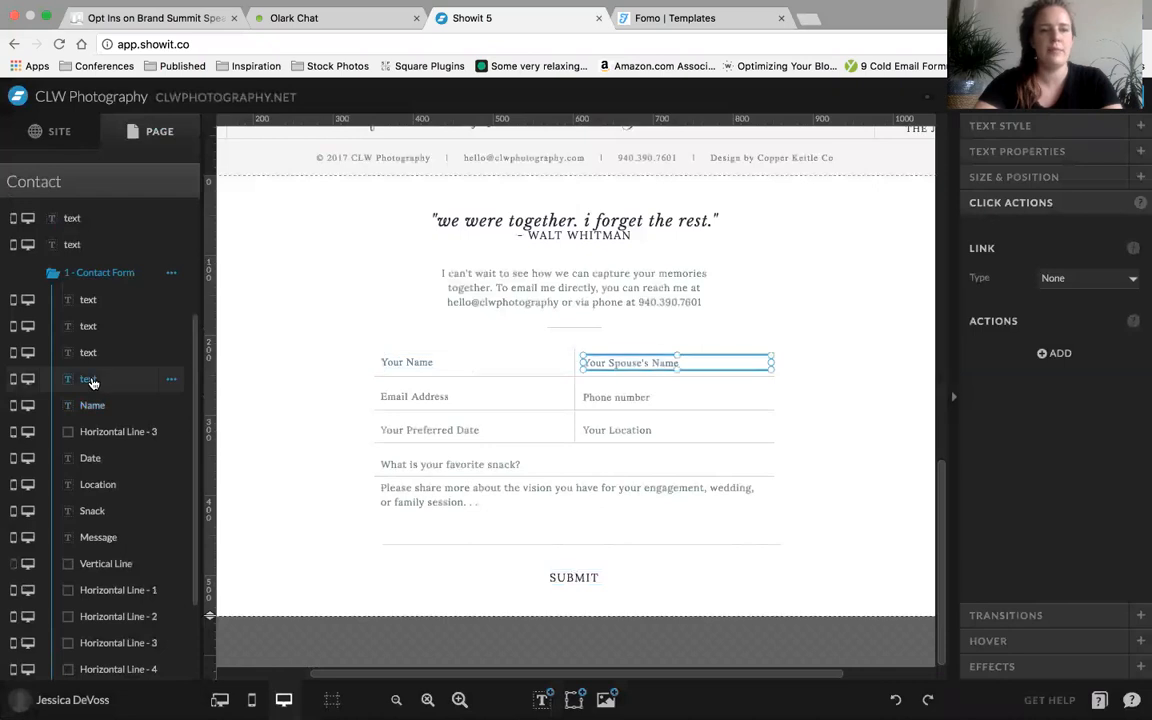
Rename the Your Spouse's Name field's element as Spouse
{"action": "double_click", "coordinate": [89, 380]}
{"action": "left_click", "coordinate": [575, 162]}
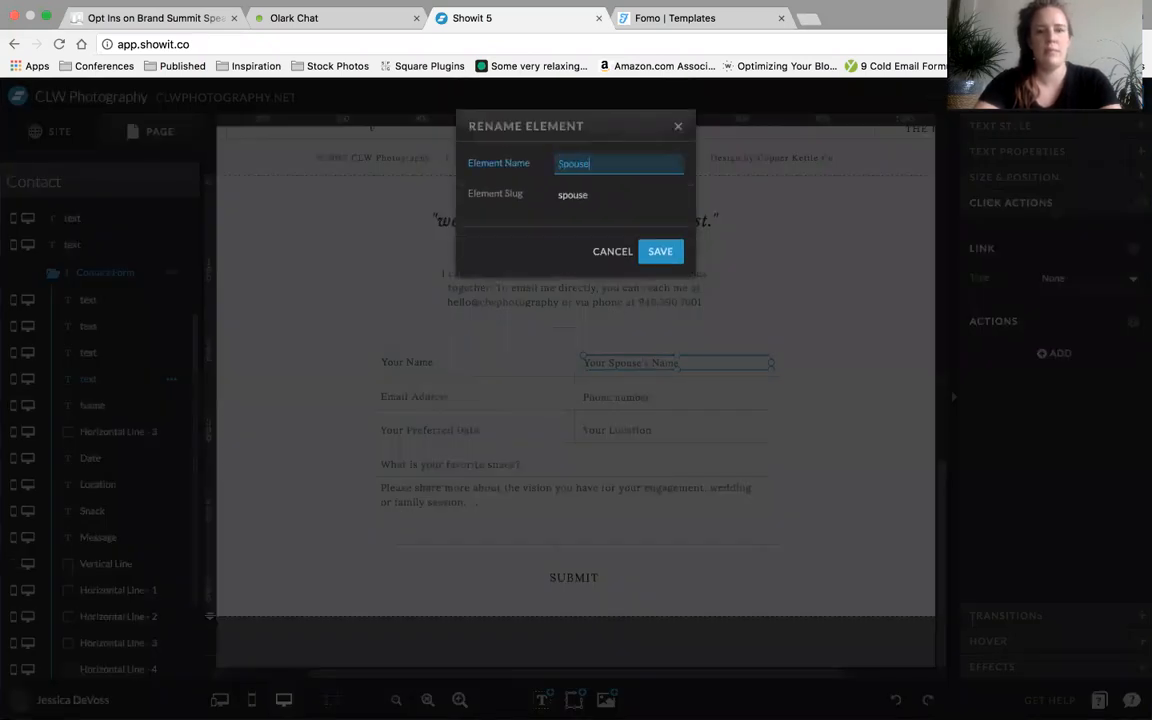
{"action": "type", "text": "Spouse"}
{"action": "key", "text": "Return"}
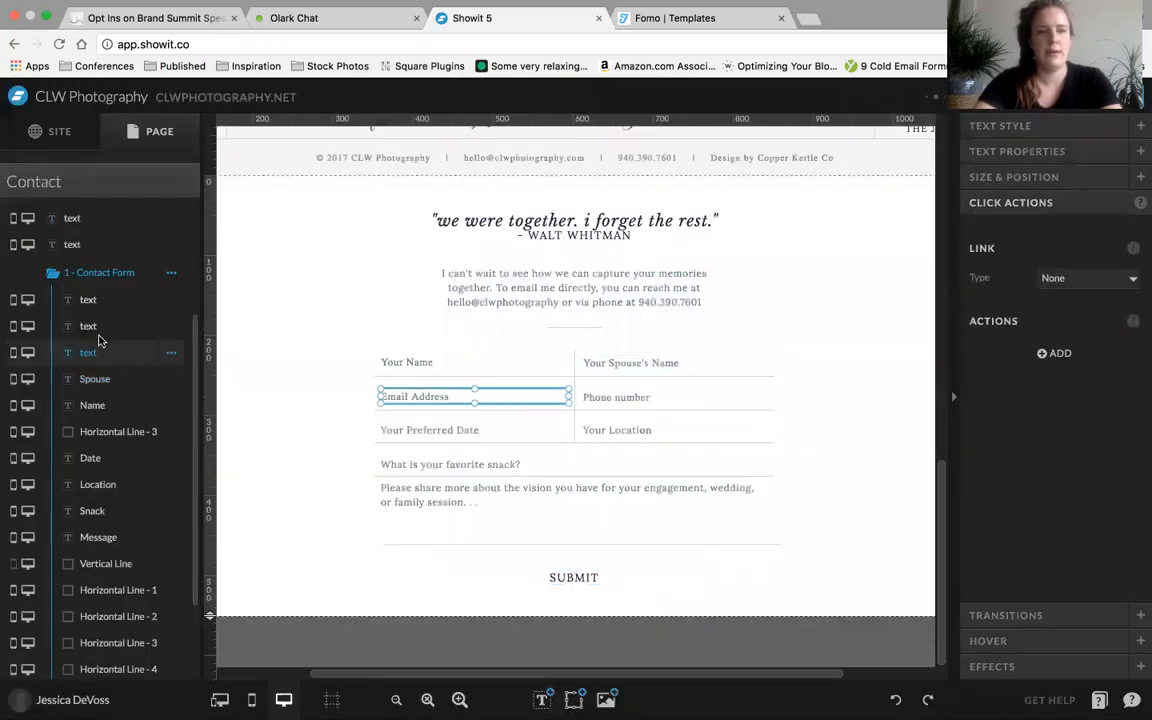
Rename the Email Address field's element as Email
{"action": "double_click", "coordinate": [99, 341]}
{"action": "left_click", "coordinate": [575, 162]}
{"action": "type", "text": "Email"}
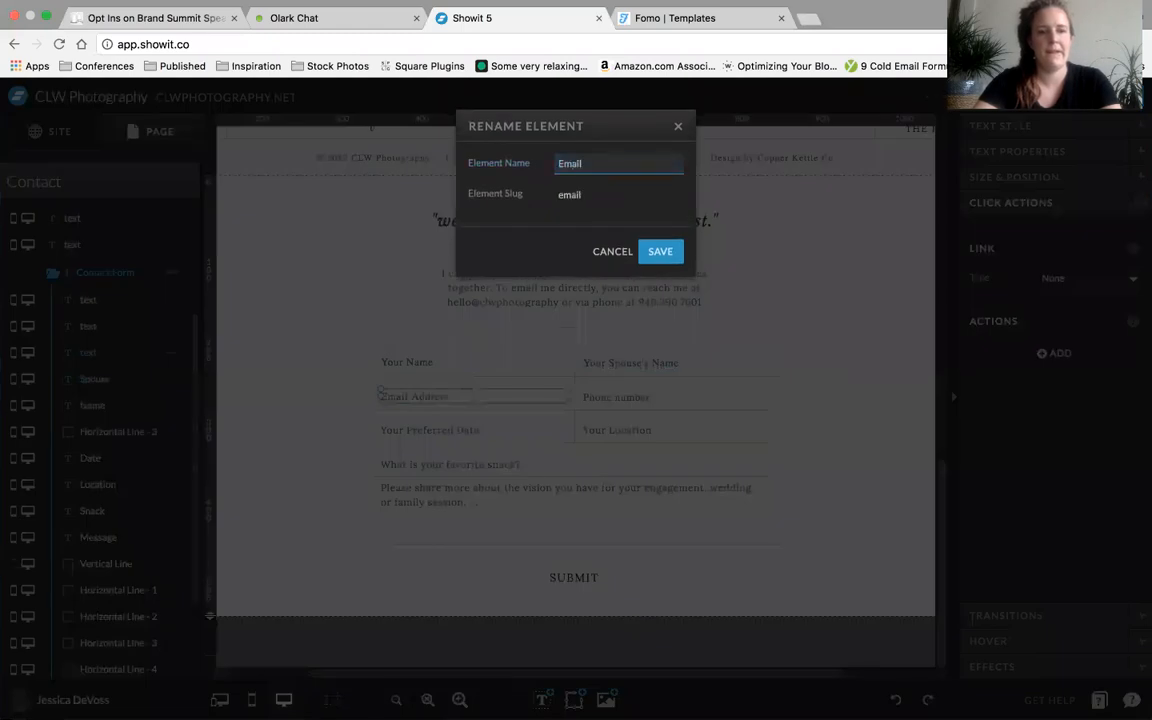
{"action": "key", "text": "Return"}
Rename the phone field's text element as Phone number
{"action": "double_click", "coordinate": [90, 326]}
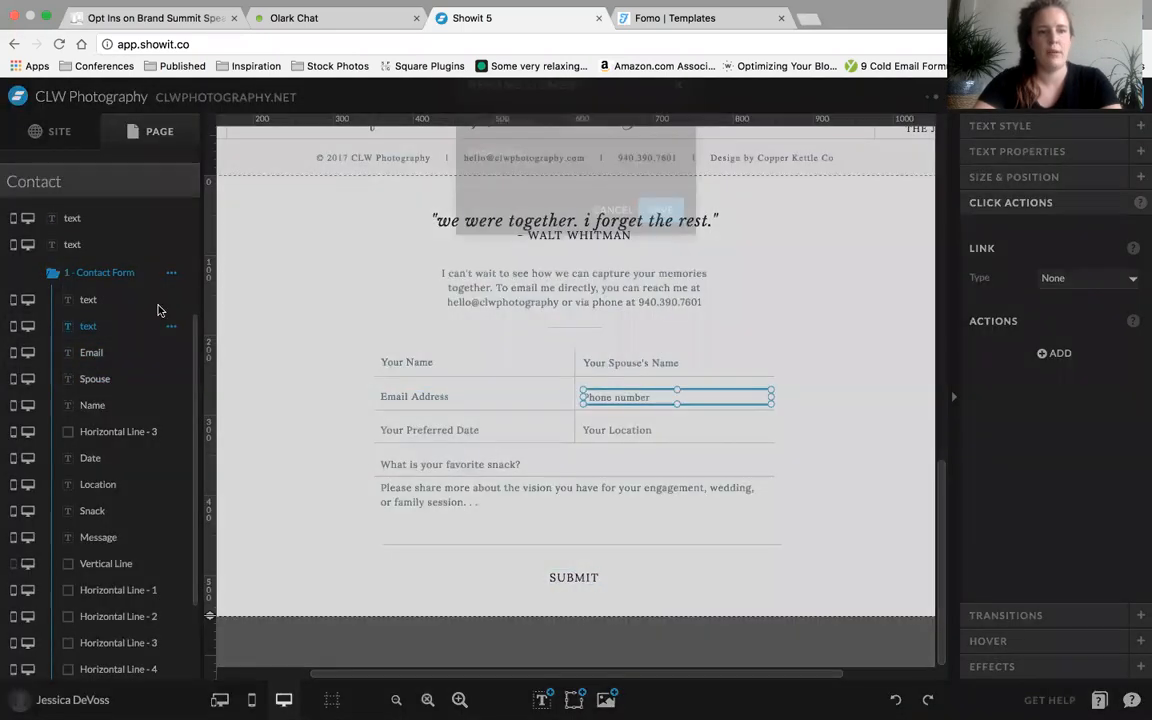
{"action": "type", "text": "Phone number"}
{"action": "key", "text": "Return"}
Rename the SUBMIT text's element as submit
{"action": "left_click", "coordinate": [88, 302]}
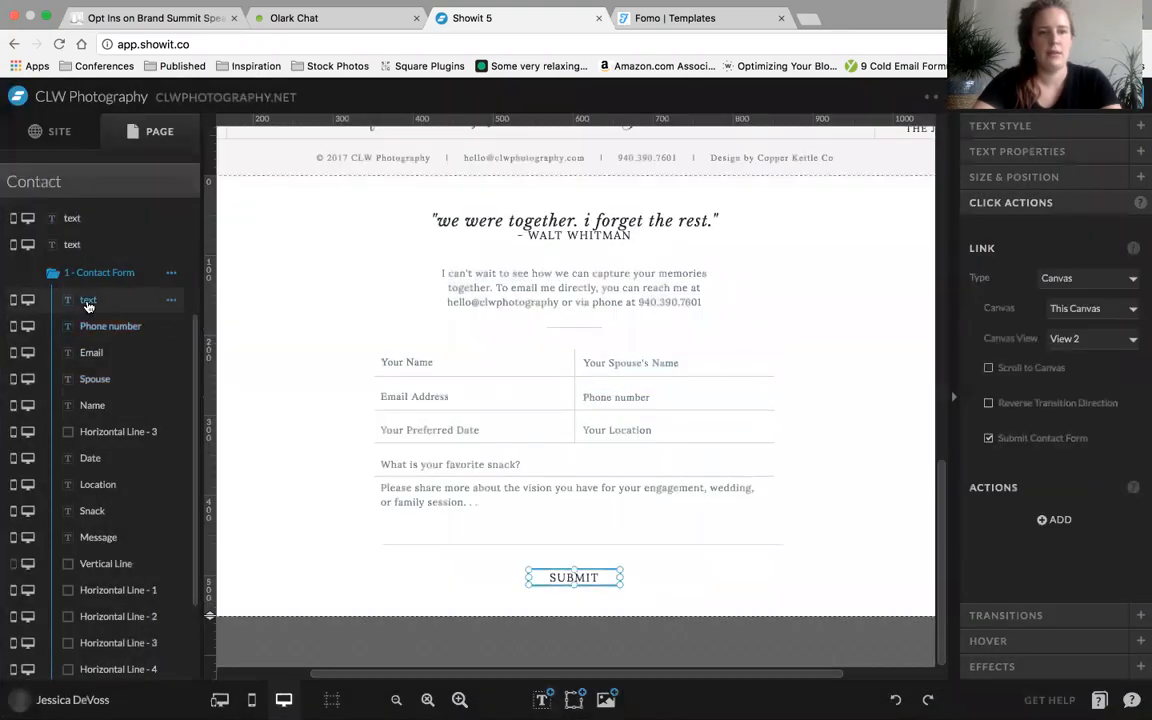
{"action": "double_click", "coordinate": [88, 302]}
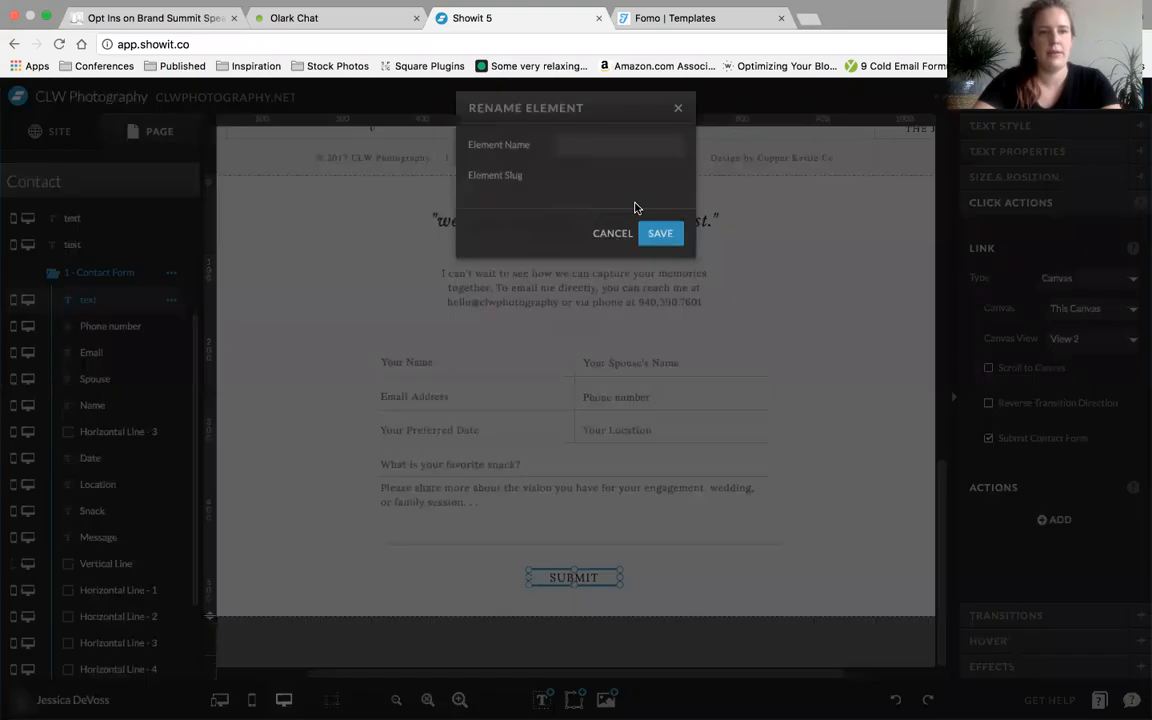
{"action": "type", "text": "submit"}
{"action": "key", "text": "Return"}
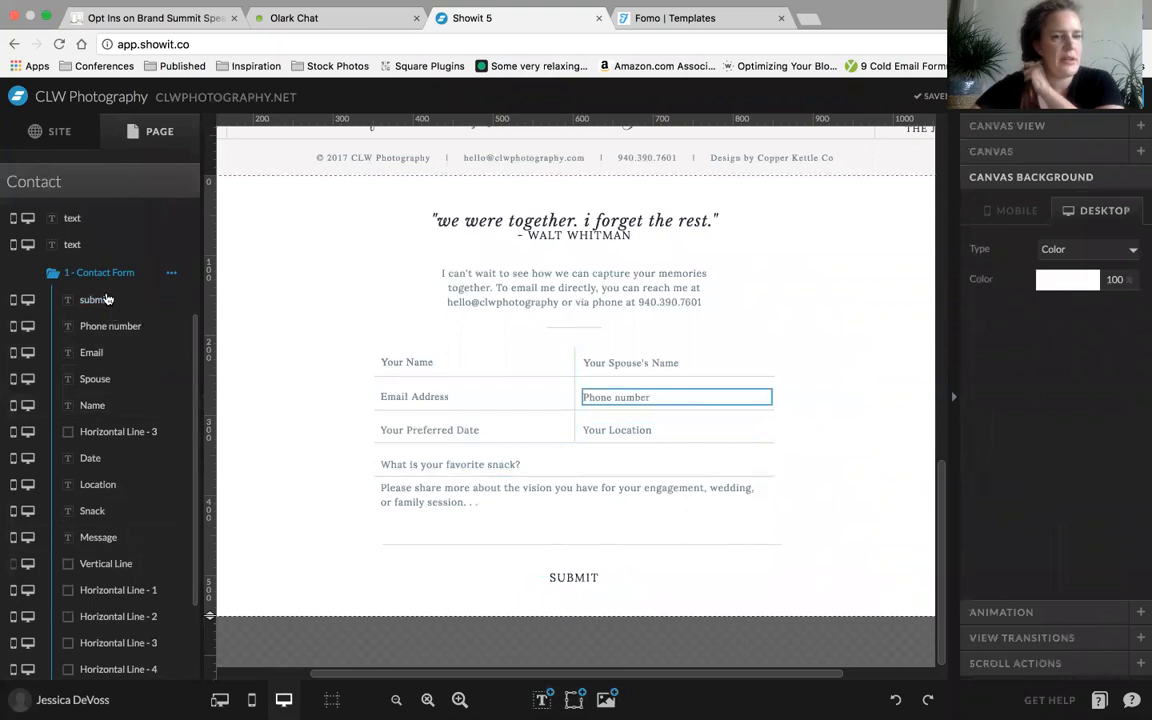
Move the Name element to the top of the Contact Form view's element list
{"action": "scroll", "coordinate": [123, 560], "scroll_direction": "down", "scroll_amount": 3}
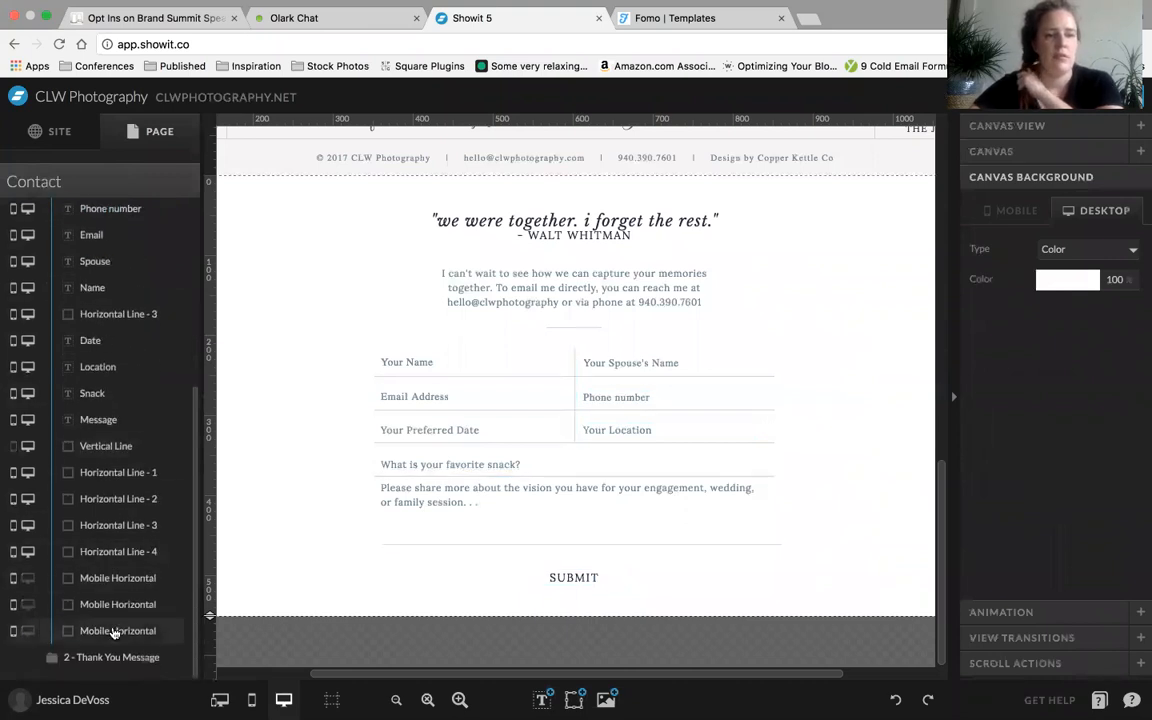
{"action": "scroll", "coordinate": [119, 275], "scroll_direction": "up", "scroll_amount": 4}
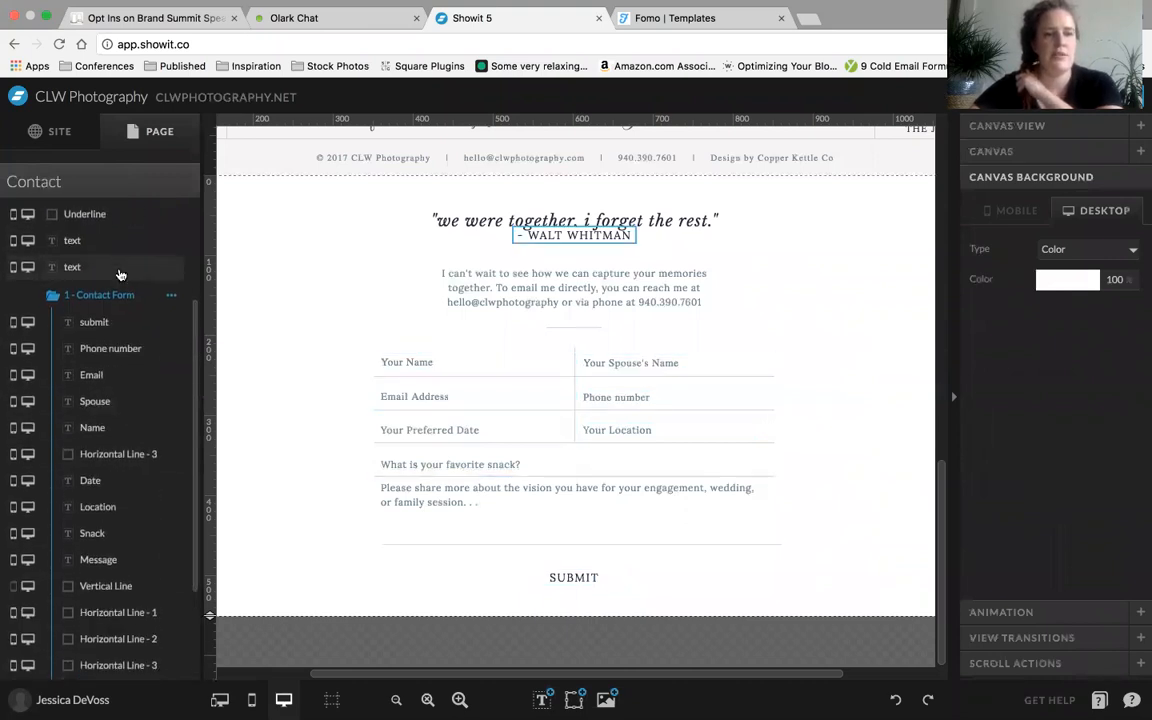
{"action": "scroll", "coordinate": [118, 267], "scroll_direction": "down", "scroll_amount": 4}
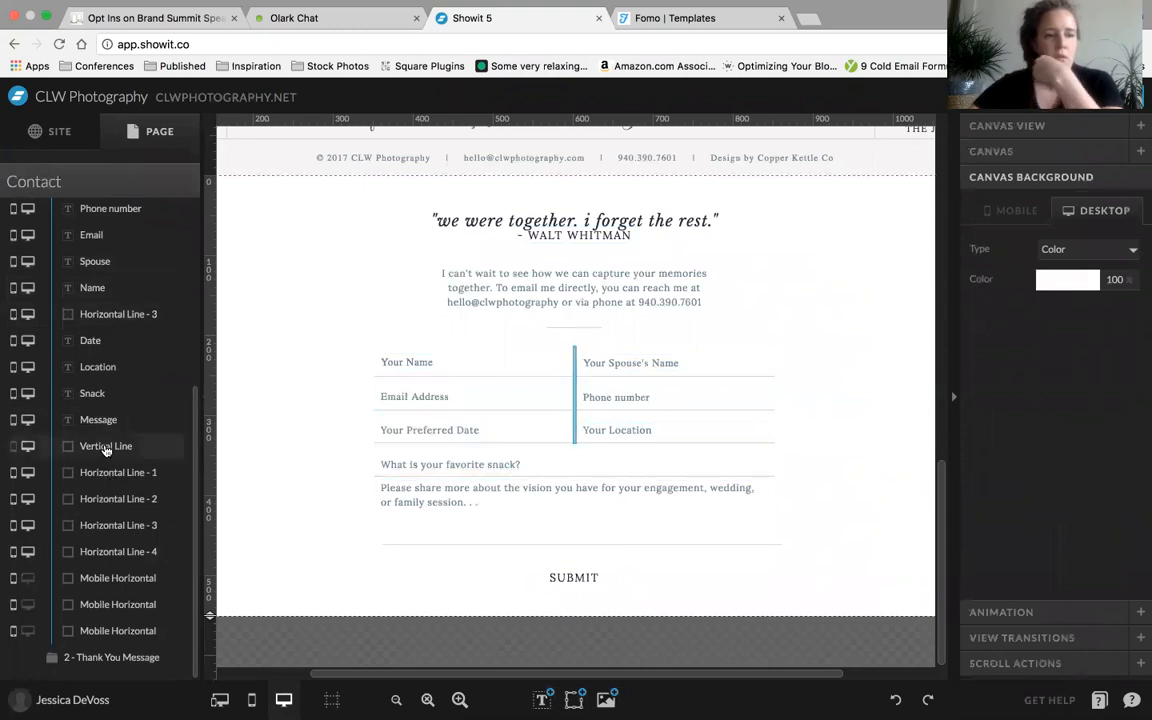
{"action": "left_click", "coordinate": [405, 362]}
{"action": "scroll", "coordinate": [95, 305], "scroll_direction": "up", "scroll_amount": 3}
{"action": "left_click_drag", "start_coordinate": [95, 410], "coordinate": [94, 302]}
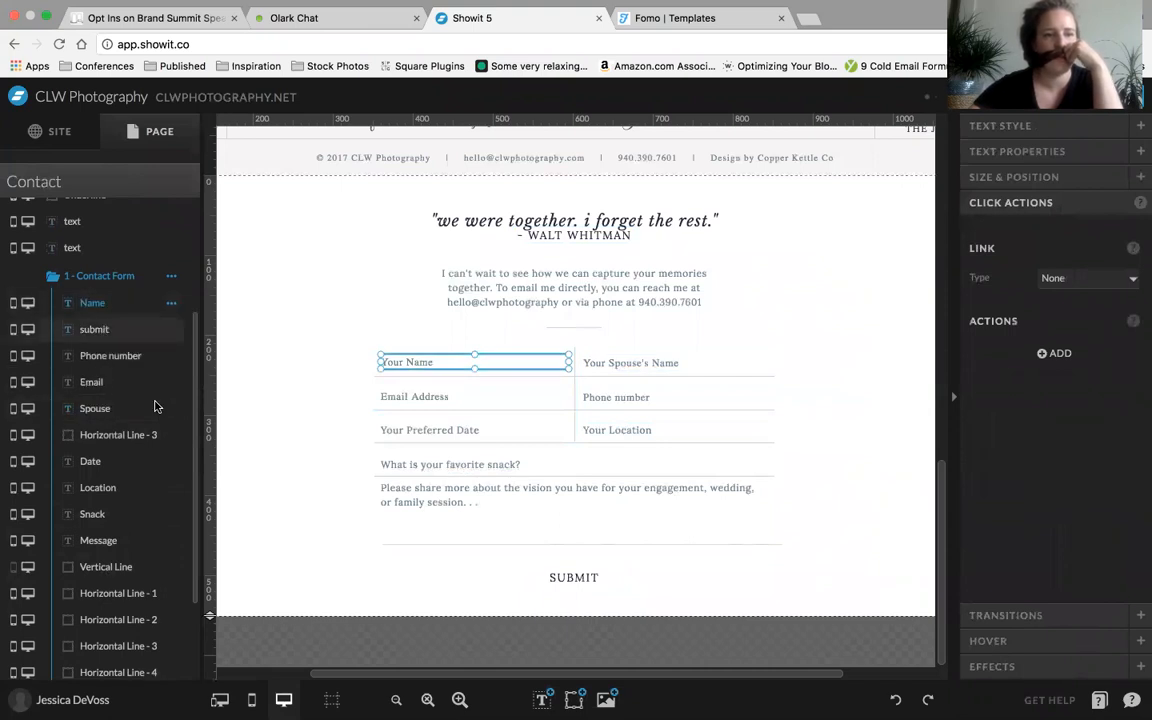
Reorder the Contact Form elements so Email and Phone number follow Name, and Spouse and submit sit directly below Message
{"action": "left_click", "coordinate": [615, 364]}
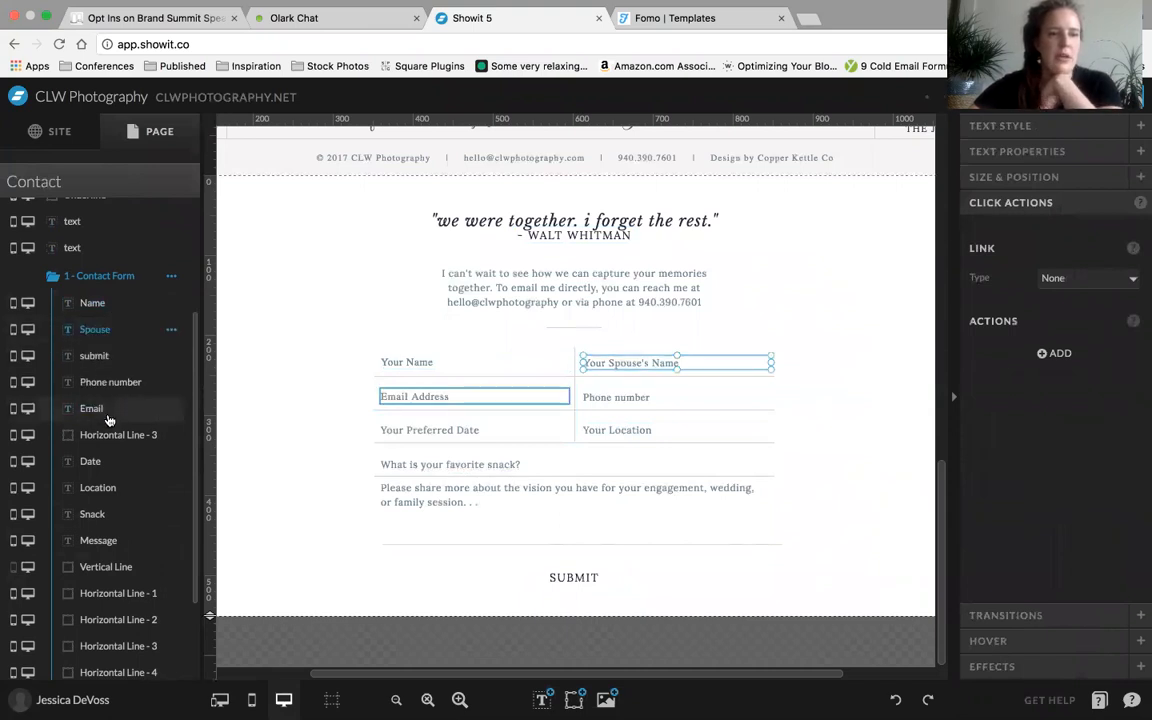
{"action": "mouse_move", "coordinate": [108, 363]}
{"action": "left_mouse_down"}
{"action": "mouse_move", "coordinate": [109, 348]}
{"action": "mouse_move", "coordinate": [104, 375]}
{"action": "left_mouse_up"}
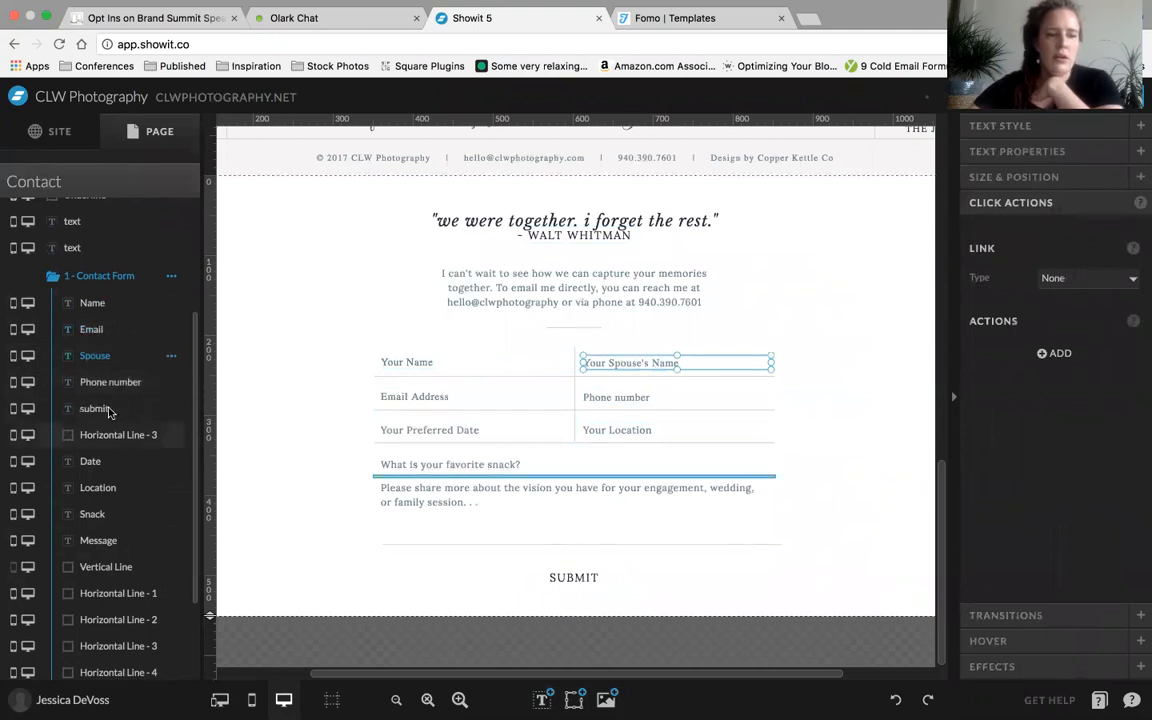
{"action": "scroll", "coordinate": [108, 411], "scroll_direction": "down", "scroll_amount": 1}
{"action": "left_click_drag", "start_coordinate": [98, 336], "coordinate": [115, 482]}
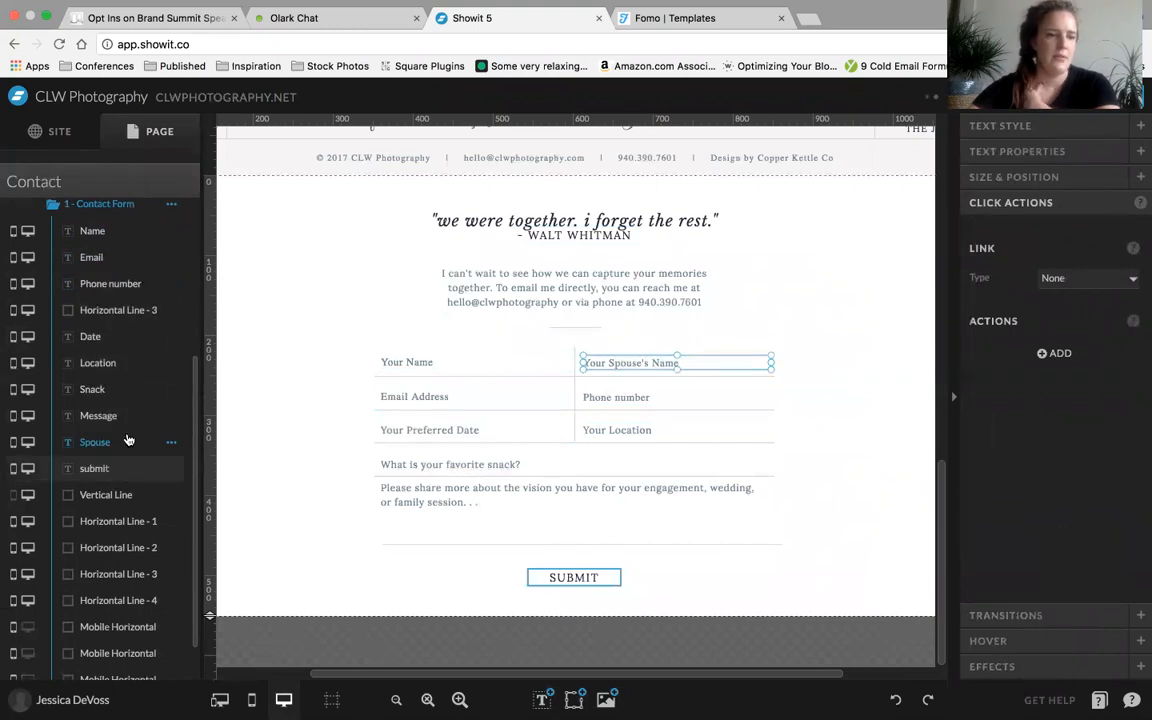
Select the phone, date, location, snack and message fields in turn to check their places in the element order
{"action": "left_click", "coordinate": [648, 408]}
{"action": "left_click", "coordinate": [605, 398]}
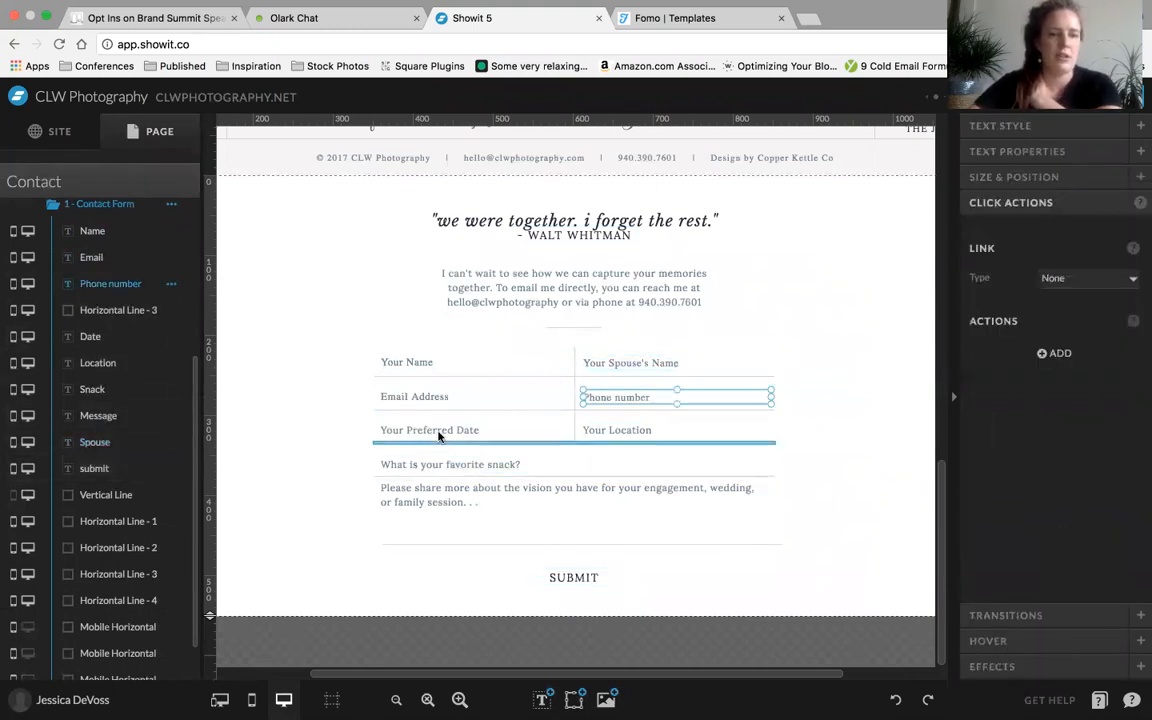
{"action": "left_click", "coordinate": [444, 432]}
{"action": "left_click", "coordinate": [600, 432]}
{"action": "left_click", "coordinate": [415, 462]}
{"action": "left_click", "coordinate": [454, 502]}
{"action": "left_click", "coordinate": [246, 442]}
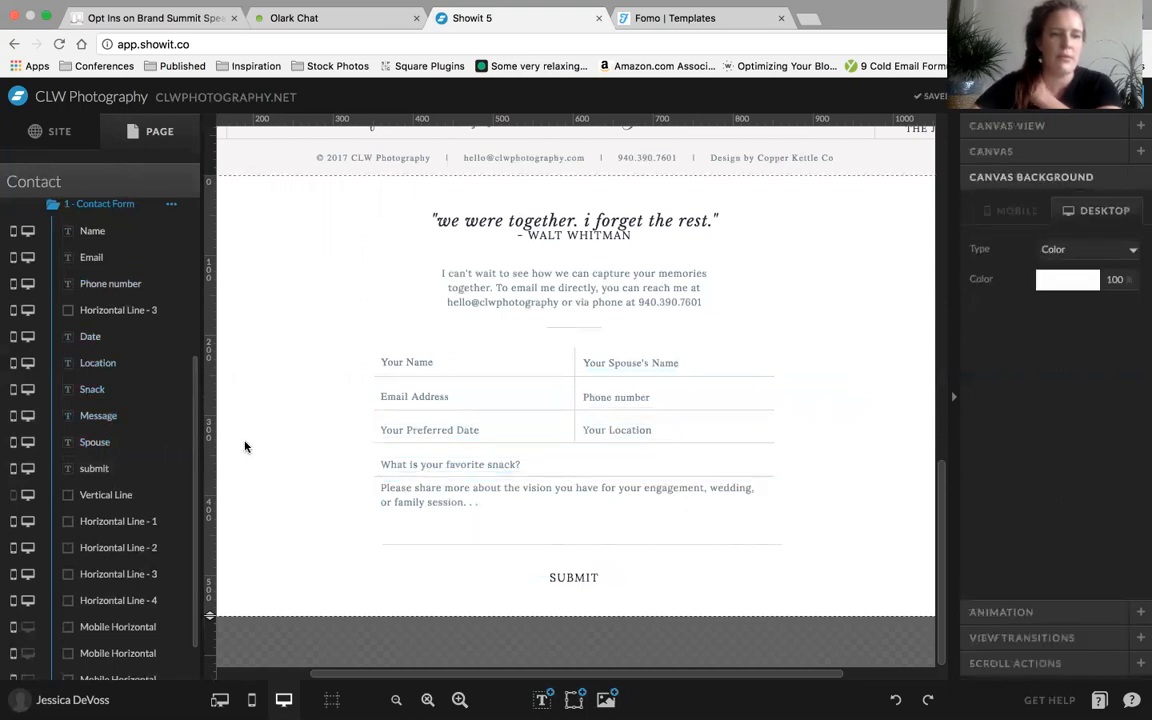
Move the Spouse element directly below Name in the Contact Form element list, and briefly open the site preview
{"action": "left_click_drag", "start_coordinate": [104, 447], "coordinate": [91, 256]}
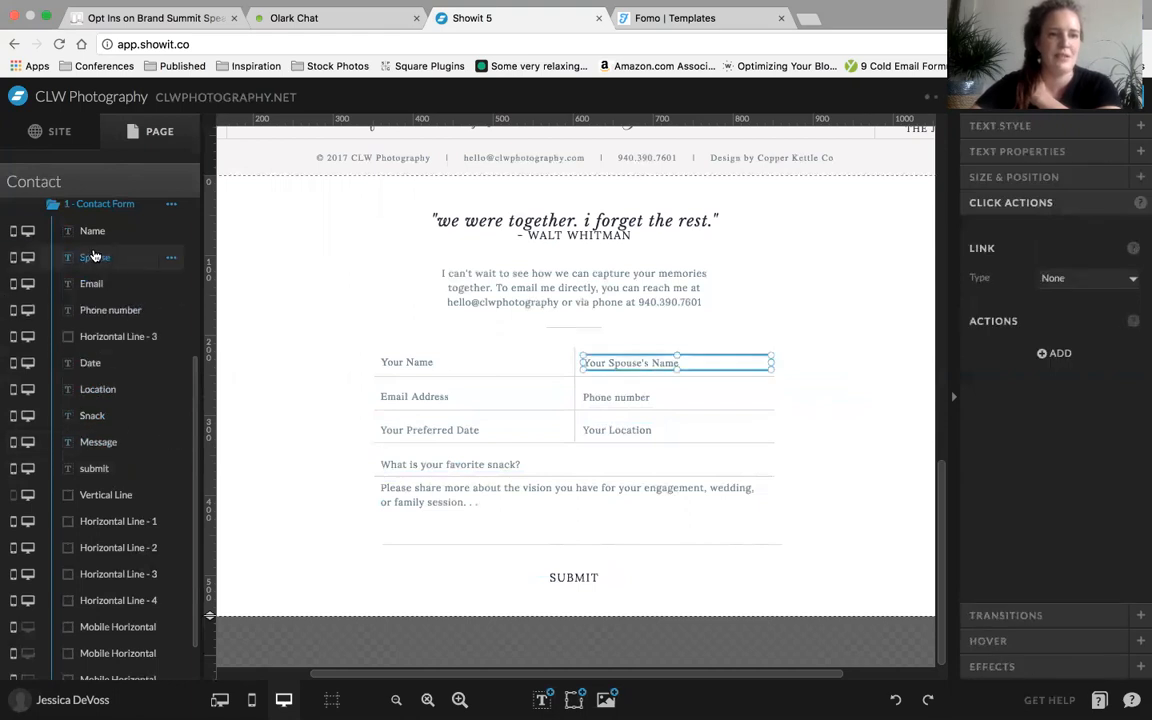
{"action": "left_click", "coordinate": [96, 285]}
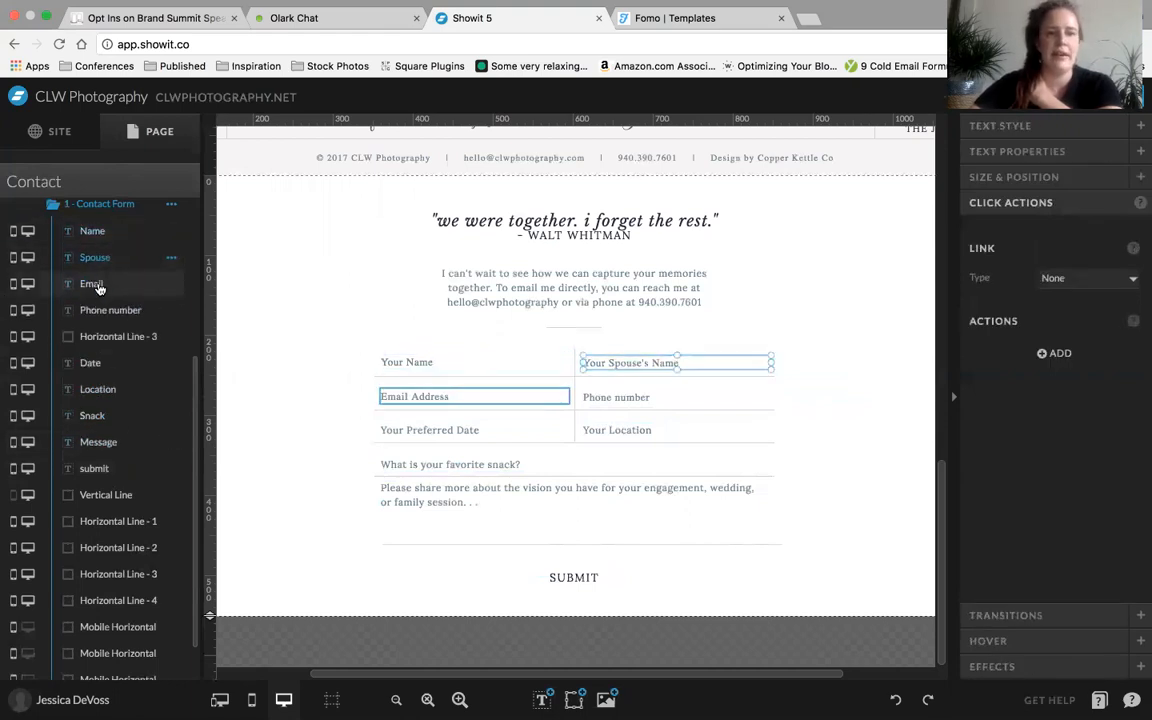
{"action": "left_click", "coordinate": [283, 373]}
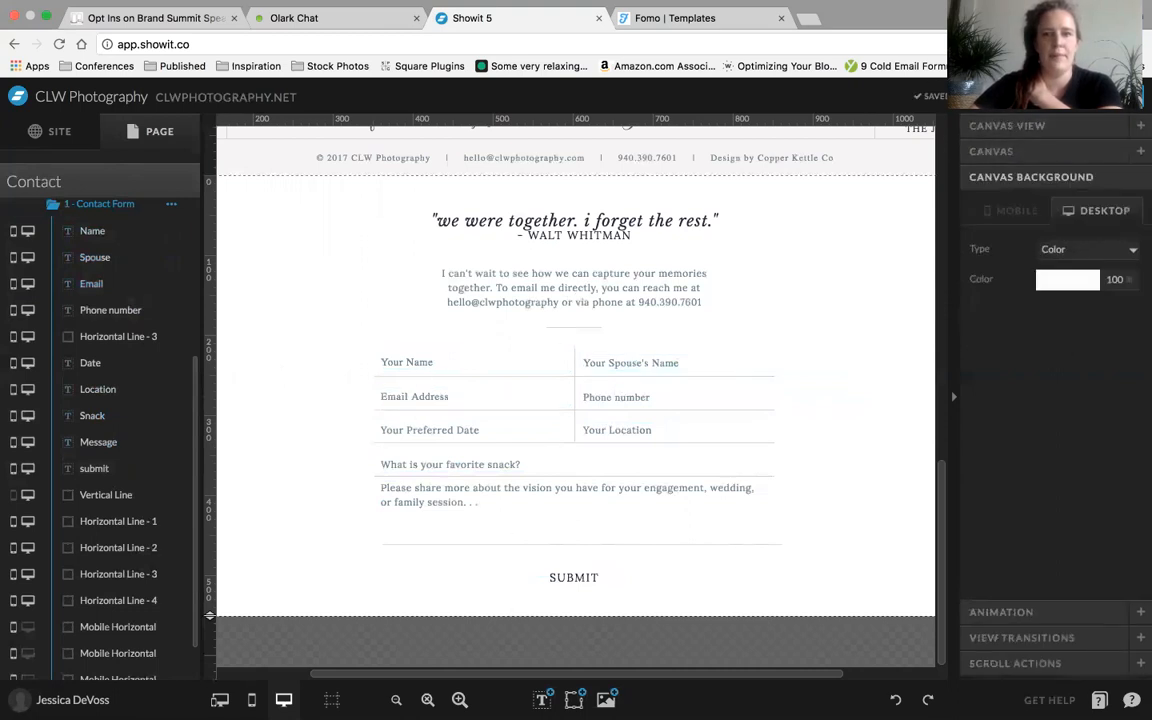
{"action": "left_click", "coordinate": [1010, 97]}
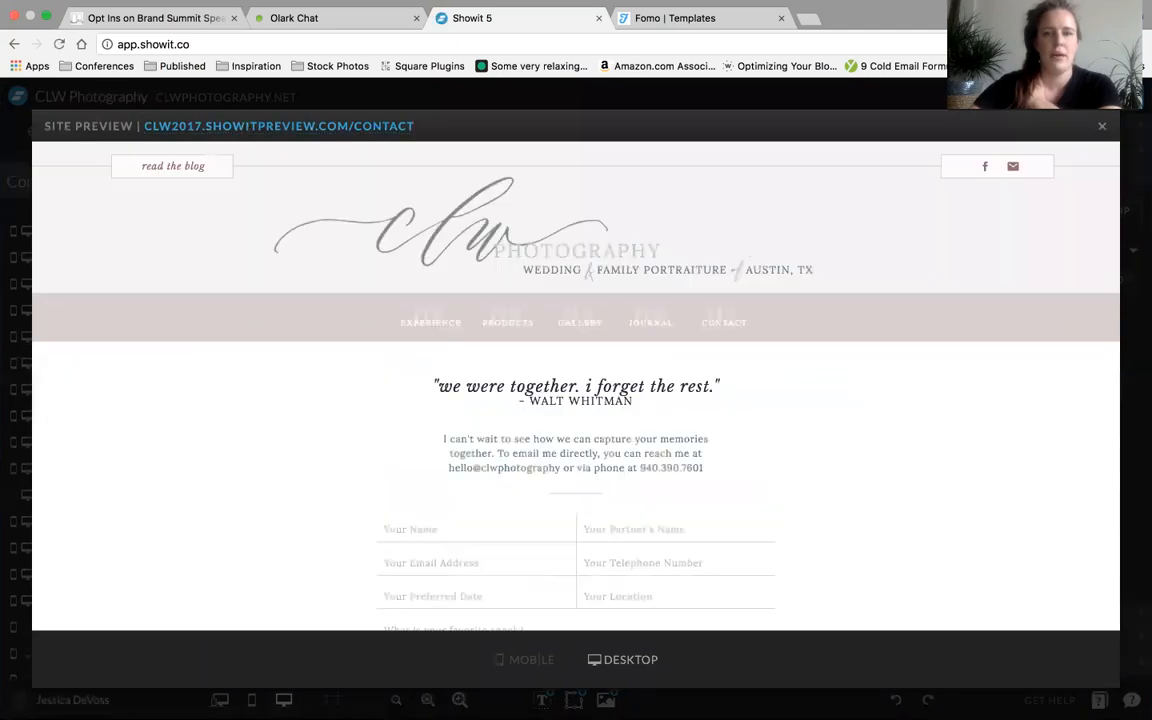
{"action": "left_click", "coordinate": [1103, 128]}
Delete the Thank You Message view from the new canvas
{"action": "scroll", "coordinate": [90, 525], "scroll_direction": "down", "scroll_amount": 2}
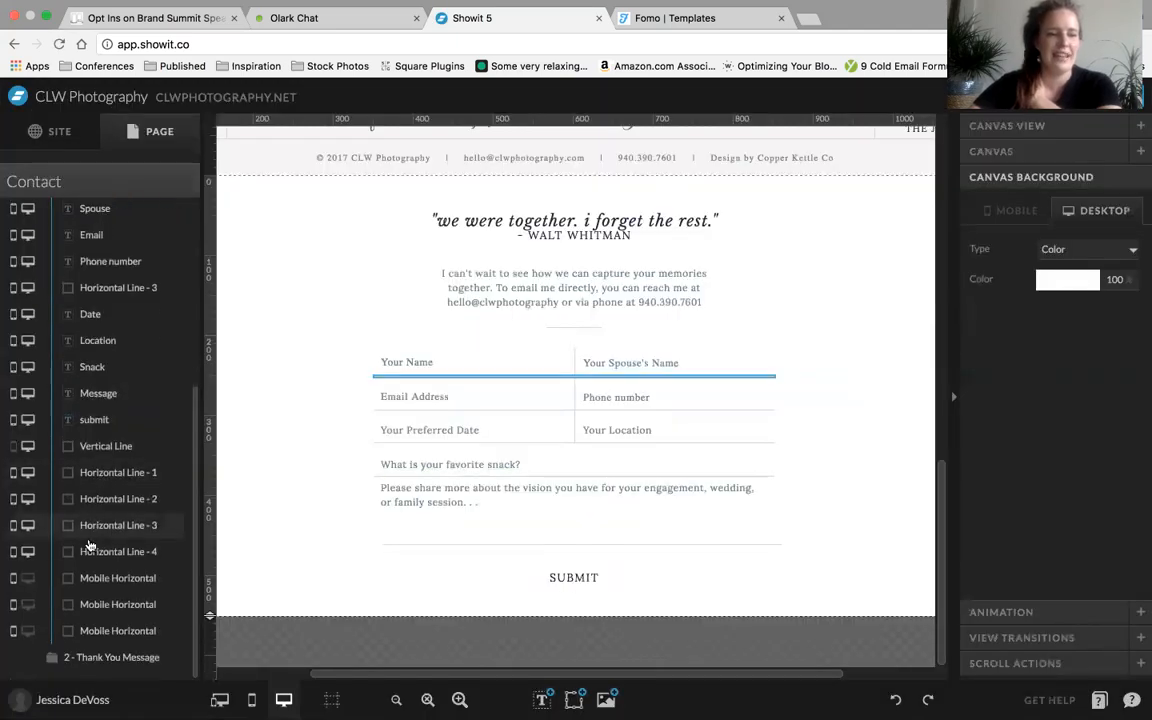
{"action": "left_click", "coordinate": [90, 657]}
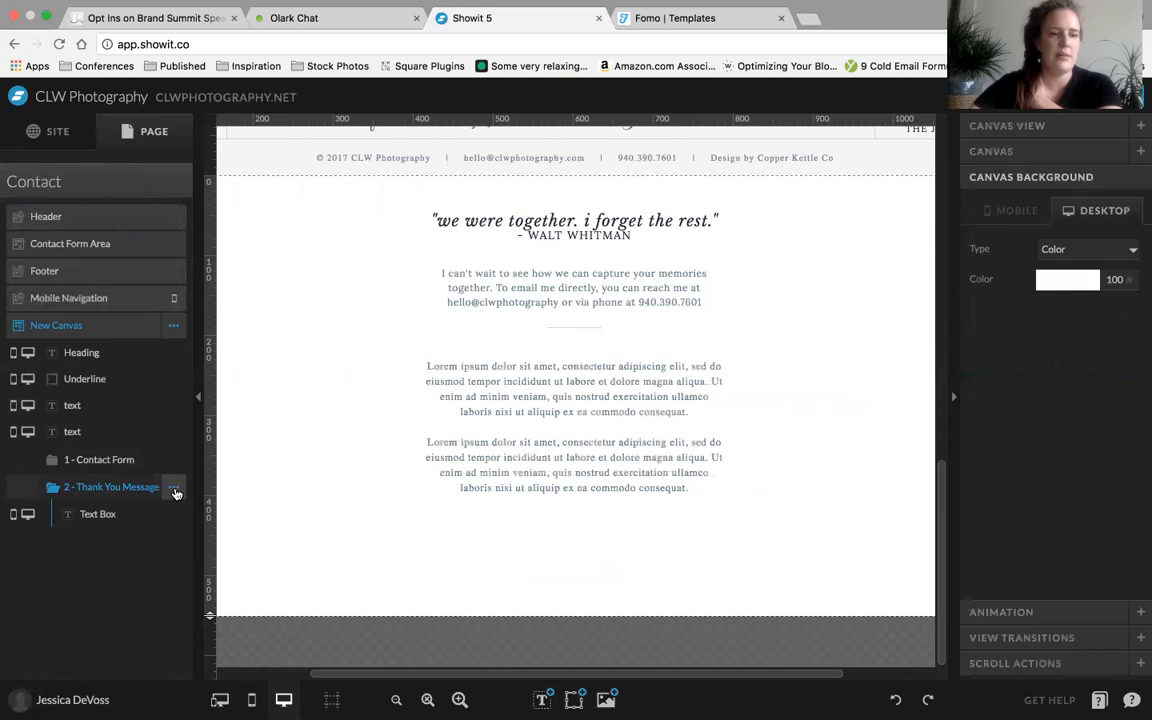
{"action": "left_click", "coordinate": [174, 491]}
{"action": "left_click", "coordinate": [170, 549]}
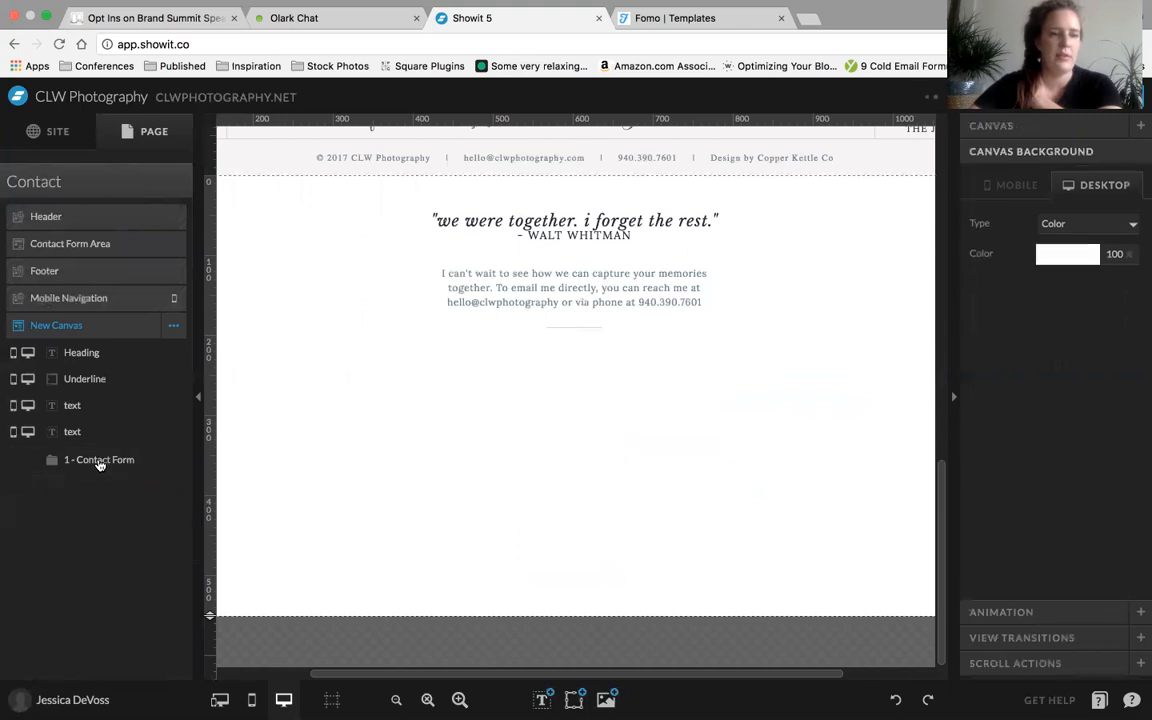
Move all elements from Name through the last Mobile Horizontal line out of the Contact Form view, directly below the canvas's second text element
{"action": "left_click", "coordinate": [90, 460]}
{"action": "scroll", "coordinate": [103, 470], "scroll_direction": "down", "scroll_amount": 2}
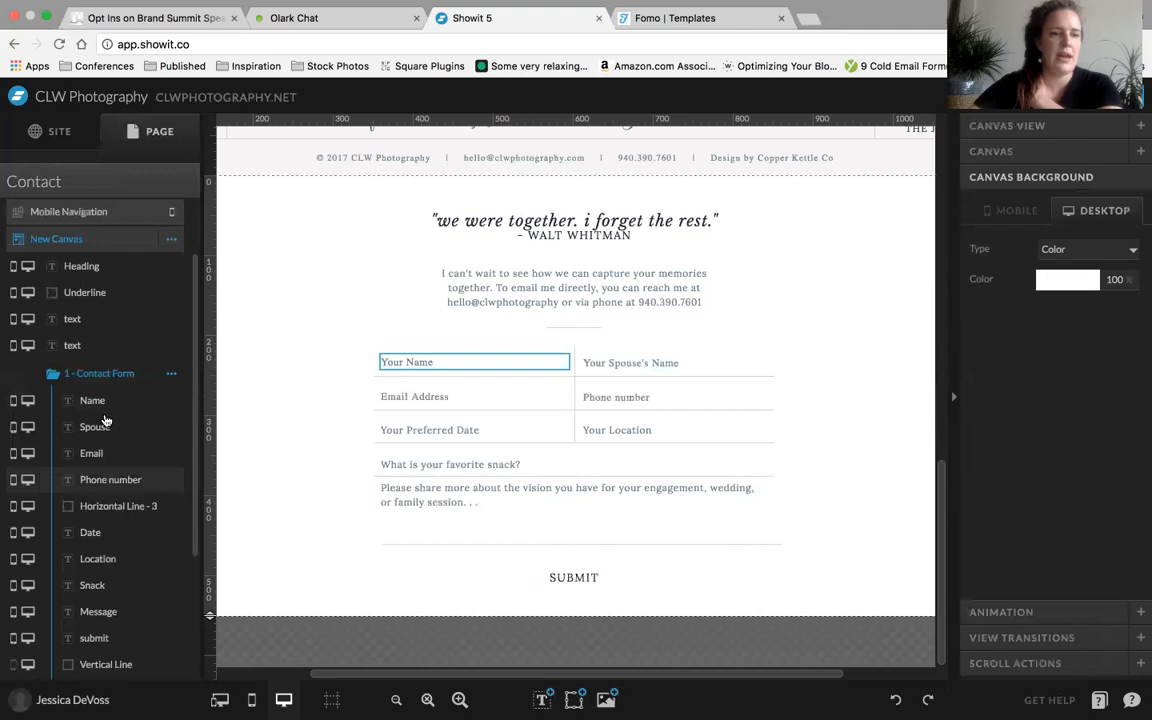
{"action": "left_click", "coordinate": [106, 408]}
{"action": "scroll", "coordinate": [104, 515], "scroll_direction": "down", "scroll_amount": 5}
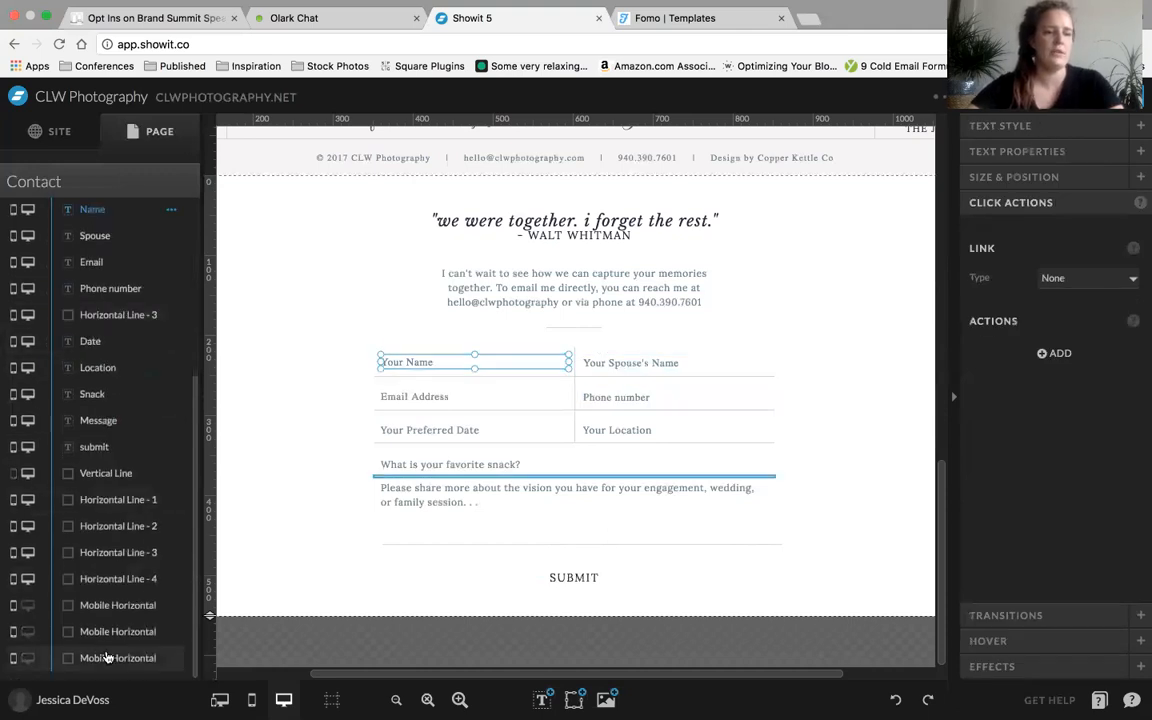
{"action": "left_click", "coordinate": [108, 657], "text": "shift"}
{"action": "left_click_drag", "start_coordinate": [124, 490], "coordinate": [90, 447]}
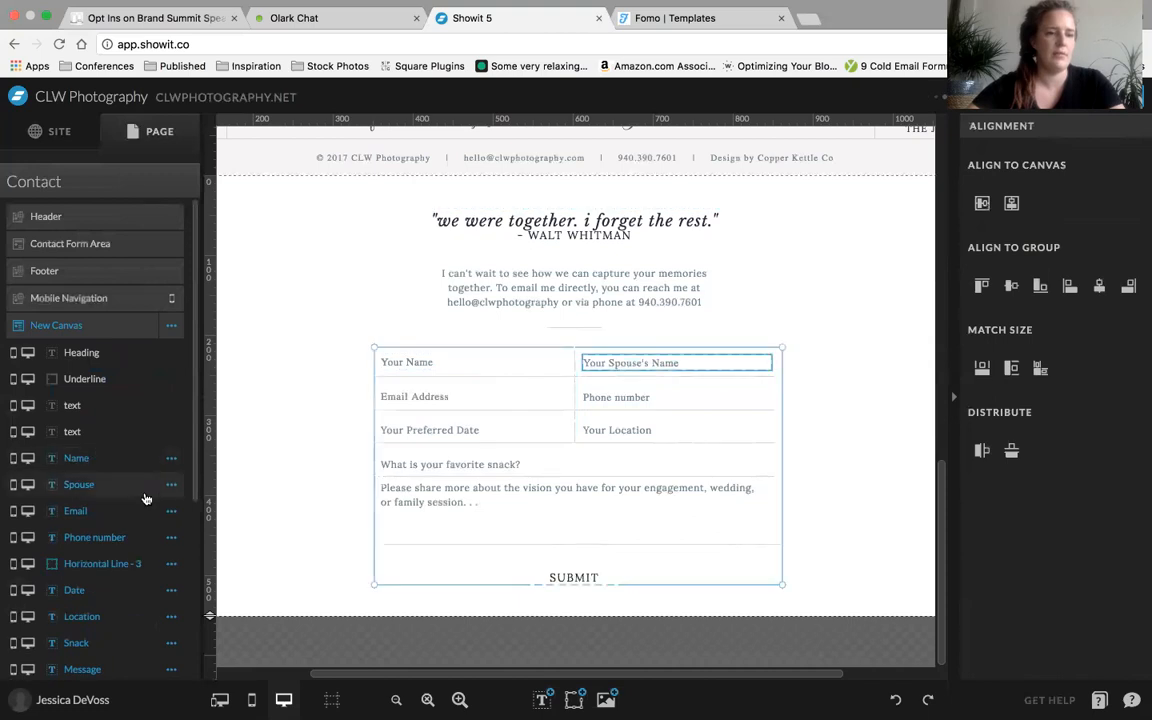
Delete the emptied Contact Form view and look over the elements now listed directly in the new canvas
{"action": "scroll", "coordinate": [147, 499], "scroll_direction": "down", "scroll_amount": 5}
{"action": "left_click", "coordinate": [171, 658]}
{"action": "left_click", "coordinate": [260, 558]}
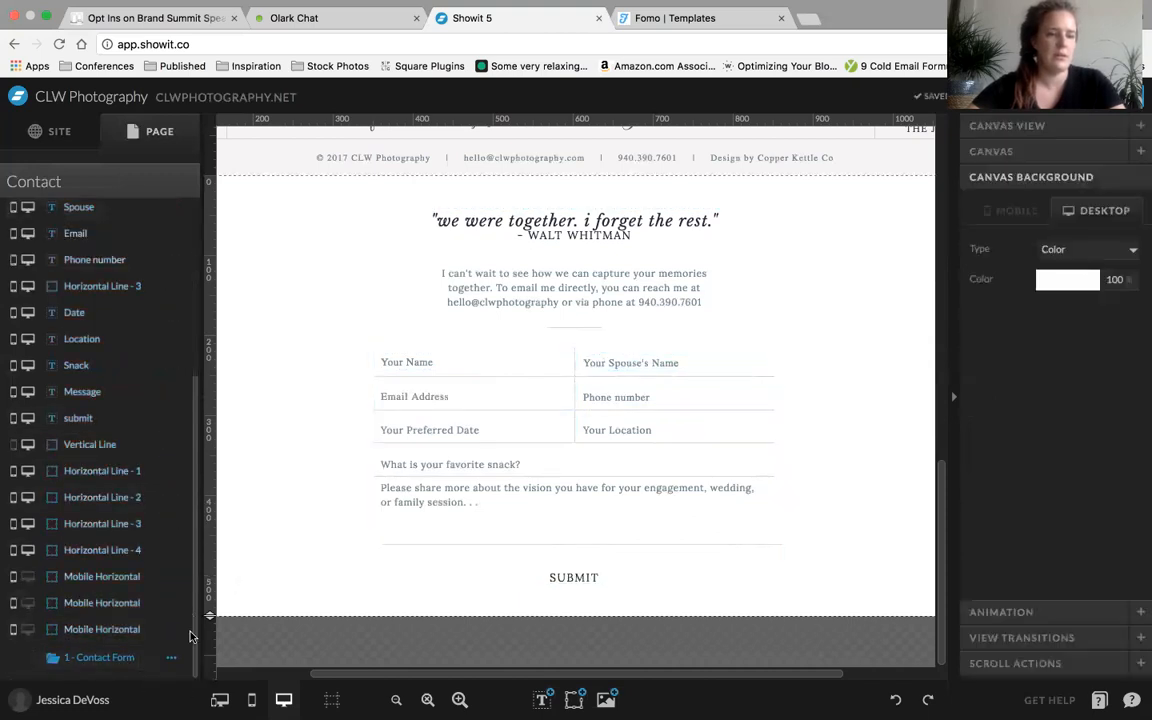
{"action": "left_click", "coordinate": [172, 660]}
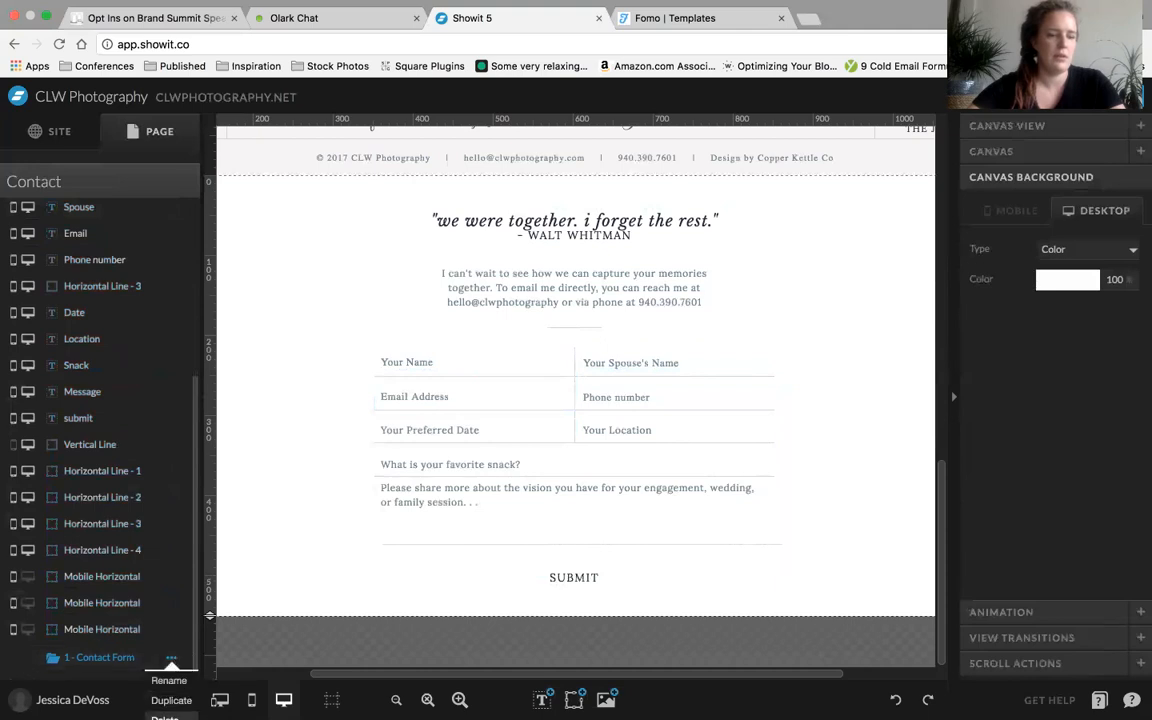
{"action": "left_click", "coordinate": [170, 478]}
{"action": "scroll", "coordinate": [172, 480], "scroll_direction": "up", "scroll_amount": 1}
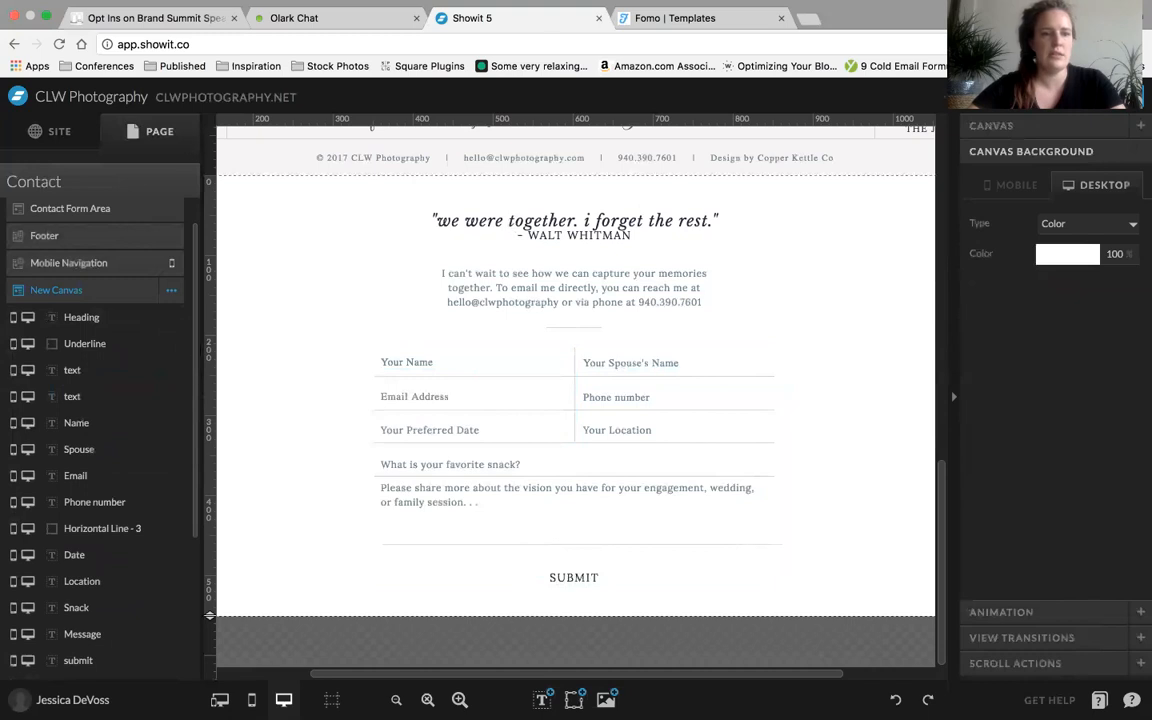
{"action": "scroll", "coordinate": [60, 489], "scroll_direction": "down", "scroll_amount": 3}
{"action": "scroll", "coordinate": [60, 490], "scroll_direction": "up", "scroll_amount": 3}
{"action": "scroll", "coordinate": [60, 489], "scroll_direction": "up", "scroll_amount": 1}
{"action": "scroll", "coordinate": [60, 489], "scroll_direction": "down", "scroll_amount": 5}
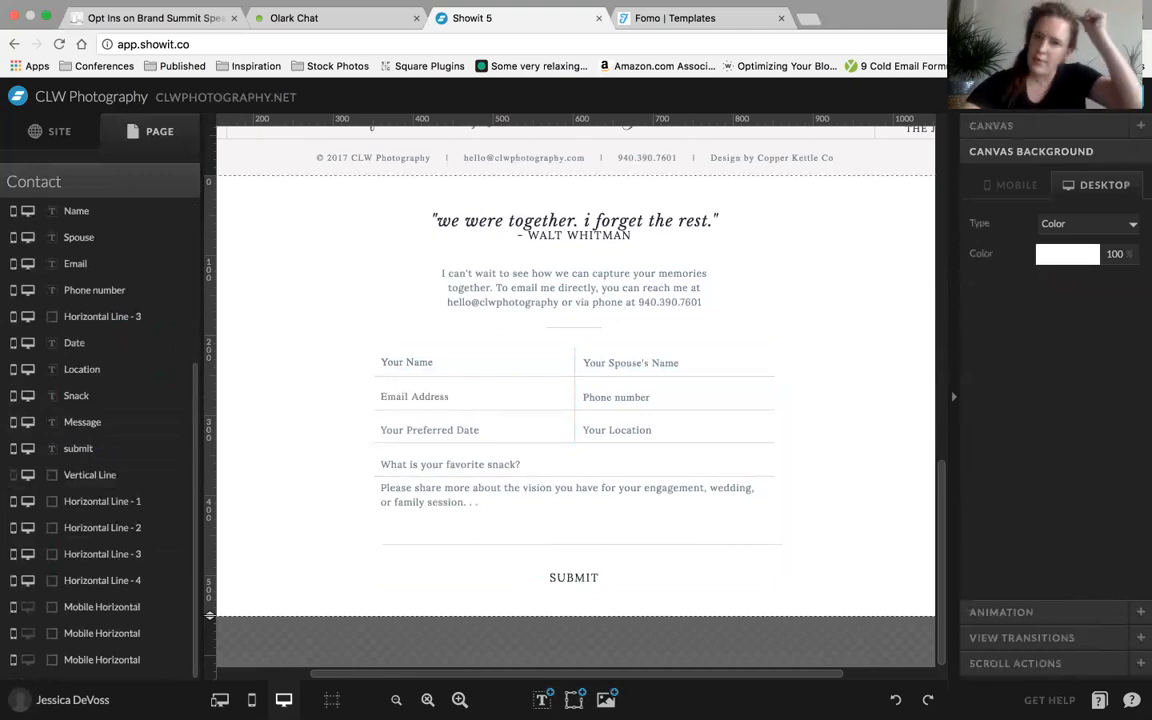
Preview the Contact page and enter a first name for the person and for the spouse in the rebuilt form
{"action": "left_click", "coordinate": [1035, 97]}
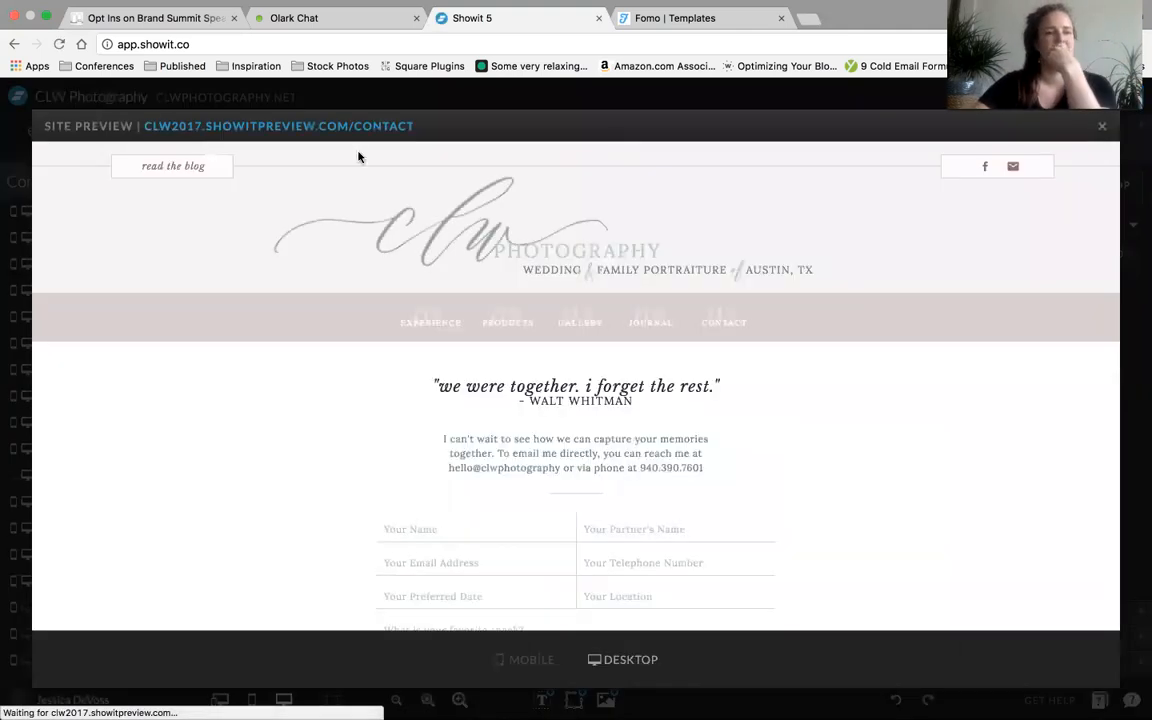
{"action": "scroll", "coordinate": [400, 459], "scroll_direction": "down", "scroll_amount": 3}
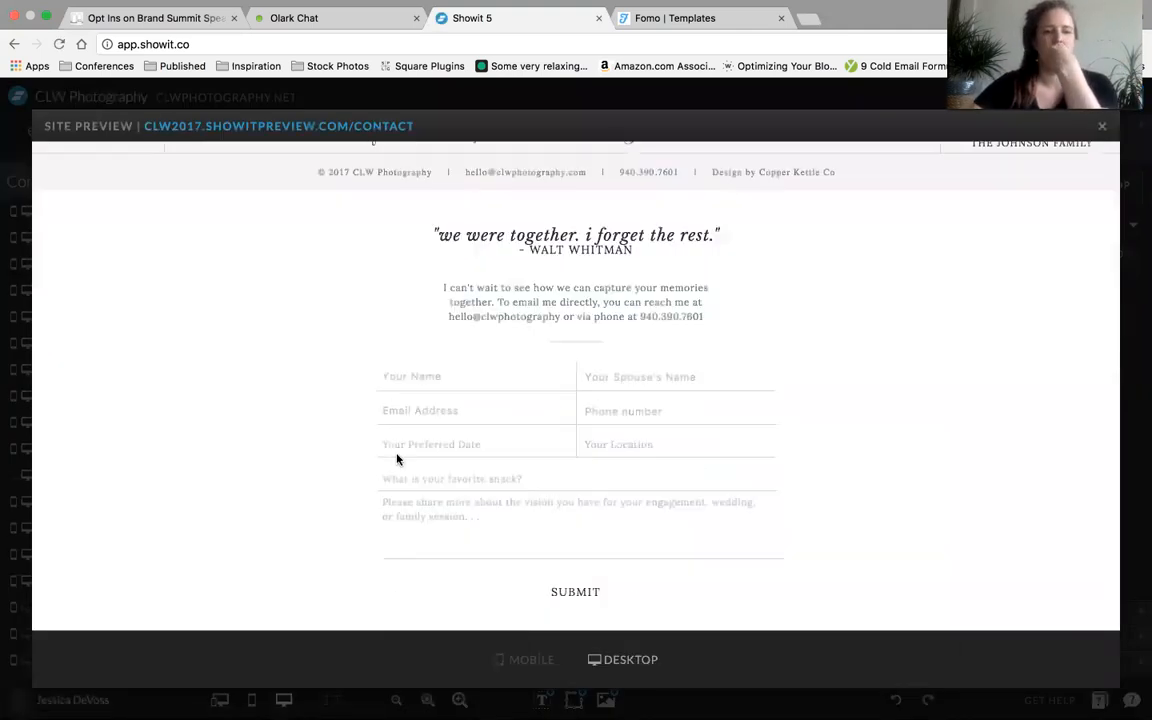
{"action": "left_click", "coordinate": [427, 373]}
{"action": "type", "text": "K"}
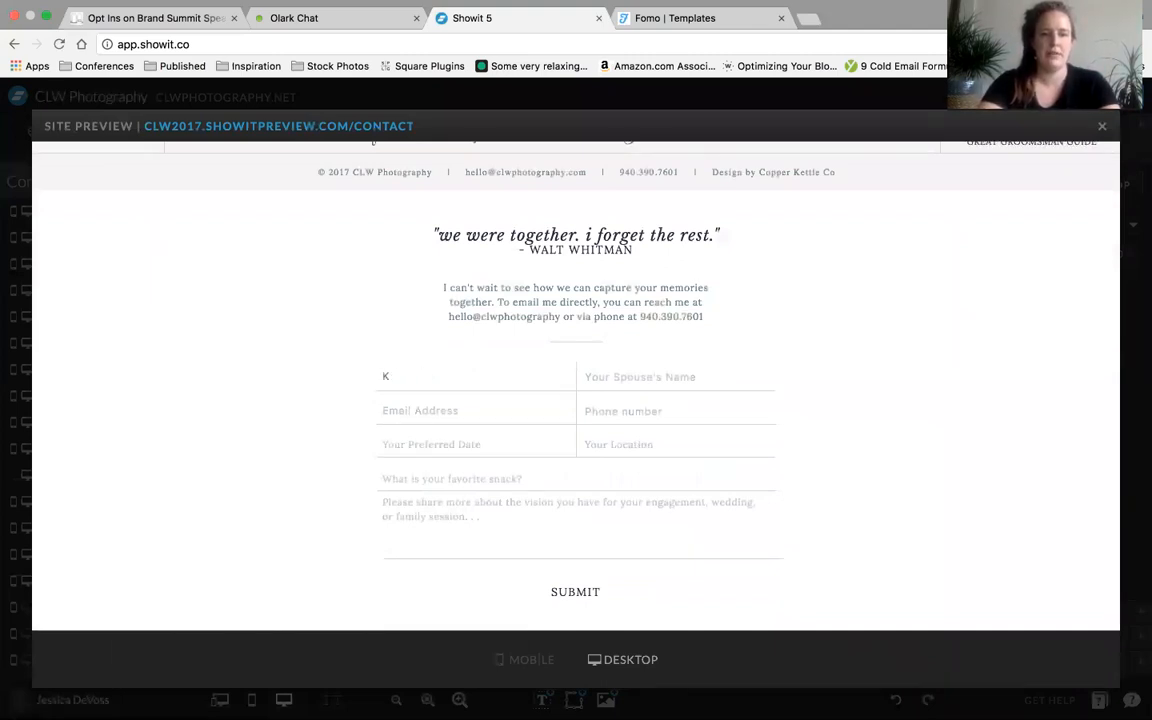
{"action": "type", "text": "ryshdlaSher"}
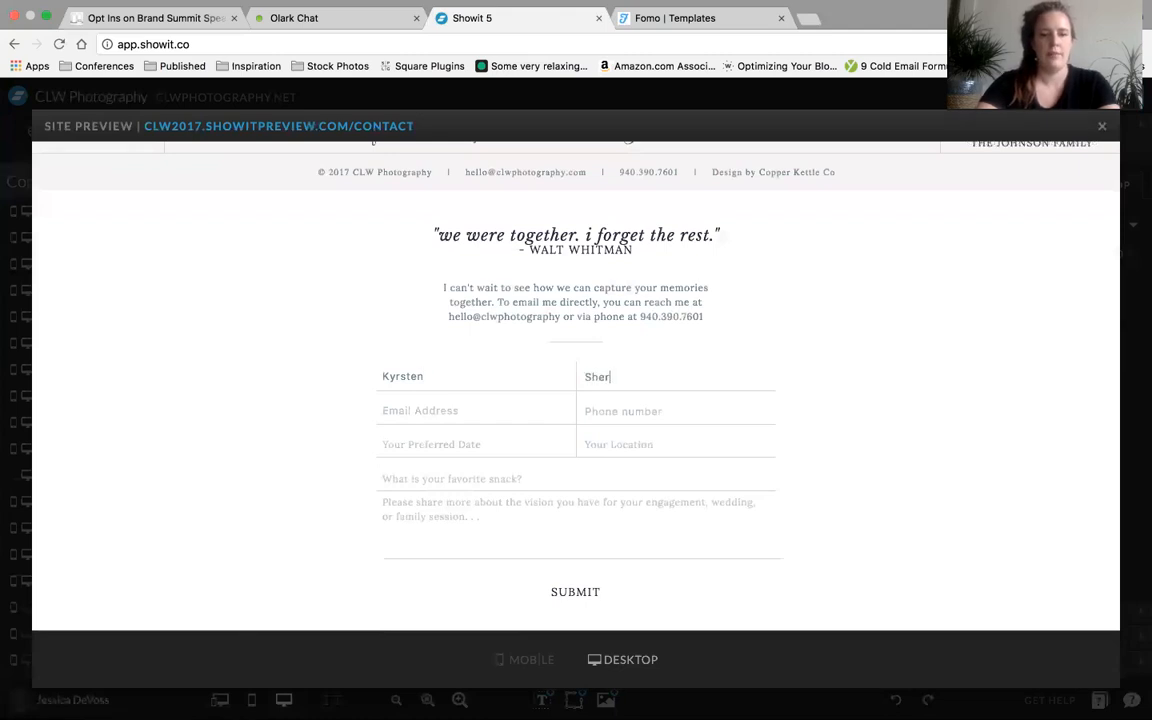
{"action": "key", "text": "BackSpace"}
{"action": "key", "text": "BackSpace"}
{"action": "key", "text": "BackSpace"}
{"action": "type", "text": "Kelly"}
{"action": "key", "text": "Tab"}
Fill the email with jklj, phone with jkljk, date with jklj, location and snack with klj, message with kljk, and submit the form
{"action": "type", "text": "jklj"}
{"action": "key", "text": "Tab"}
{"action": "type", "text": "jkljk"}
{"action": "key", "text": "Tab"}
{"action": "type", "text": "jklj"}
{"action": "key", "text": "Tab"}
{"action": "type", "text": "klj\tklj"}
{"action": "key", "text": "Tab"}
{"action": "type", "text": "kljk"}
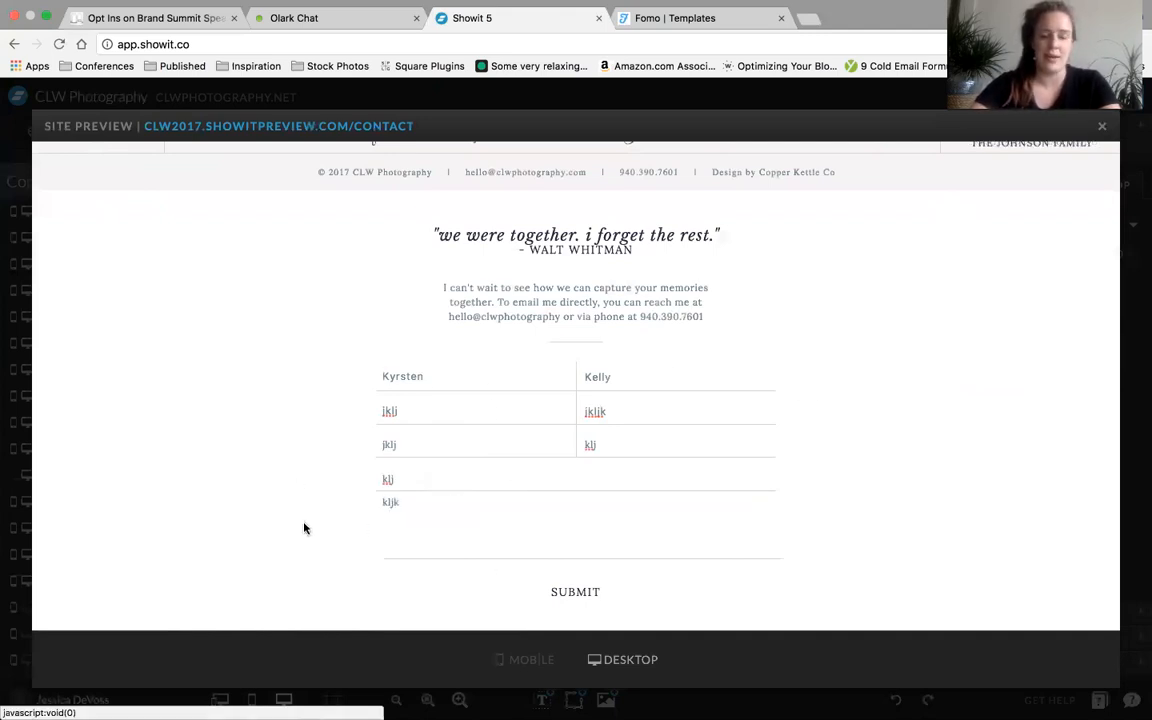
{"action": "left_click", "coordinate": [574, 592]}
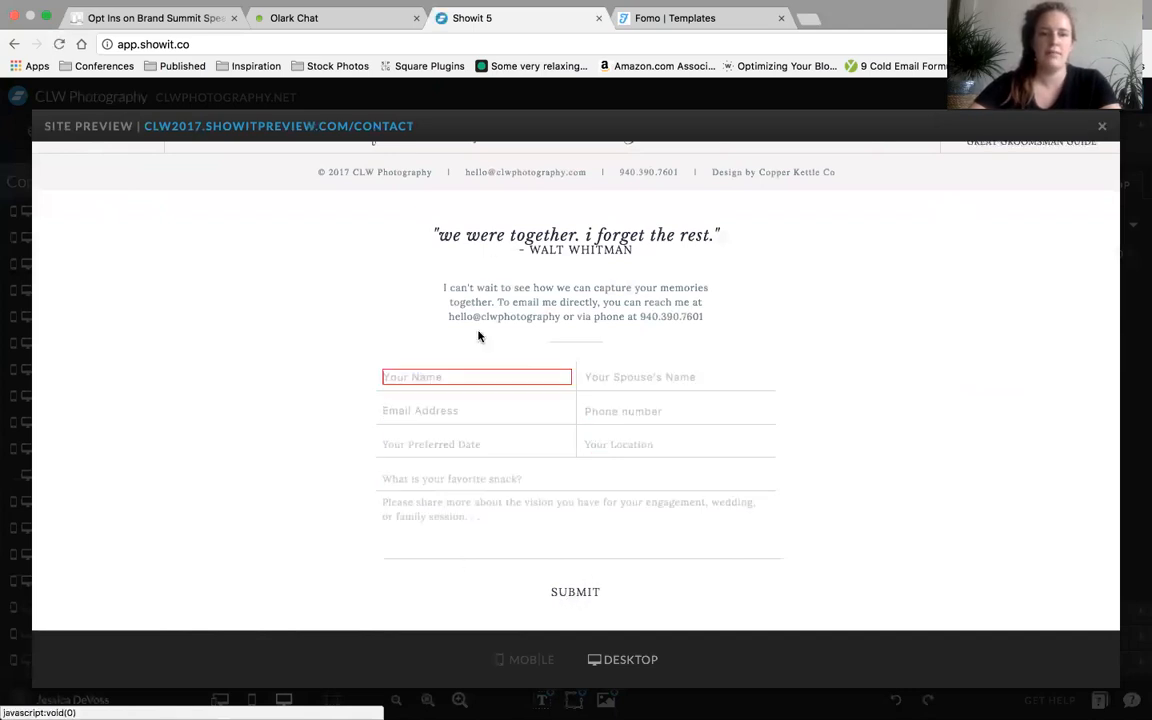
Test the required fields by submitting the form with only the name filled in as jdkaljdkla
{"action": "left_click", "coordinate": [464, 369]}
{"action": "type", "text": "jdkaljdkla"}
{"action": "left_click", "coordinate": [556, 592]}
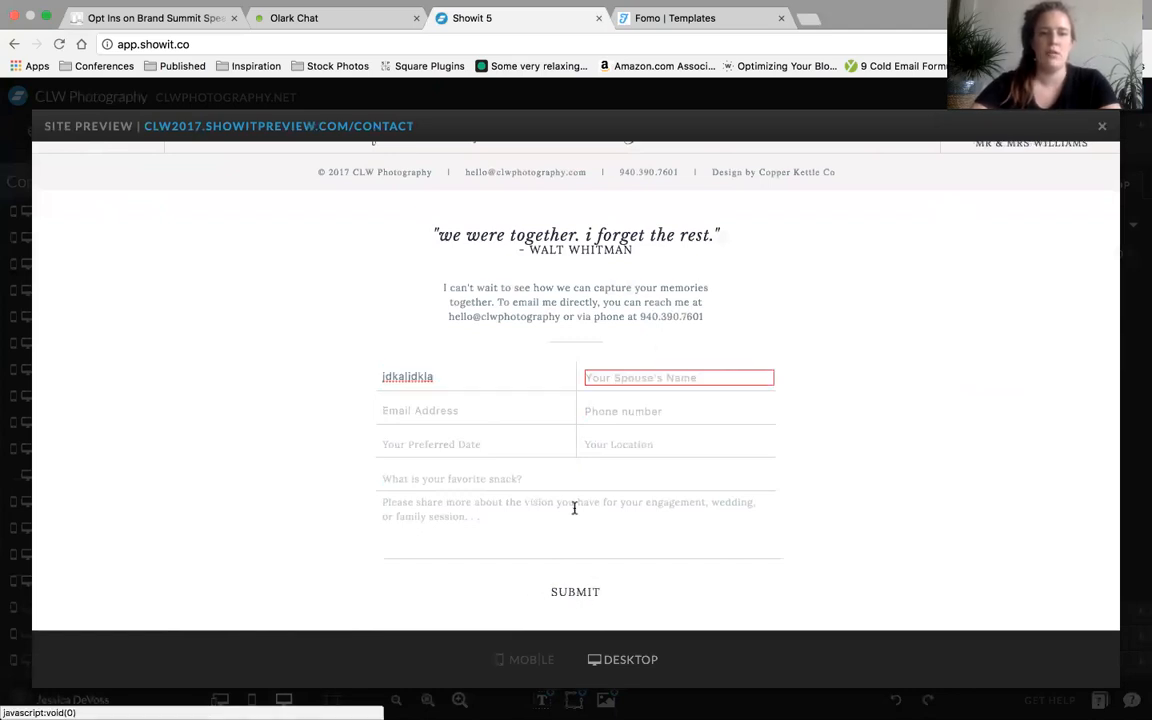
Fill the spouse's name with aklajkl and the email address with jdkaljklda, and submit the form again
{"action": "left_click", "coordinate": [609, 378]}
{"action": "type", "text": "akl"}
{"action": "left_click", "coordinate": [489, 410]}
{"action": "type", "text": "jdkaljkida"}
{"action": "left_click", "coordinate": [556, 597]}
Fill the message field with dajkldajkl and submit the form with phone, date, location and snack left empty
{"action": "left_click", "coordinate": [555, 532]}
{"action": "type", "text": "dajkldajkl"}
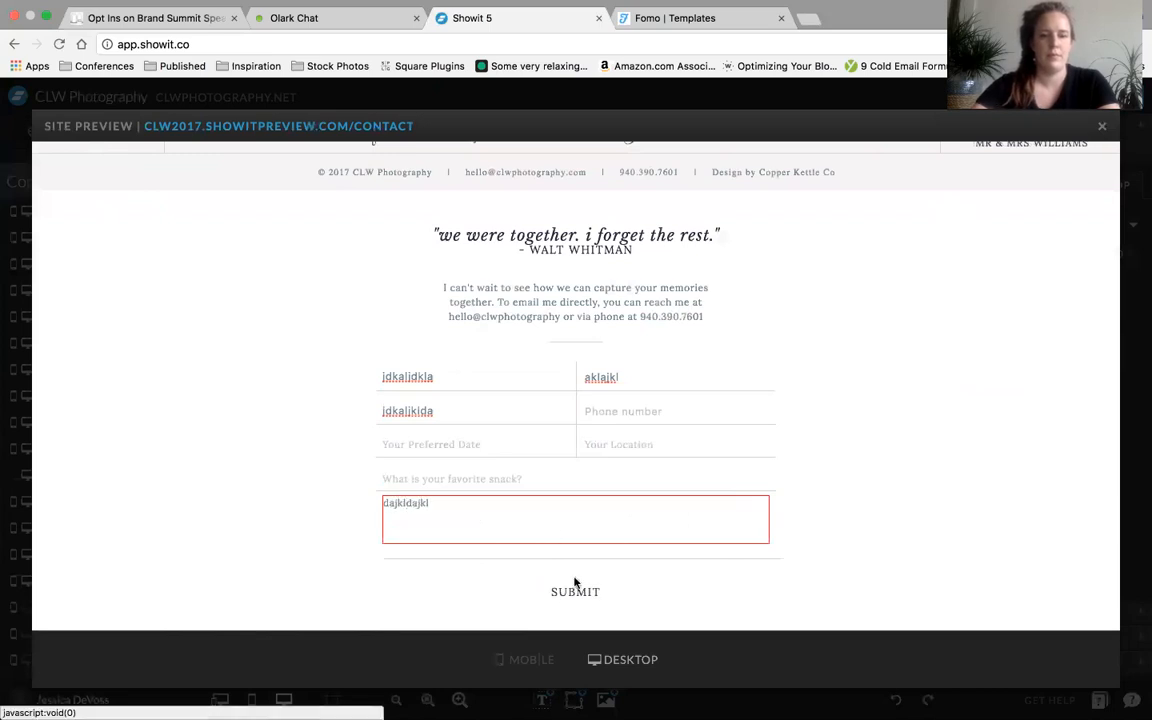
{"action": "left_click", "coordinate": [577, 594]}
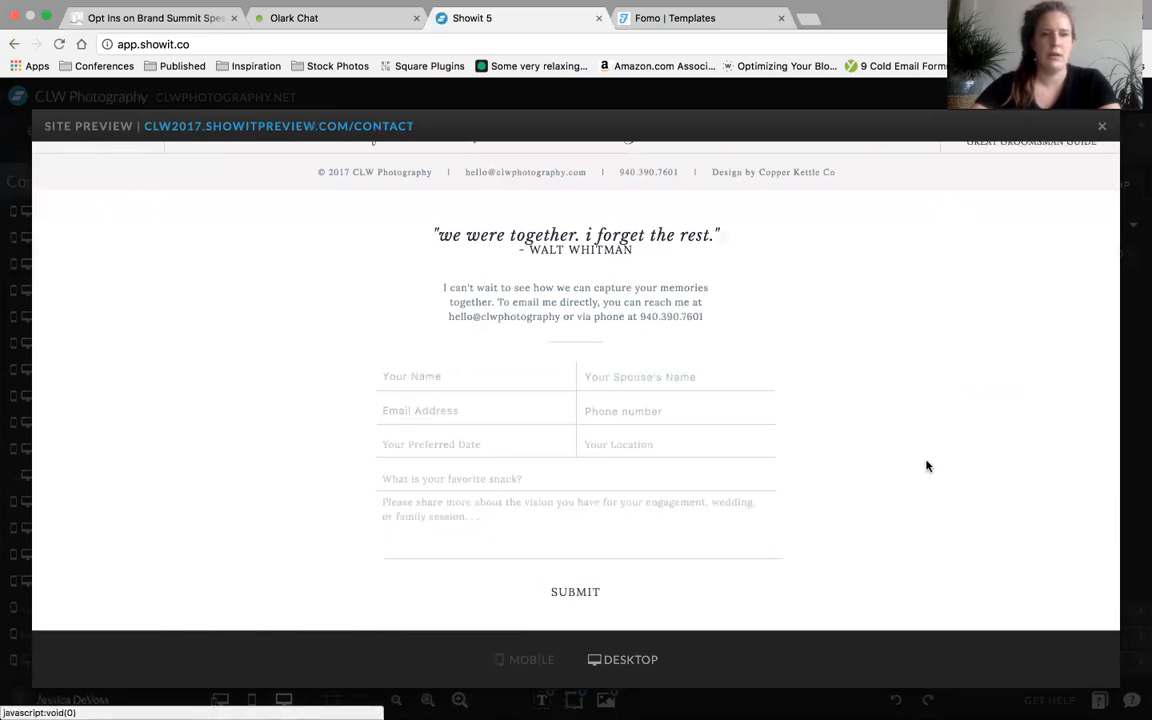
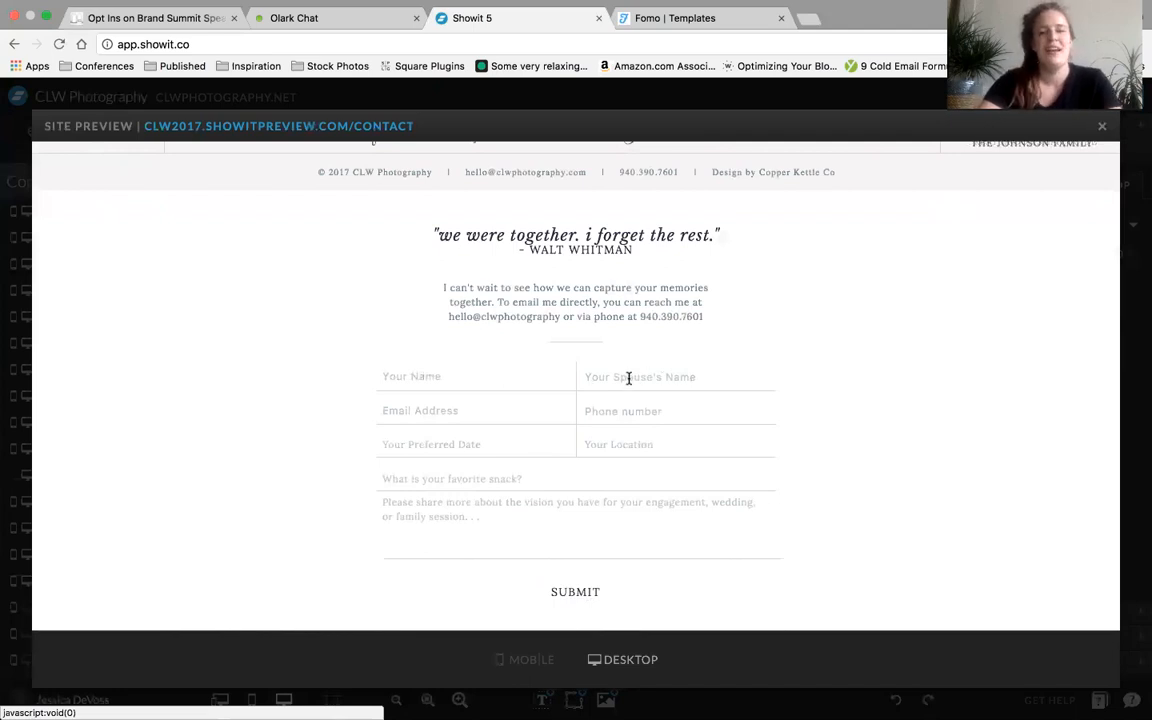
Close the site preview and add a canvas view to the New Canvas
{"action": "left_click", "coordinate": [1103, 127]}
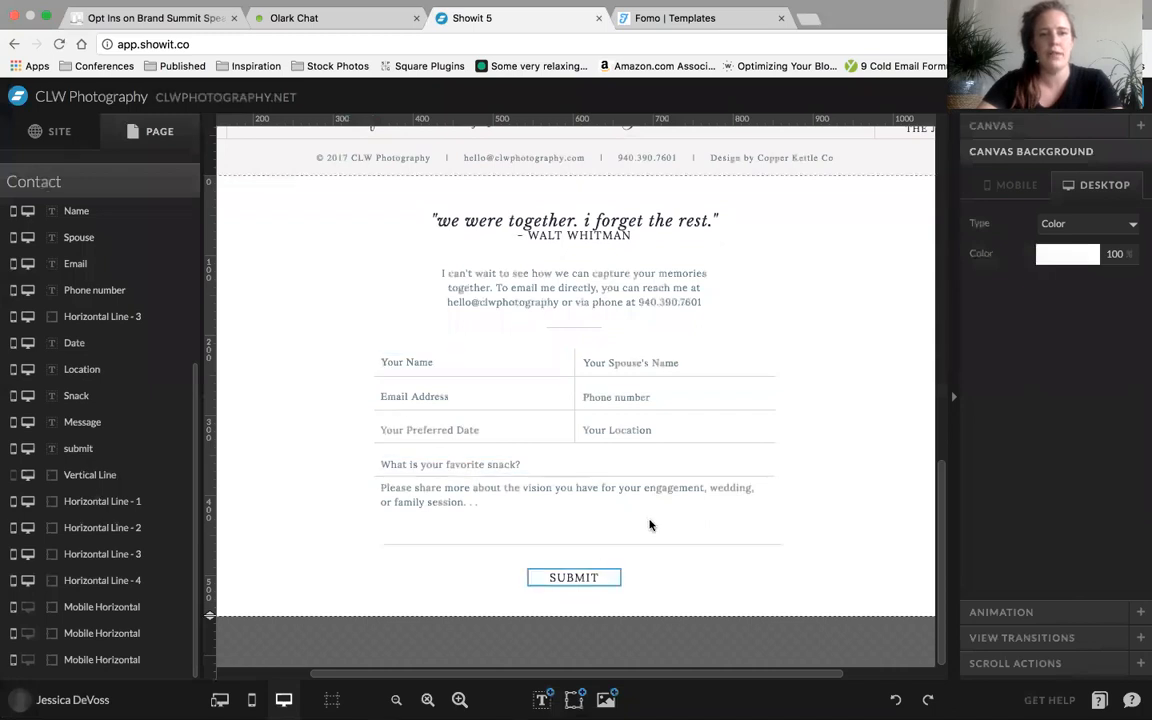
{"action": "scroll", "coordinate": [178, 377], "scroll_direction": "up", "scroll_amount": 5}
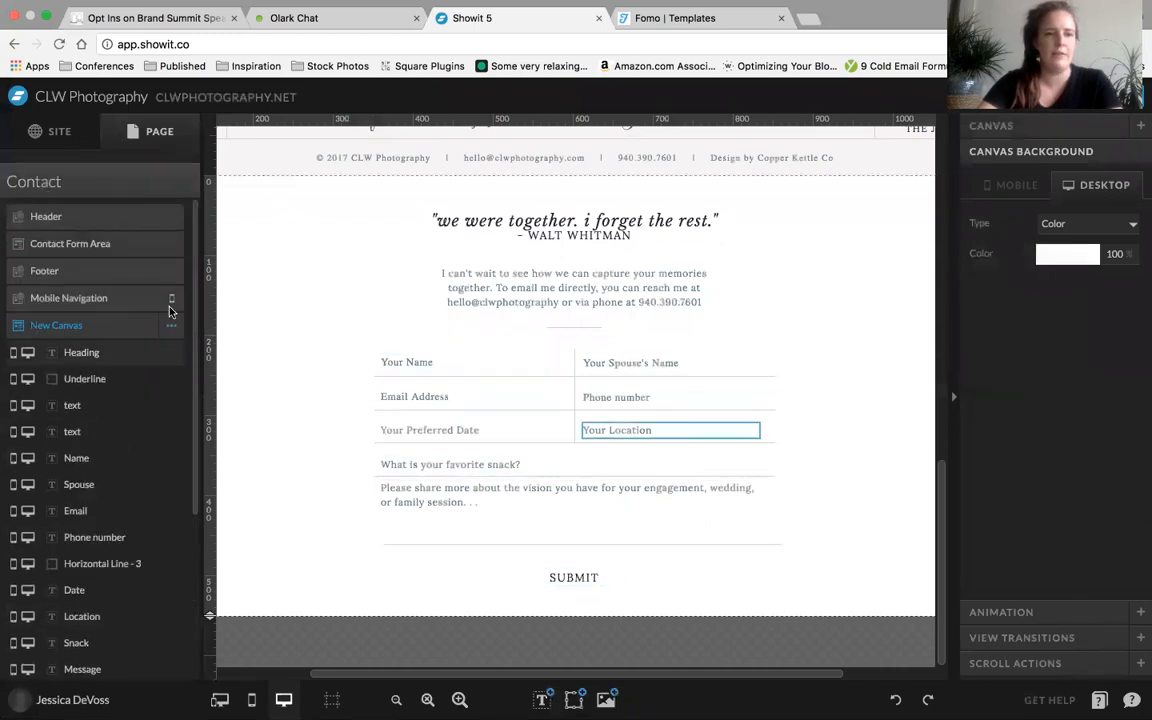
{"action": "left_click", "coordinate": [171, 326]}
{"action": "left_click", "coordinate": [166, 372]}
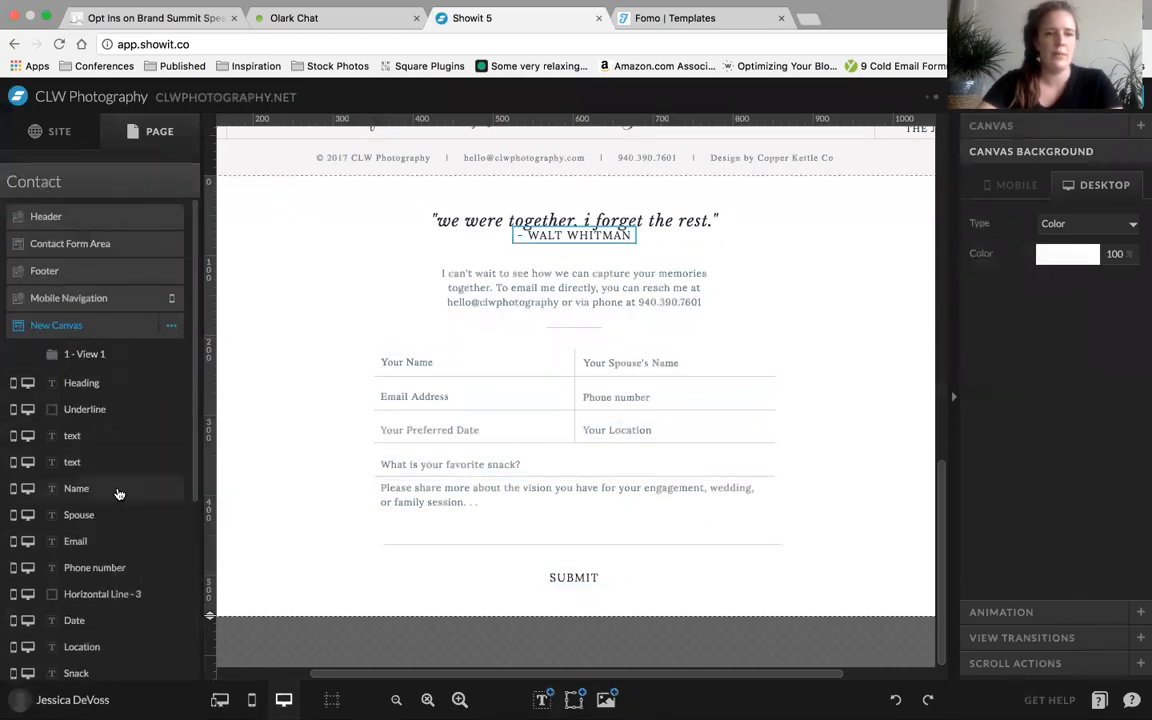
Move all of the New Canvas's loose elements, from Heading through the last Mobile Horizontal line, into View 1
{"action": "left_click", "coordinate": [407, 362]}
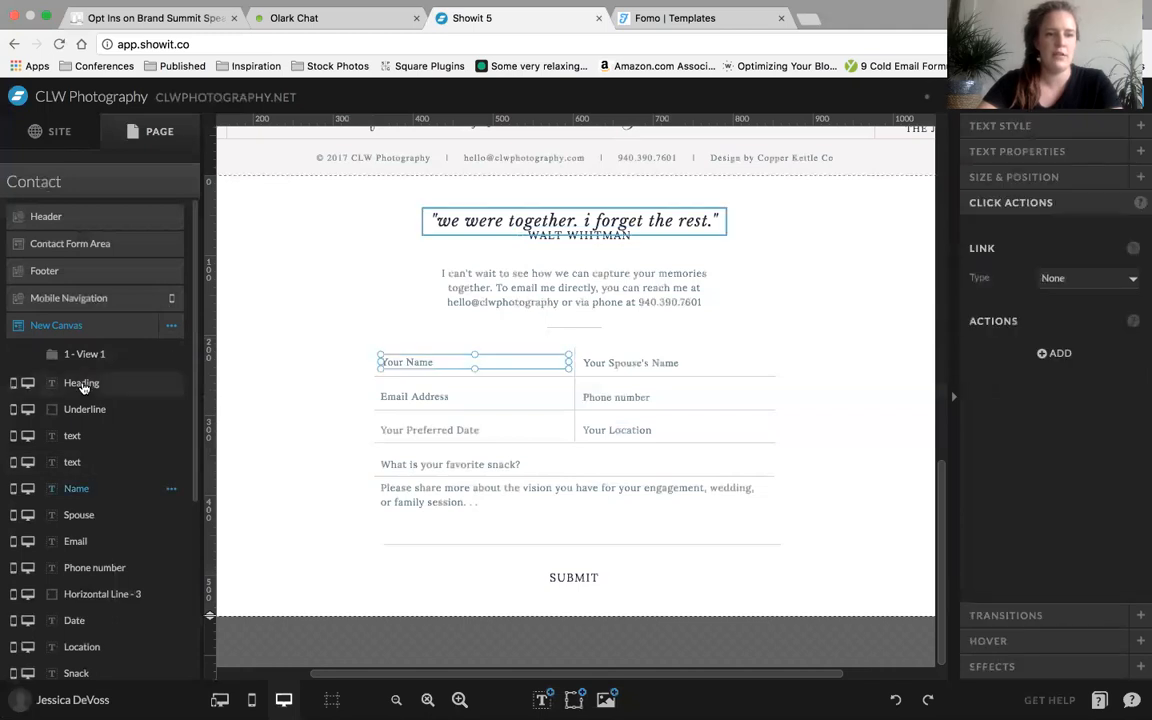
{"action": "left_click_drag", "start_coordinate": [85, 398], "coordinate": [83, 473]}
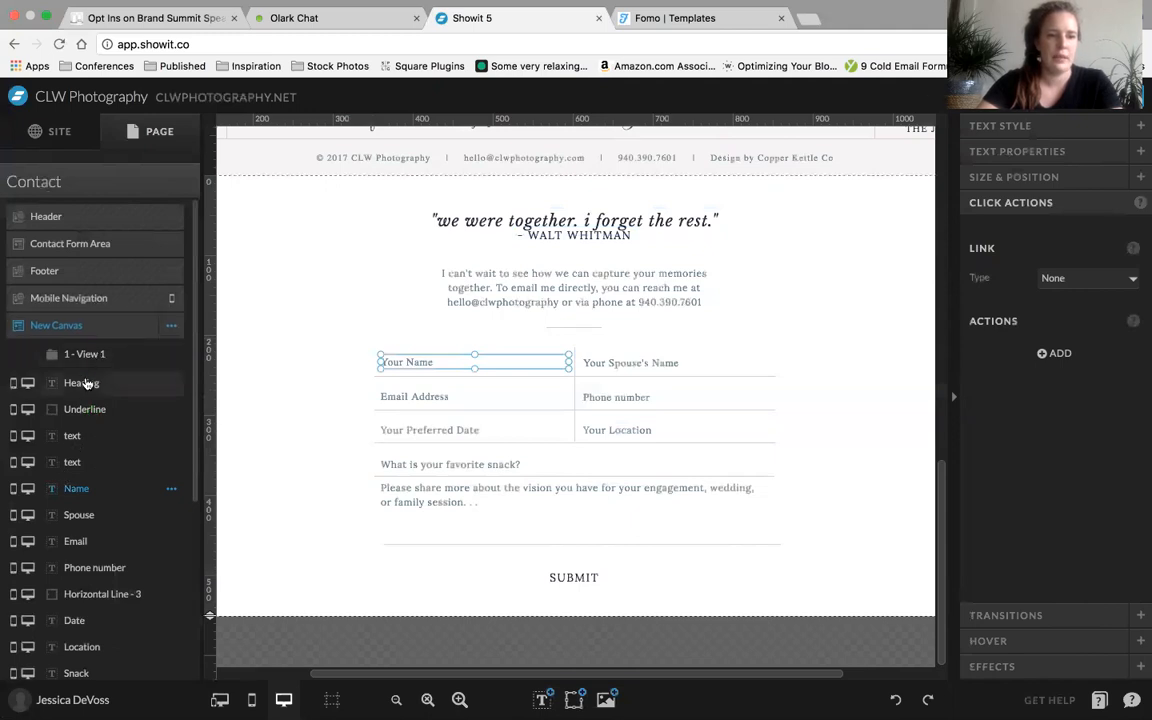
{"action": "scroll", "coordinate": [73, 505], "scroll_direction": "down", "scroll_amount": 1}
{"action": "scroll", "coordinate": [73, 505], "scroll_direction": "down", "scroll_amount": 5}
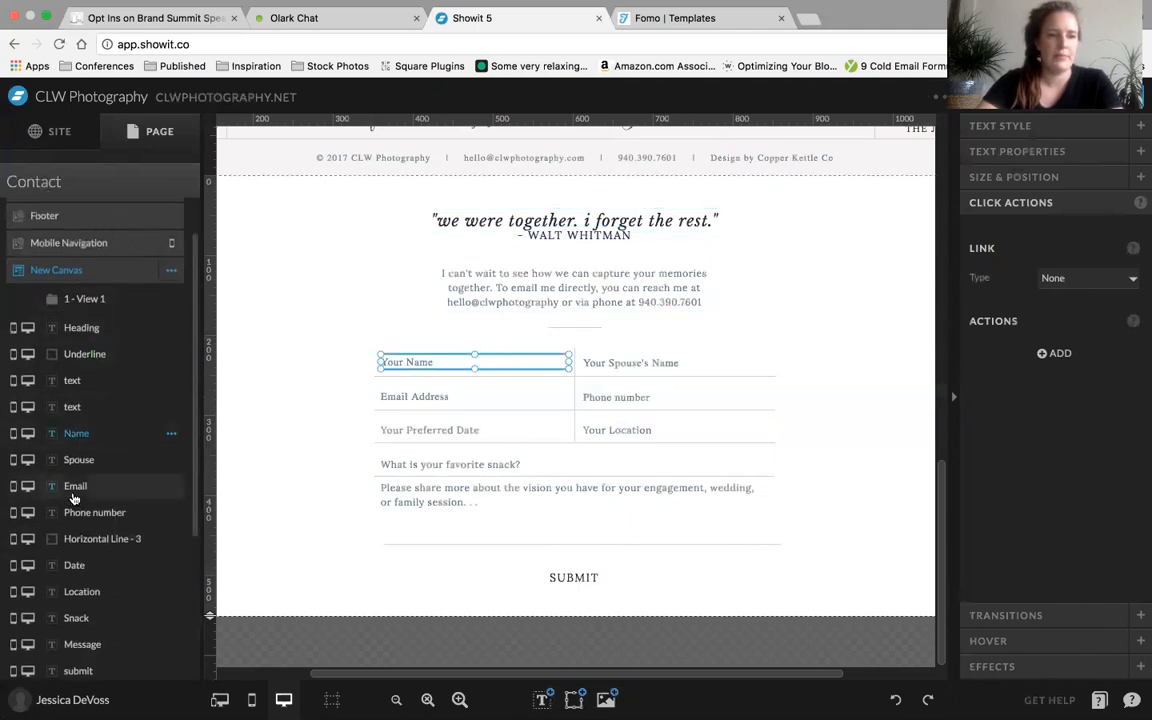
{"action": "left_click", "coordinate": [90, 660]}
{"action": "scroll", "coordinate": [96, 487], "scroll_direction": "up", "scroll_amount": 5}
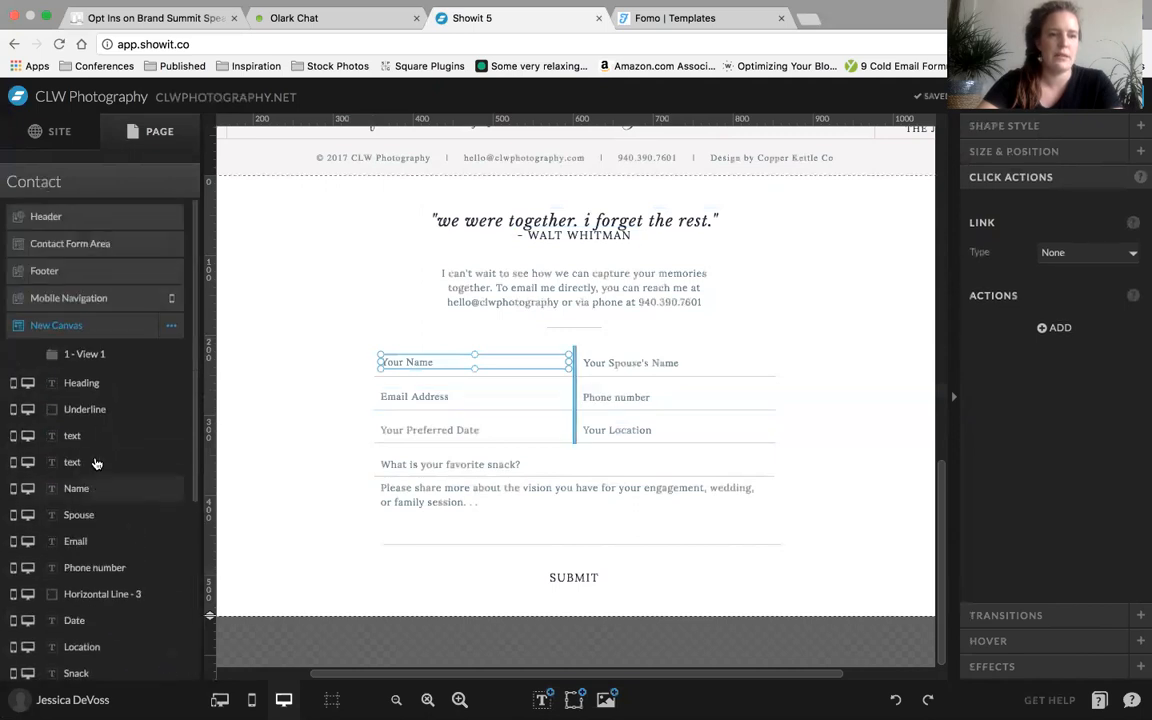
{"action": "left_click", "coordinate": [86, 380]}
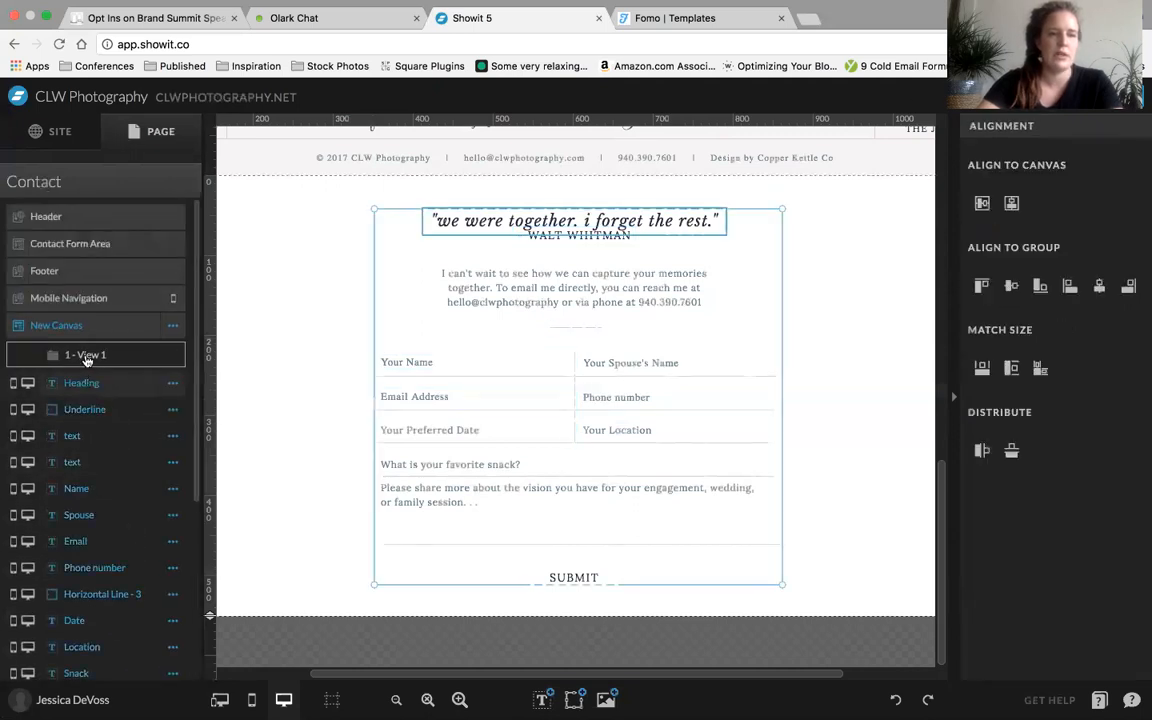
{"action": "left_click", "coordinate": [86, 356]}
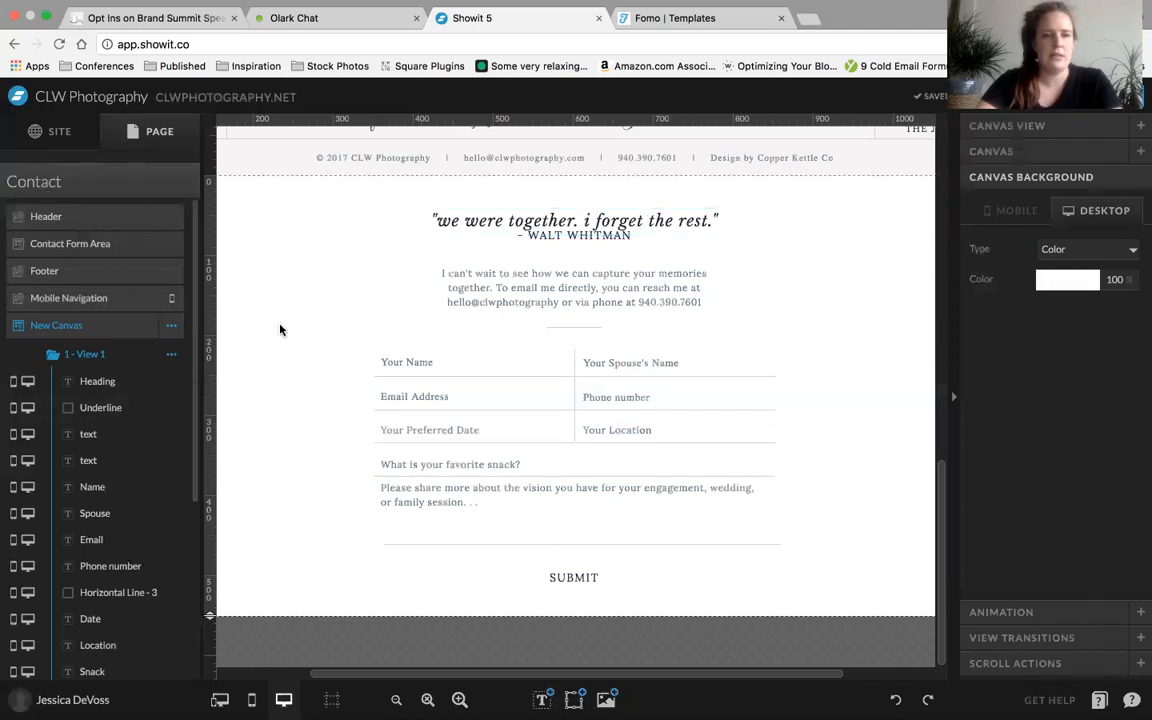
{"action": "scroll", "coordinate": [121, 463], "scroll_direction": "down", "scroll_amount": 5}
{"action": "scroll", "coordinate": [121, 463], "scroll_direction": "up", "scroll_amount": 5}
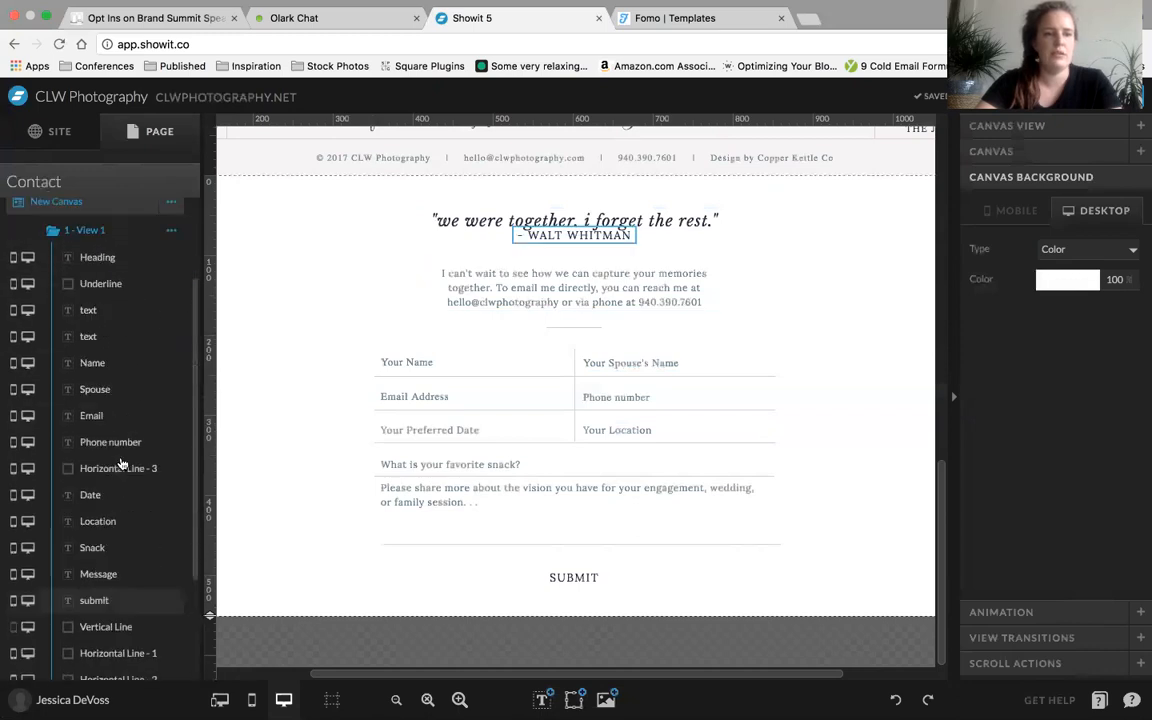
Add a second canvas view to the New Canvas and open View 2
{"action": "left_click", "coordinate": [172, 328]}
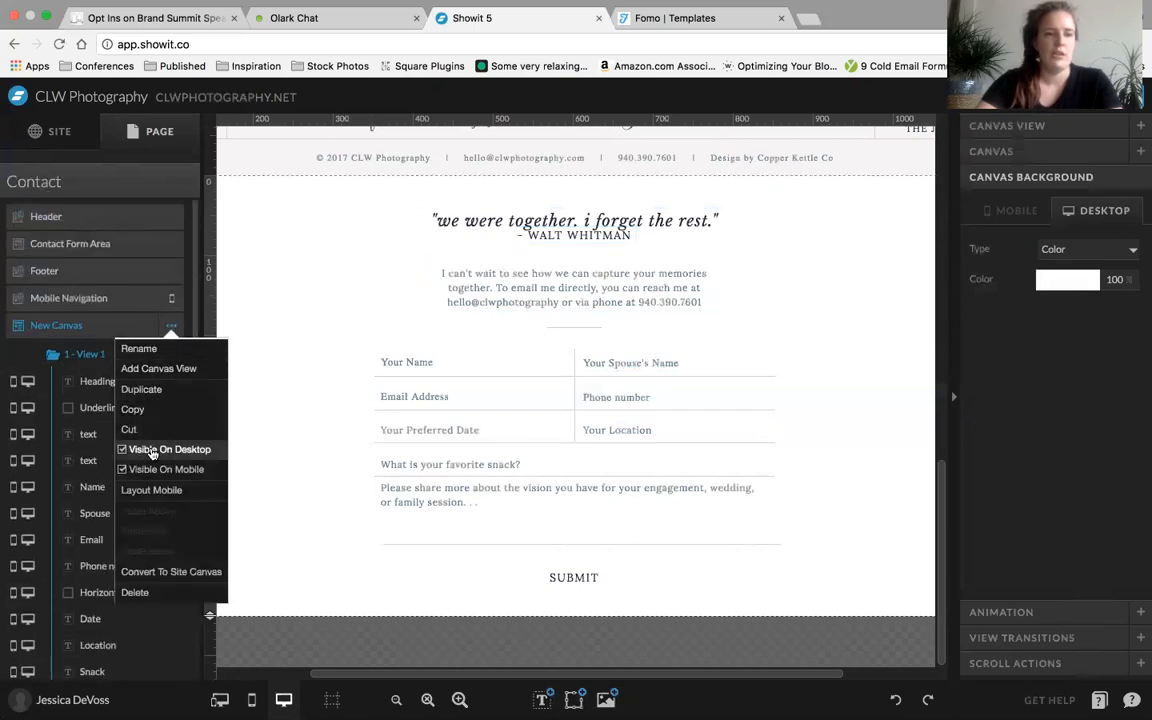
{"action": "left_click", "coordinate": [203, 372]}
{"action": "scroll", "coordinate": [94, 560], "scroll_direction": "down", "scroll_amount": 6}
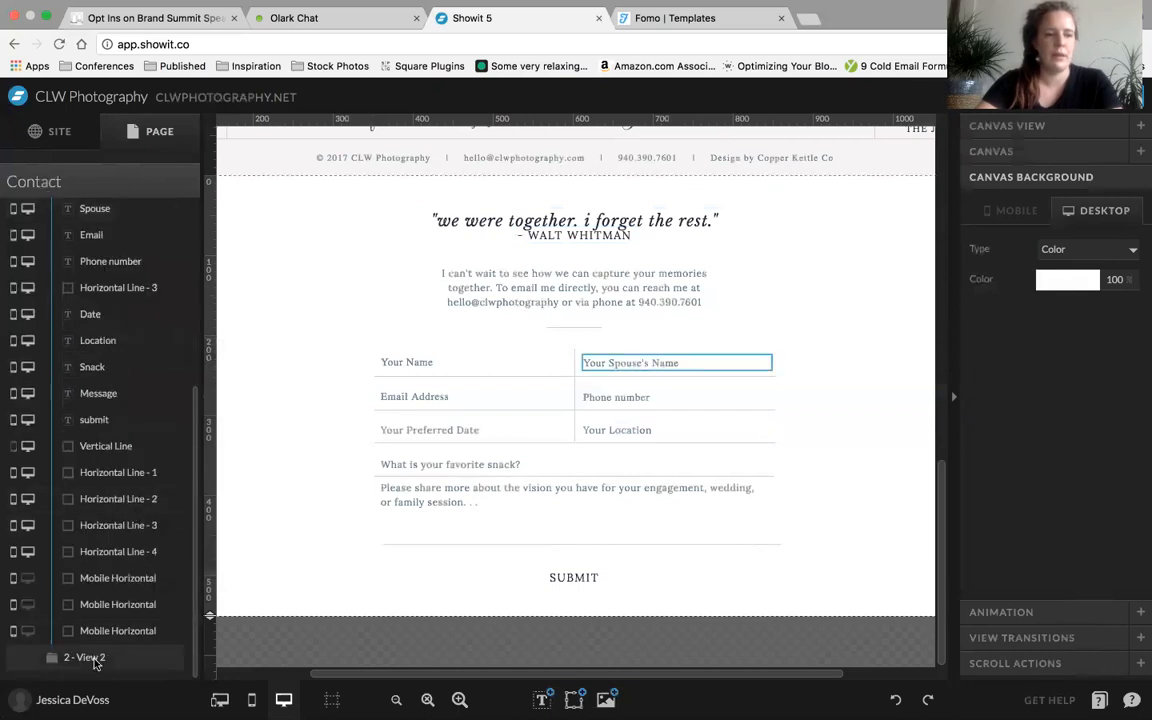
{"action": "left_click", "coordinate": [88, 658]}
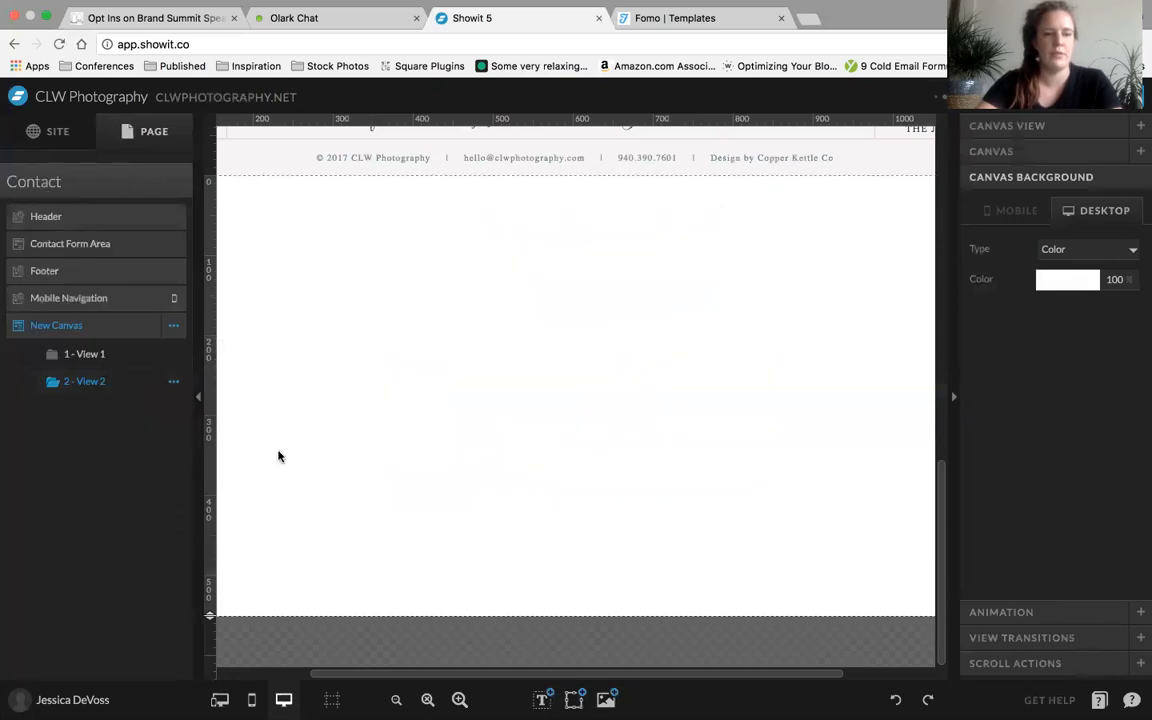
Add a paragraph text to View 2 reading "Thank you! your form has been sent!"
{"action": "mouse_move", "coordinate": [541, 694]}
{"action": "left_click", "coordinate": [538, 668]}
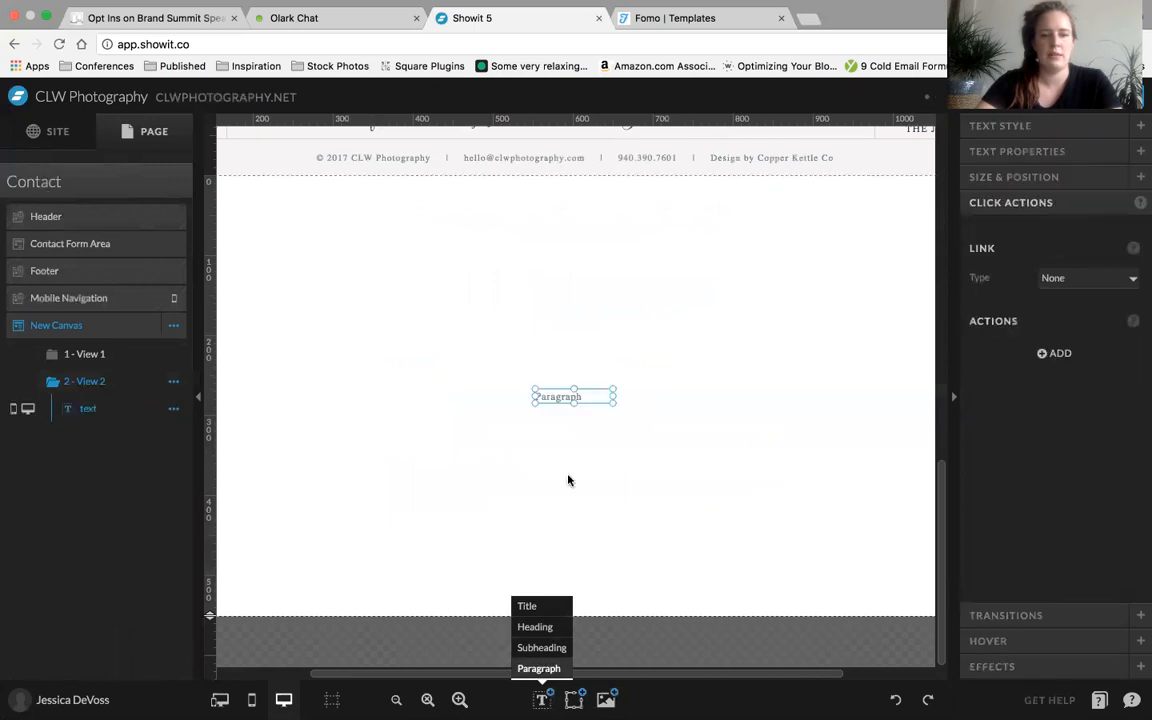
{"action": "double_click", "coordinate": [571, 395]}
{"action": "double_click", "coordinate": [537, 396]}
{"action": "type", "text": "Thank you! your fo"}
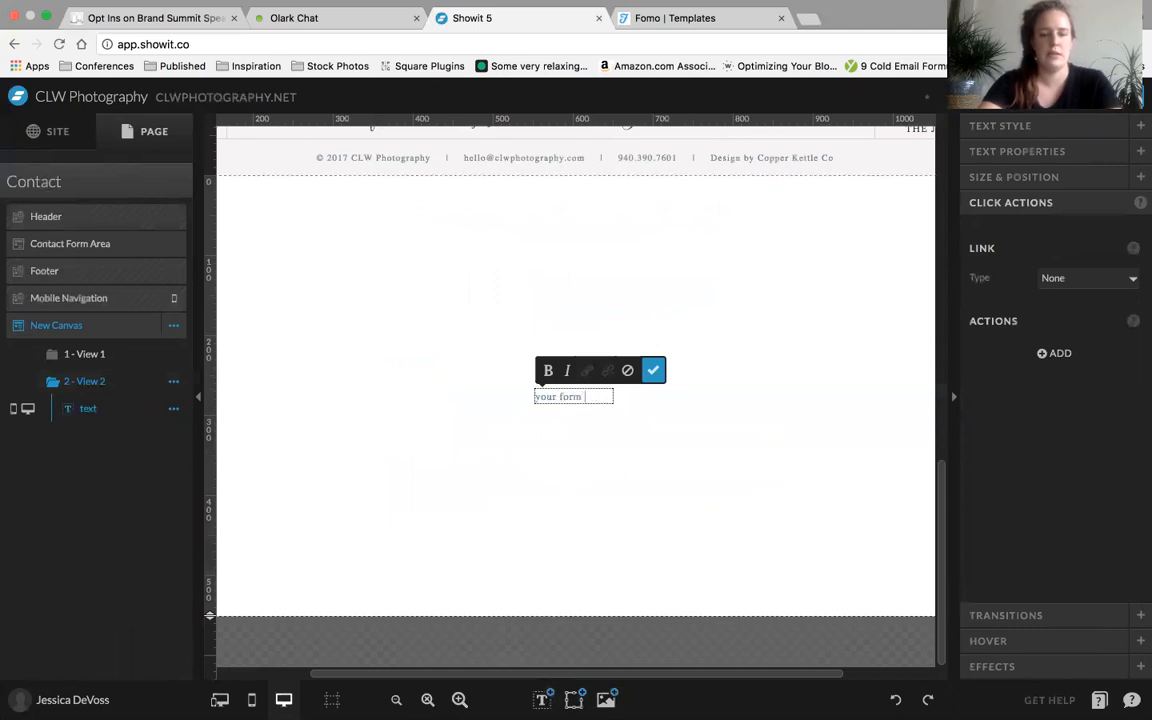
{"action": "type", "text": "rm has been"}
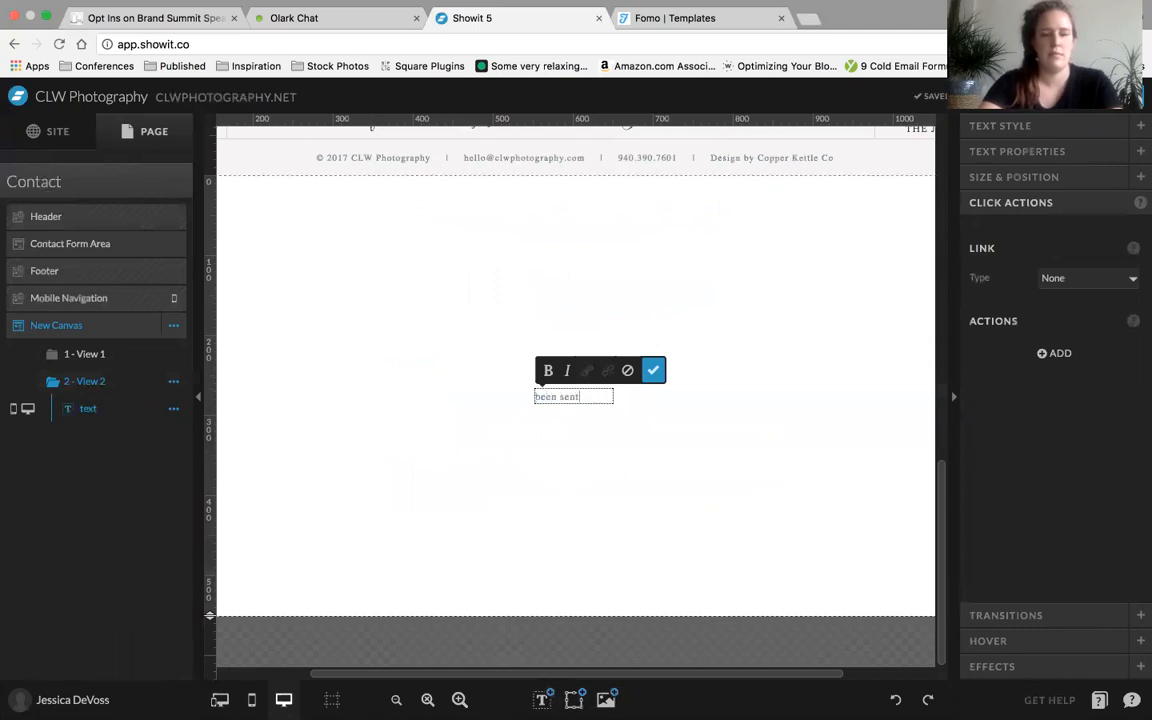
{"action": "left_click", "coordinate": [640, 443]}
Widen the thank-you text box to about 250 px so the message fits one line, and move it slightly up
{"action": "left_click_drag", "start_coordinate": [613, 396], "coordinate": [686, 396]}
{"action": "left_click_drag", "start_coordinate": [483, 398], "coordinate": [480, 398]}
{"action": "left_click_drag", "start_coordinate": [560, 399], "coordinate": [560, 378]}
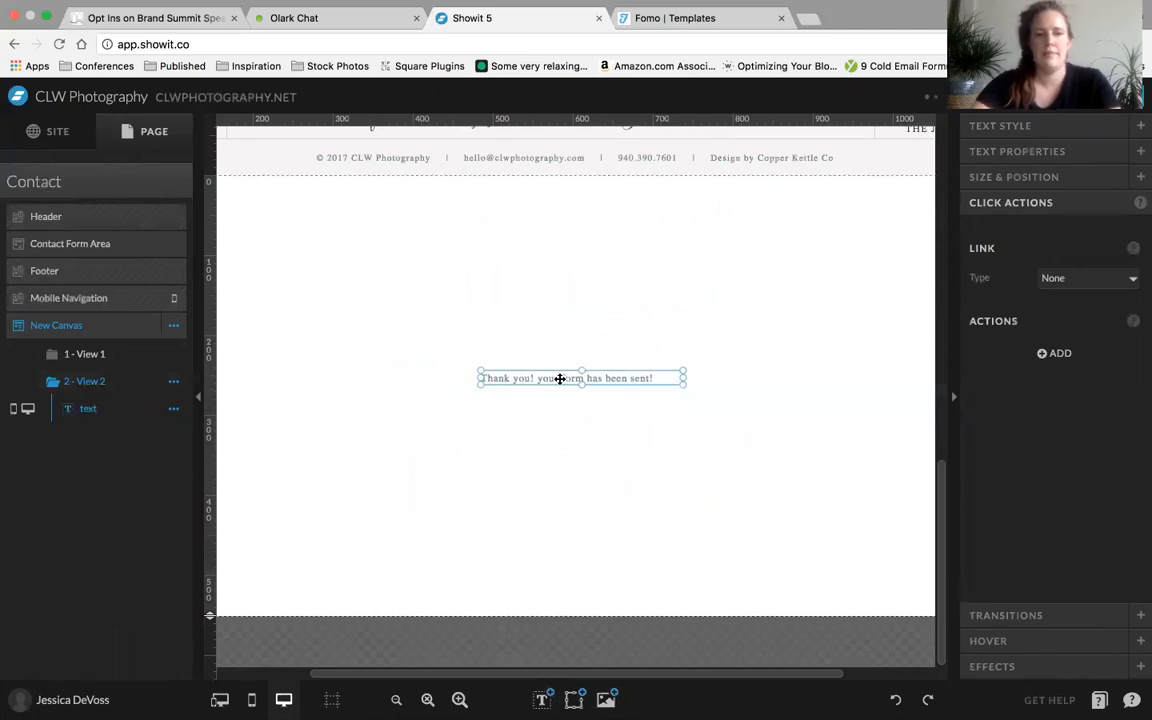
{"action": "left_click", "coordinate": [1045, 148]}
{"action": "left_click", "coordinate": [787, 342]}
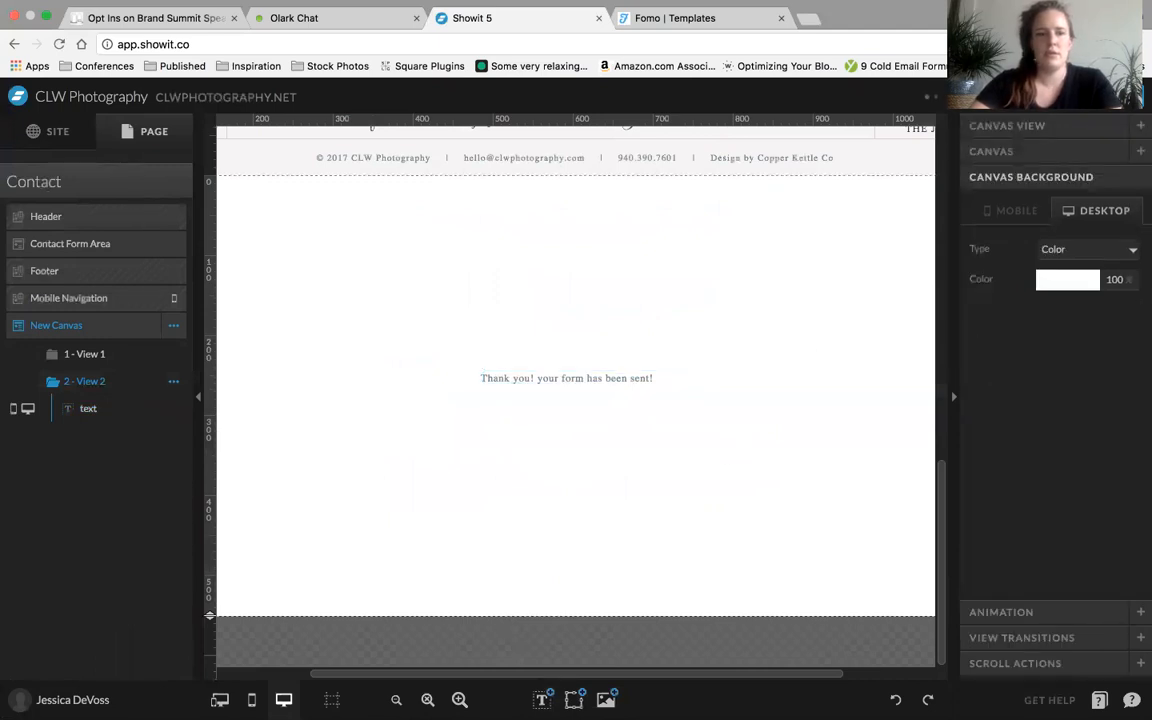
Preview the Contact page, check the contact form in the New Canvas, and close the preview
{"action": "left_click", "coordinate": [1012, 97]}
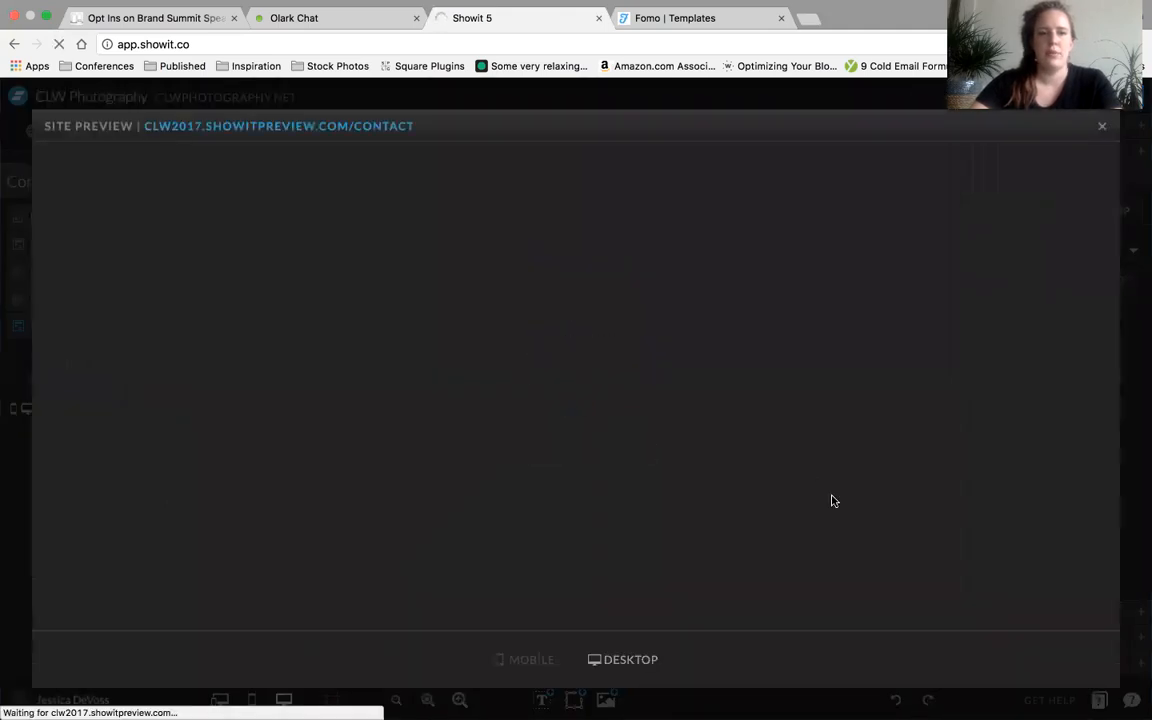
{"action": "scroll", "coordinate": [833, 500], "scroll_direction": "down", "scroll_amount": 5}
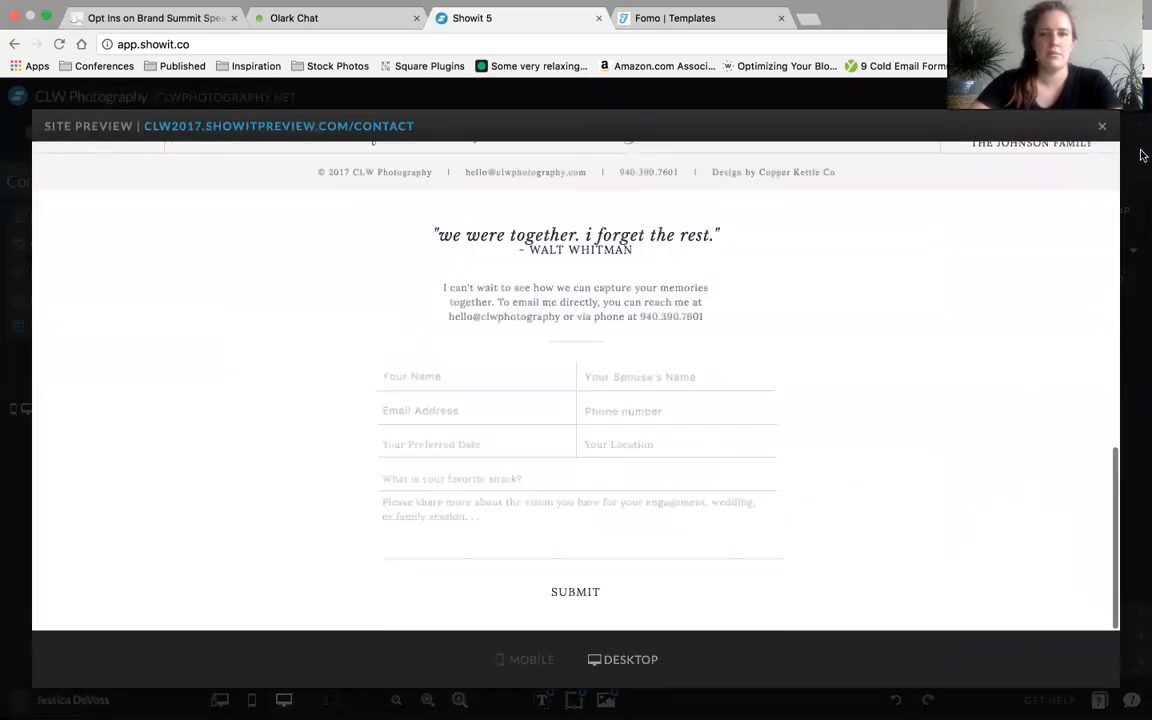
{"action": "left_click", "coordinate": [1102, 127]}
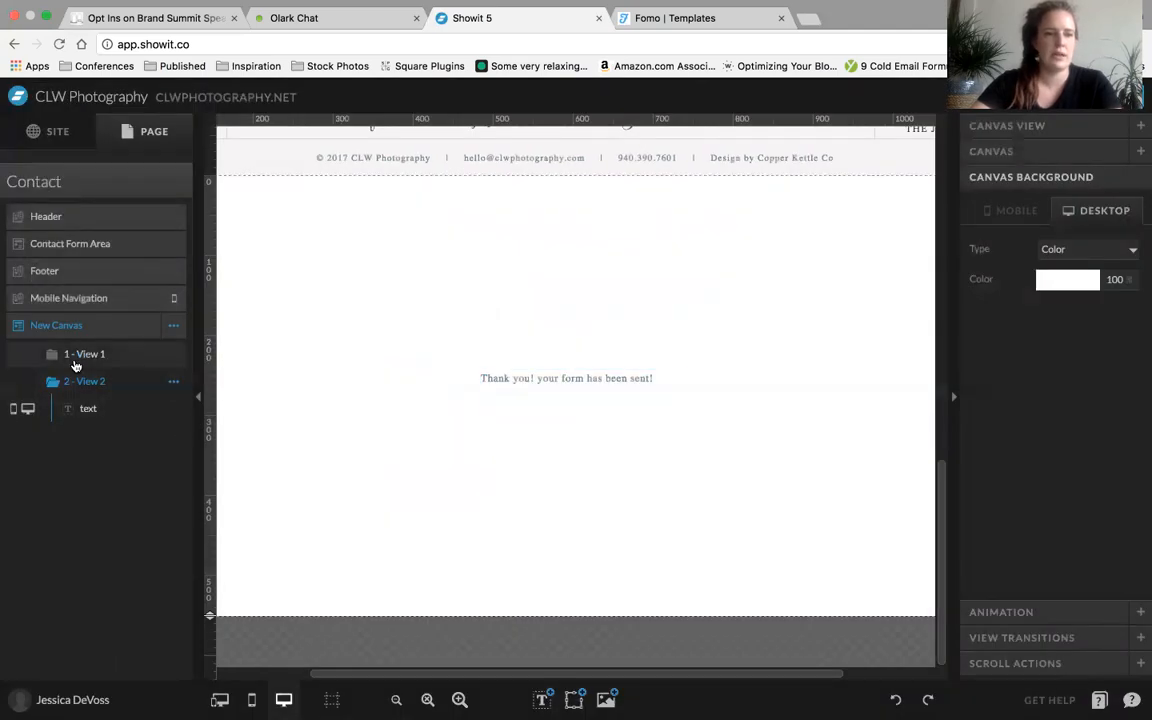
In View 1, review the Submit text's click action and its link to View 2 of this canvas
{"action": "left_click", "coordinate": [80, 355]}
{"action": "left_click", "coordinate": [588, 577]}
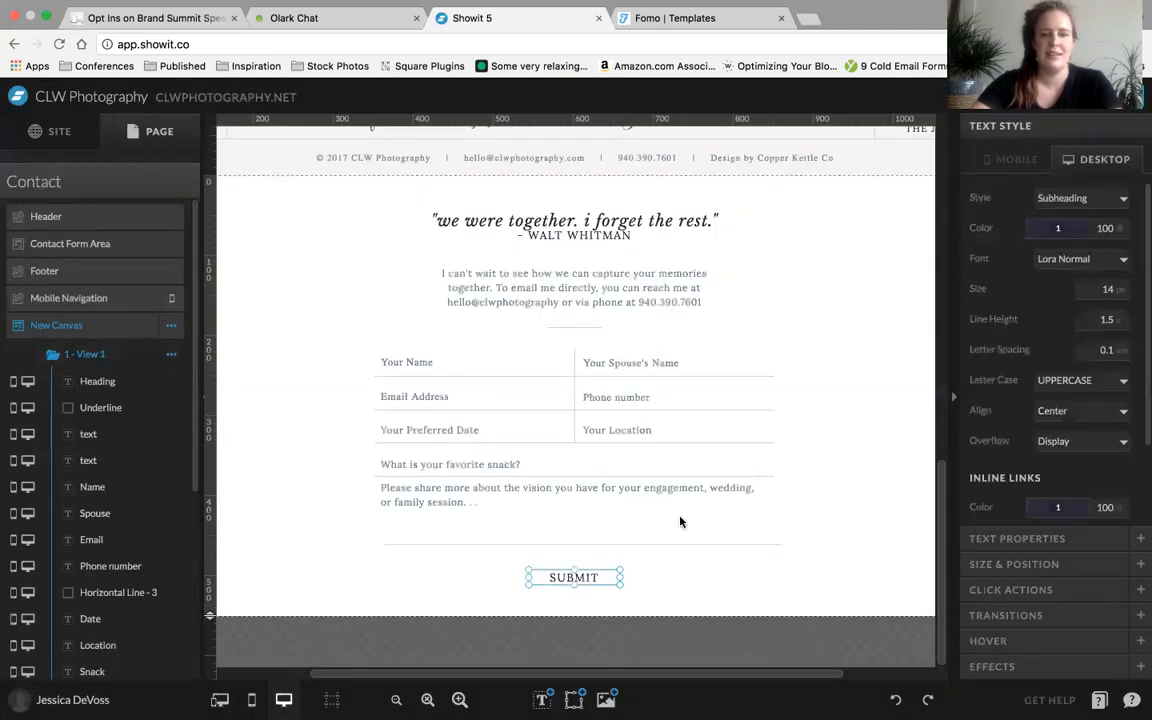
{"action": "scroll", "coordinate": [1092, 407], "scroll_direction": "down", "scroll_amount": 3}
{"action": "left_click", "coordinate": [1010, 589]}
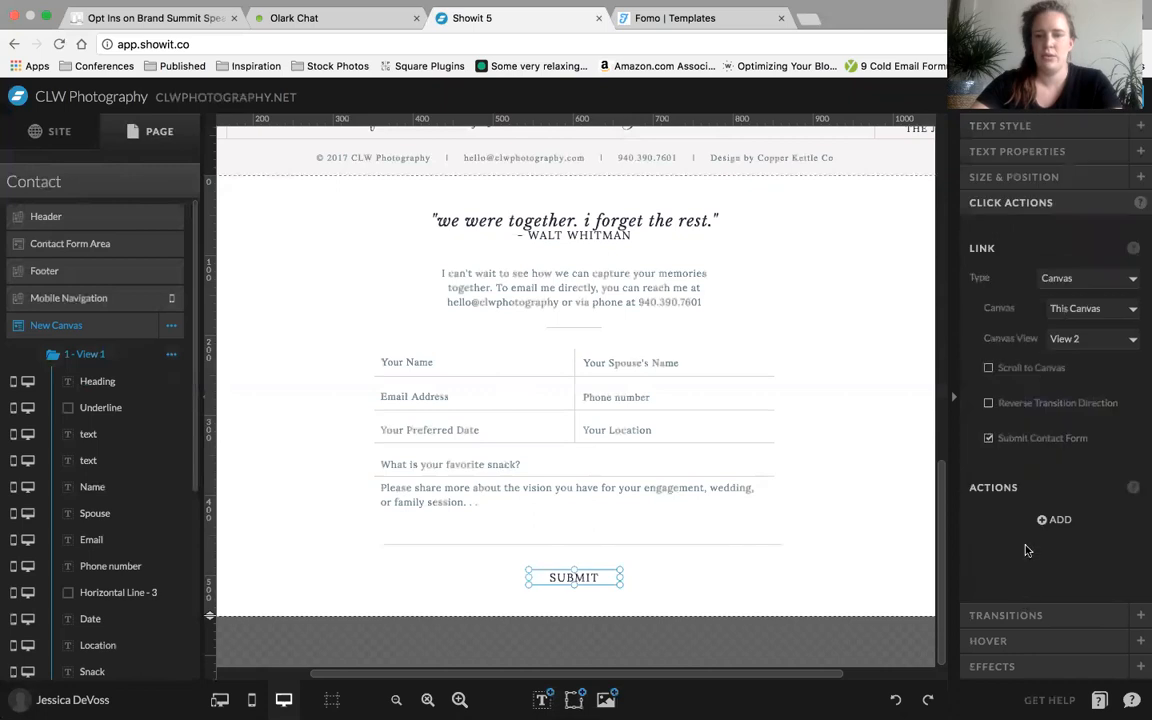
{"action": "left_click", "coordinate": [838, 600]}
{"action": "left_click", "coordinate": [556, 579]}
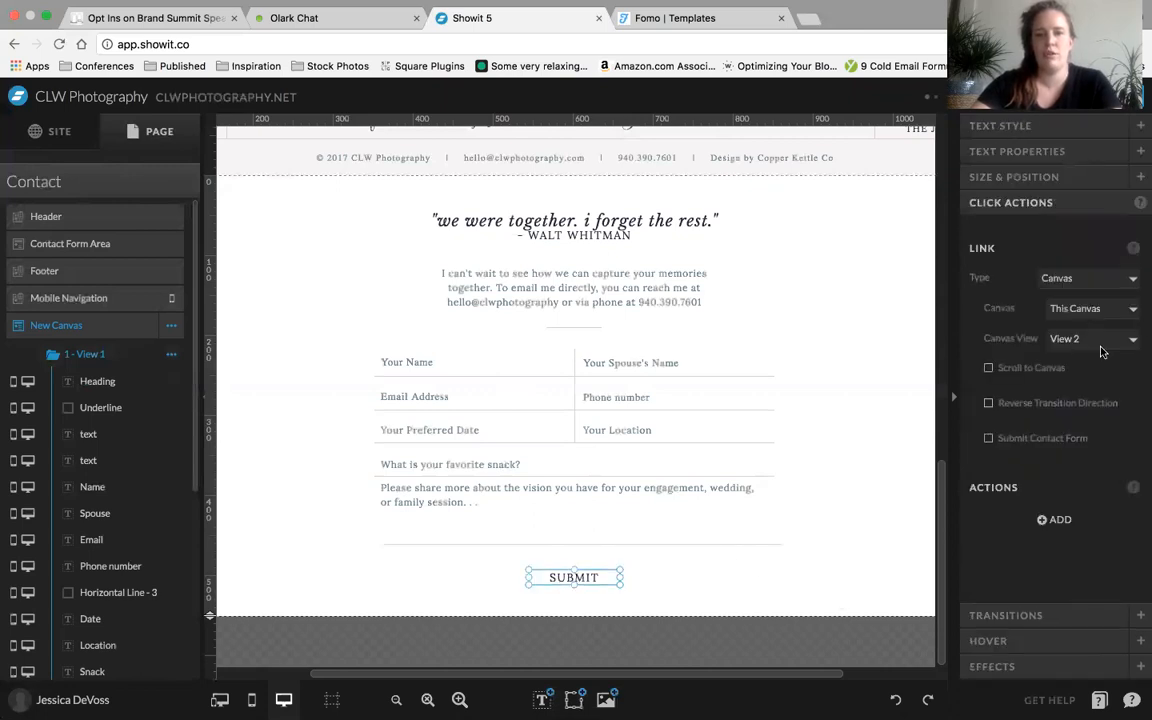
{"action": "left_click", "coordinate": [809, 593]}
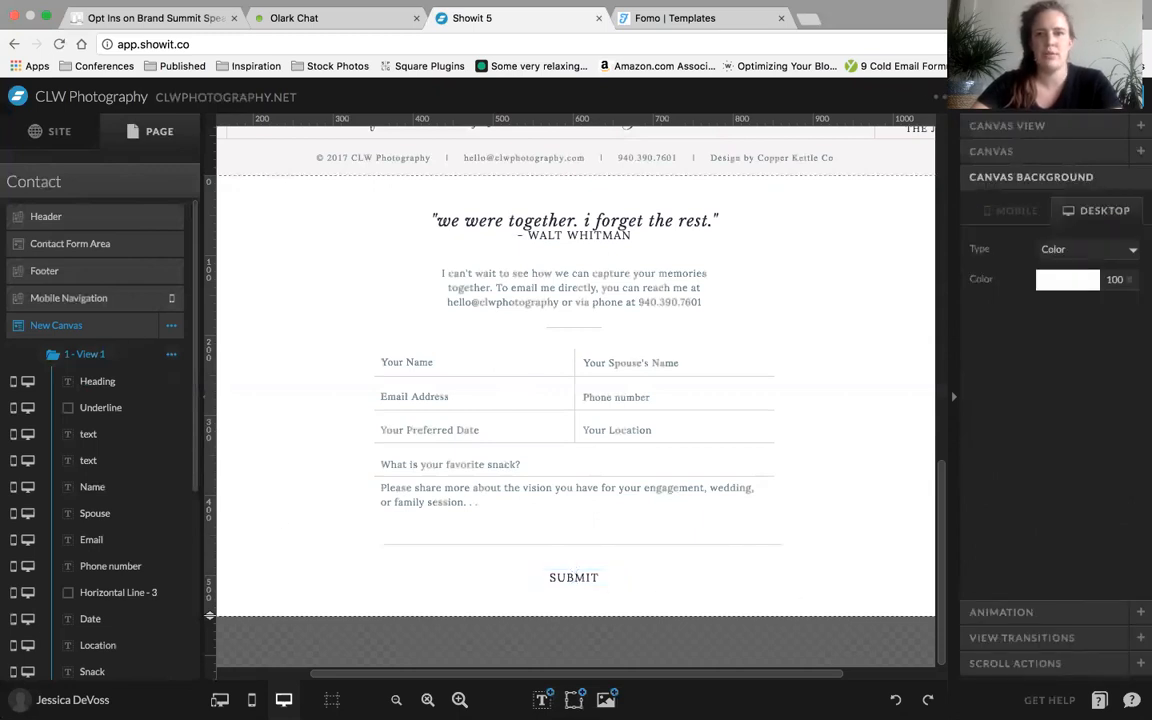
Preview the Contact page and fill the name with dkajklajkl, spouse's name with jkljkljk, email with ljljkl, and message with jkljlkjkl
{"action": "left_click", "coordinate": [1022, 97]}
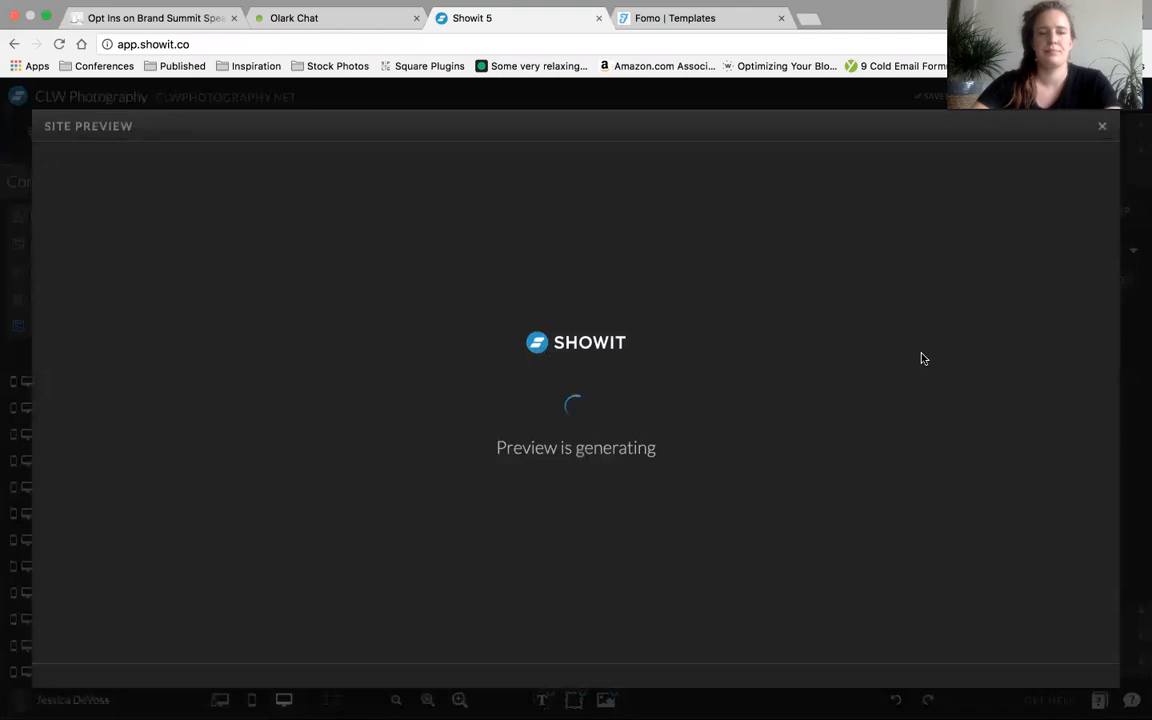
{"action": "scroll", "coordinate": [795, 455], "scroll_direction": "down", "scroll_amount": 4}
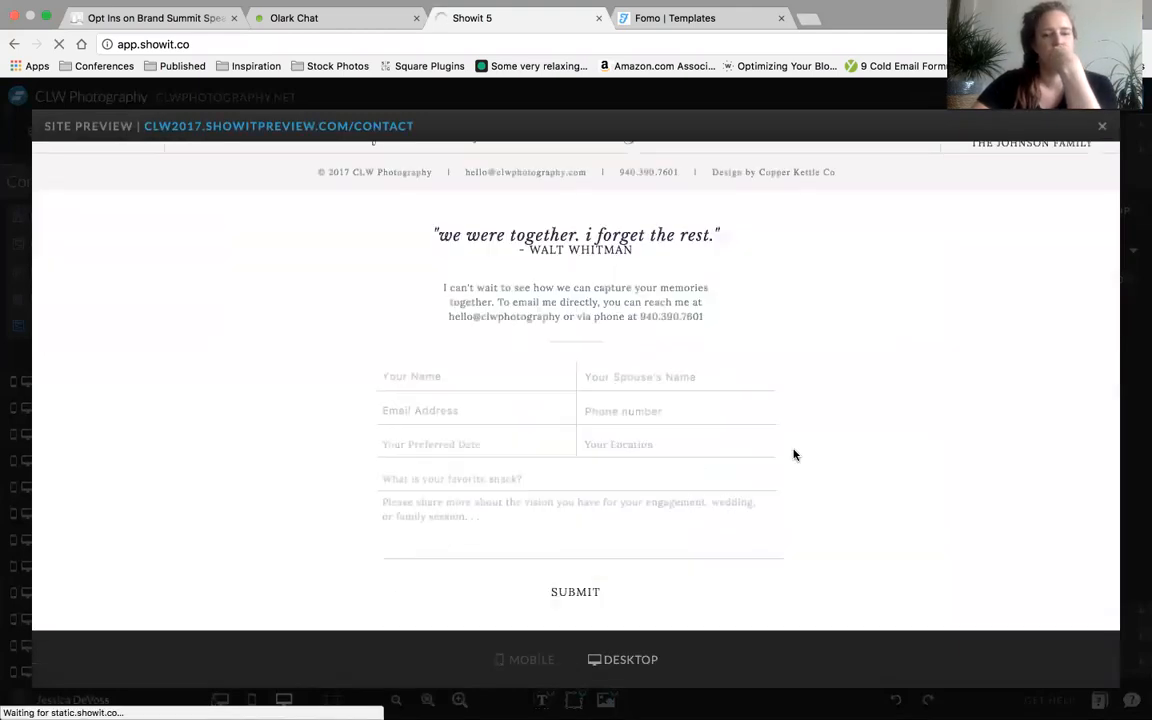
{"action": "left_click", "coordinate": [458, 378]}
{"action": "type", "text": "dkajklajkl"}
{"action": "key", "text": "Tab"}
{"action": "type", "text": "jkljkljk"}
{"action": "key", "text": "Tab"}
{"action": "type", "text": "l"}
{"action": "key", "text": "Tab"}
{"action": "type", "text": "ljkl"}
{"action": "key", "text": "Tab"}
{"action": "type", "text": "jkljkl"}
{"action": "key", "text": "Tab"}
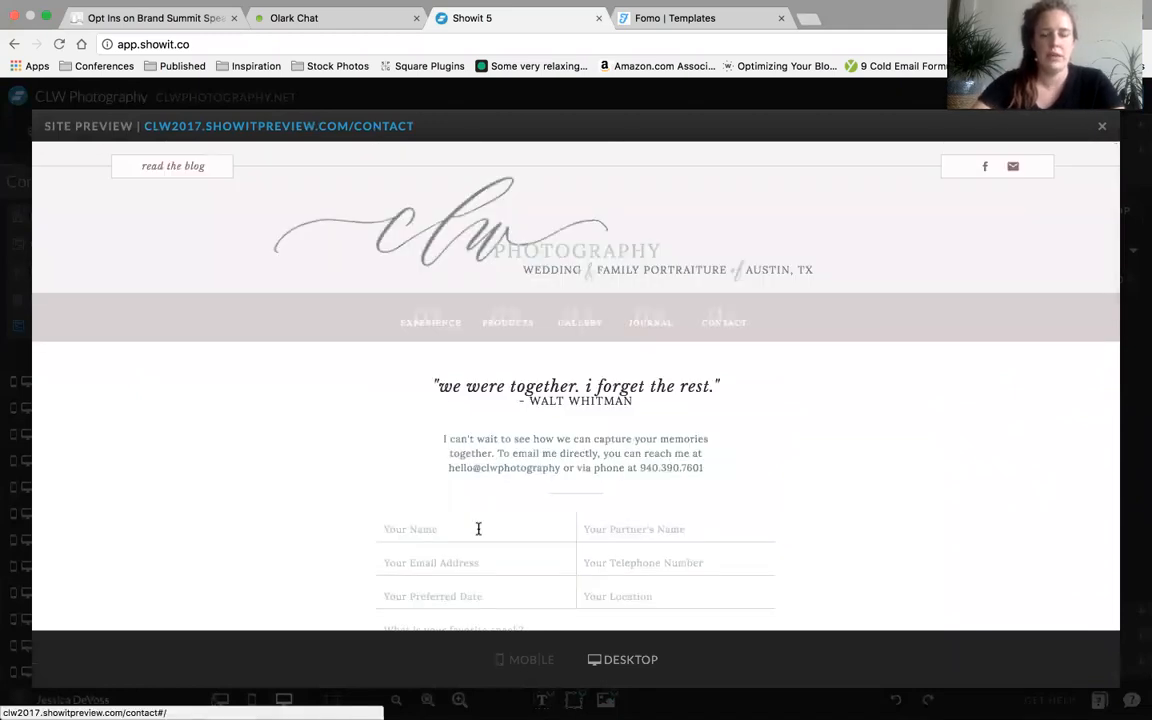
Submit the test form, look over the canvas view it leads to, and close the preview
{"action": "scroll", "coordinate": [478, 529], "scroll_direction": "down", "scroll_amount": 10}
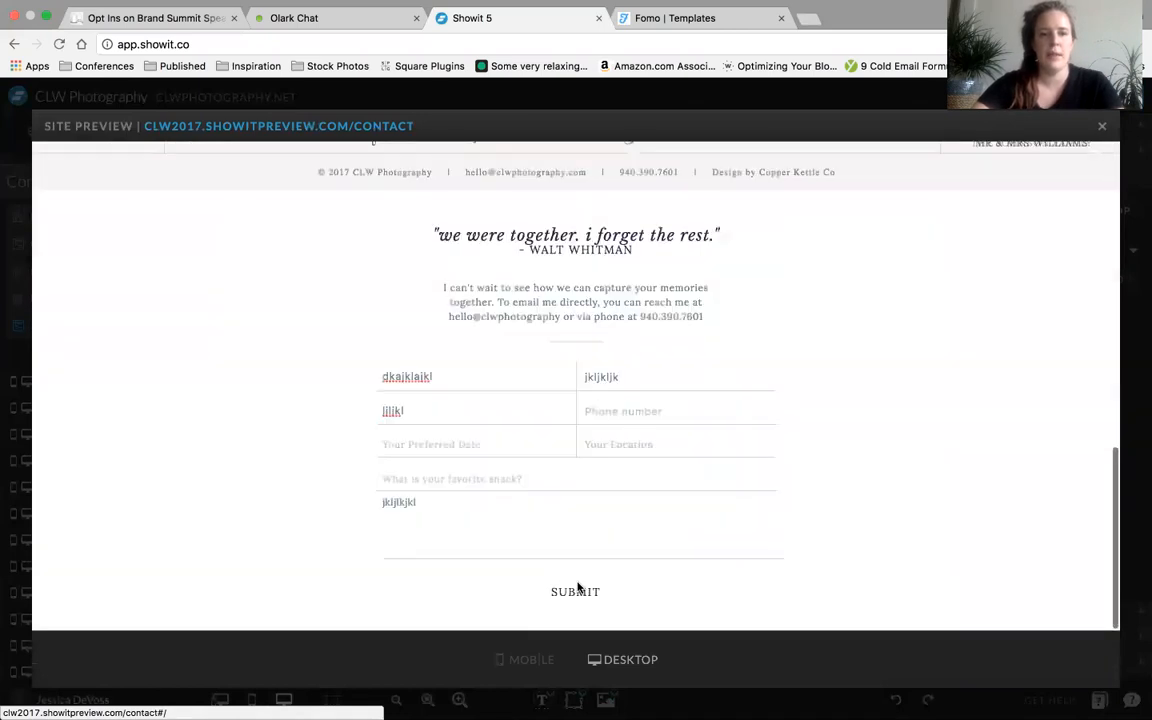
{"action": "left_click", "coordinate": [593, 594]}
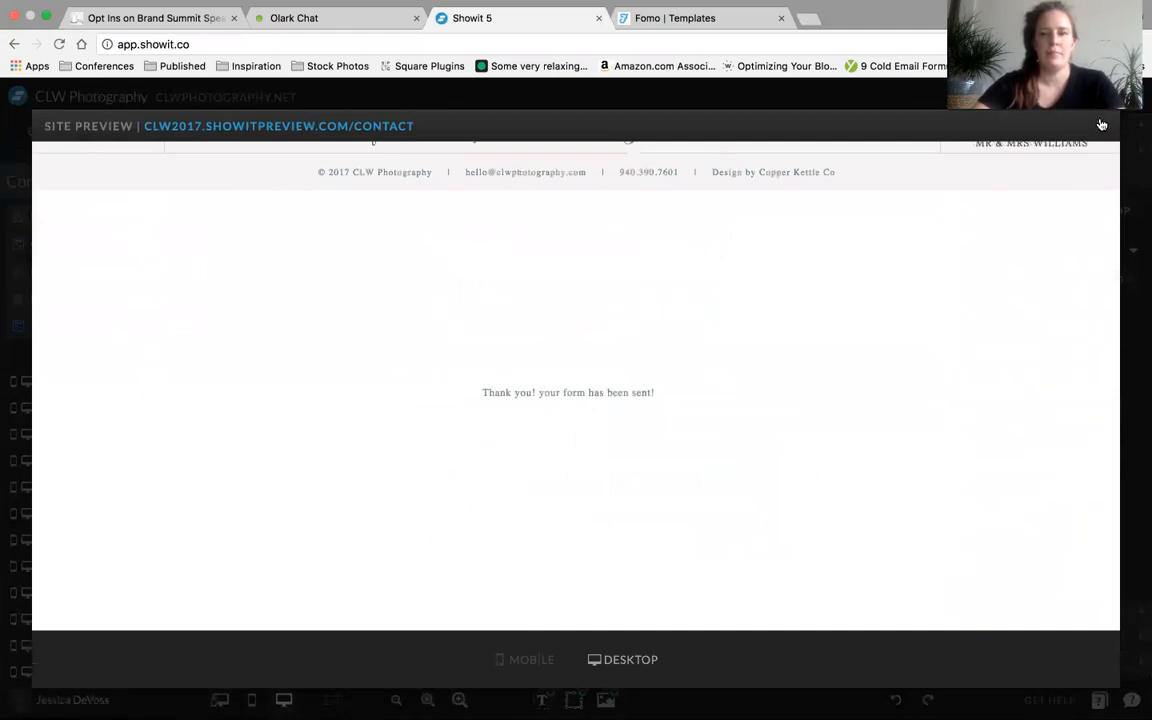
{"action": "scroll", "coordinate": [988, 380], "scroll_direction": "up", "scroll_amount": 5}
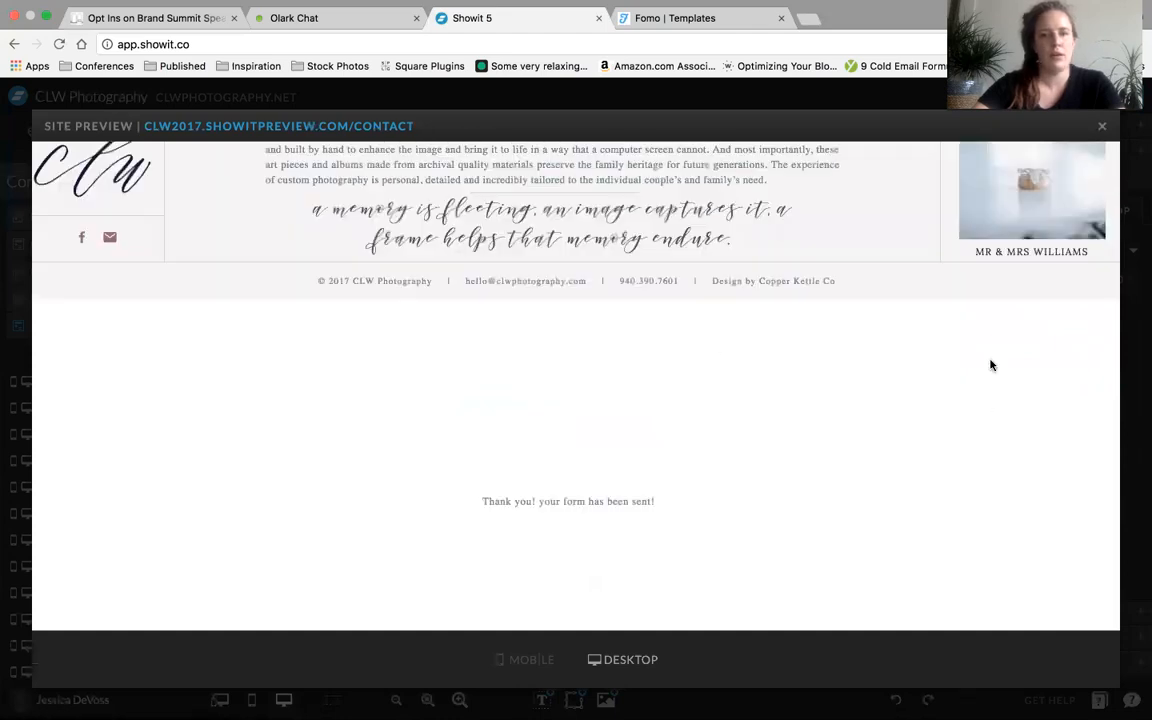
{"action": "scroll", "coordinate": [820, 400], "scroll_direction": "down", "scroll_amount": 5}
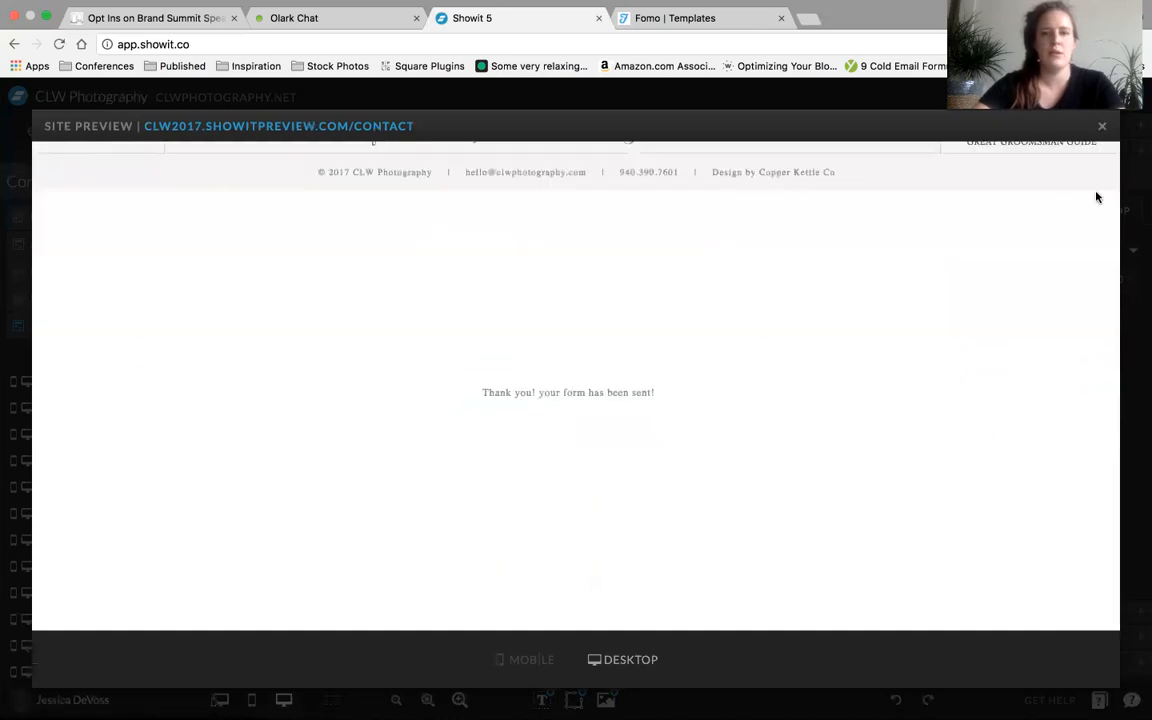
{"action": "left_click", "coordinate": [1102, 126]}
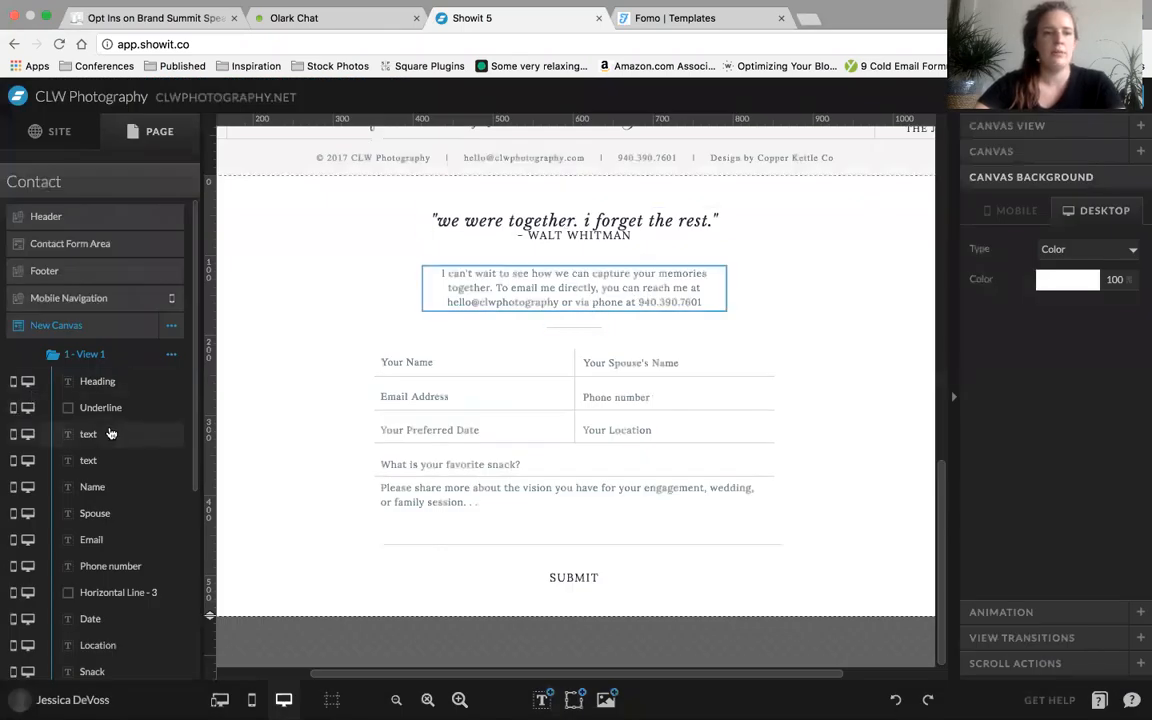
Move the Heading, Underline and both text elements out of View 1 to the shared level of the New Canvas
{"action": "left_click", "coordinate": [125, 384]}
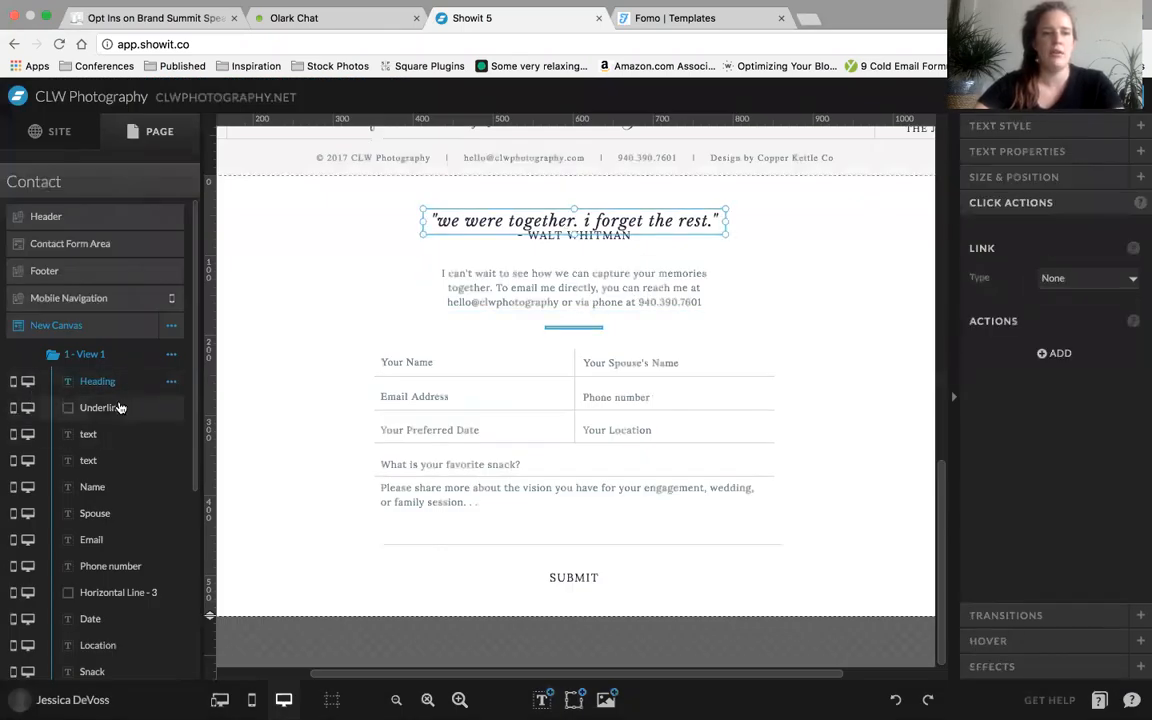
{"action": "left_click", "coordinate": [118, 407], "text": "shift"}
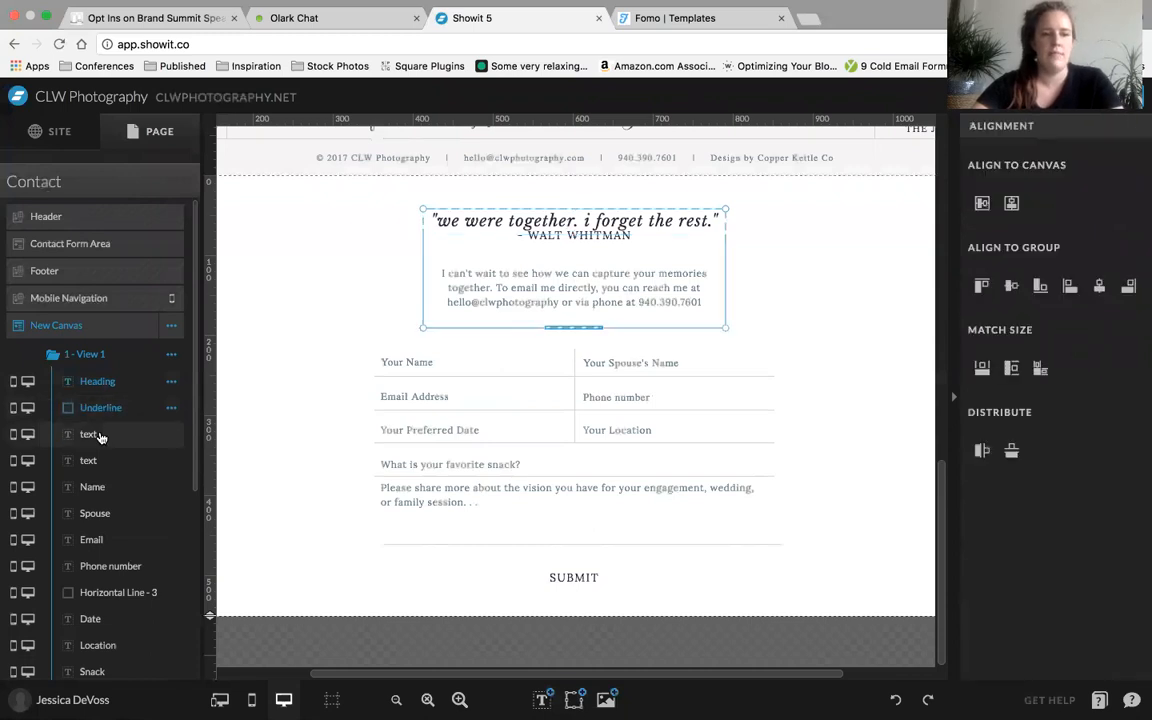
{"action": "left_click", "coordinate": [98, 437], "text": "shift"}
{"action": "left_click", "coordinate": [95, 462], "text": "shift"}
{"action": "left_click_drag", "start_coordinate": [97, 348], "coordinate": [85, 345]}
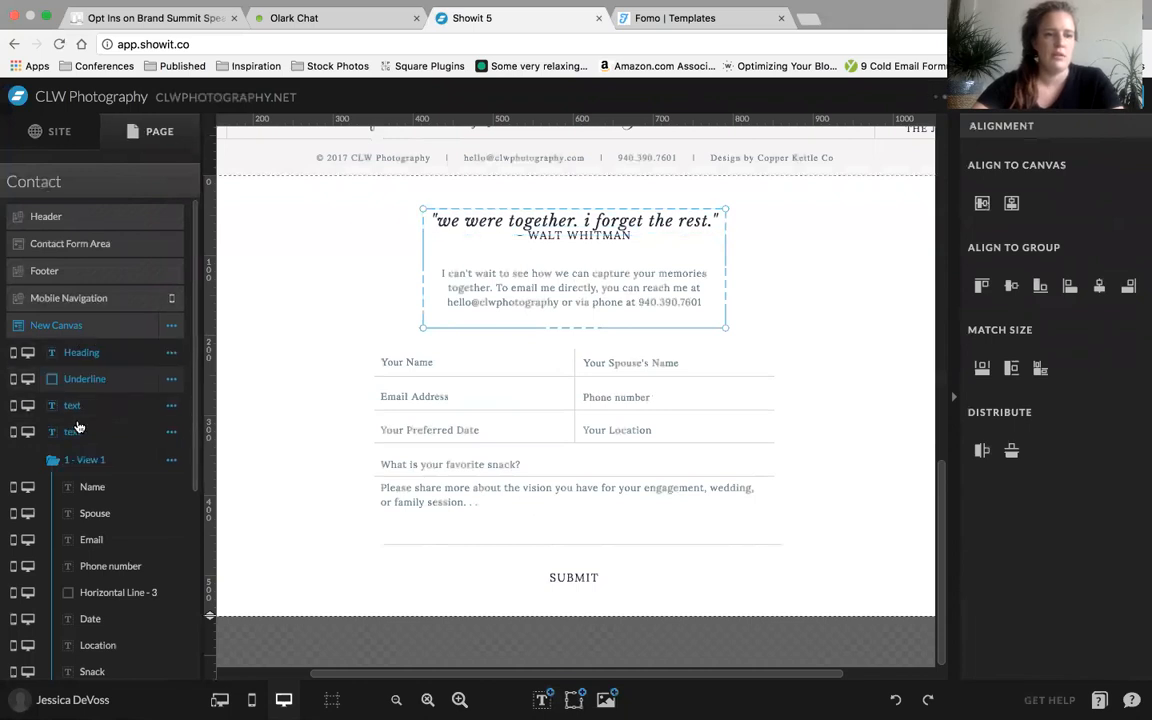
Check View 1 and View 2 of the New Canvas with the shared heading, underline and text elements
{"action": "left_click", "coordinate": [332, 337]}
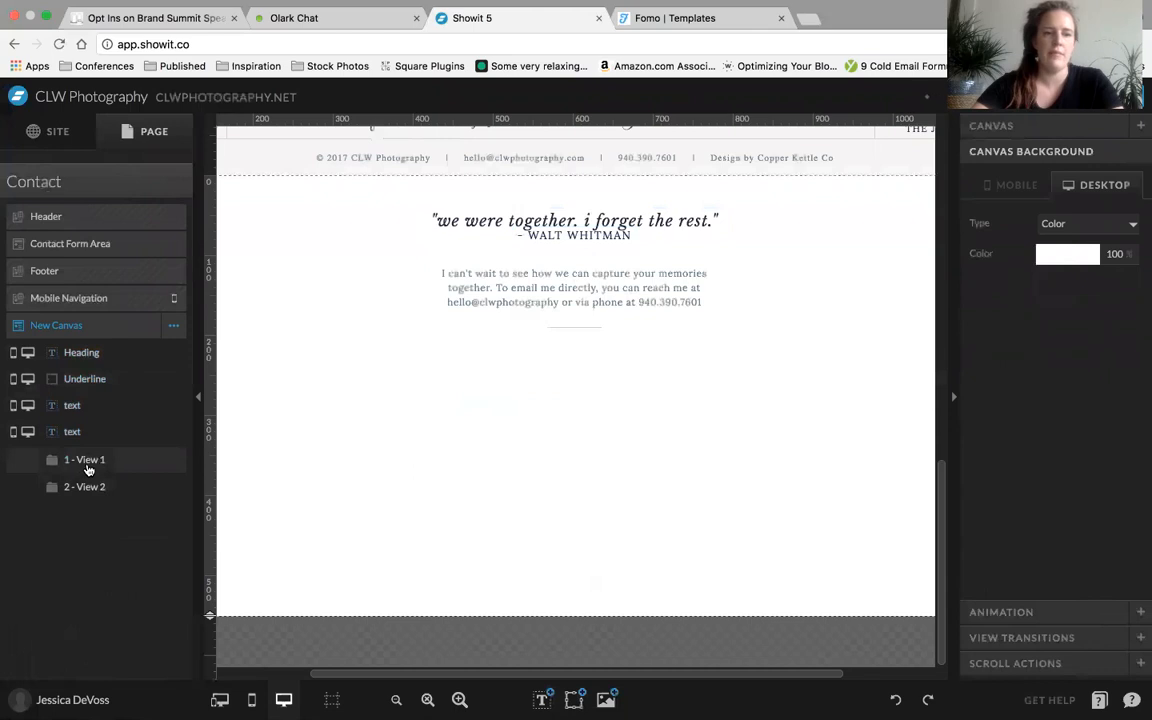
{"action": "scroll", "coordinate": [97, 563], "scroll_direction": "down", "scroll_amount": 5}
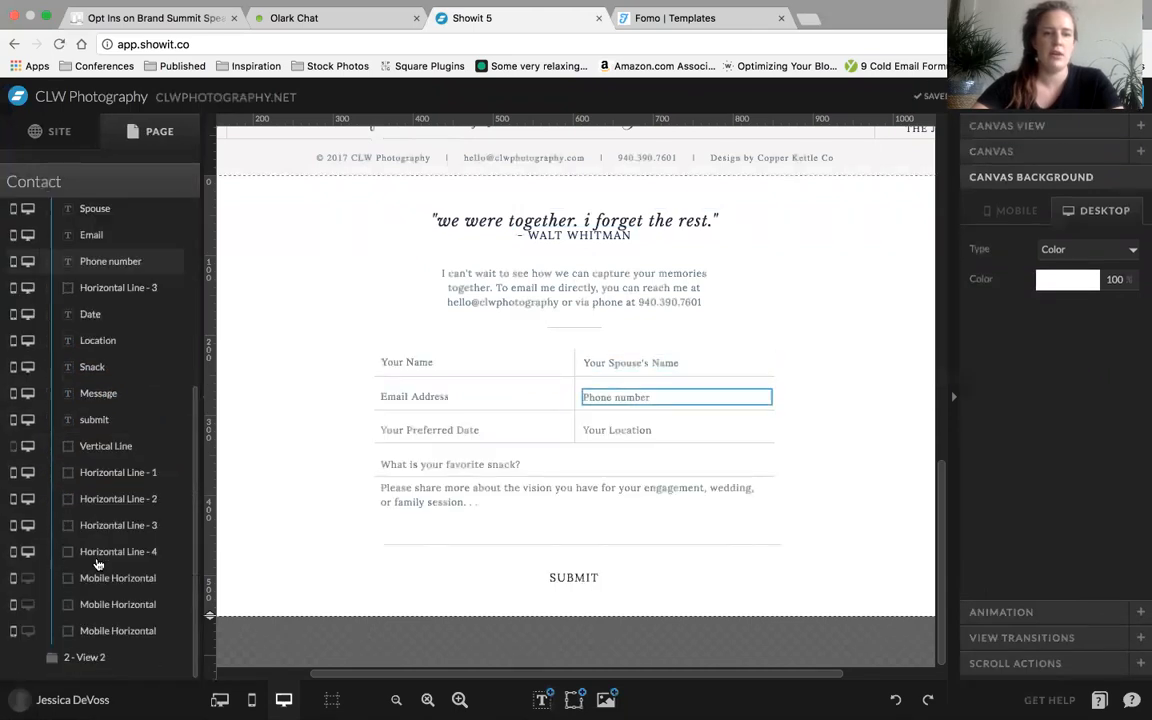
{"action": "left_click", "coordinate": [87, 657]}
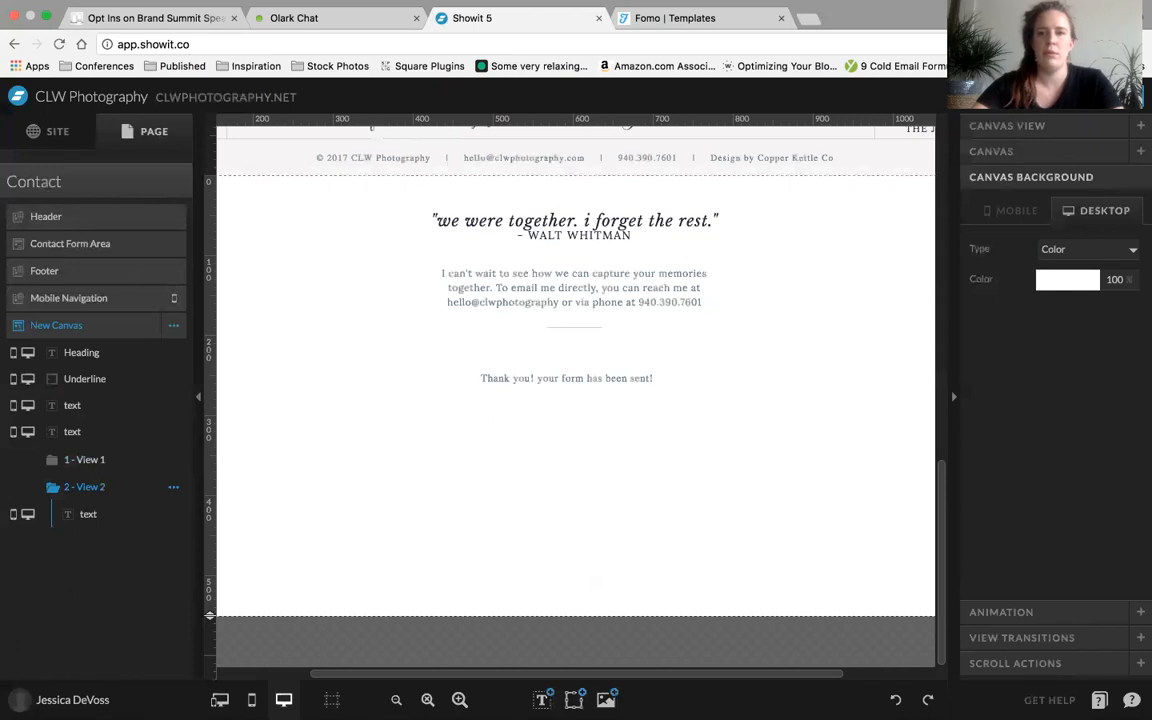
Preview the Contact page and fill the New Canvas form's name, spouse's name and email with placeholder text and the message with jkljkaljaklaj
{"action": "left_click", "coordinate": [1035, 97]}
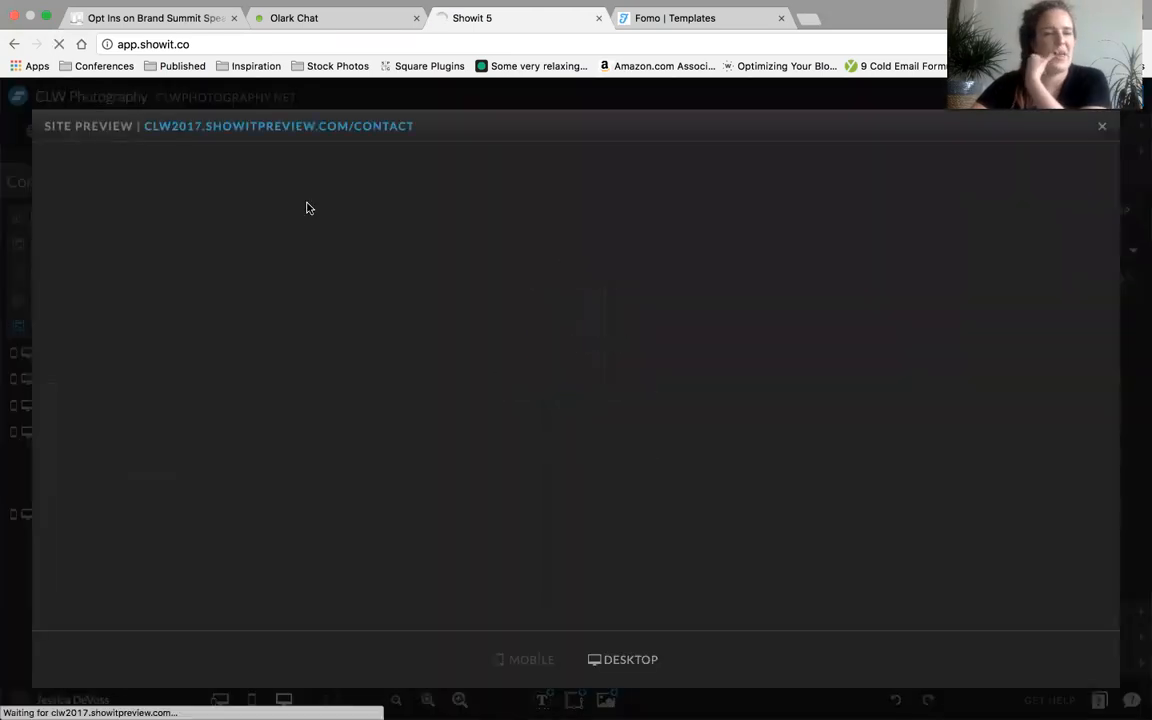
{"action": "scroll", "coordinate": [283, 468], "scroll_direction": "down", "scroll_amount": 4}
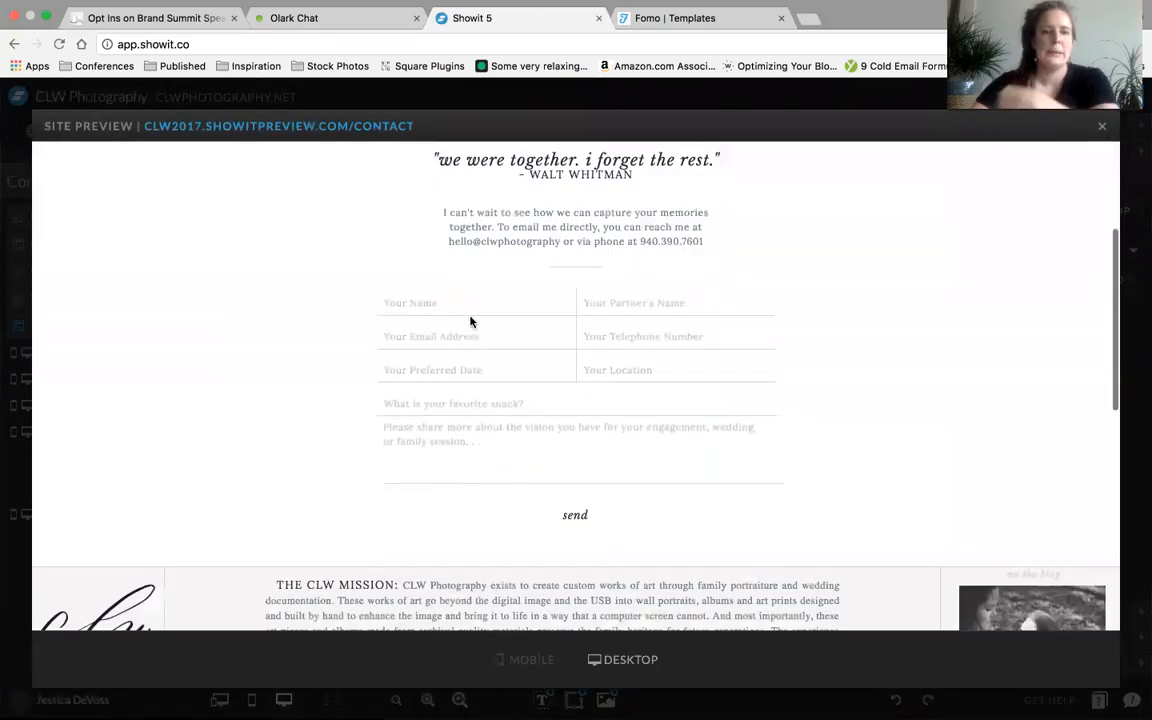
{"action": "left_click", "coordinate": [468, 306]}
{"action": "type", "text": "djakljkl"}
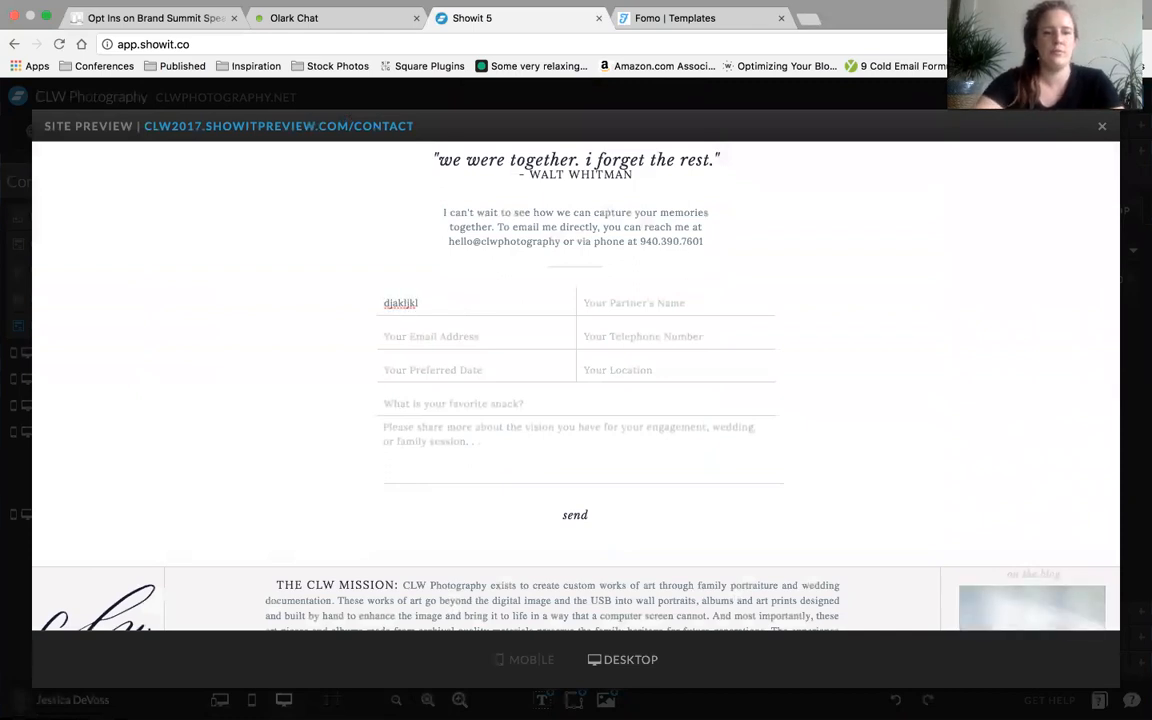
{"action": "scroll", "coordinate": [445, 328], "scroll_direction": "down", "scroll_amount": 5}
{"action": "left_click", "coordinate": [445, 369]}
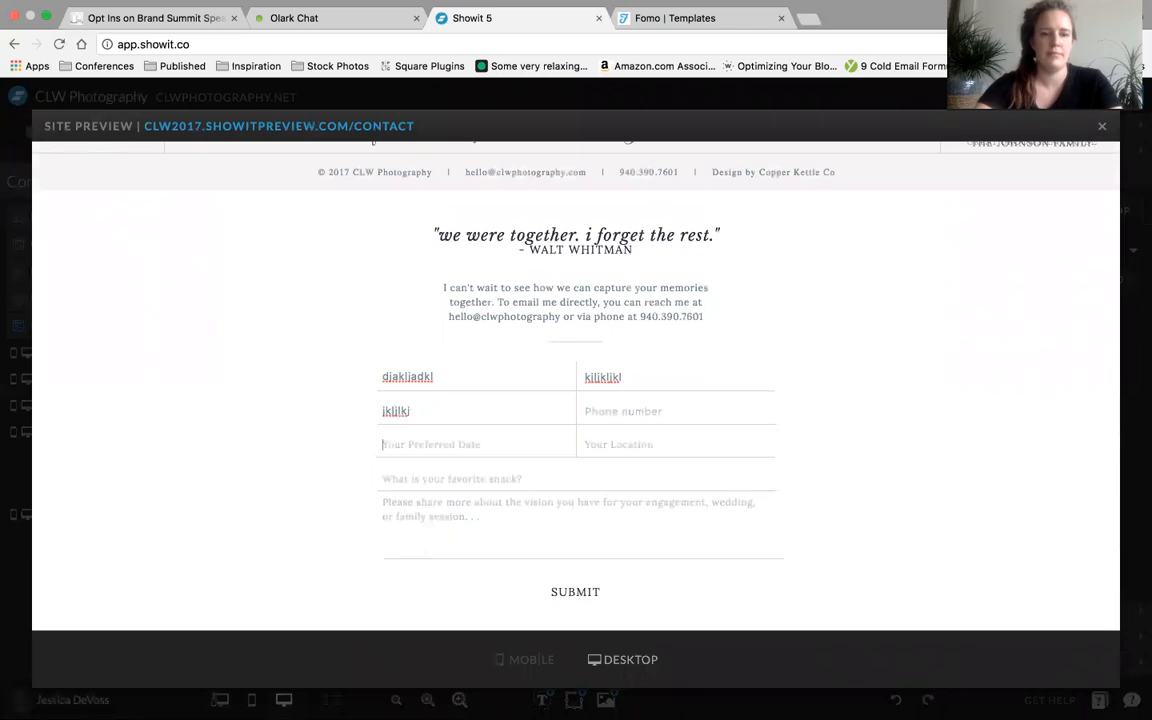
{"action": "type", "text": "jkljkaljaklaj"}
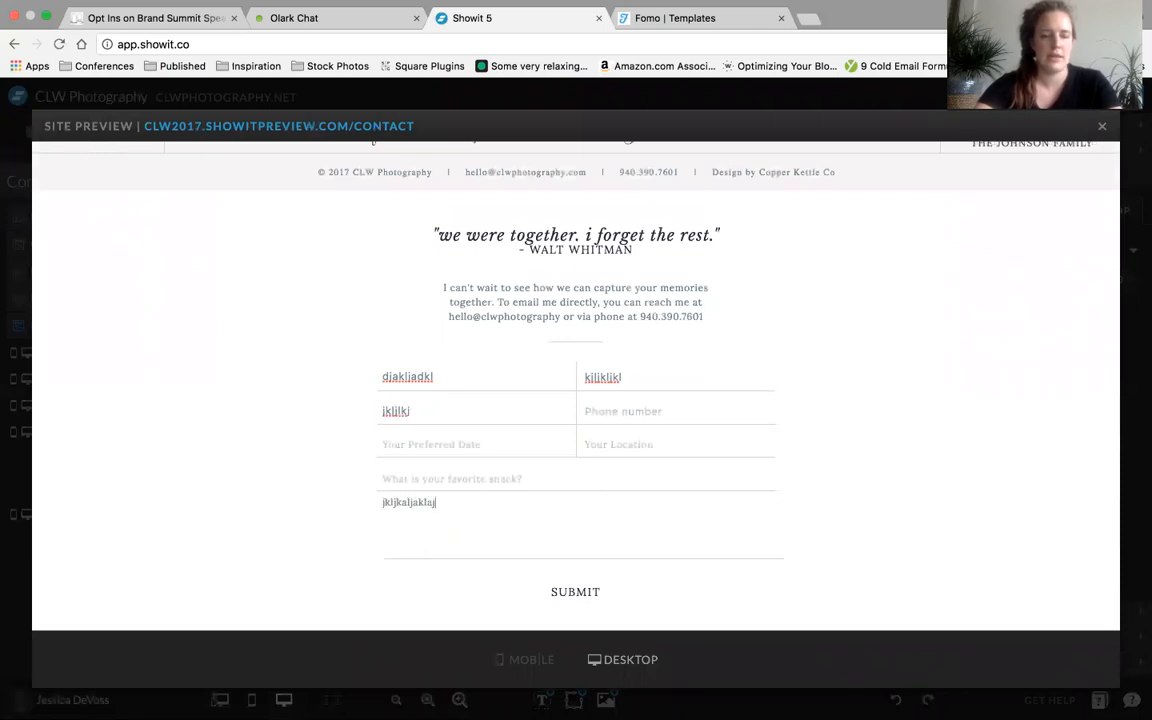
{"action": "scroll", "coordinate": [437, 380], "scroll_direction": "up", "scroll_amount": 10}
{"action": "scroll", "coordinate": [400, 526], "scroll_direction": "down", "scroll_amount": 10}
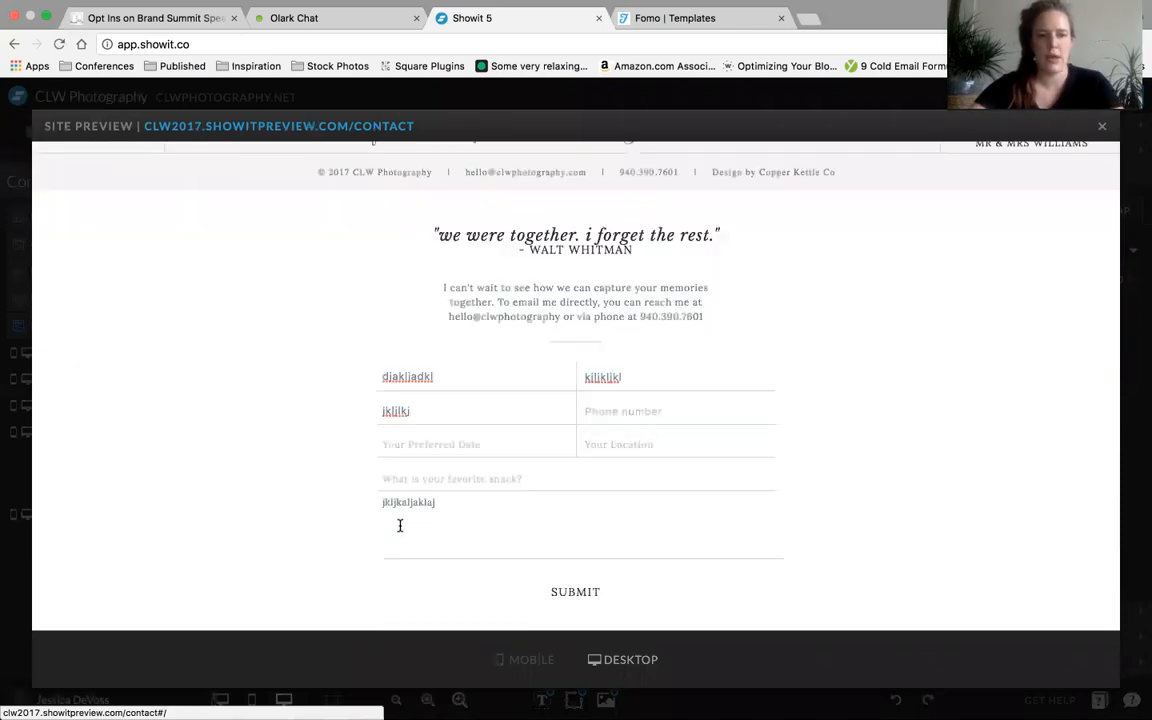
Submit the test form, check the view it leads to, and close the preview
{"action": "left_click", "coordinate": [573, 594]}
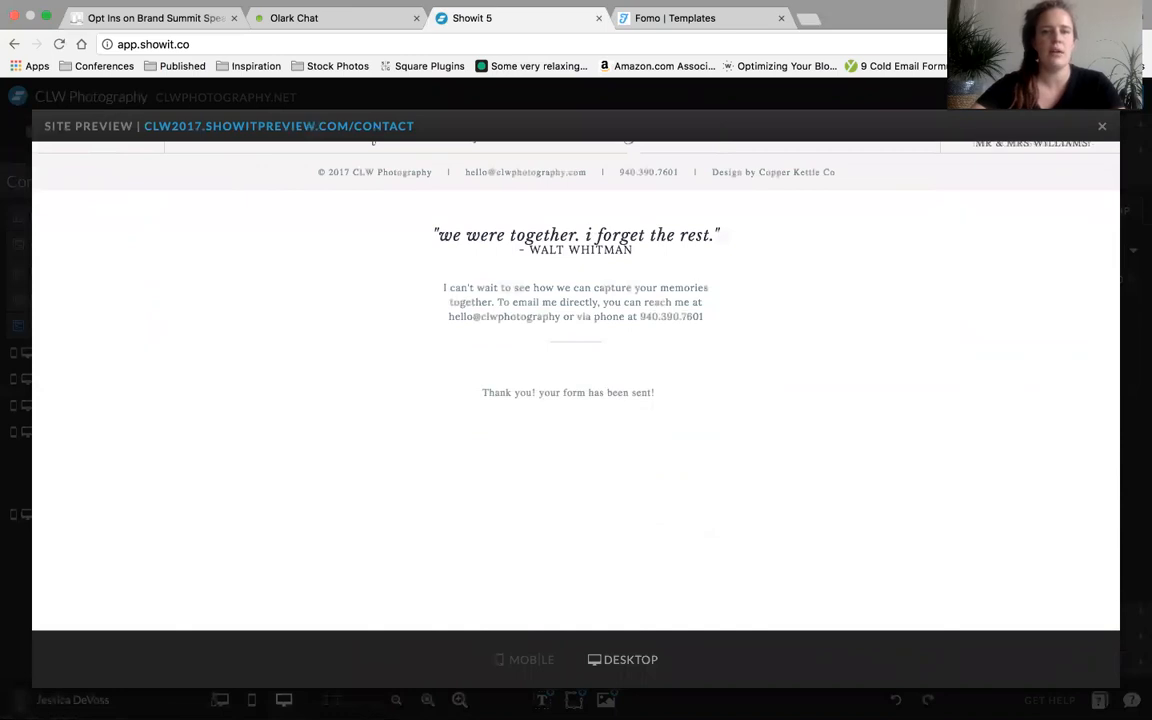
{"action": "left_click", "coordinate": [1103, 129]}
{"action": "scroll", "coordinate": [711, 507], "scroll_direction": "up", "scroll_amount": 1}
{"action": "scroll", "coordinate": [711, 507], "scroll_direction": "down", "scroll_amount": 1}
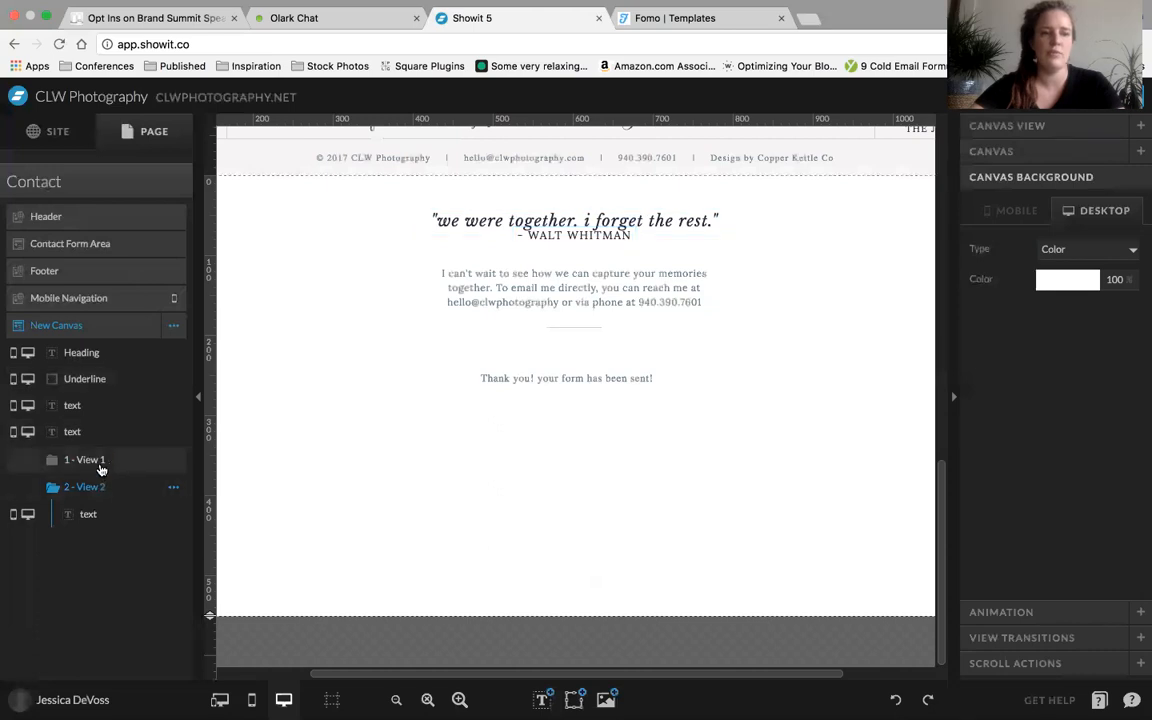
In View 1, review the Your Name field's contact form properties and the Submit text's click action
{"action": "left_click", "coordinate": [383, 365]}
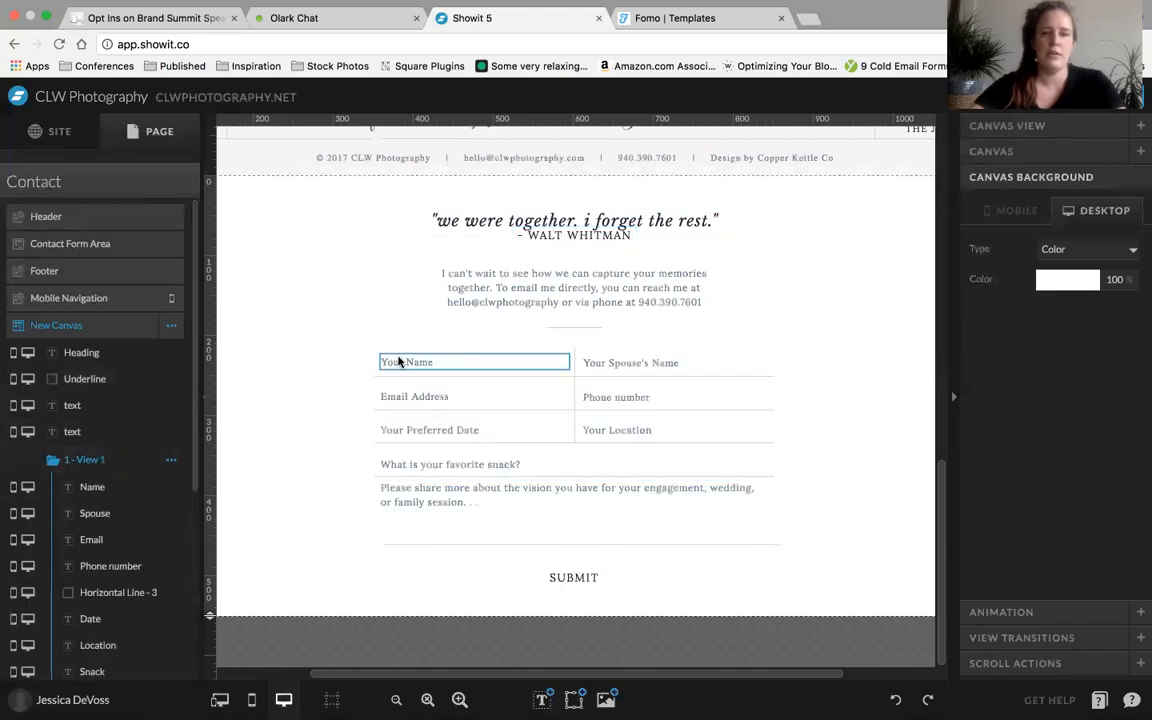
{"action": "left_click", "coordinate": [1045, 151]}
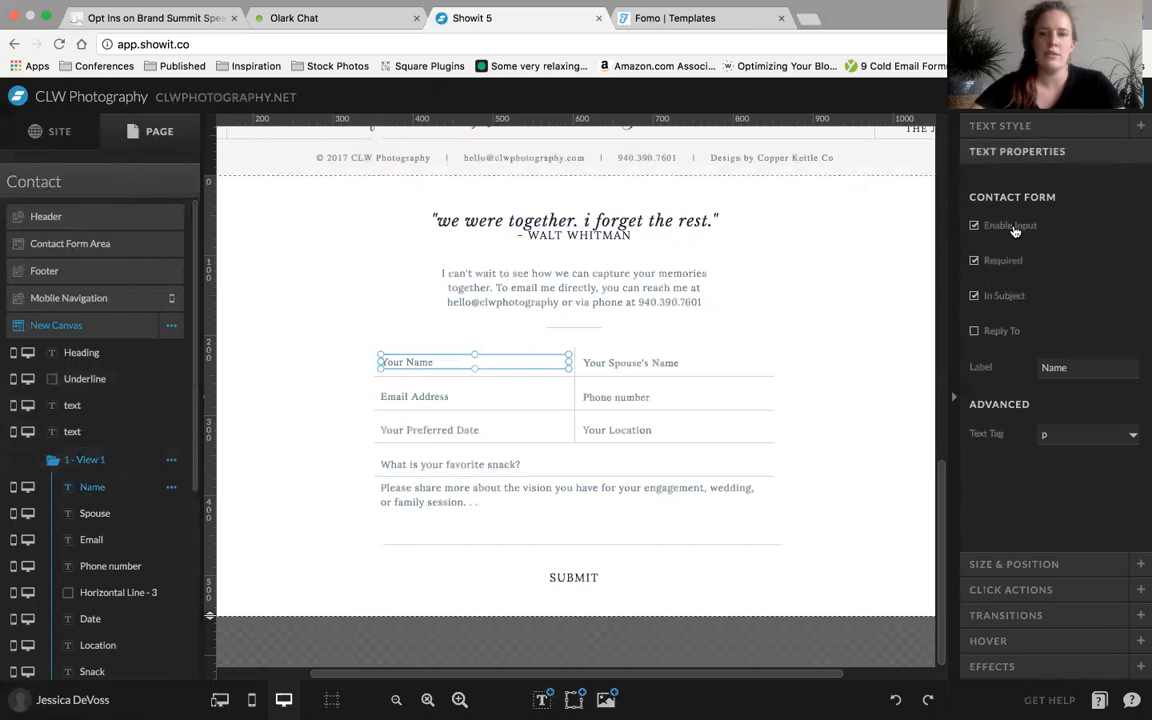
{"action": "left_click", "coordinate": [576, 577]}
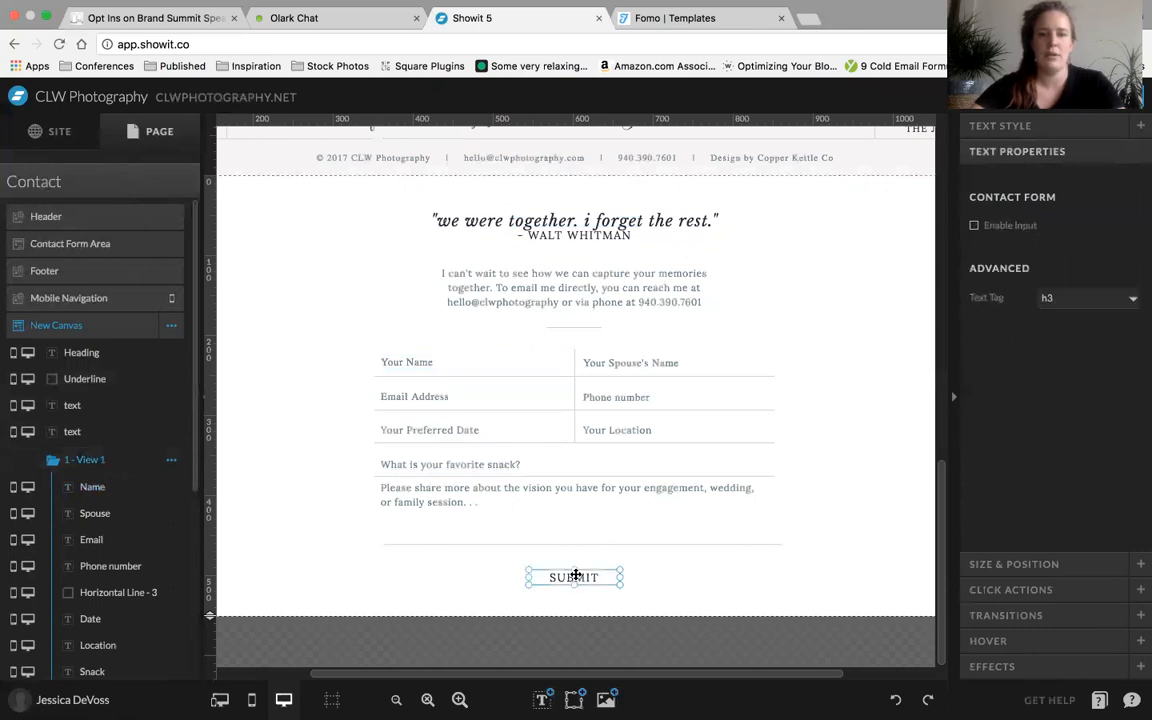
{"action": "left_click", "coordinate": [1011, 589]}
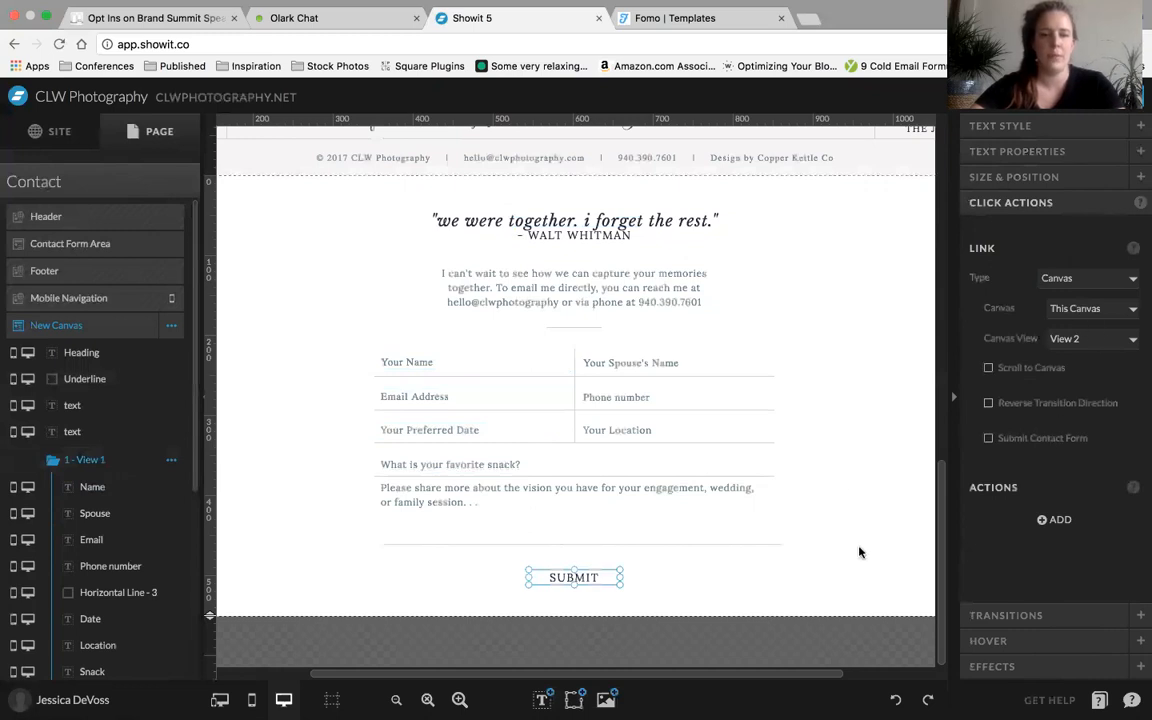
{"action": "left_click", "coordinate": [707, 514]}
{"action": "scroll", "coordinate": [100, 560], "scroll_direction": "down", "scroll_amount": 5}
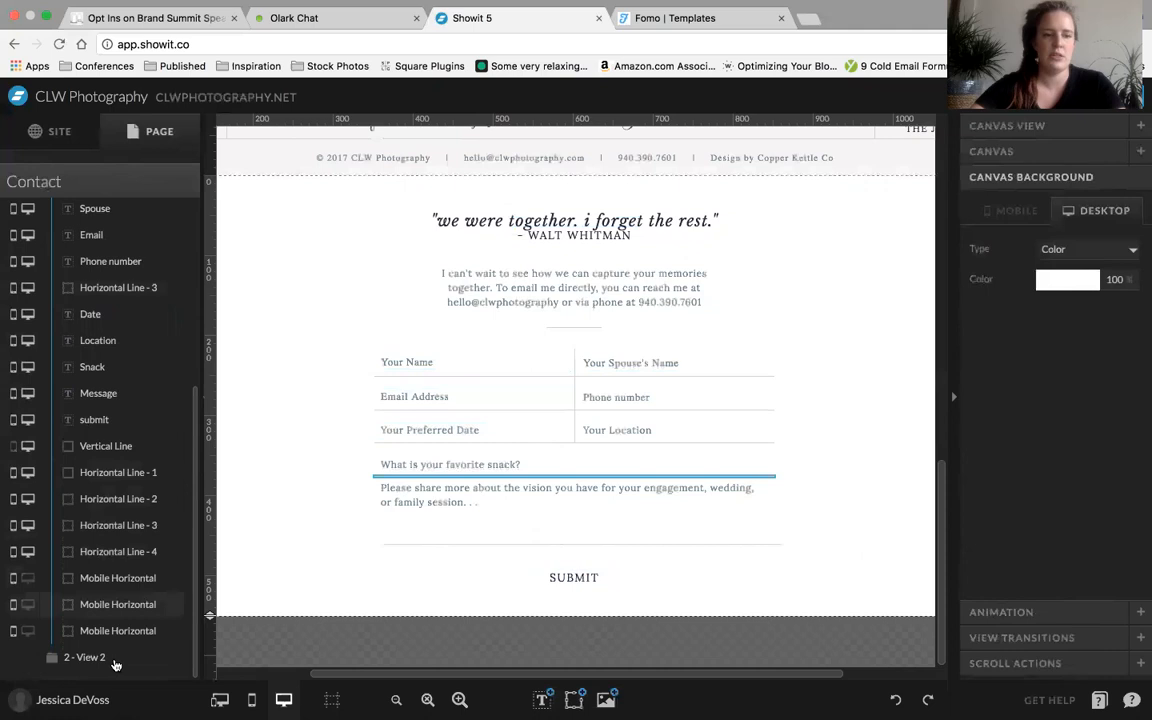
Review the hover settings of the Submit text and of the Your Name field
{"action": "left_click", "coordinate": [593, 580]}
{"action": "left_click", "coordinate": [1042, 641]}
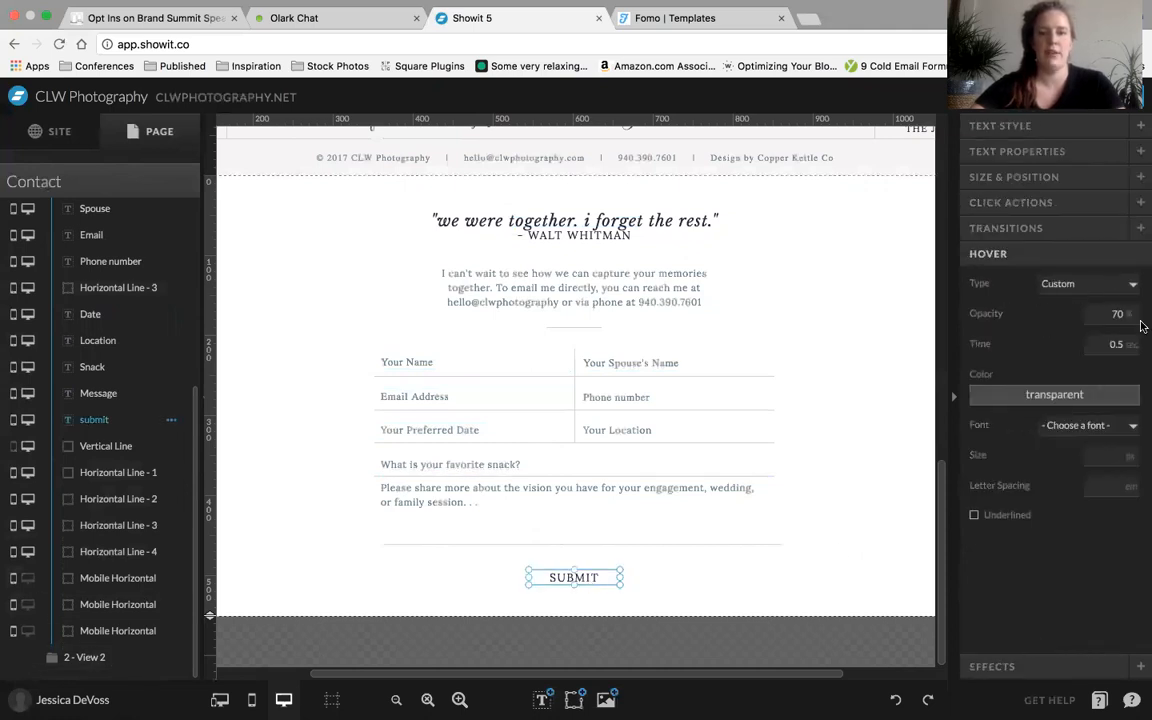
{"action": "left_click", "coordinate": [855, 556]}
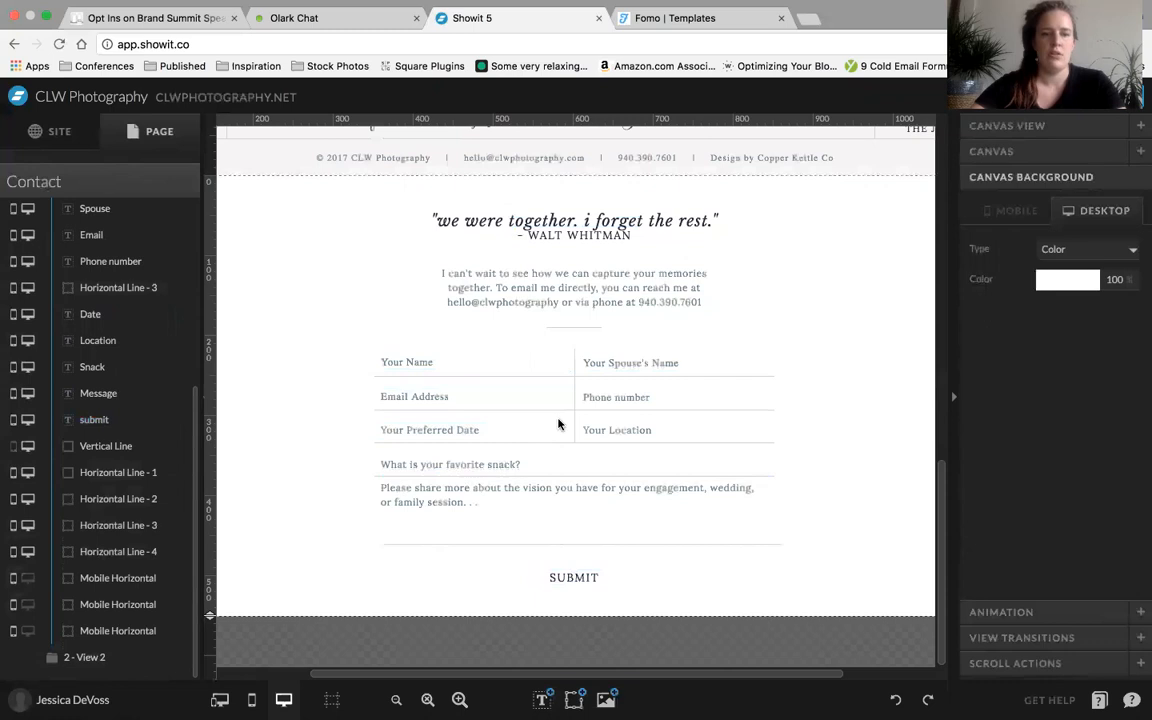
{"action": "left_click", "coordinate": [413, 355]}
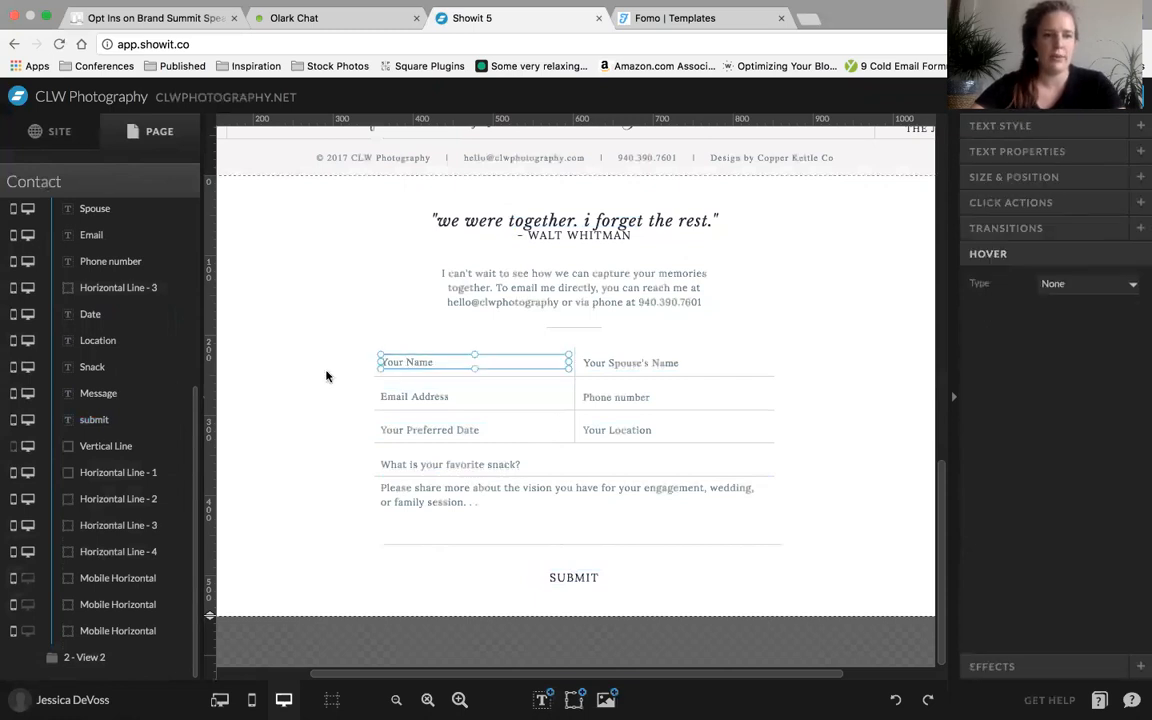
{"action": "scroll", "coordinate": [92, 378], "scroll_direction": "up", "scroll_amount": 3}
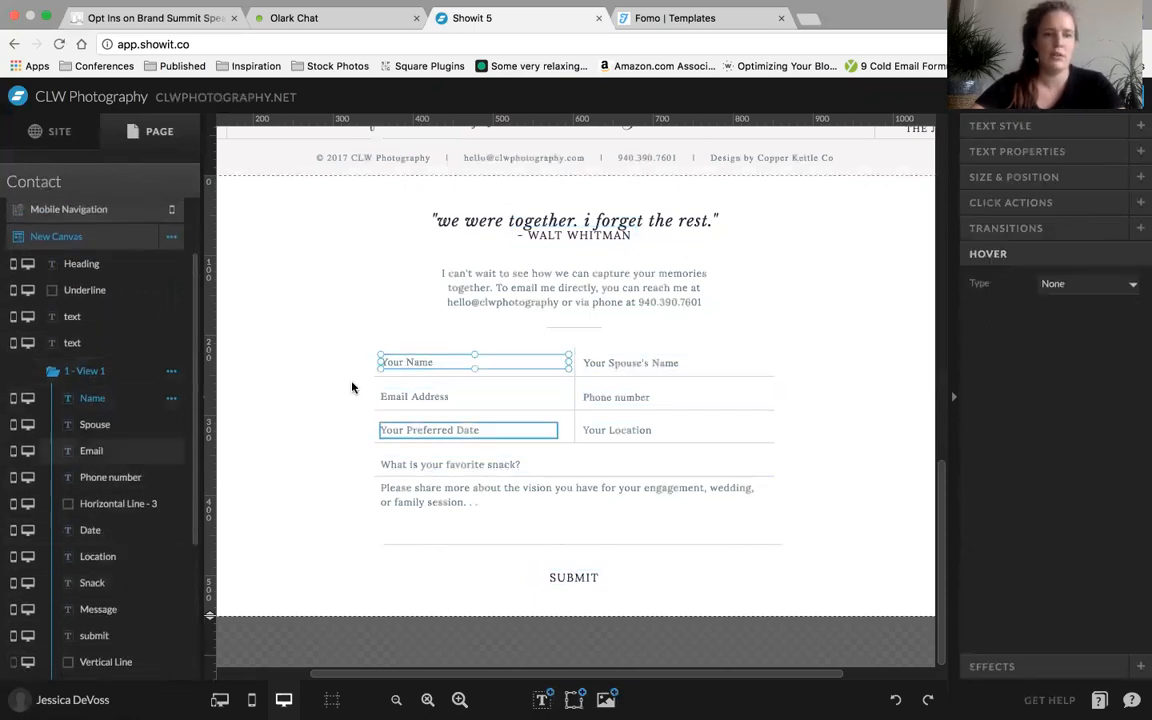
{"action": "left_click", "coordinate": [848, 344]}
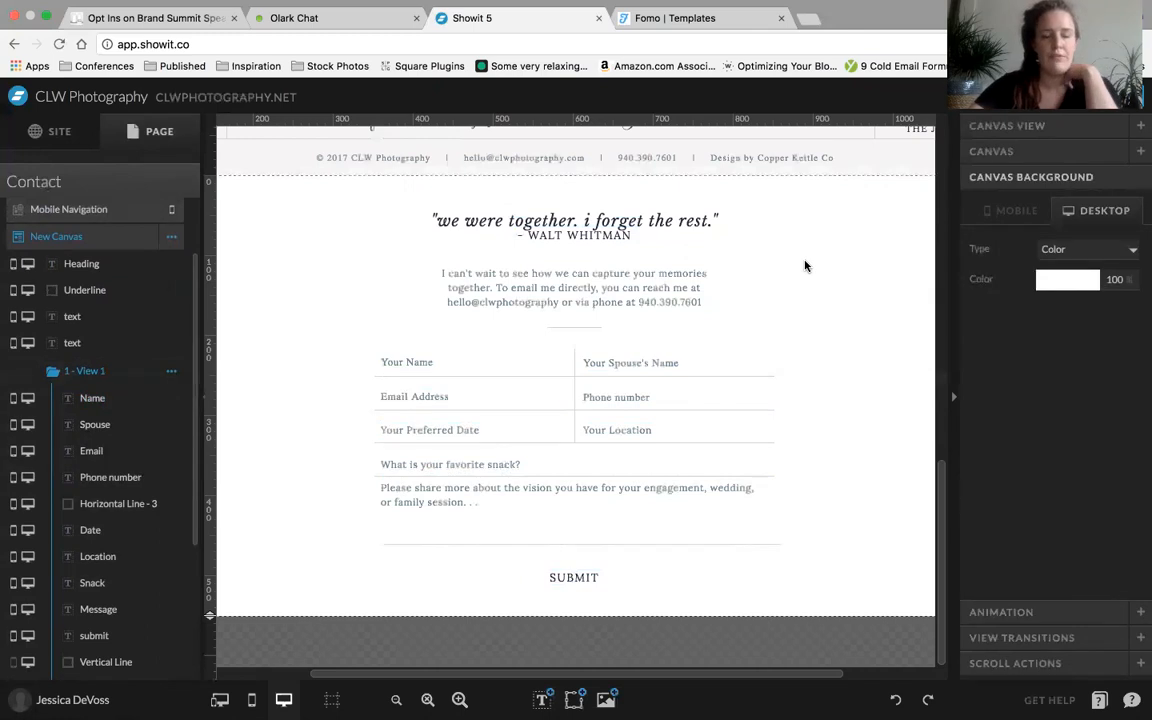
{"action": "scroll", "coordinate": [805, 266], "scroll_direction": "up", "scroll_amount": 3}
{"action": "scroll", "coordinate": [838, 384], "scroll_direction": "down", "scroll_amount": 3}
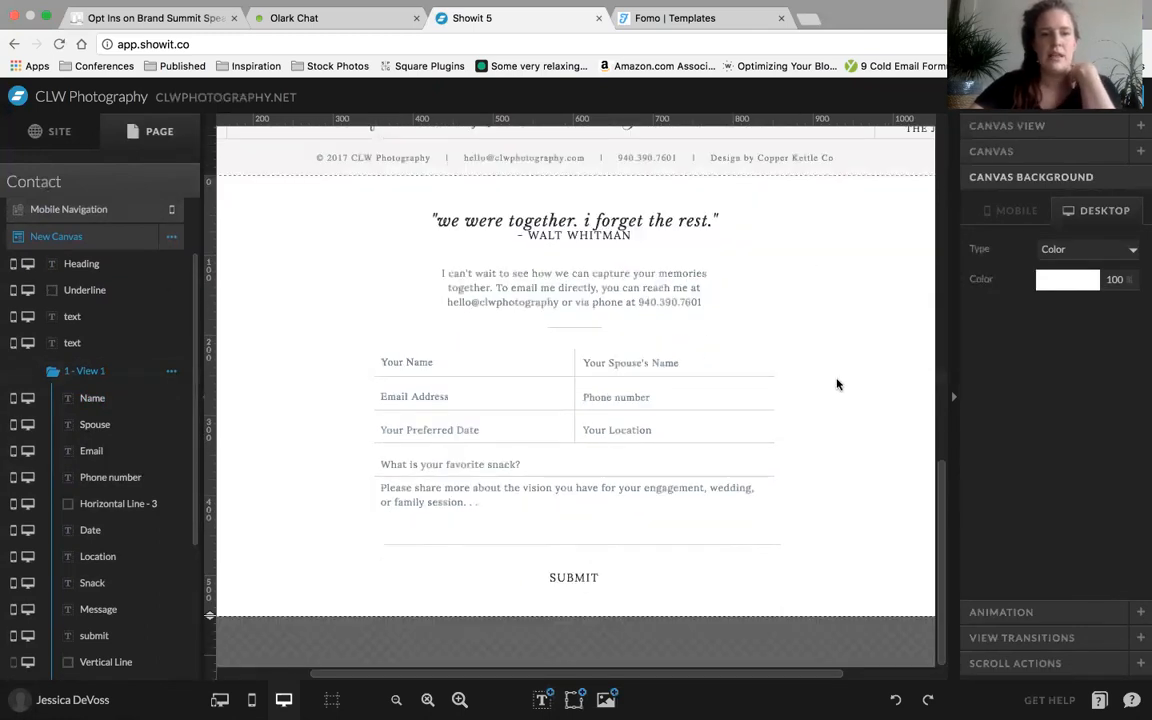
{"action": "left_click", "coordinate": [172, 236]}
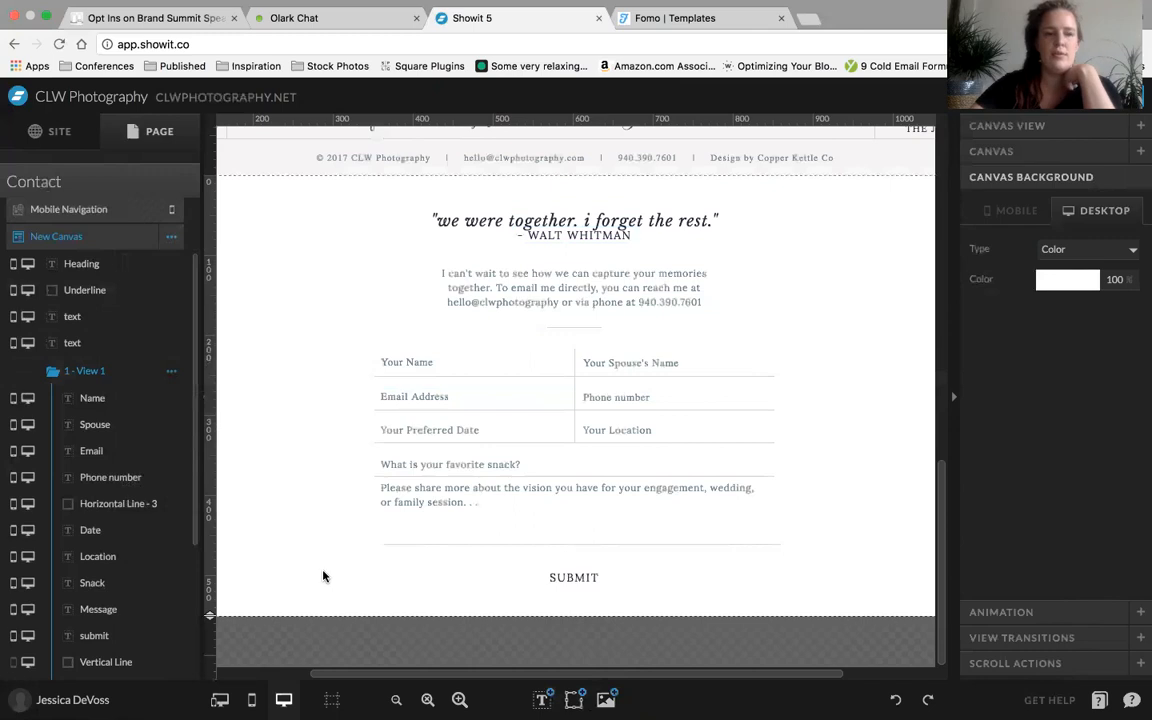
Delete the shared Heading, Underline and both text elements from the New Canvas
{"action": "left_click", "coordinate": [105, 263]}
{"action": "scroll", "coordinate": [116, 278], "scroll_direction": "down", "scroll_amount": 5}
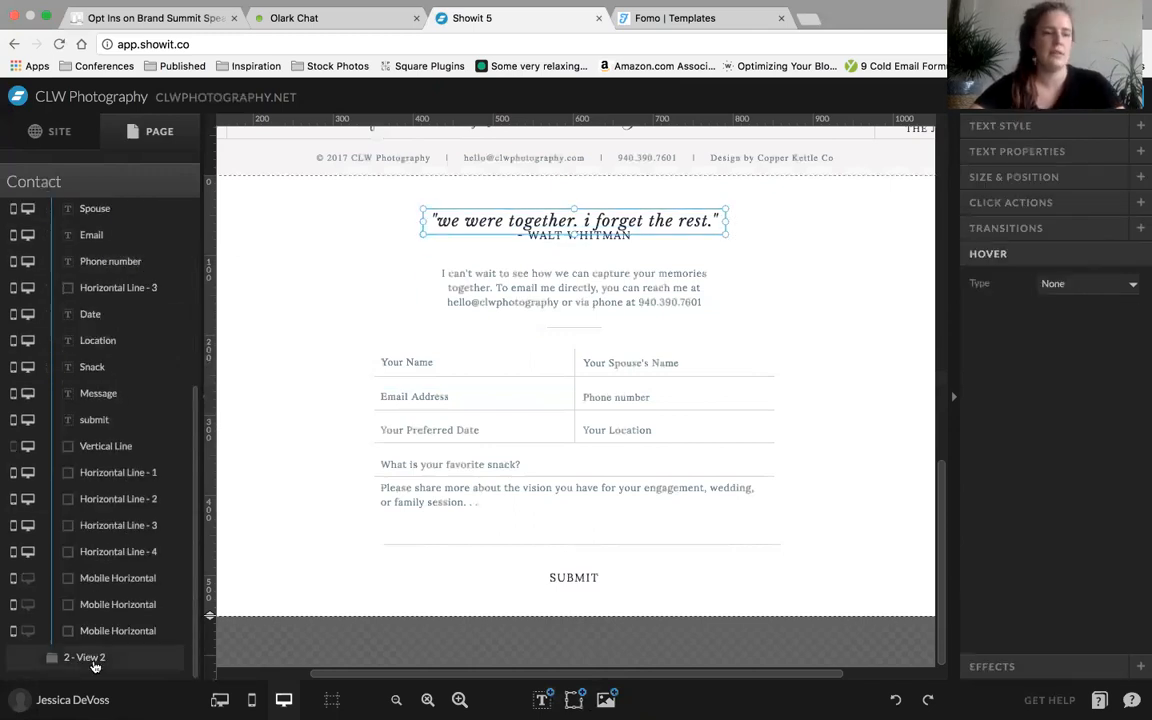
{"action": "left_click", "coordinate": [84, 657]}
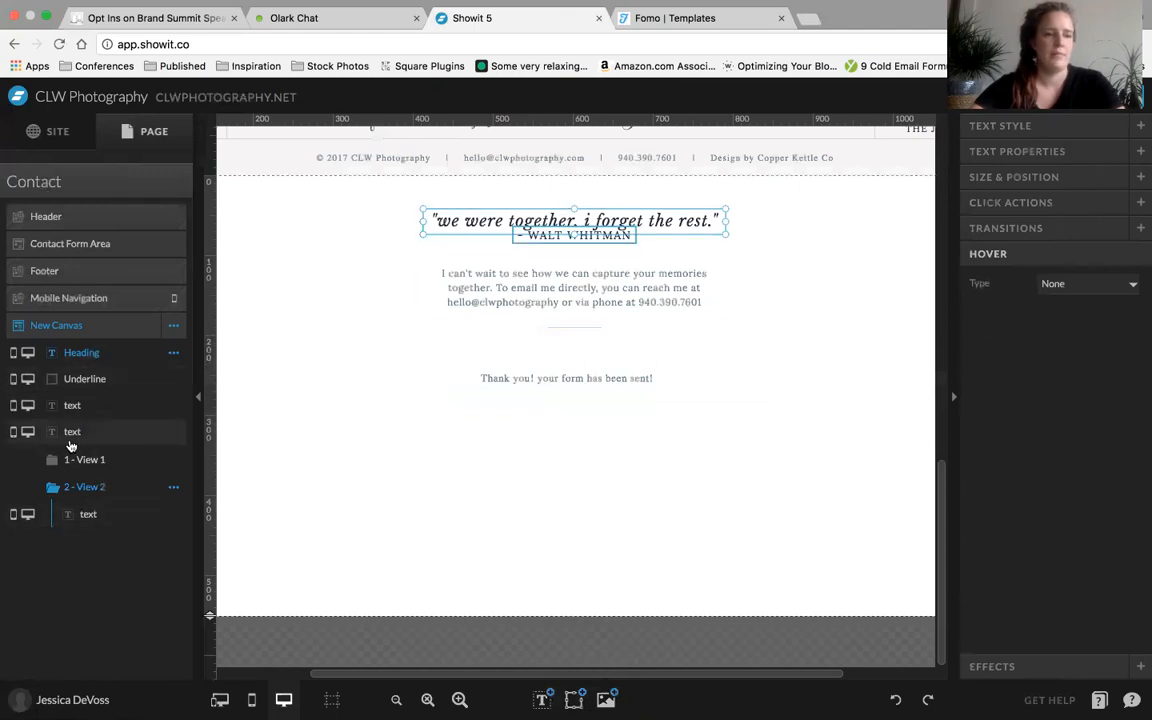
{"action": "left_click", "coordinate": [100, 431], "text": "shift"}
{"action": "left_click", "coordinate": [86, 355]}
{"action": "left_click", "coordinate": [72, 433], "text": "shift"}
{"action": "key", "text": "Delete"}
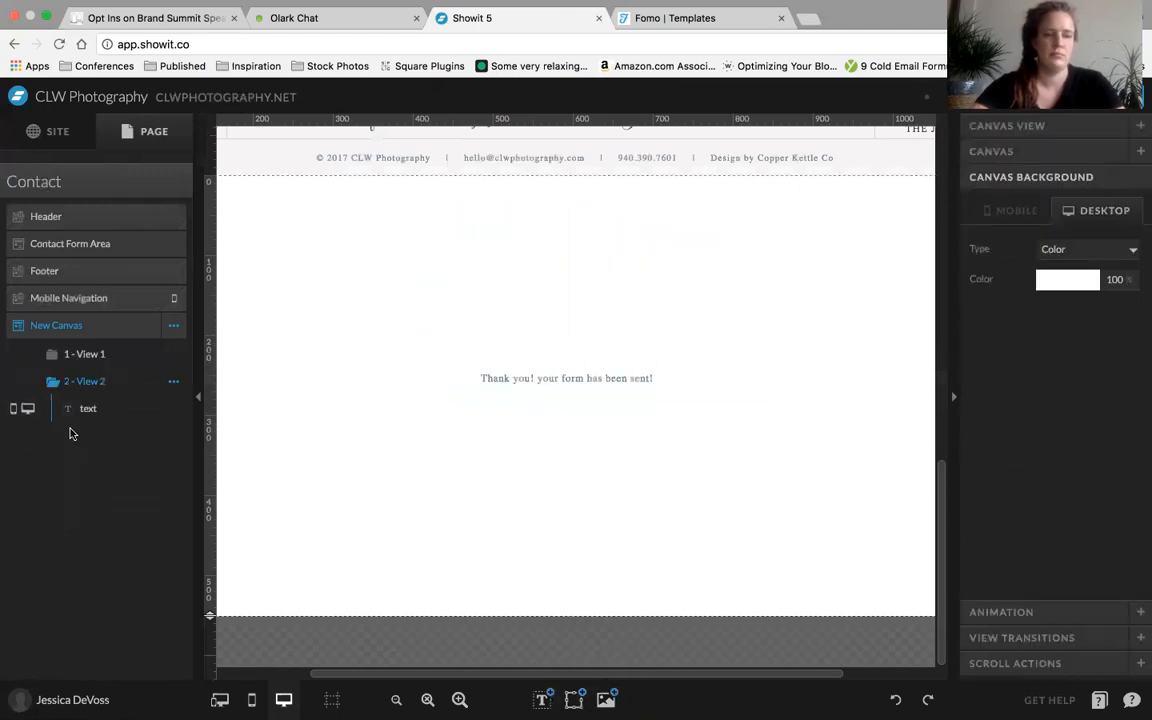
Delete View 1 and View 2 from the New Canvas and add an iframe embed element to it
{"action": "left_click", "coordinate": [86, 355]}
{"action": "left_click", "coordinate": [171, 355]}
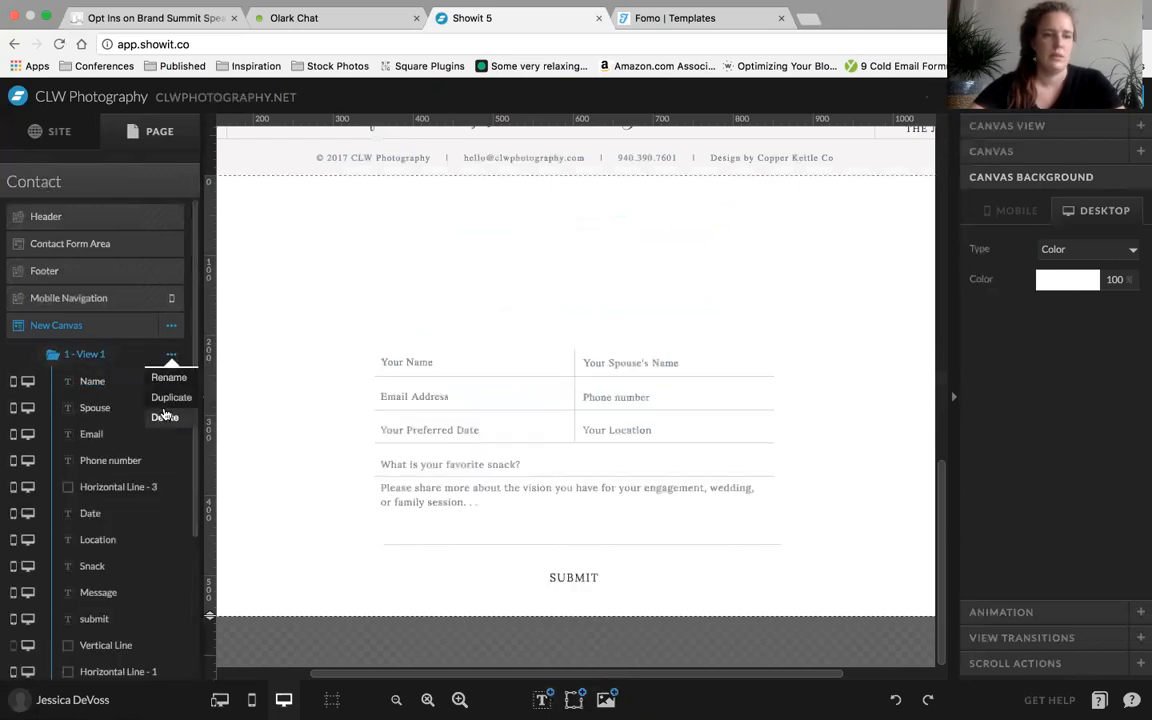
{"action": "left_click", "coordinate": [165, 416]}
{"action": "left_click", "coordinate": [173, 355]}
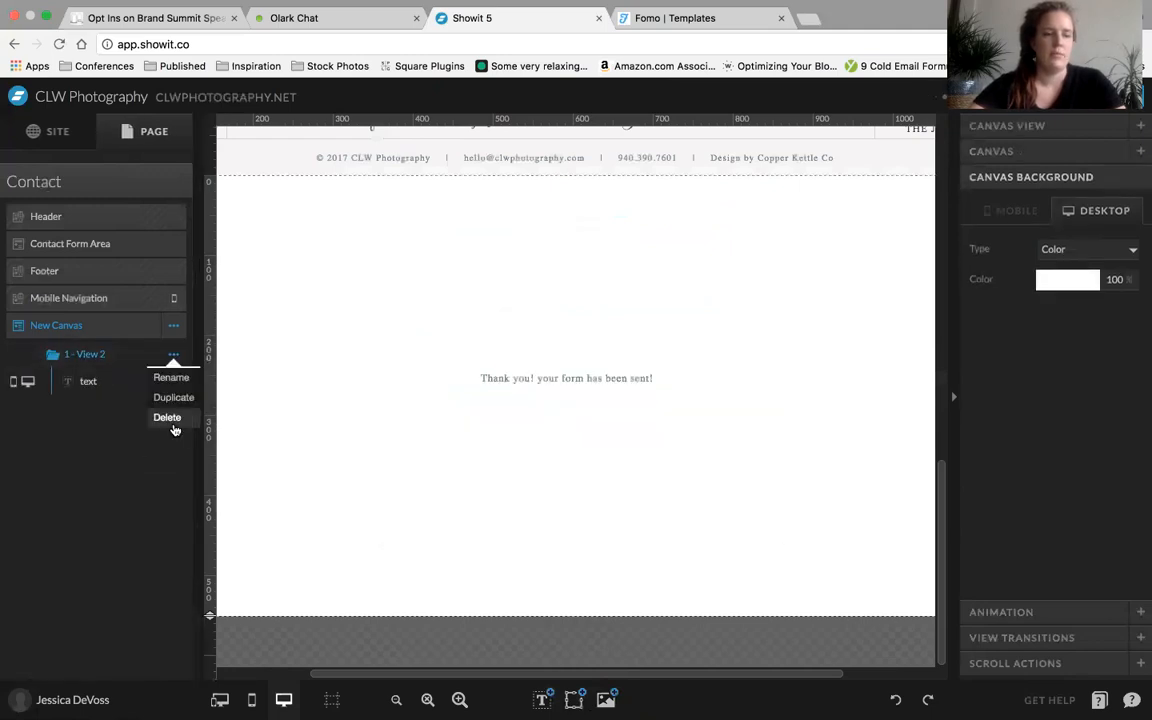
{"action": "left_click", "coordinate": [173, 426]}
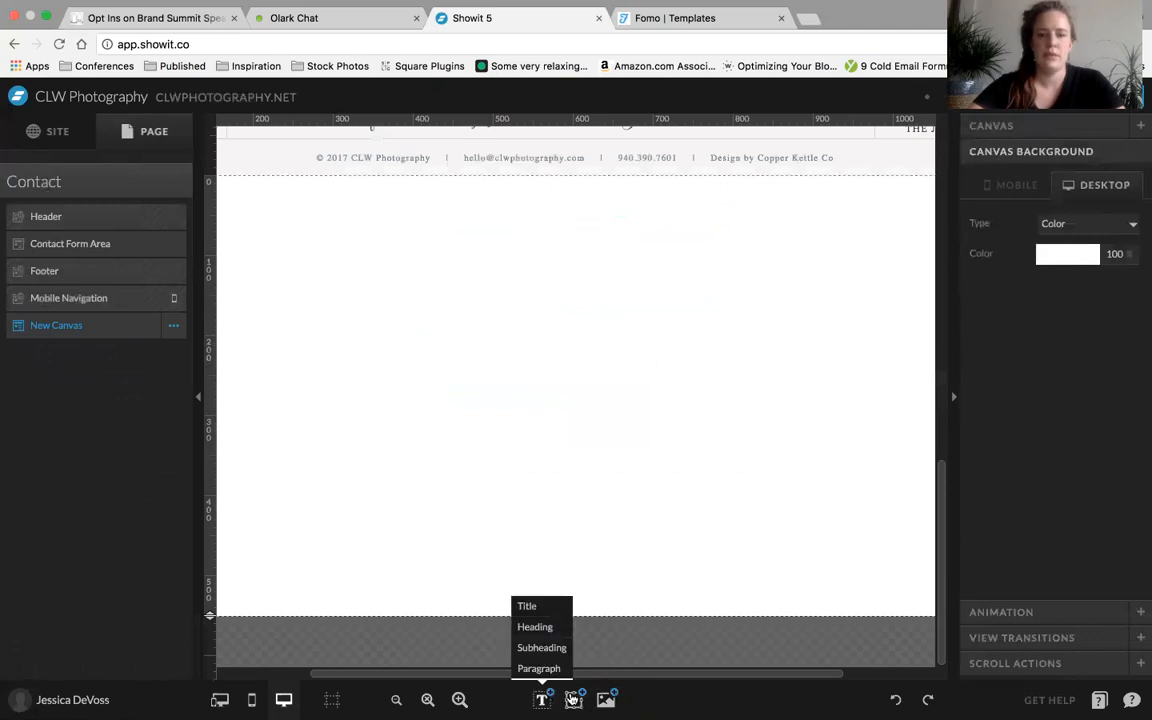
{"action": "mouse_move", "coordinate": [574, 699]}
{"action": "left_click", "coordinate": [565, 627]}
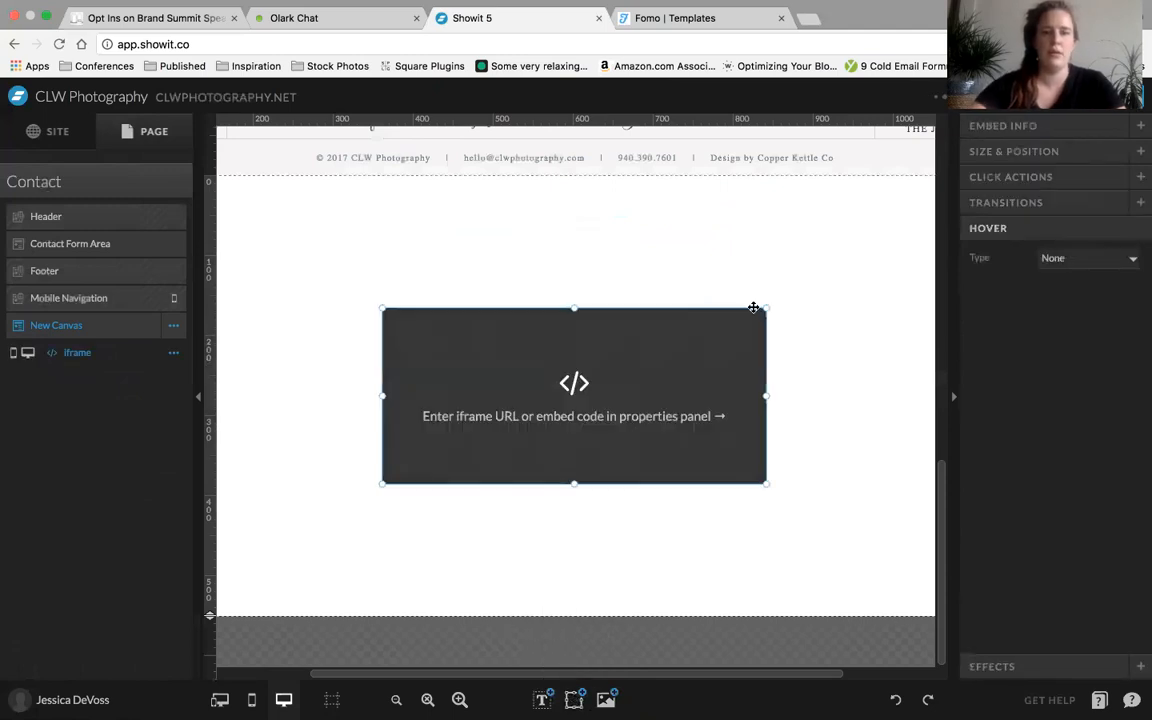
Open the Dubsado website in a new browser tab and go to its login page
{"action": "left_click", "coordinate": [810, 19]}
{"action": "type", "text": "dubsa"}
{"action": "key", "text": "Return"}
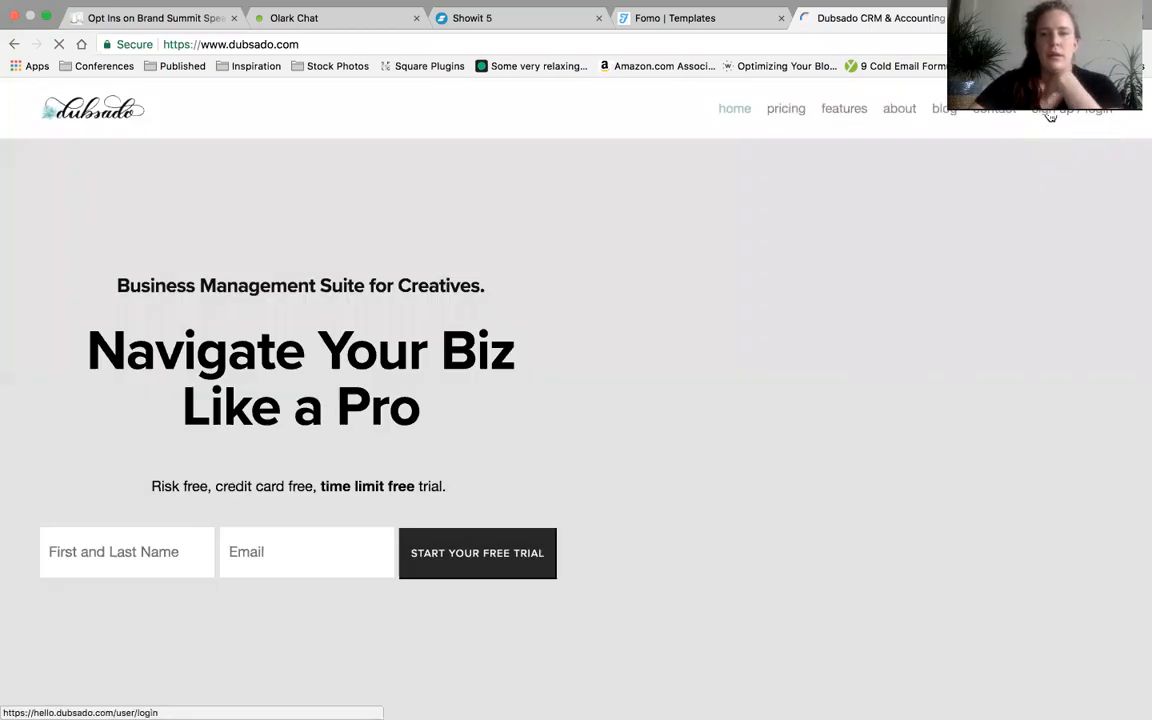
{"action": "left_click", "coordinate": [1048, 115]}
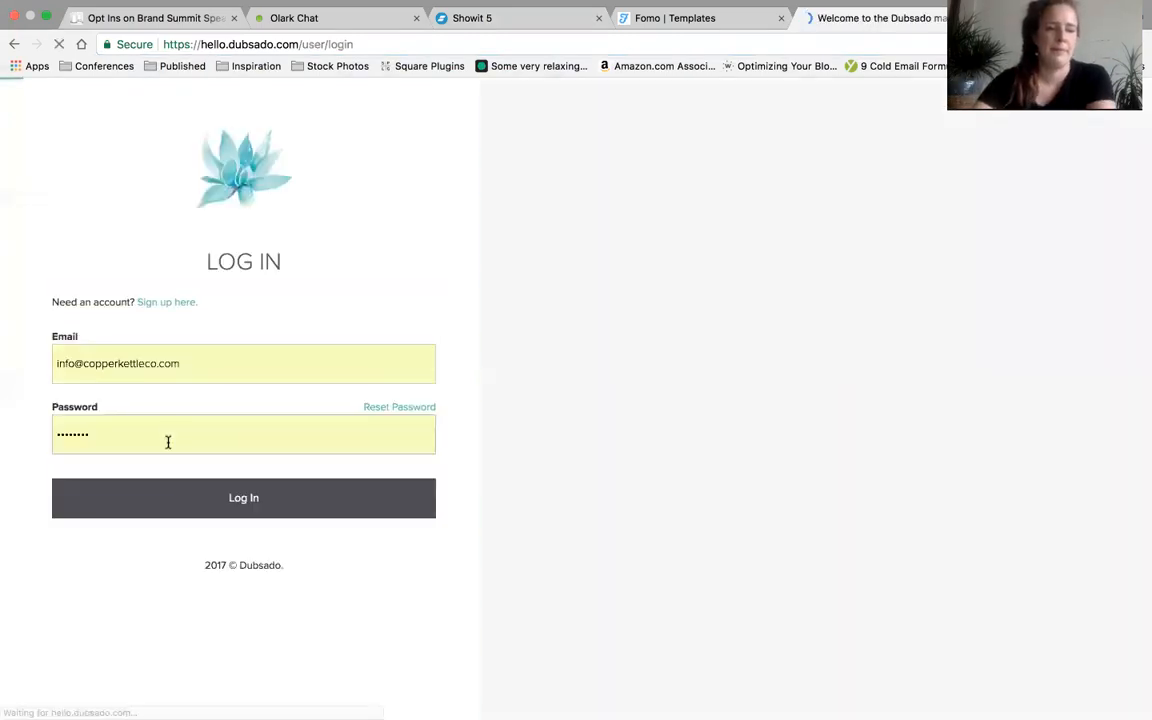
Log in to Dubsado with the prefilled credentials and select the Copper Kettle Co brand
{"action": "left_click", "coordinate": [168, 442]}
{"action": "left_click", "coordinate": [243, 498]}
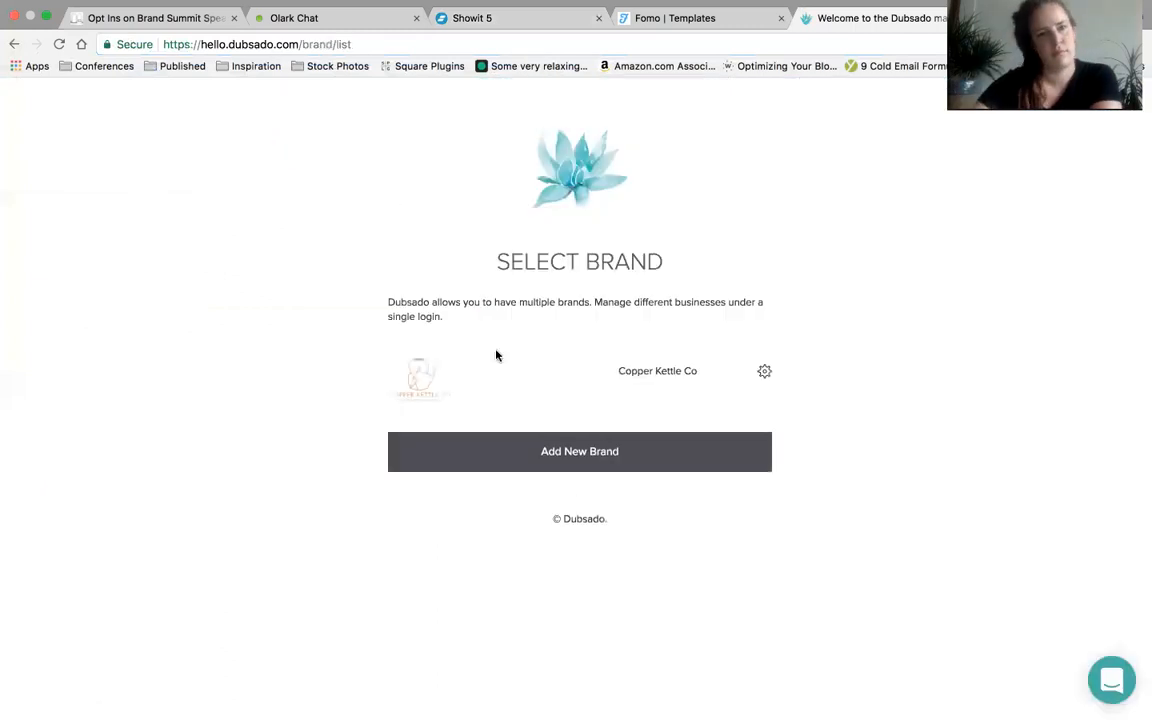
{"action": "left_click", "coordinate": [447, 389]}
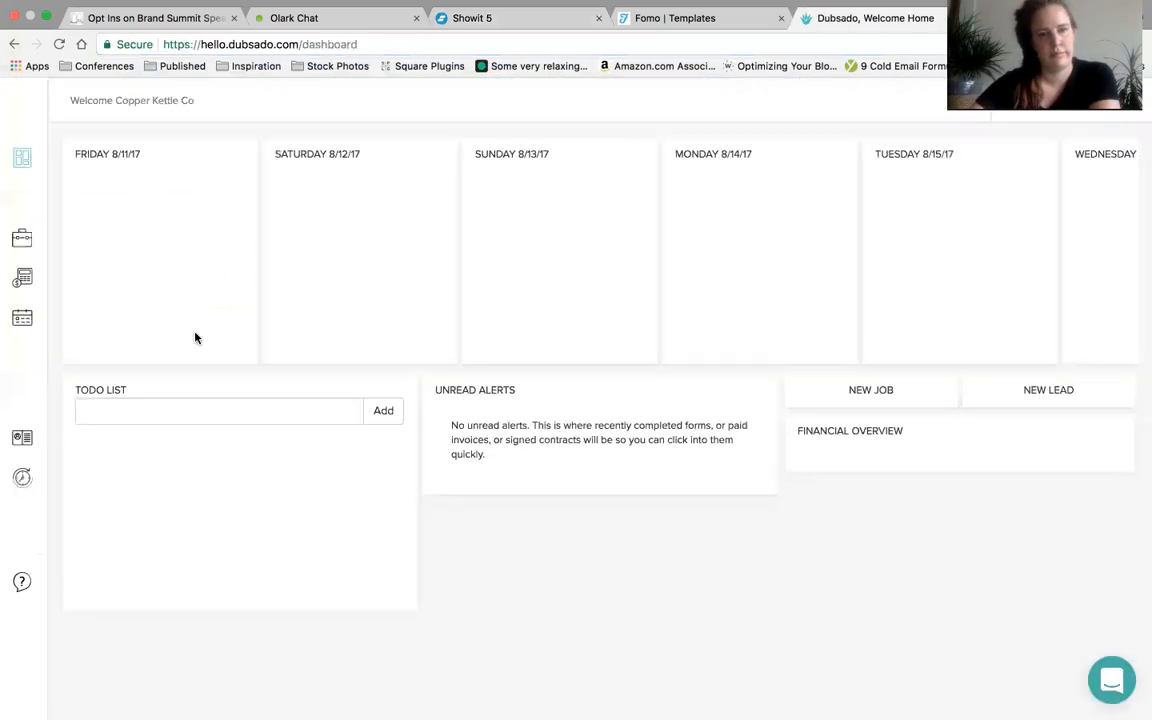
Open the Forms list among the Dubsado templates
{"action": "mouse_move", "coordinate": [17, 390]}
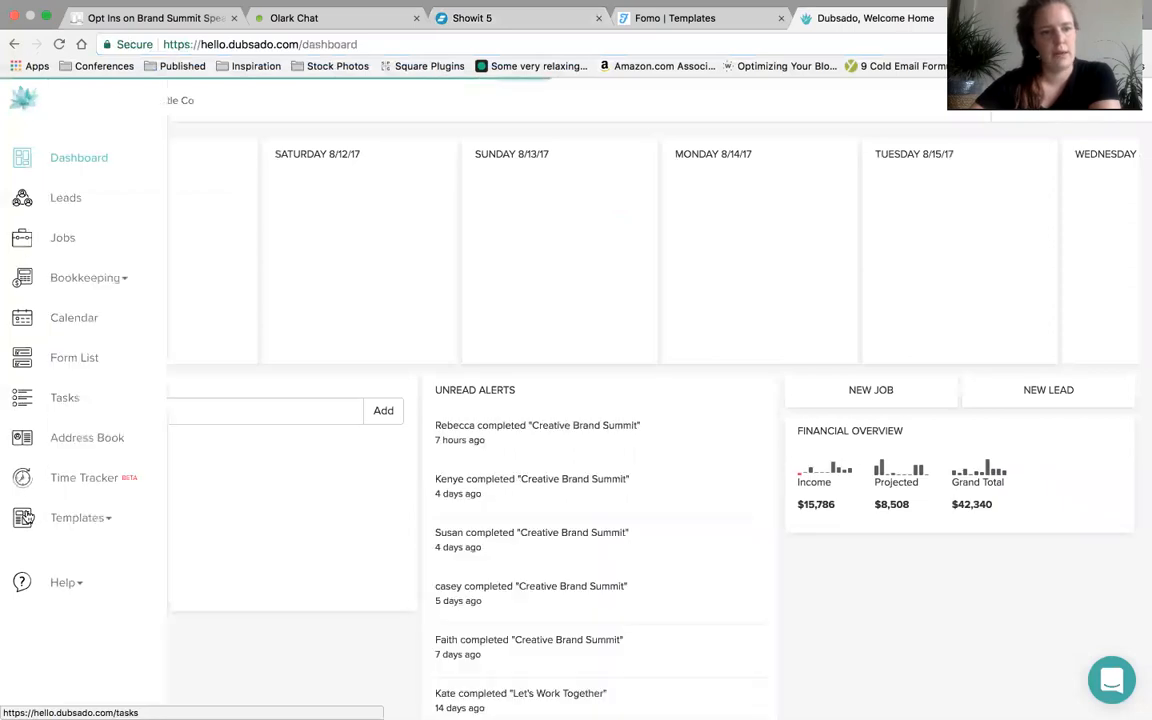
{"action": "left_click", "coordinate": [103, 520]}
{"action": "scroll", "coordinate": [78, 563], "scroll_direction": "down", "scroll_amount": 2}
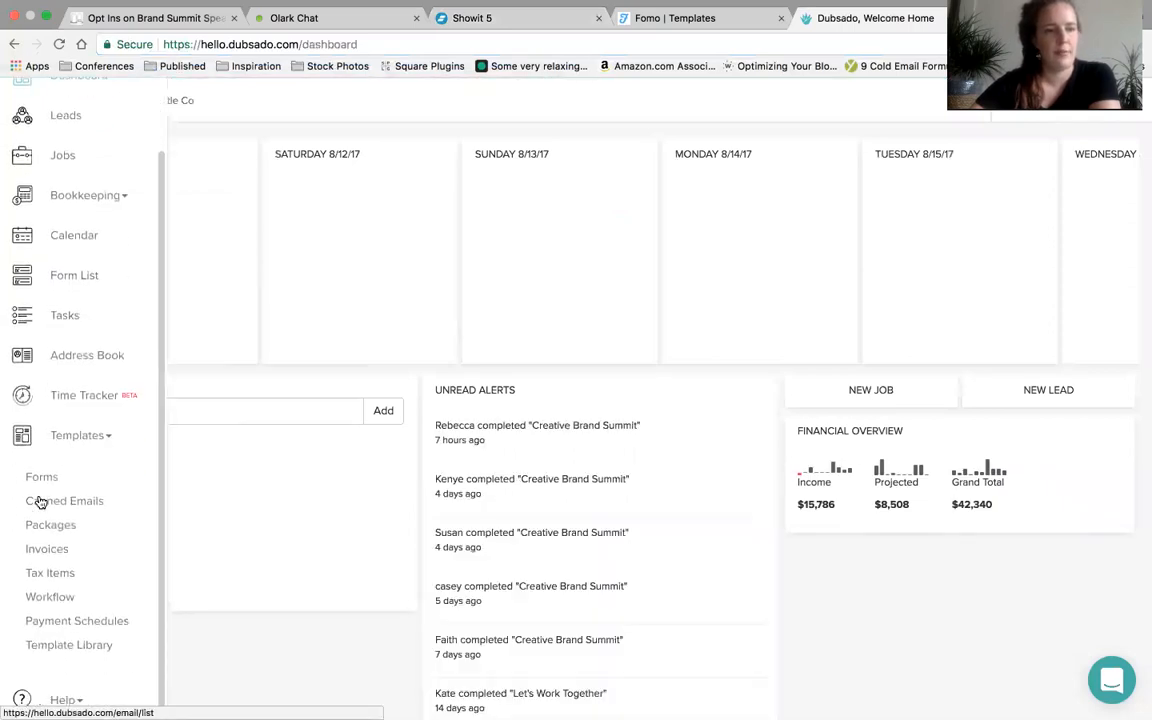
{"action": "left_click", "coordinate": [42, 479]}
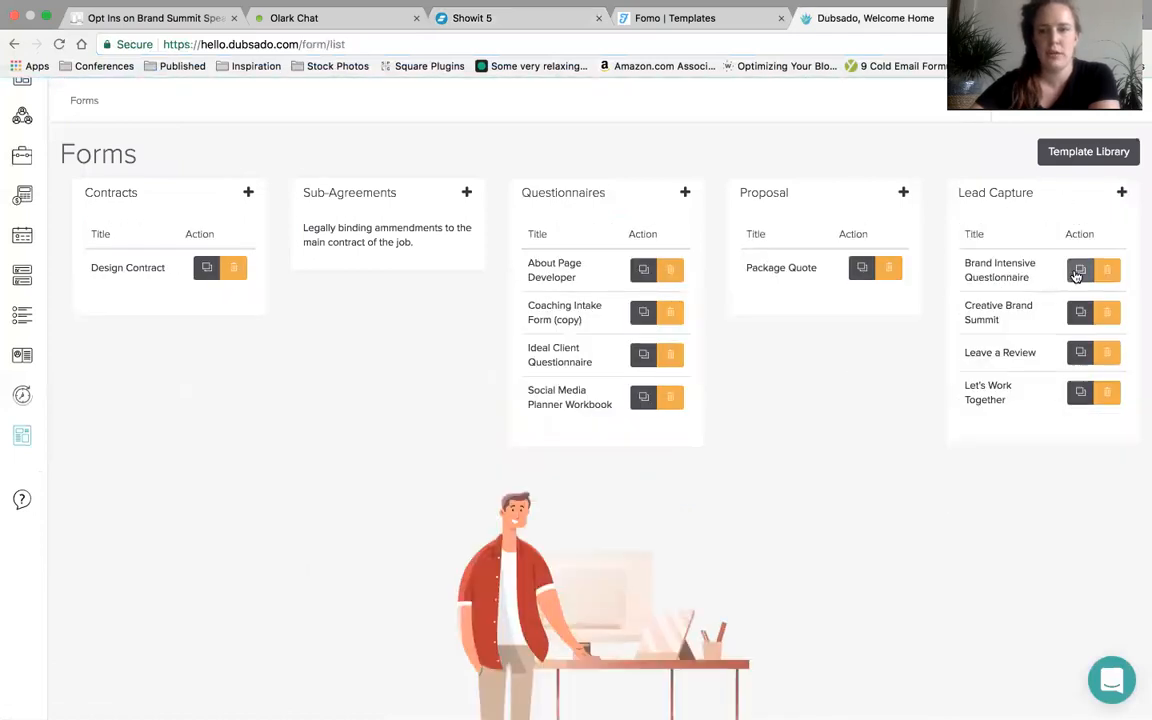
Open the Brand Intensive Questionnaire lead capture form and copy its complete iframe embed code
{"action": "left_click", "coordinate": [1015, 276]}
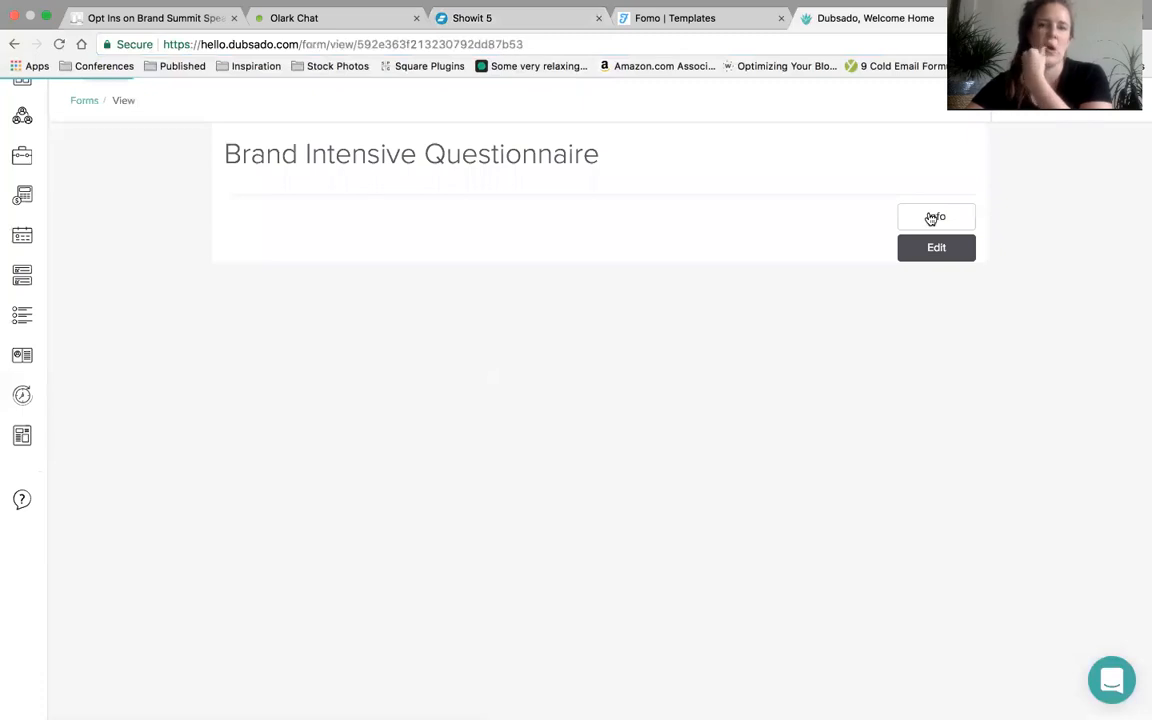
{"action": "left_click", "coordinate": [931, 218]}
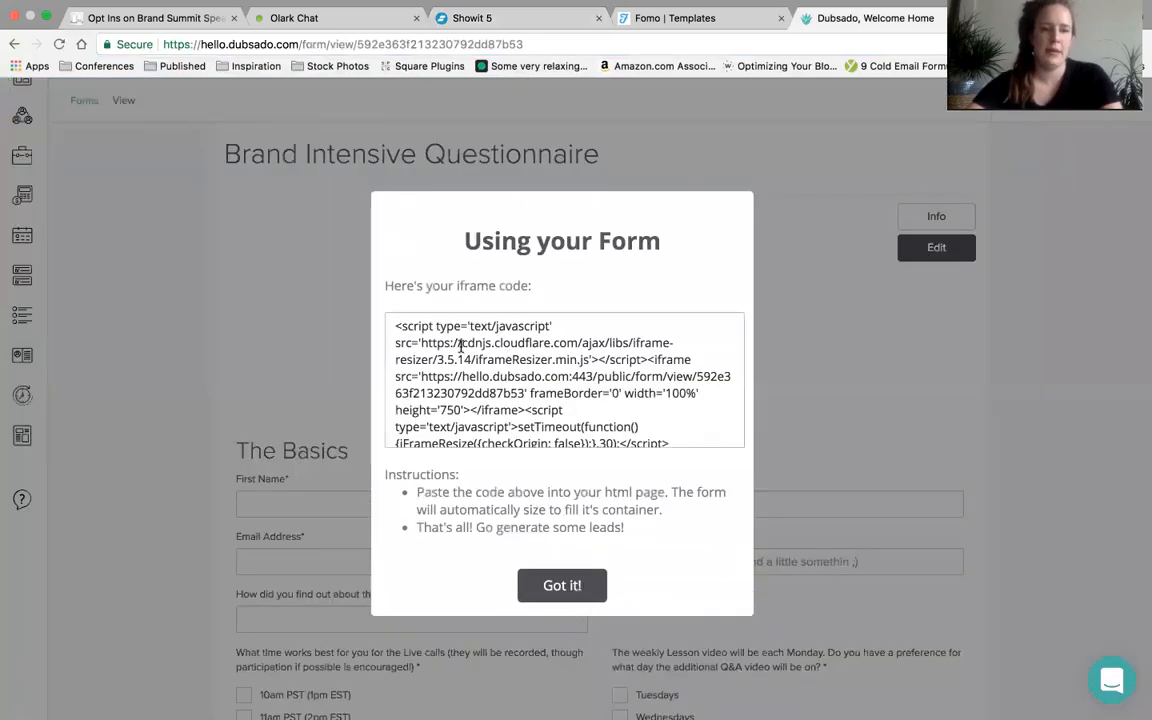
{"action": "left_click", "coordinate": [461, 344]}
{"action": "key", "text": "super+c"}
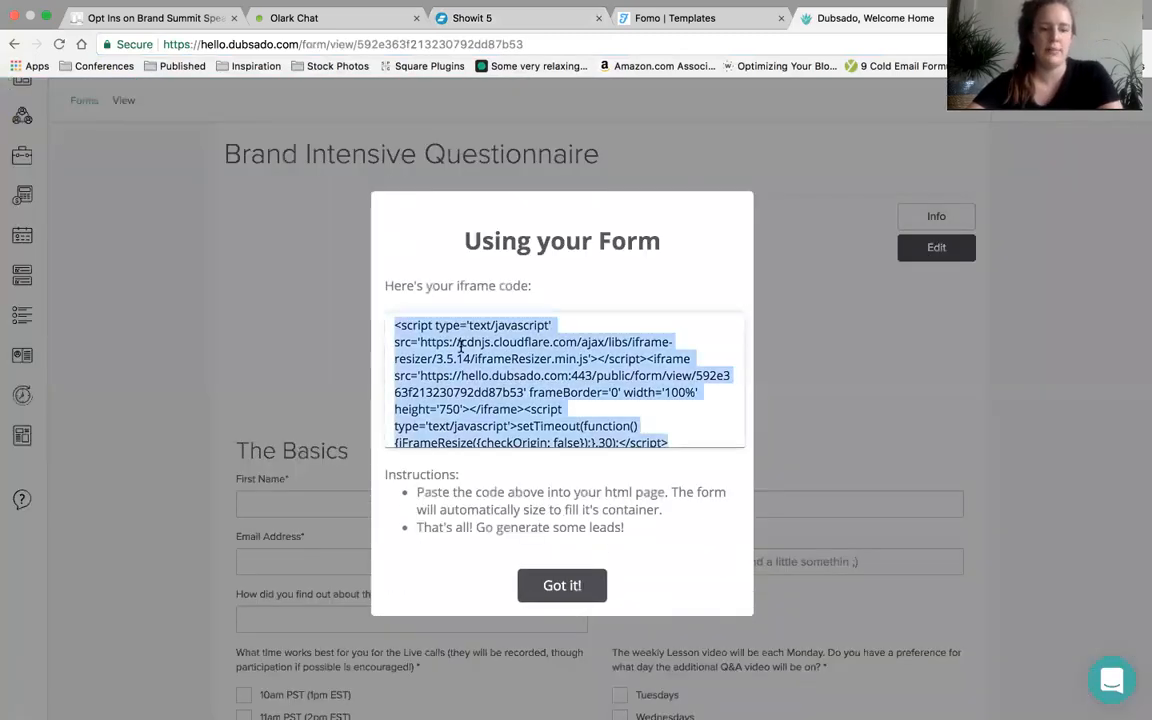
{"action": "left_click", "coordinate": [553, 587]}
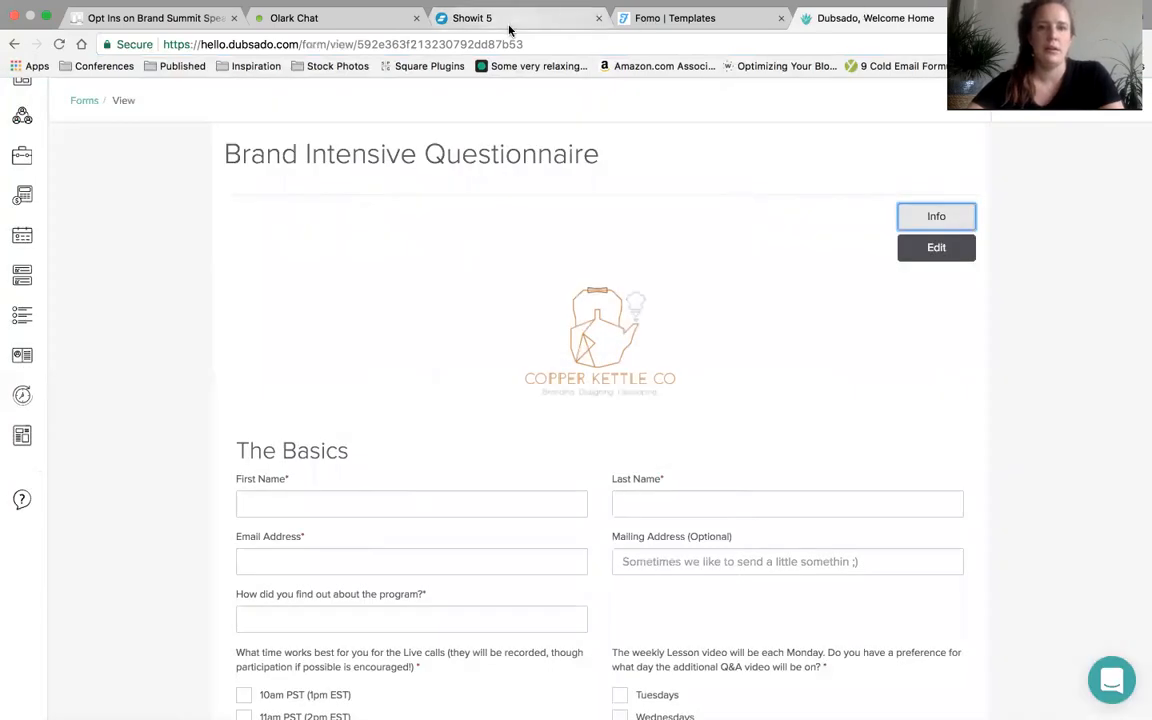
Switch back to Showit and save the copied Dubsado form code as the iframe element's custom code
{"action": "left_click", "coordinate": [506, 18]}
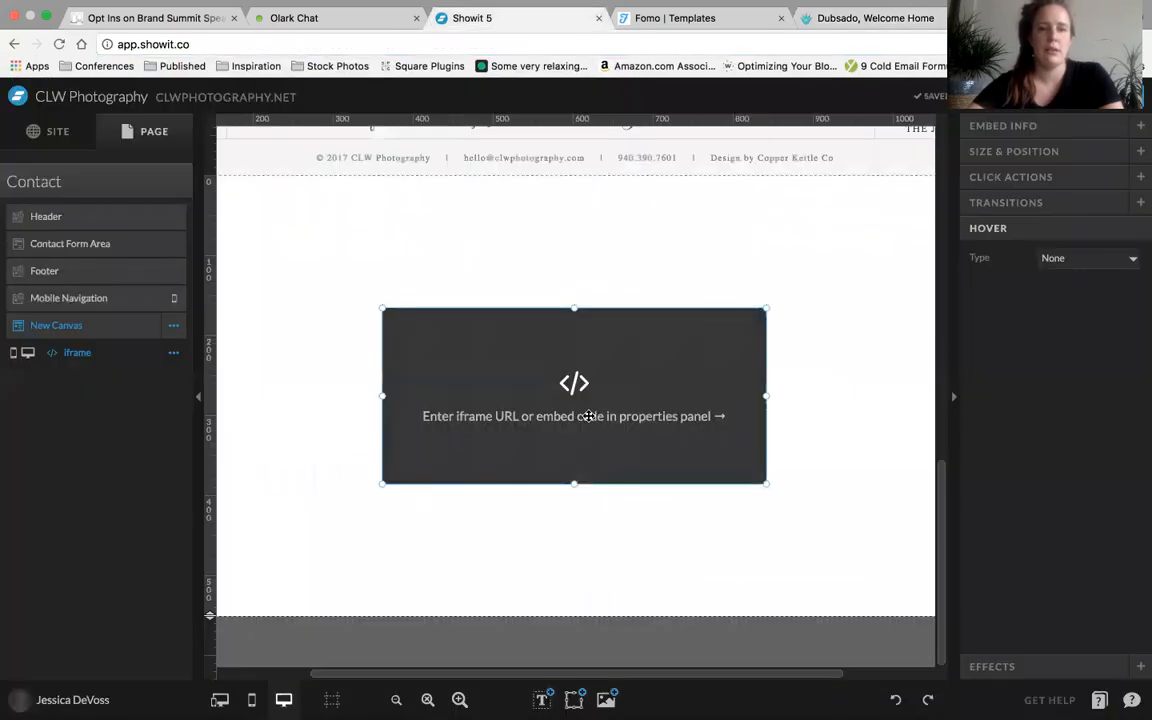
{"action": "left_click", "coordinate": [1057, 127]}
{"action": "left_click", "coordinate": [997, 212]}
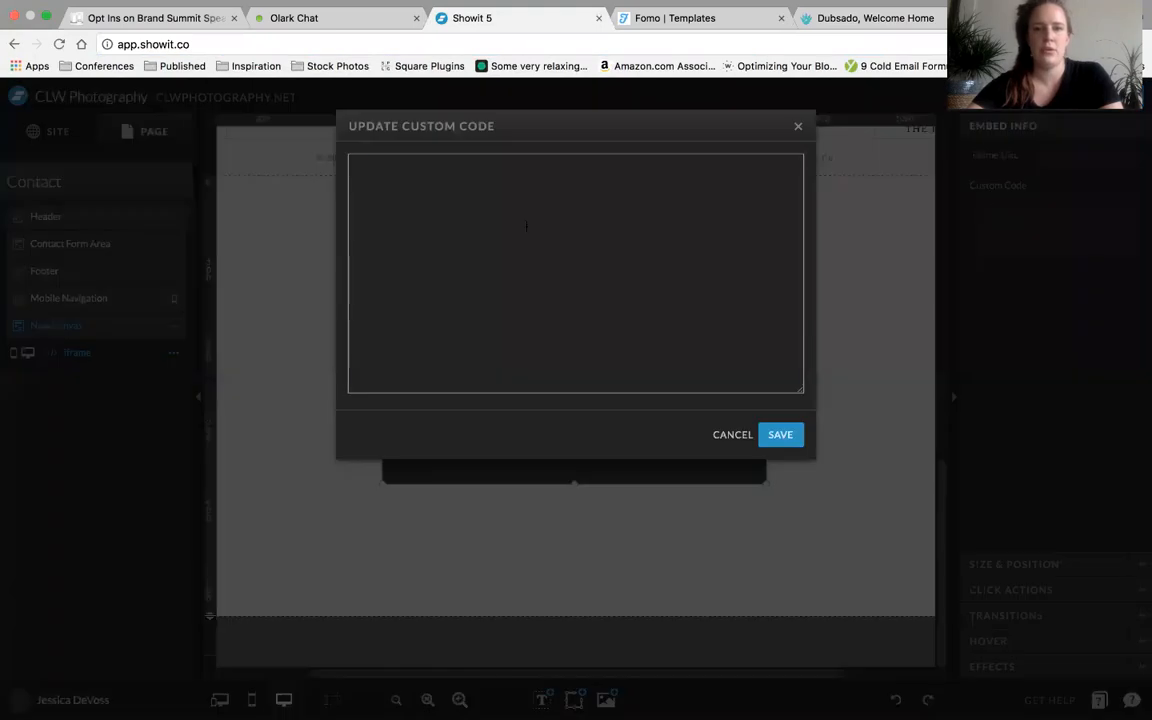
{"action": "key", "text": "super+v"}
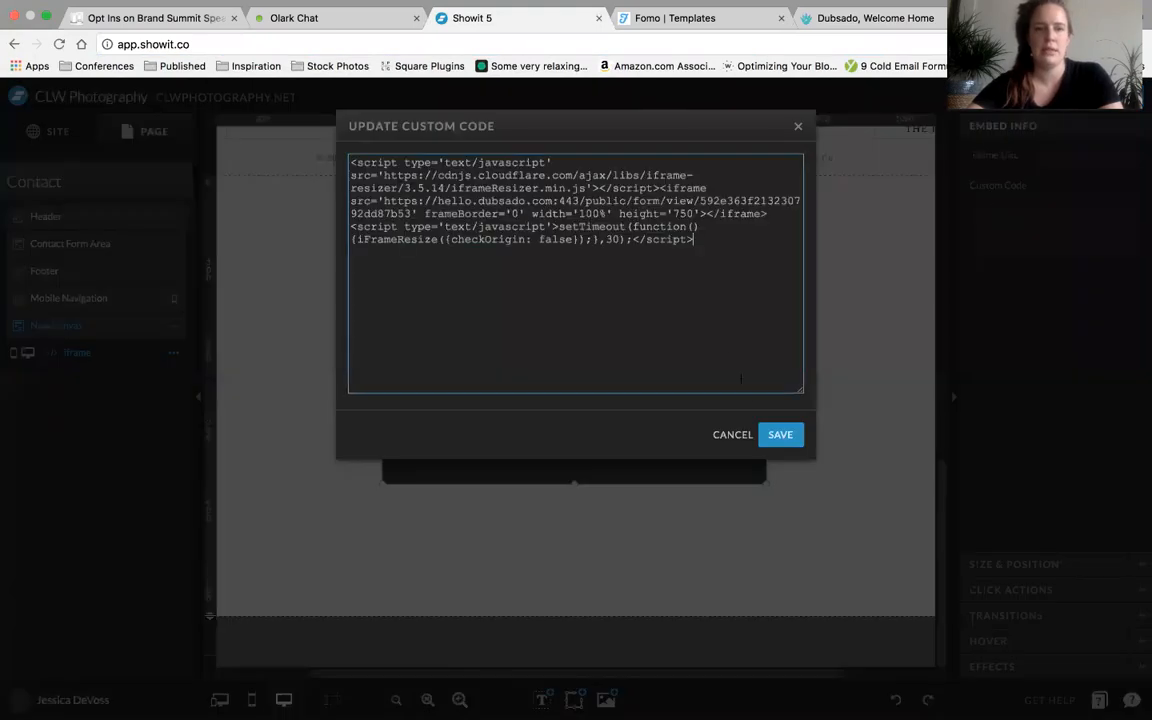
{"action": "left_click", "coordinate": [790, 438]}
Move the iframe near the upper-left corner of the New Canvas and widen it to about 1096 px
{"action": "left_click", "coordinate": [560, 405]}
{"action": "scroll", "coordinate": [560, 405], "scroll_direction": "left", "scroll_amount": 3}
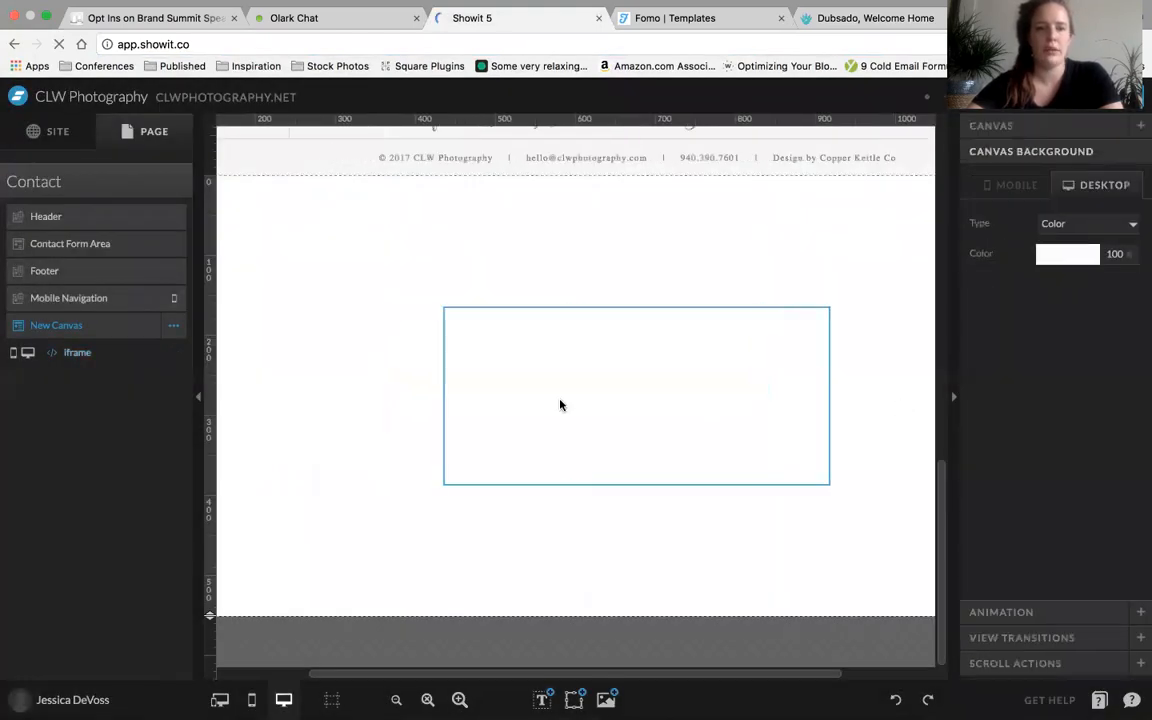
{"action": "scroll", "coordinate": [560, 405], "scroll_direction": "up", "scroll_amount": 2}
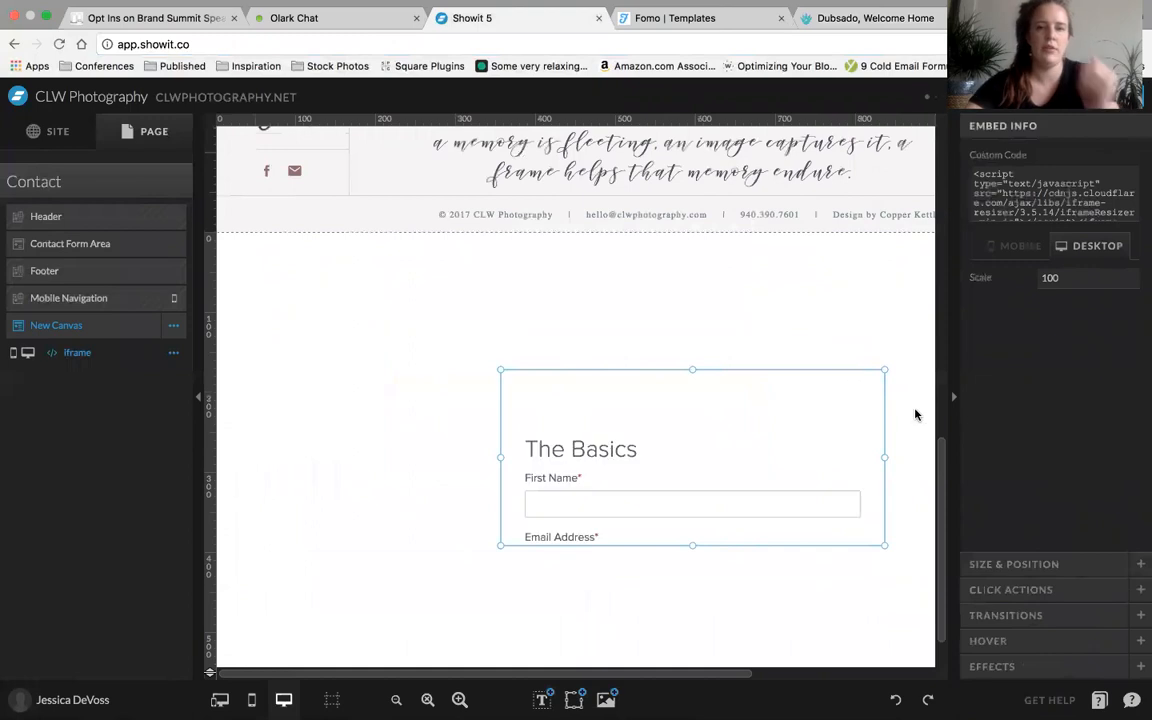
{"action": "left_click_drag", "start_coordinate": [697, 429], "coordinate": [402, 312]}
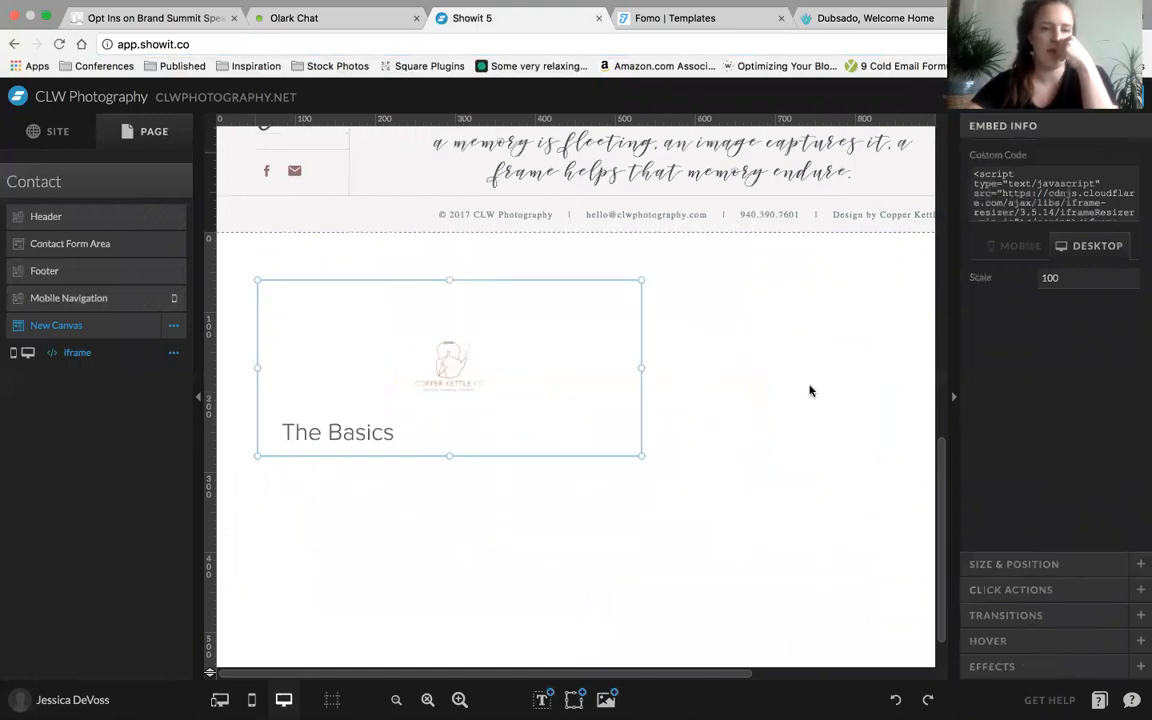
{"action": "left_click_drag", "start_coordinate": [644, 367], "coordinate": [1134, 373]}
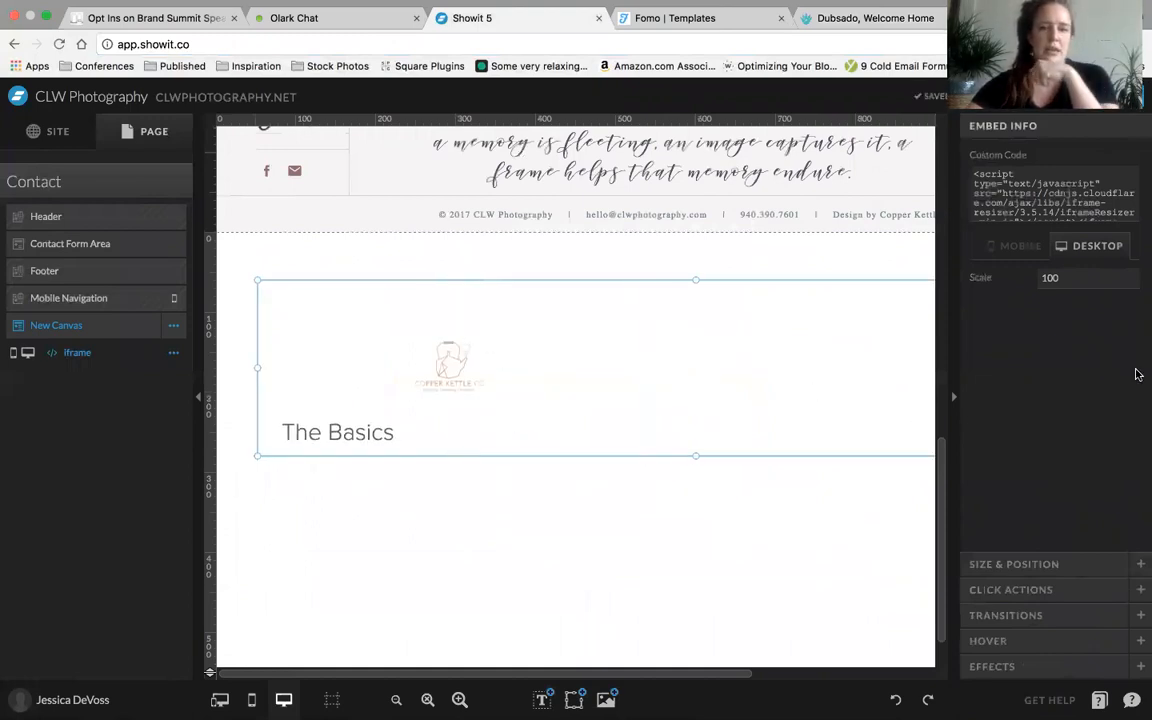
Center the iframe horizontally on the New Canvas and deselect it
{"action": "left_click", "coordinate": [1010, 563]}
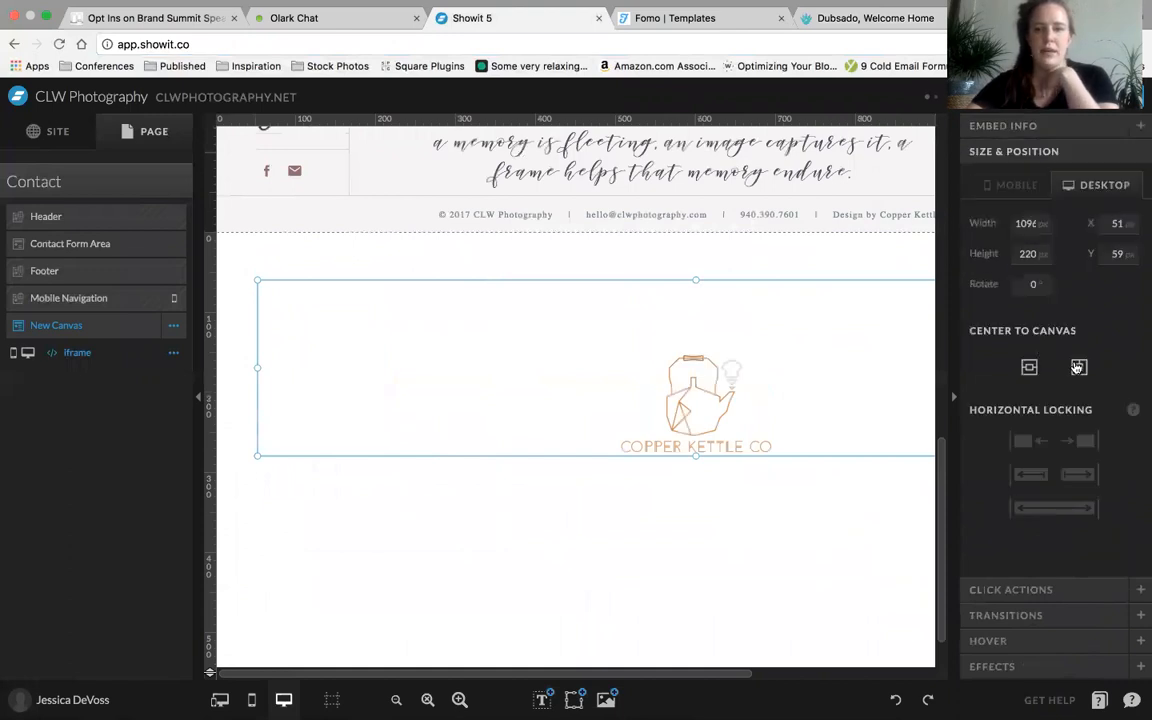
{"action": "scroll", "coordinate": [702, 416], "scroll_direction": "down", "scroll_amount": 1}
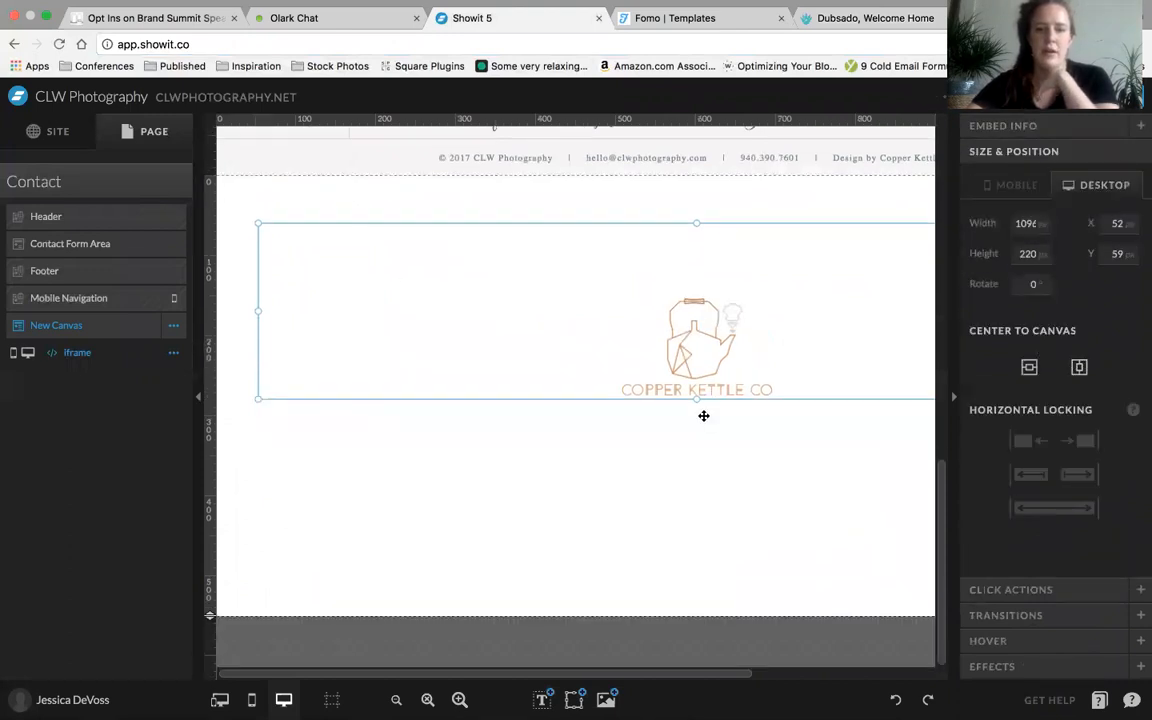
{"action": "left_click", "coordinate": [694, 532]}
{"action": "left_click", "coordinate": [766, 362]}
{"action": "left_click", "coordinate": [772, 482]}
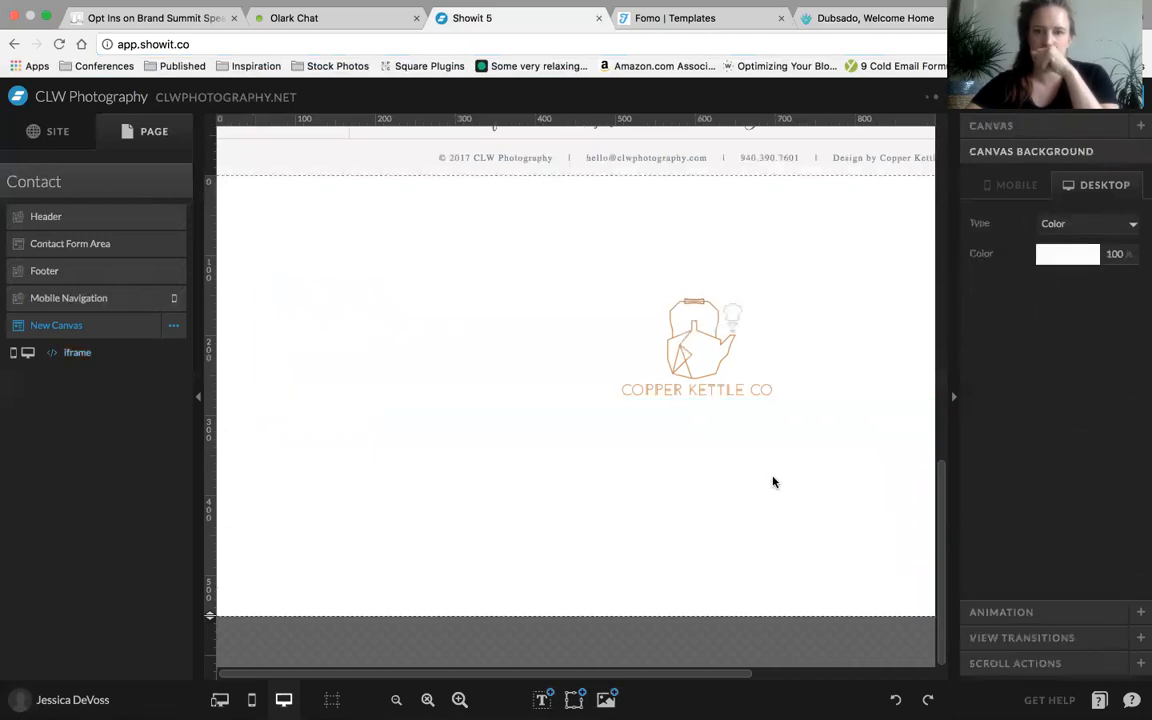
Set the New Canvas's initial desktop height to 1200 px
{"action": "left_click", "coordinate": [1039, 130]}
{"action": "left_click_drag", "start_coordinate": [1118, 336], "coordinate": [1081, 340]}
{"action": "type", "text": "120"}
{"action": "key", "text": "Return"}
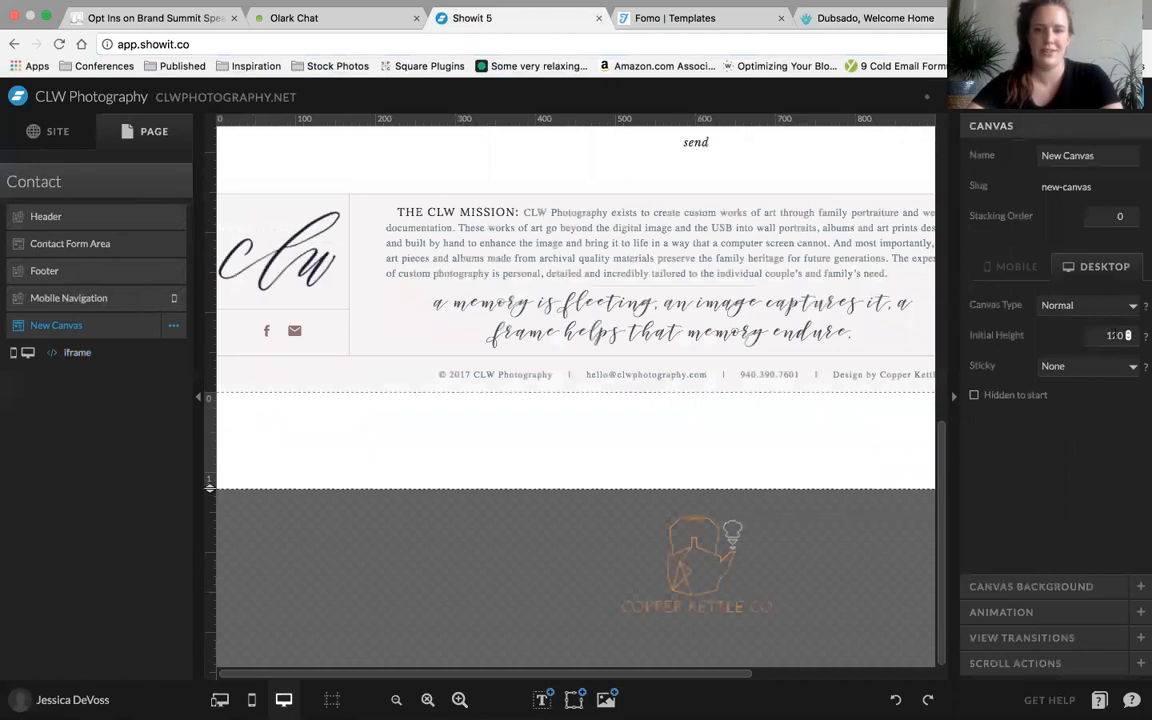
{"action": "left_click", "coordinate": [1115, 335]}
{"action": "type", "text": "0"}
{"action": "key", "text": "Return"}
{"action": "scroll", "coordinate": [733, 252], "scroll_direction": "down", "scroll_amount": 5}
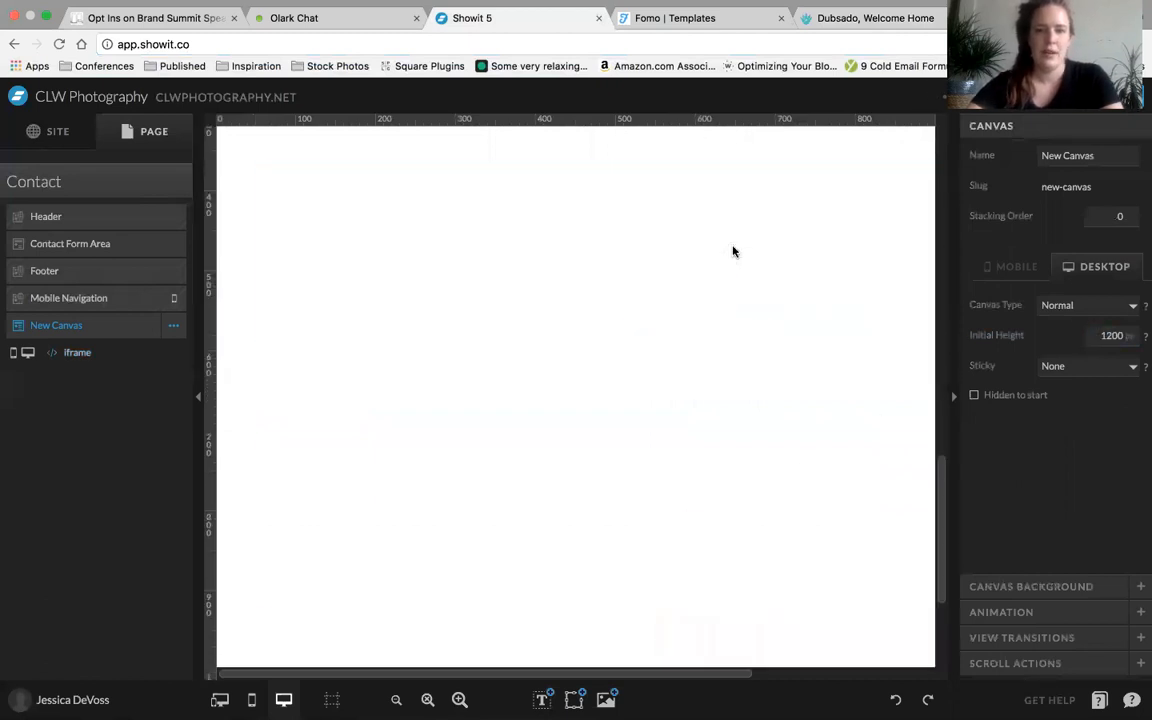
Stretch the iframe downward to a height of about 1104 px
{"action": "scroll", "coordinate": [731, 160], "scroll_direction": "up", "scroll_amount": 3}
{"action": "left_click", "coordinate": [704, 246]}
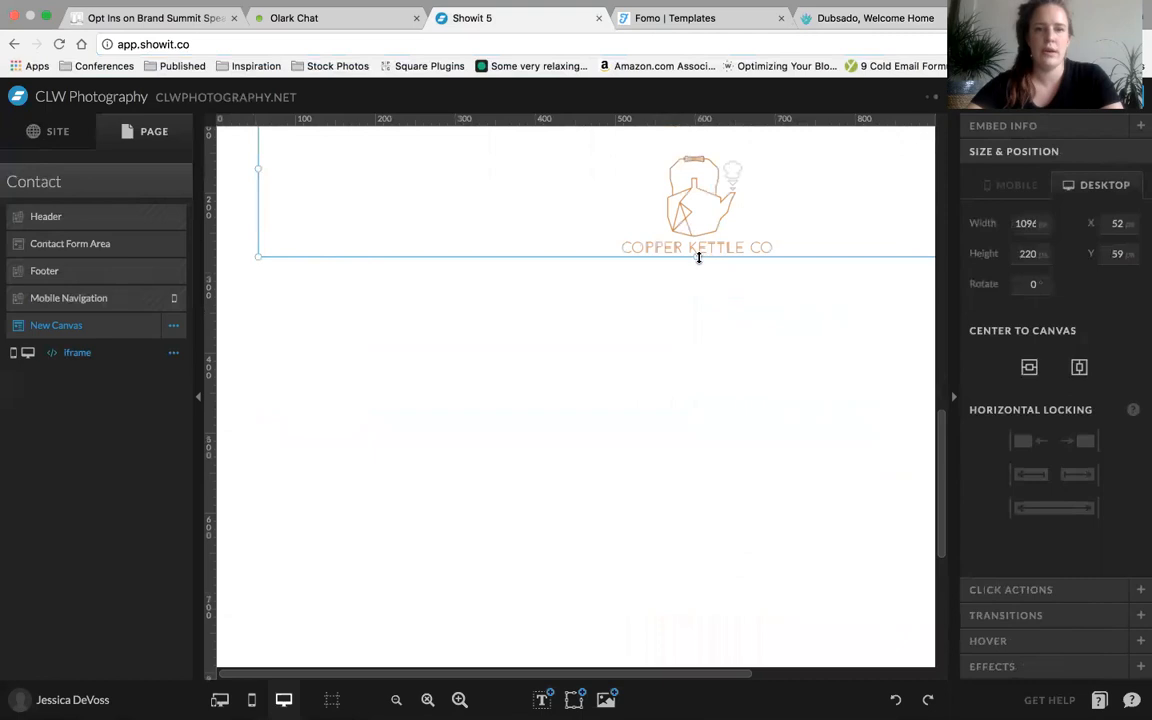
{"action": "left_click_drag", "start_coordinate": [696, 256], "coordinate": [698, 643]}
{"action": "scroll", "coordinate": [697, 648], "scroll_direction": "down", "scroll_amount": 4}
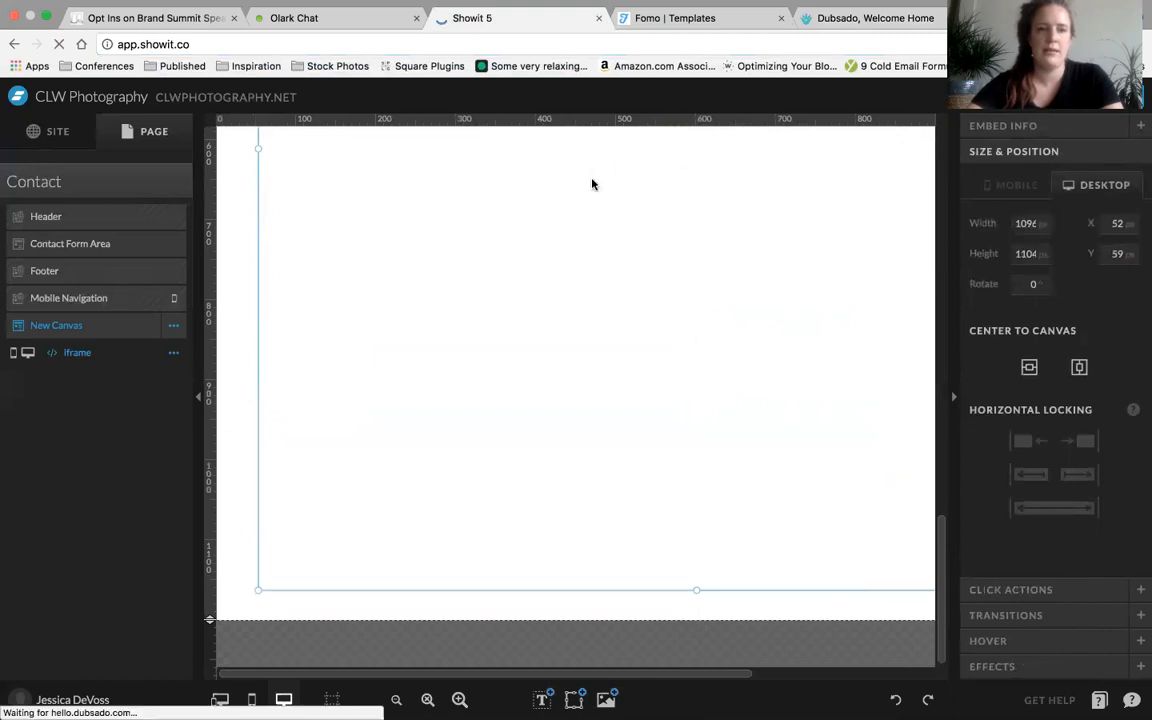
Check the embedded questionnaire in the canvas and move the iframe up to about X 54, Y 29
{"action": "left_click", "coordinate": [512, 476]}
{"action": "scroll", "coordinate": [512, 476], "scroll_direction": "up", "scroll_amount": 3}
{"action": "scroll", "coordinate": [512, 476], "scroll_direction": "up", "scroll_amount": 3}
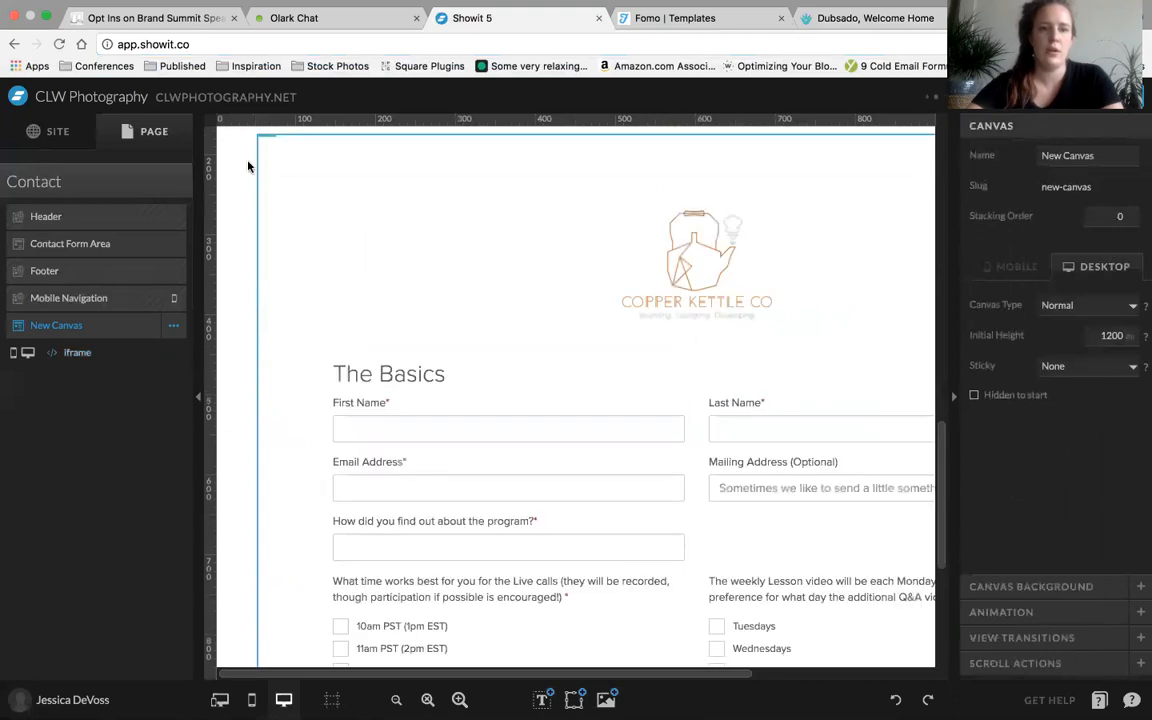
{"action": "scroll", "coordinate": [586, 373], "scroll_direction": "down", "scroll_amount": 5}
{"action": "scroll", "coordinate": [586, 373], "scroll_direction": "up", "scroll_amount": 10}
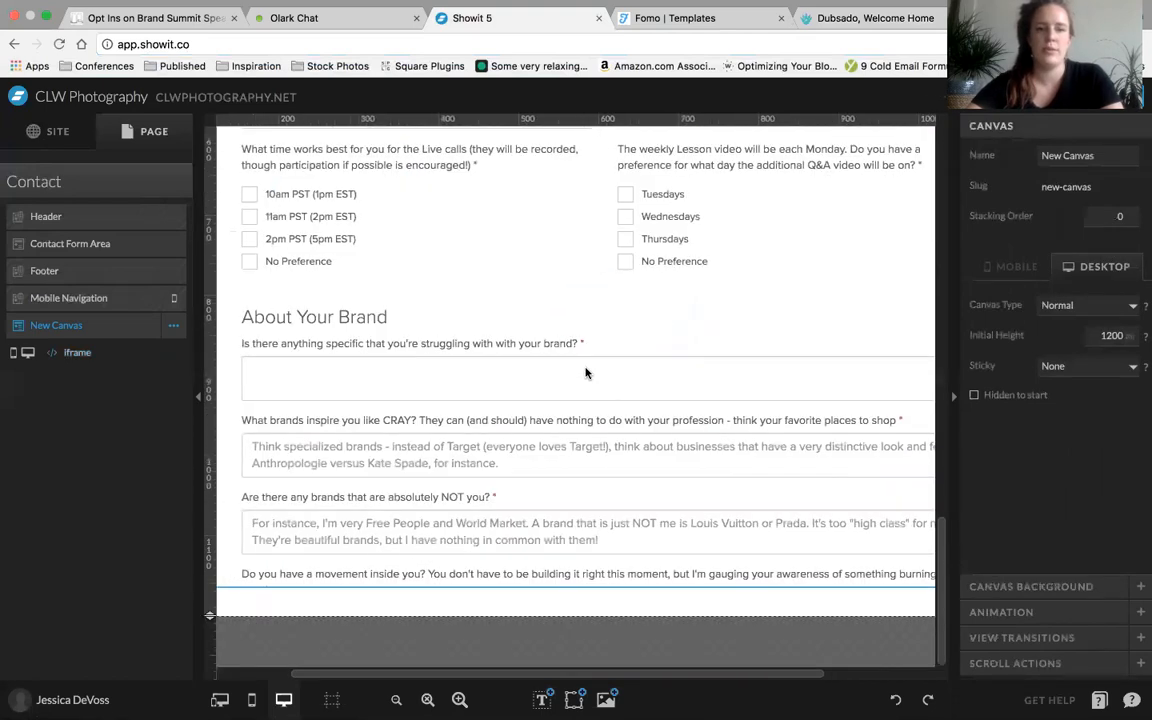
{"action": "scroll", "coordinate": [603, 346], "scroll_direction": "up", "scroll_amount": 1}
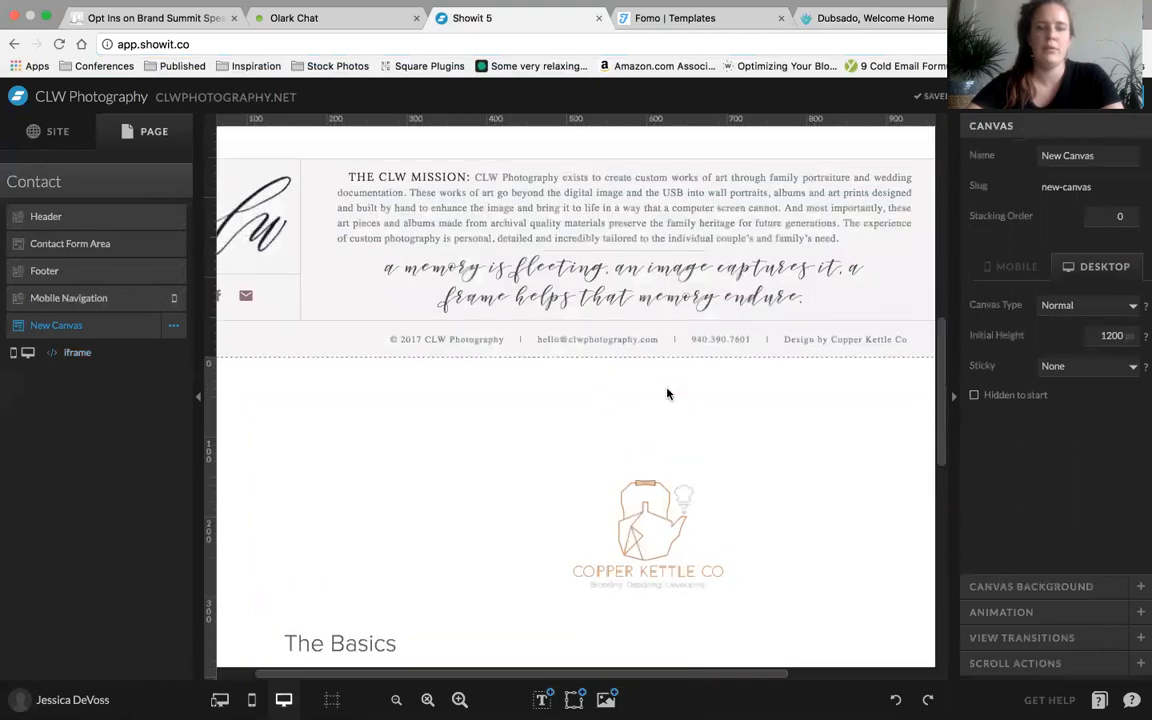
{"action": "left_click", "coordinate": [689, 536]}
{"action": "left_click_drag", "start_coordinate": [689, 536], "coordinate": [691, 534]}
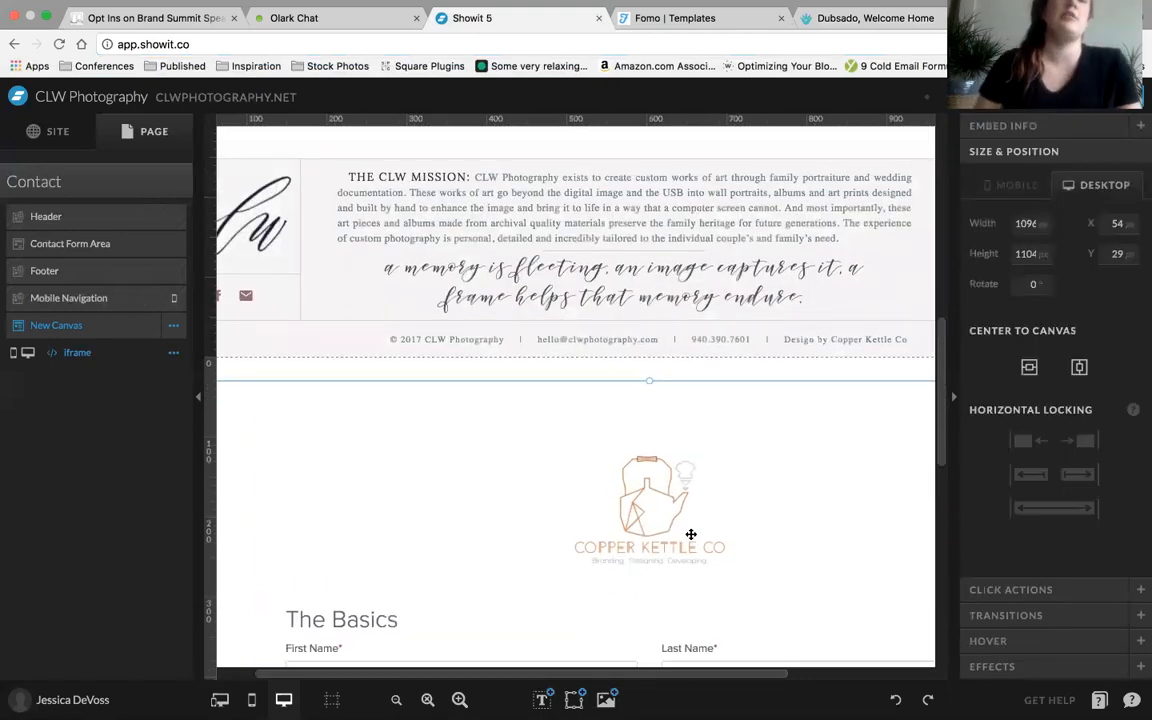
{"action": "scroll", "coordinate": [691, 534], "scroll_direction": "down", "scroll_amount": 10}
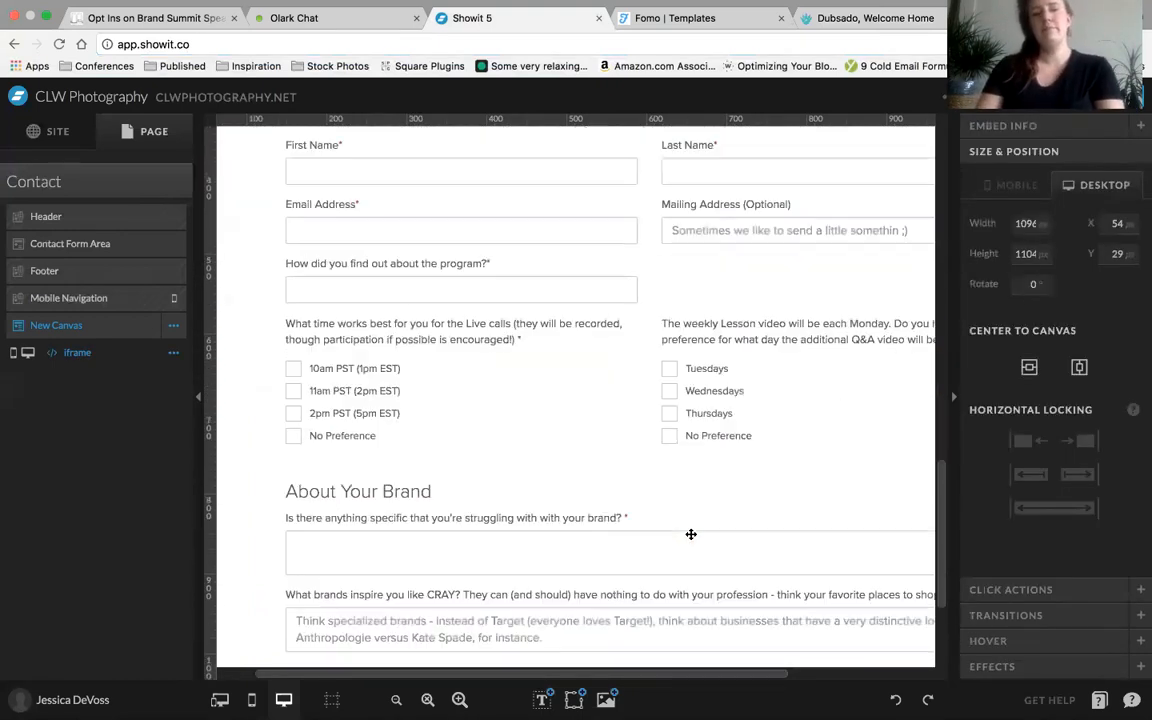
Try palette color 2, the grey-blue, as the New Canvas background behind the embedded form
{"action": "left_click", "coordinate": [694, 599]}
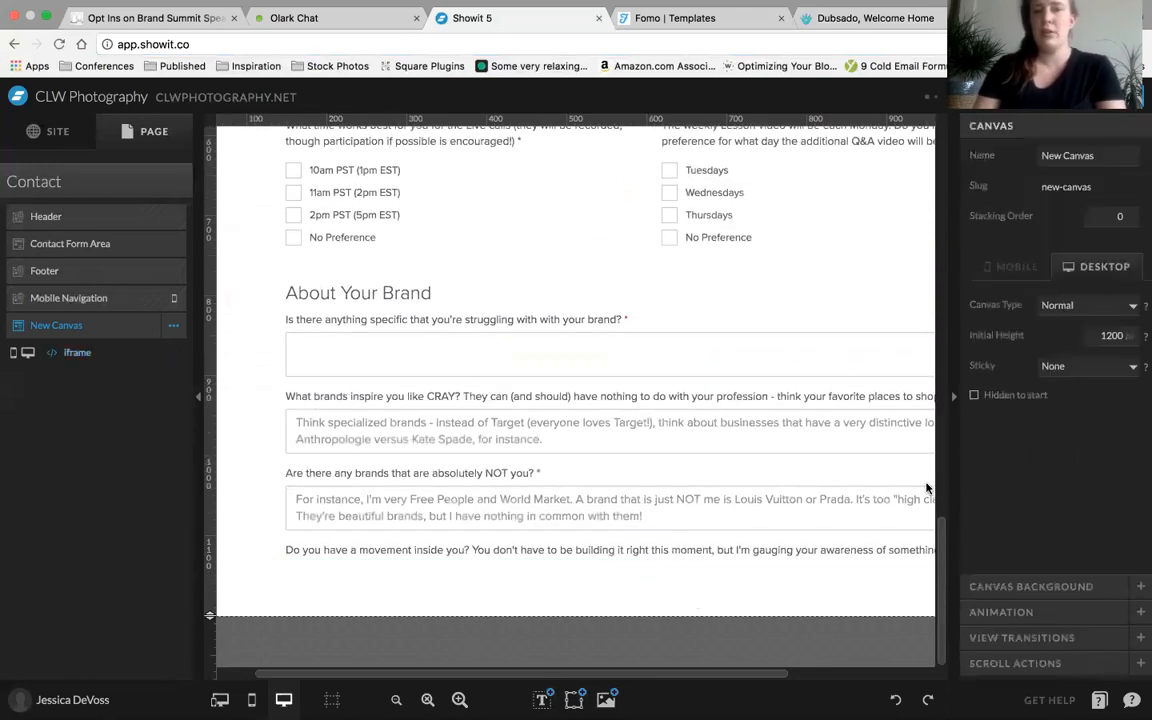
{"action": "left_click", "coordinate": [1030, 586]}
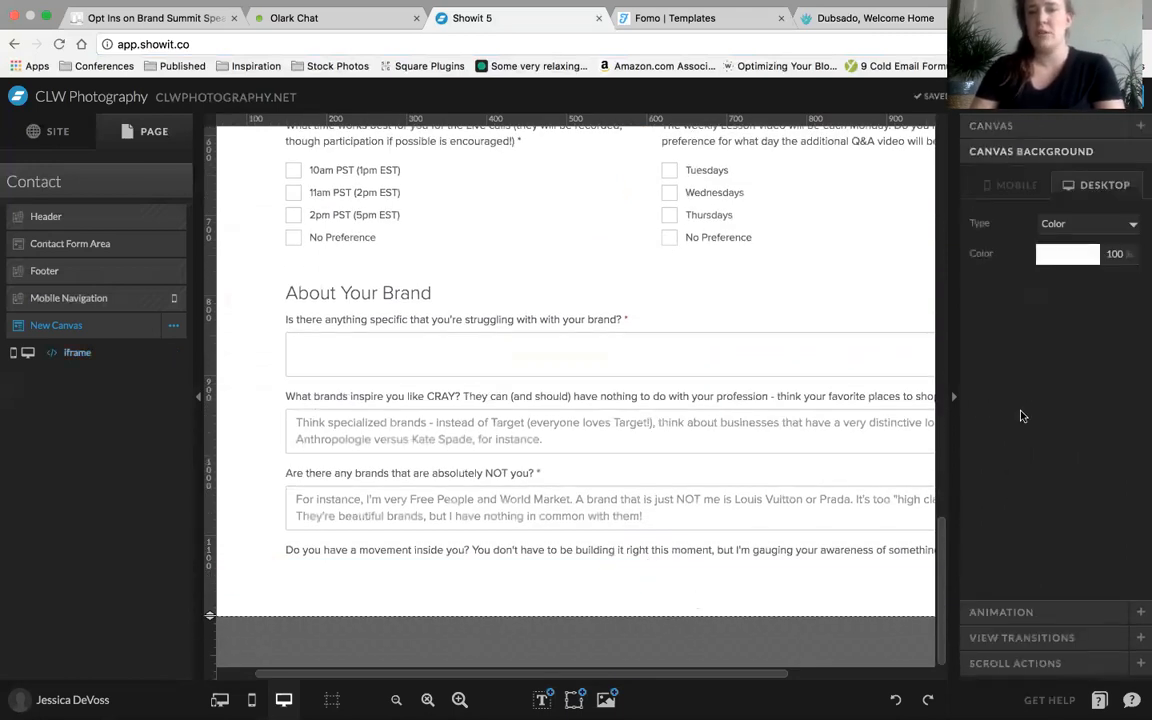
{"action": "left_click", "coordinate": [1070, 256]}
{"action": "left_click", "coordinate": [1035, 296]}
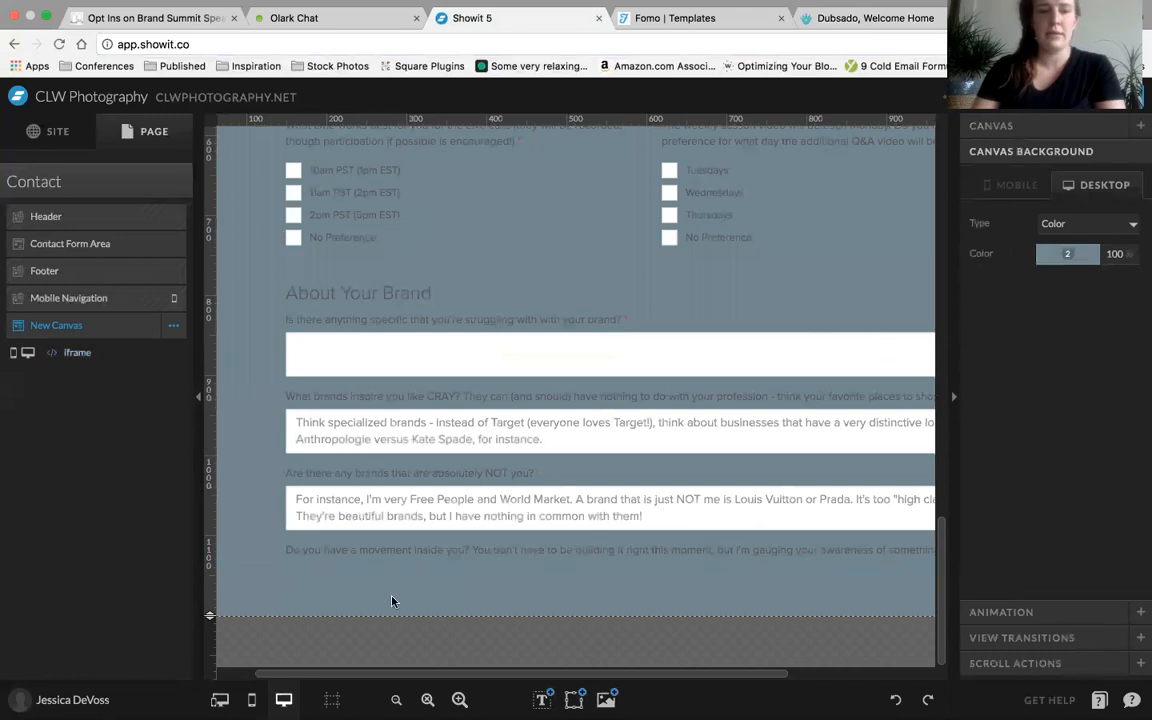
{"action": "scroll", "coordinate": [541, 571], "scroll_direction": "up", "scroll_amount": 5}
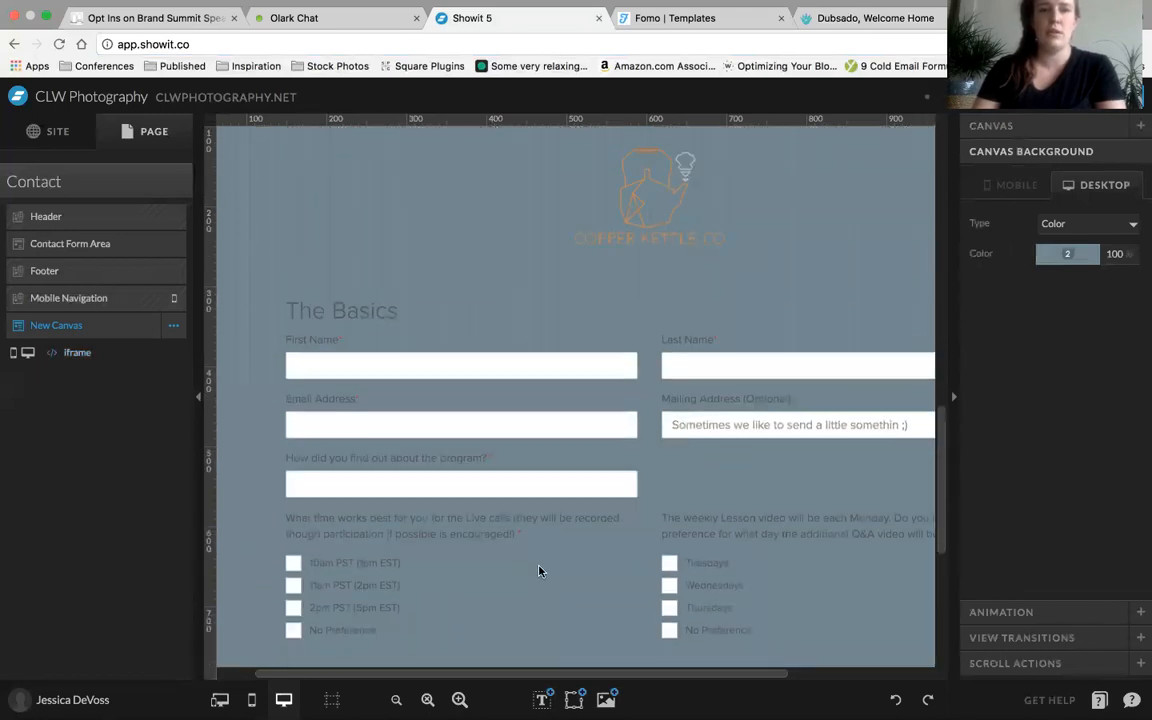
{"action": "scroll", "coordinate": [541, 571], "scroll_direction": "down", "scroll_amount": 5}
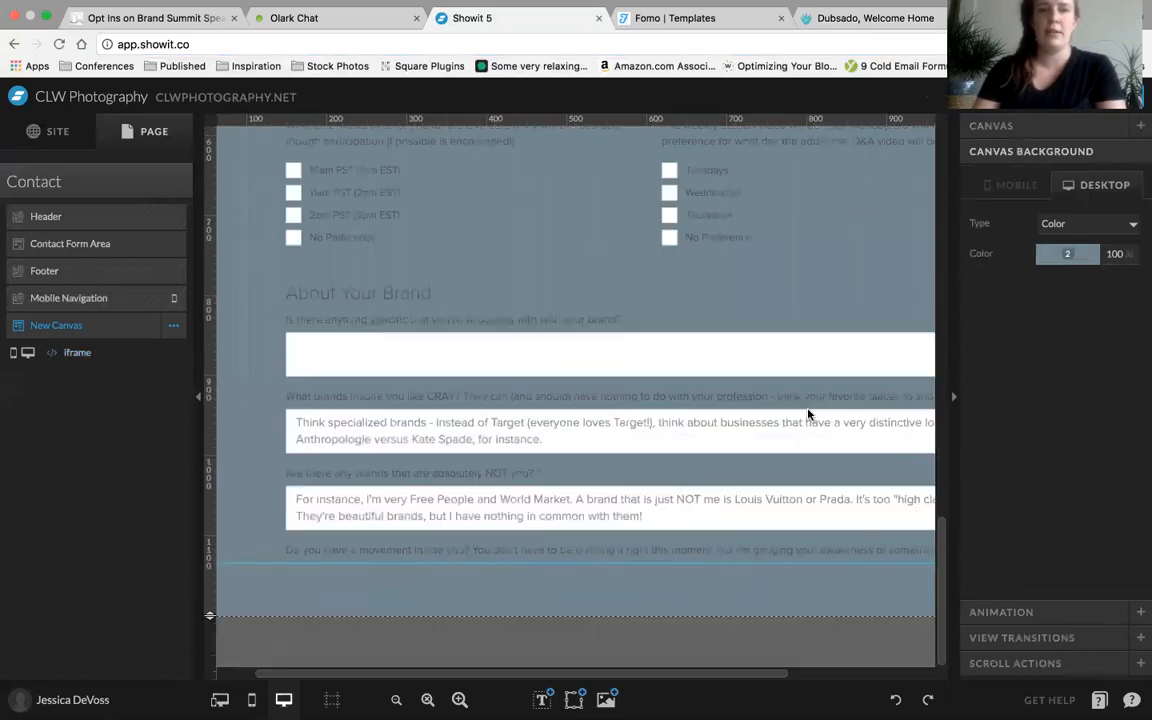
Set the New Canvas background to palette color 1, the dark navy
{"action": "left_click", "coordinate": [1045, 258]}
{"action": "left_click", "coordinate": [908, 266]}
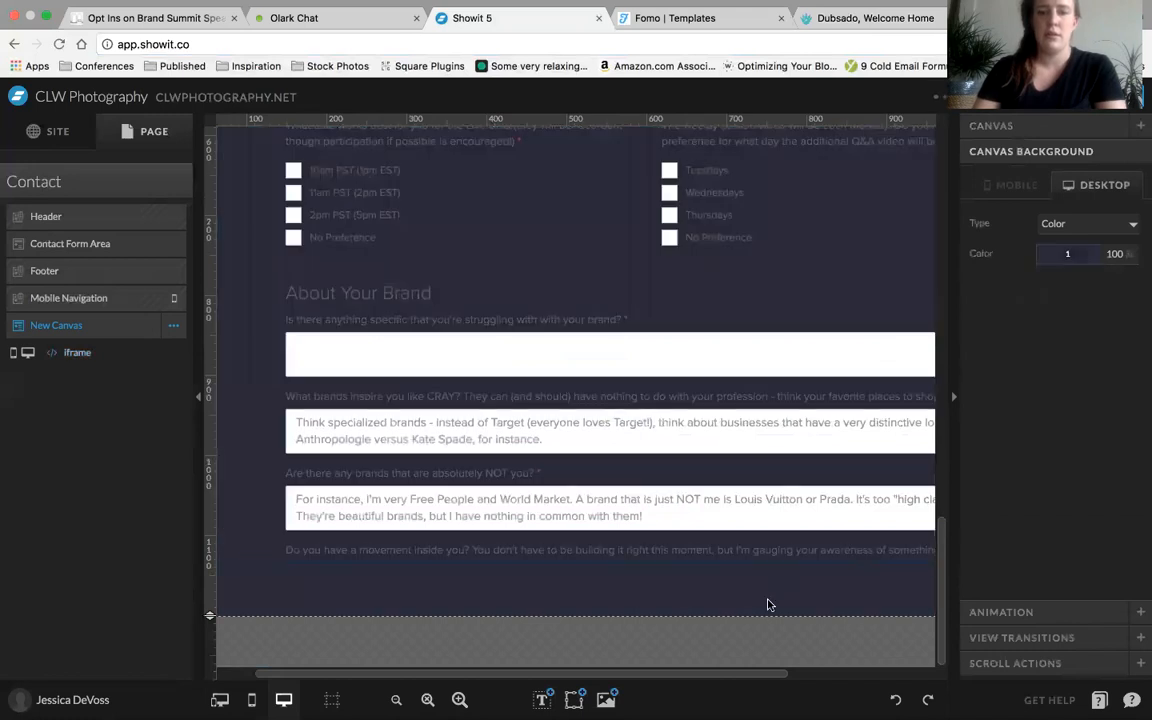
{"action": "scroll", "coordinate": [767, 604], "scroll_direction": "up", "scroll_amount": 5}
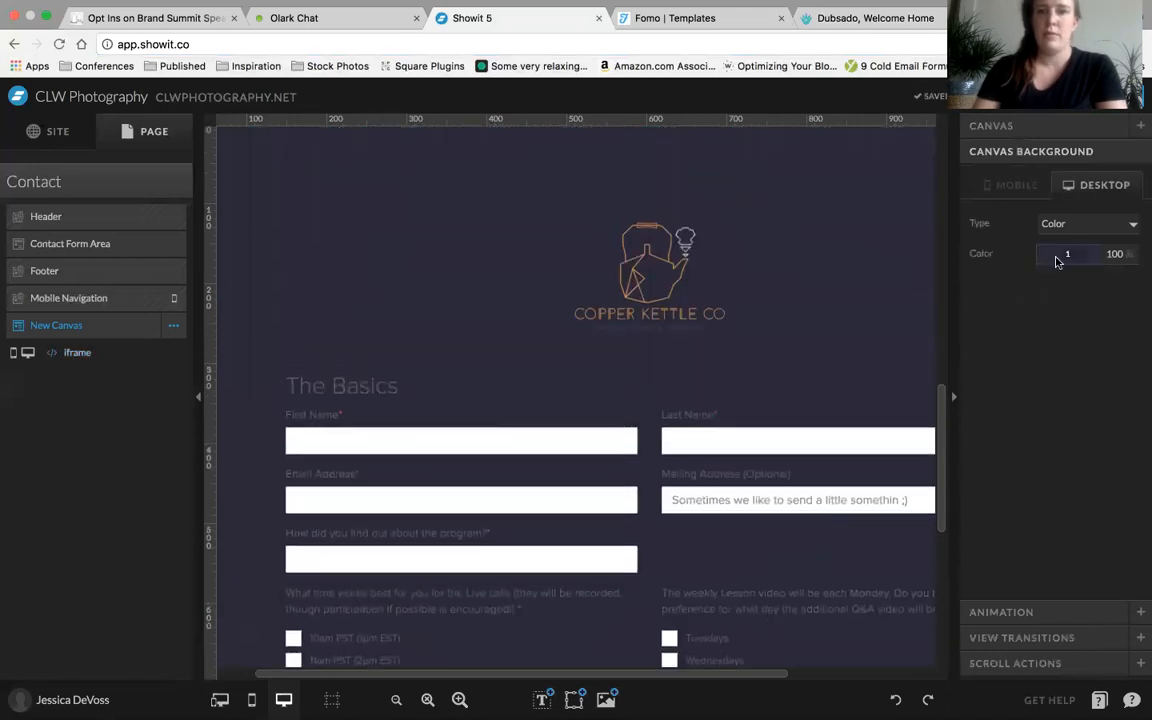
Try the pale pink palette color as the New Canvas background behind the embedded form
{"action": "left_click", "coordinate": [1067, 256]}
{"action": "left_click", "coordinate": [1118, 291]}
{"action": "scroll", "coordinate": [866, 353], "scroll_direction": "down", "scroll_amount": 8}
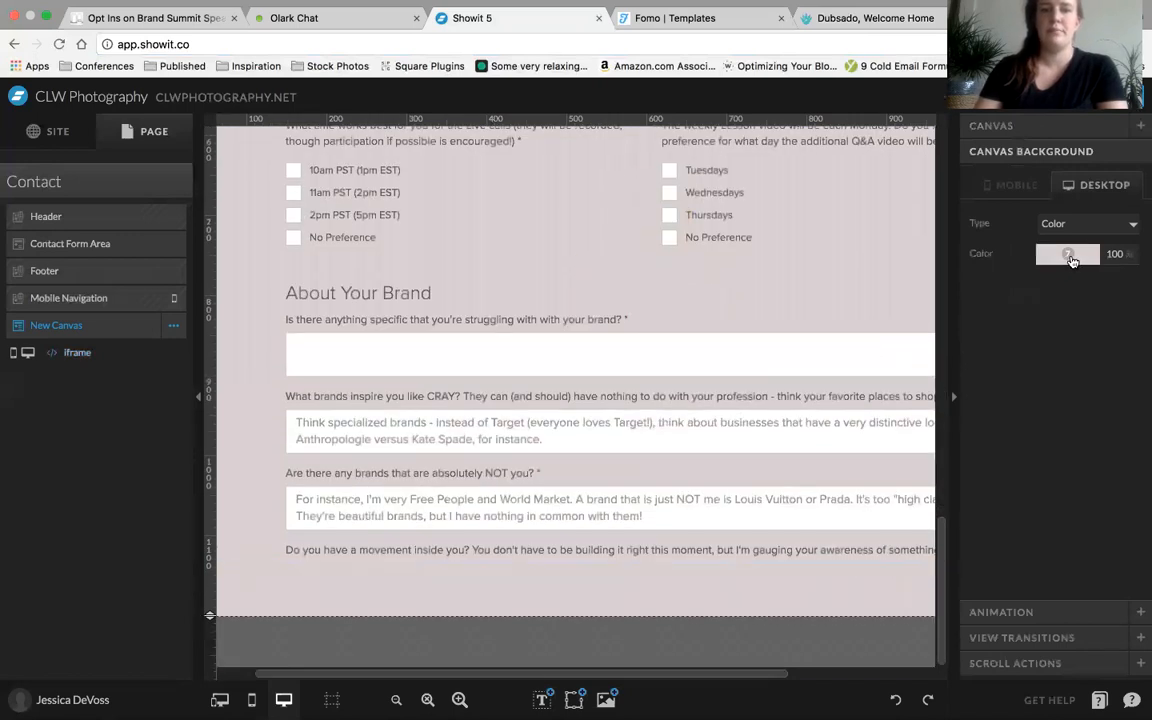
Set the New Canvas background to the white palette color and check the embedded questionnaire against it
{"action": "left_click", "coordinate": [1068, 254]}
{"action": "left_click", "coordinate": [1135, 297]}
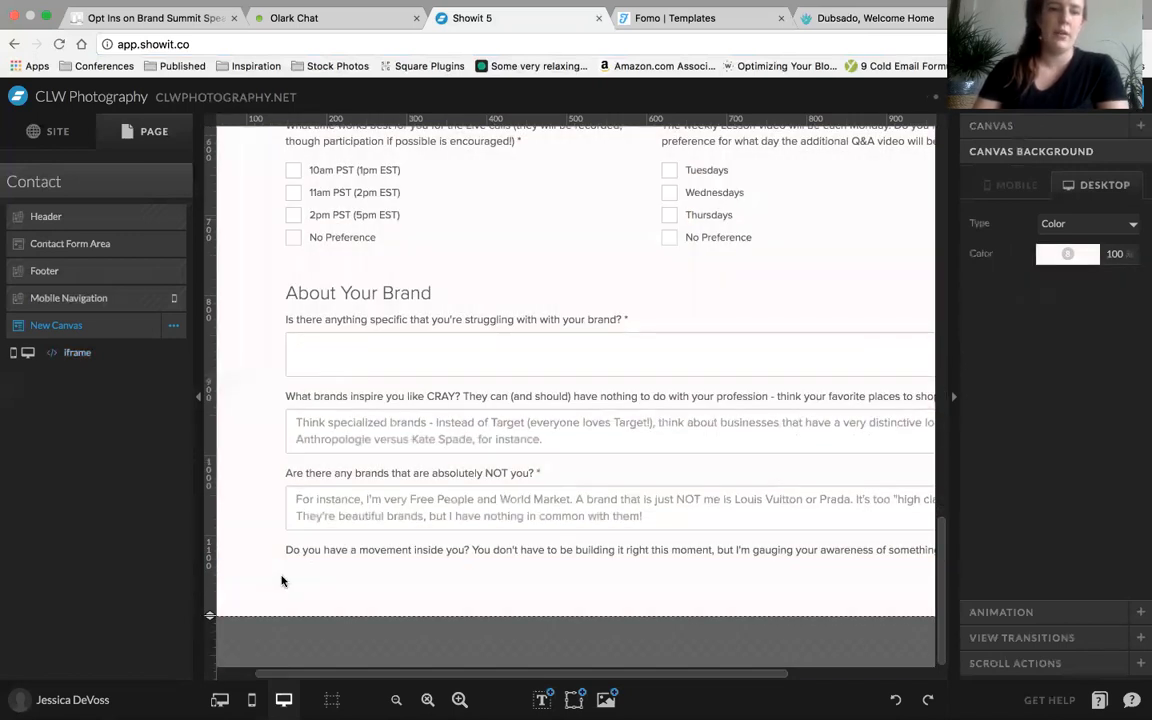
{"action": "scroll", "coordinate": [380, 528], "scroll_direction": "up", "scroll_amount": 2}
{"action": "scroll", "coordinate": [378, 528], "scroll_direction": "up", "scroll_amount": 5}
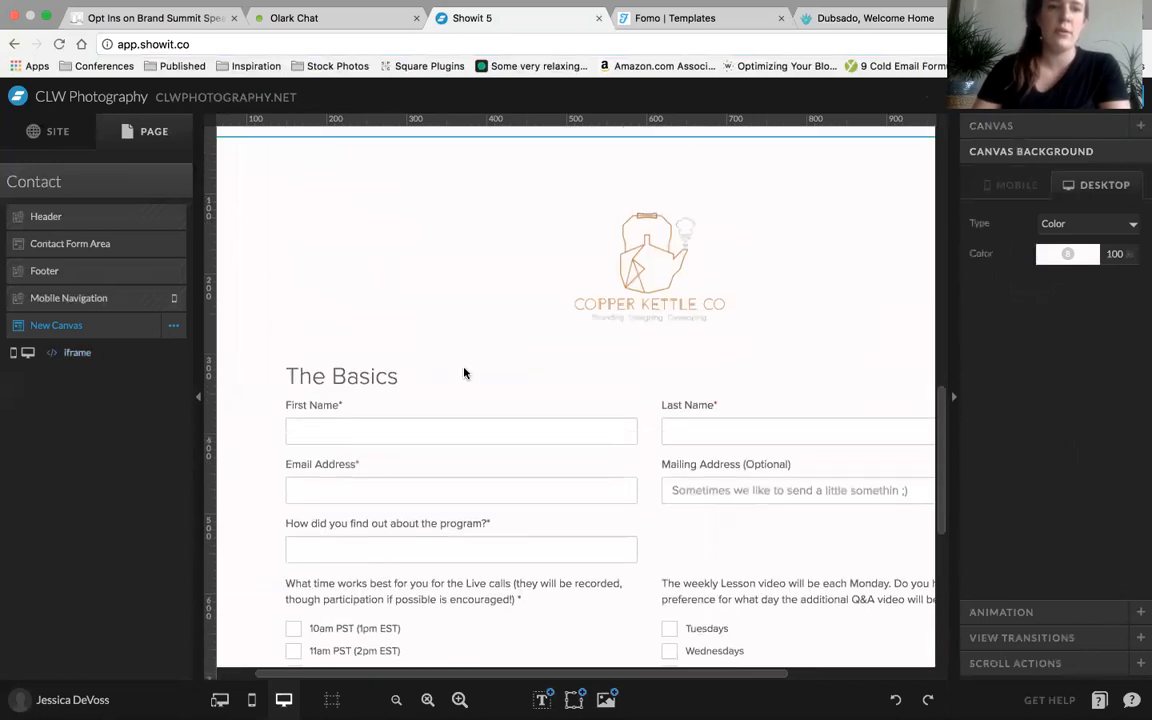
Delete the embedded iframe and the New Canvas from the Contact page
{"action": "left_click", "coordinate": [547, 308]}
{"action": "key", "text": "Delete"}
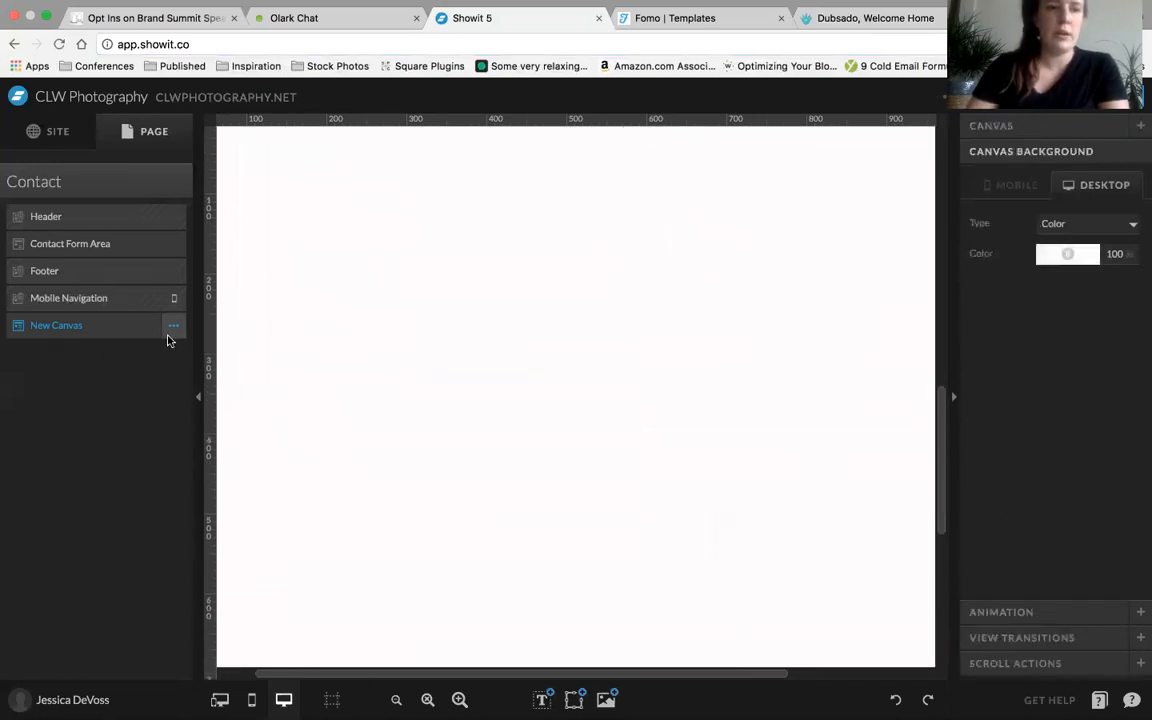
{"action": "left_click", "coordinate": [173, 326]}
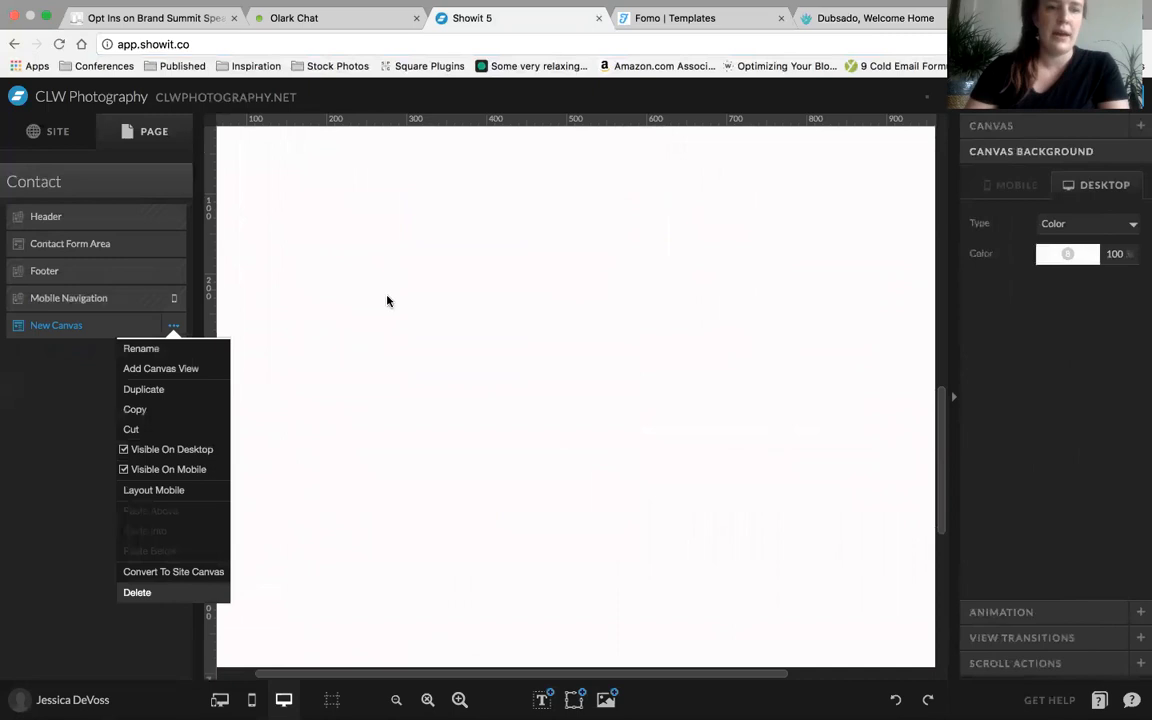
{"action": "scroll", "coordinate": [387, 301], "scroll_direction": "up", "scroll_amount": 5}
{"action": "scroll", "coordinate": [387, 301], "scroll_direction": "down", "scroll_amount": 5}
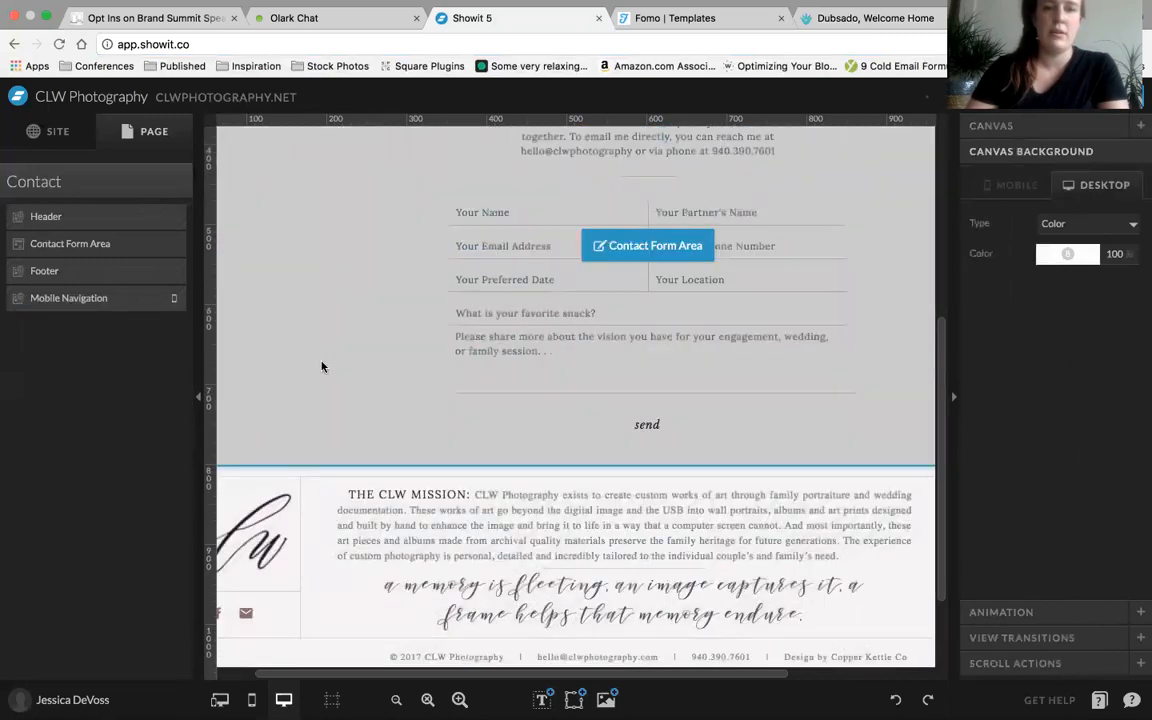
{"action": "scroll", "coordinate": [340, 470], "scroll_direction": "up", "scroll_amount": 1}
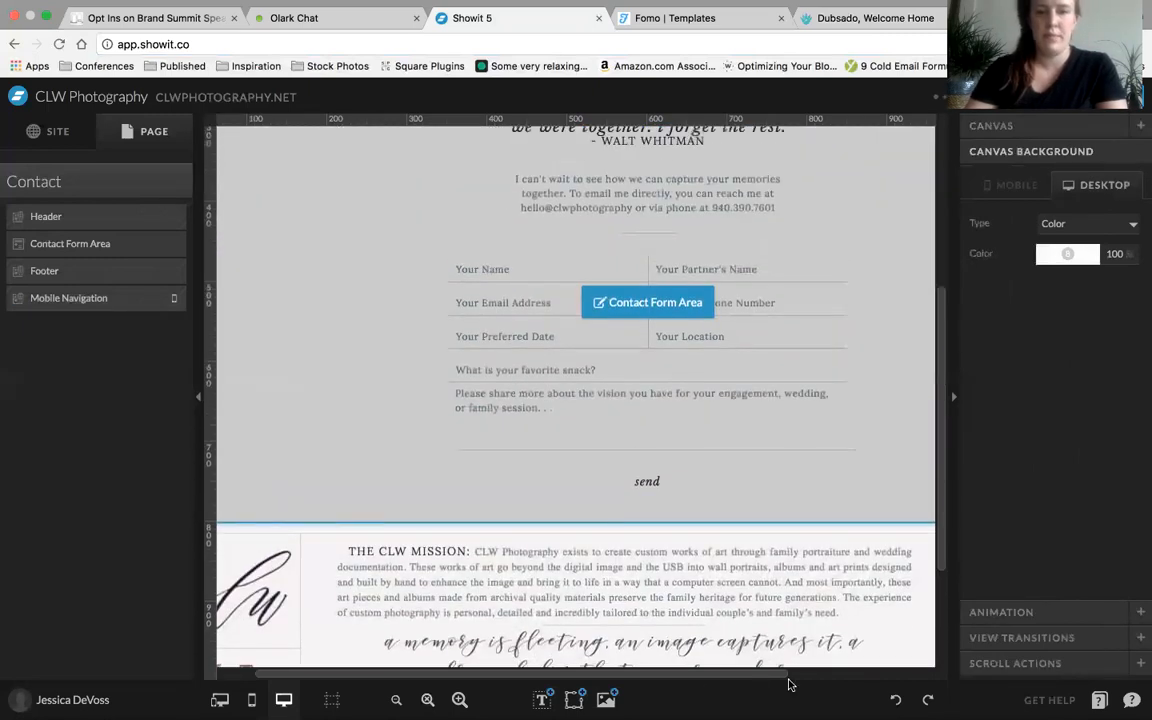